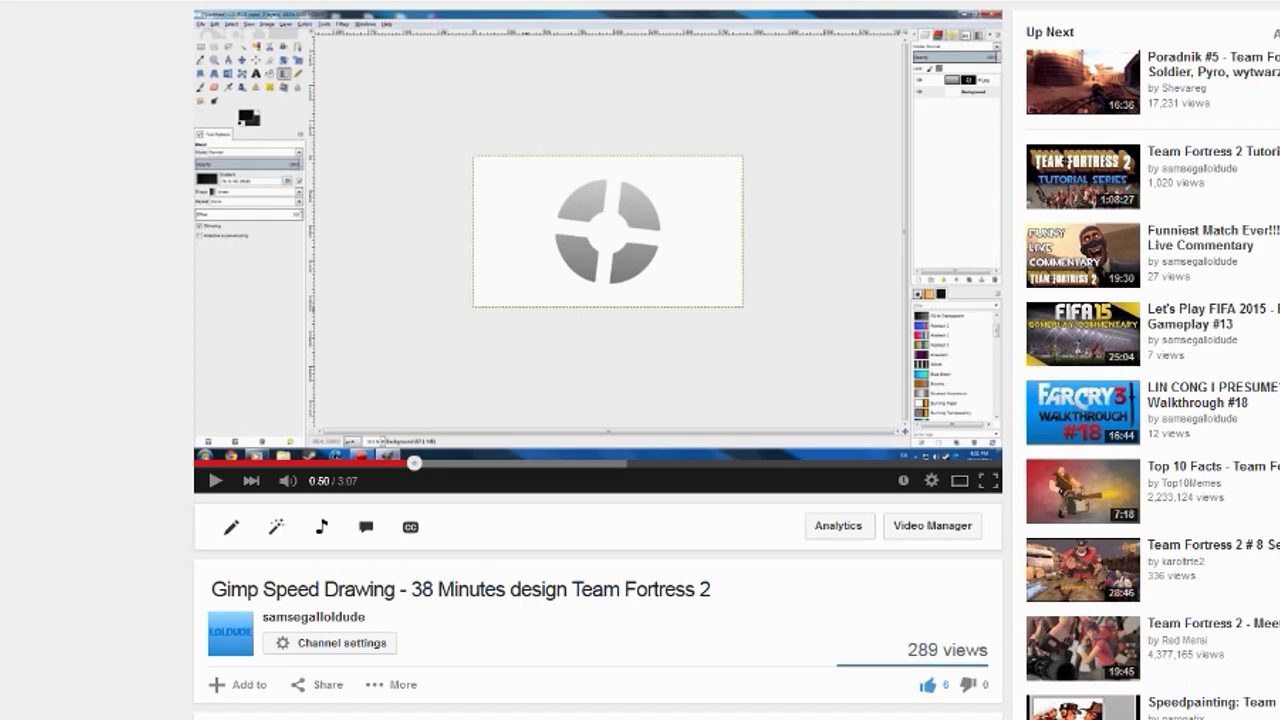
Skip the Team Fortress 2 speed drawing video to 2:37 to examine the logo design and the video page.
{"action": "scroll", "coordinate": [640, 360], "scroll_direction": "down", "scroll_amount": 3}
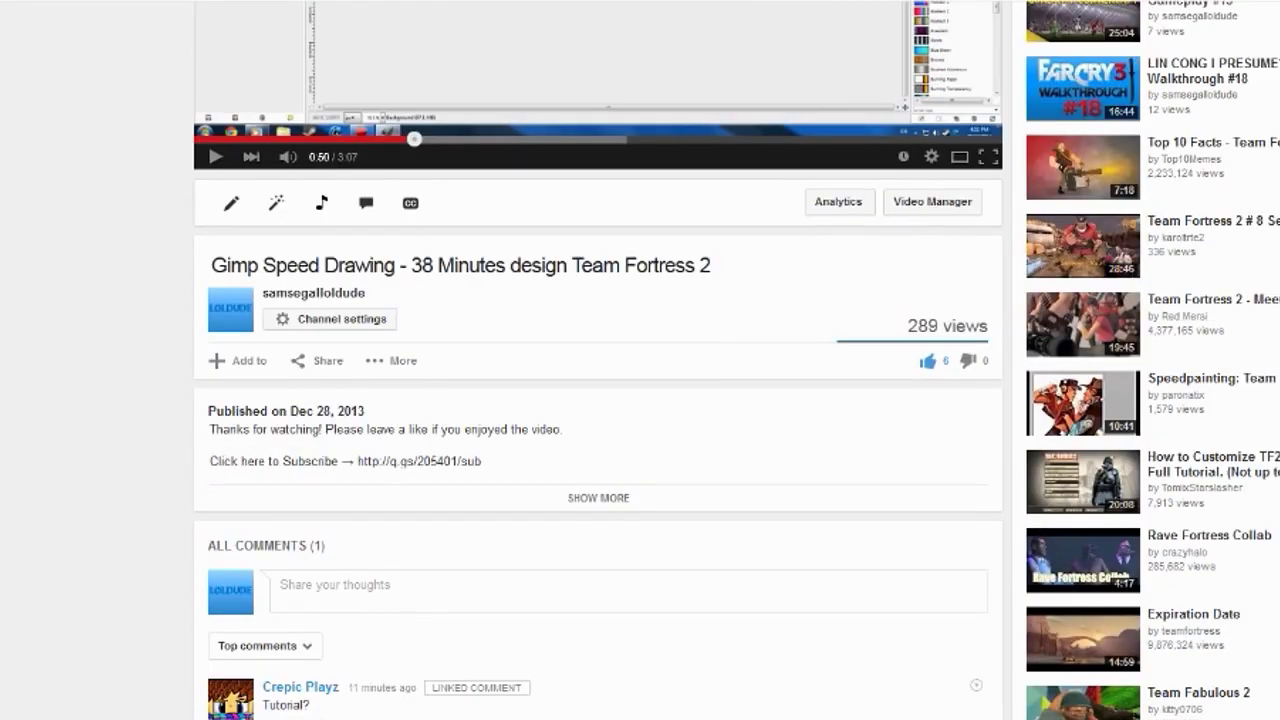
{"action": "scroll", "coordinate": [640, 360], "scroll_direction": "up", "scroll_amount": 3}
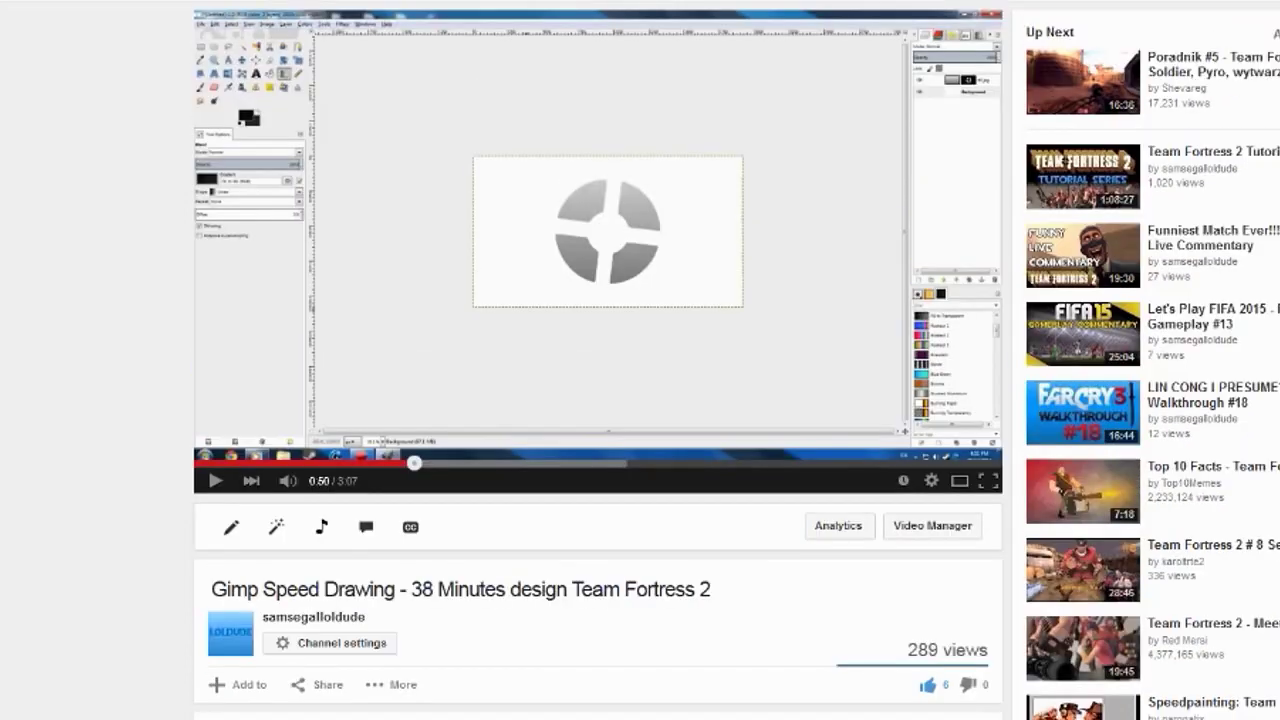
{"action": "mouse_move", "coordinate": [352, 579]}
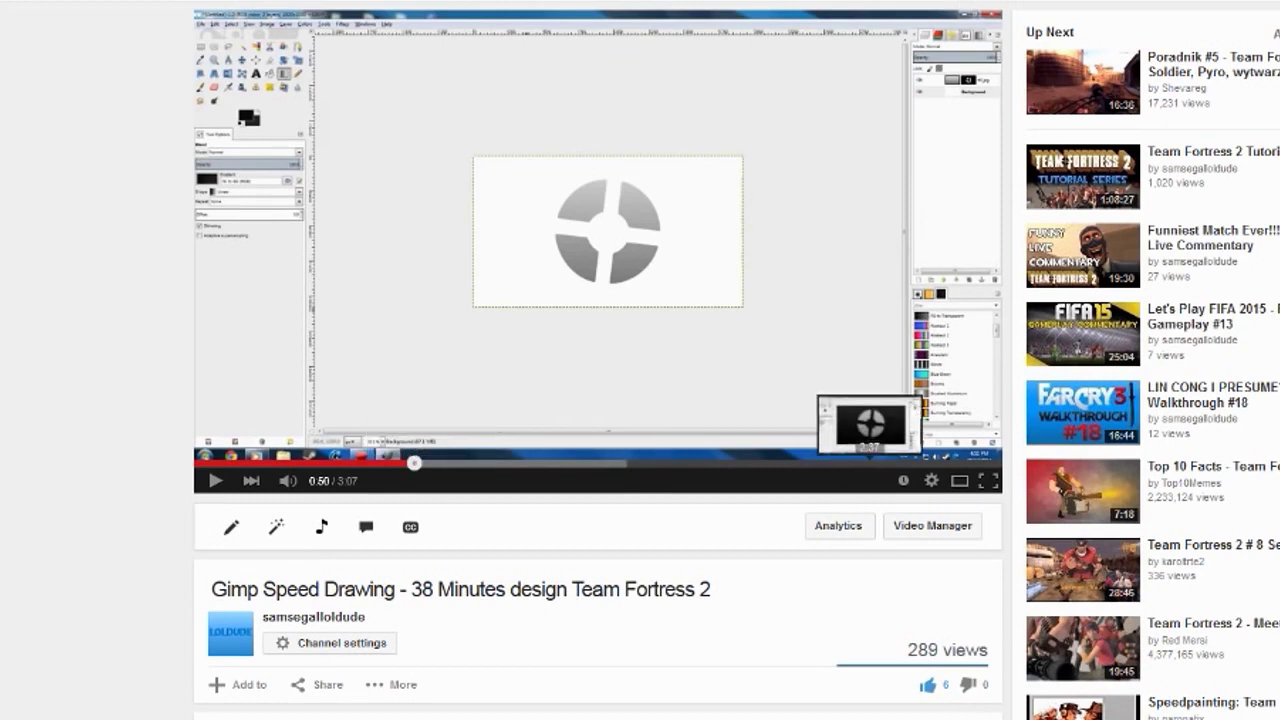
{"action": "left_click", "coordinate": [869, 463]}
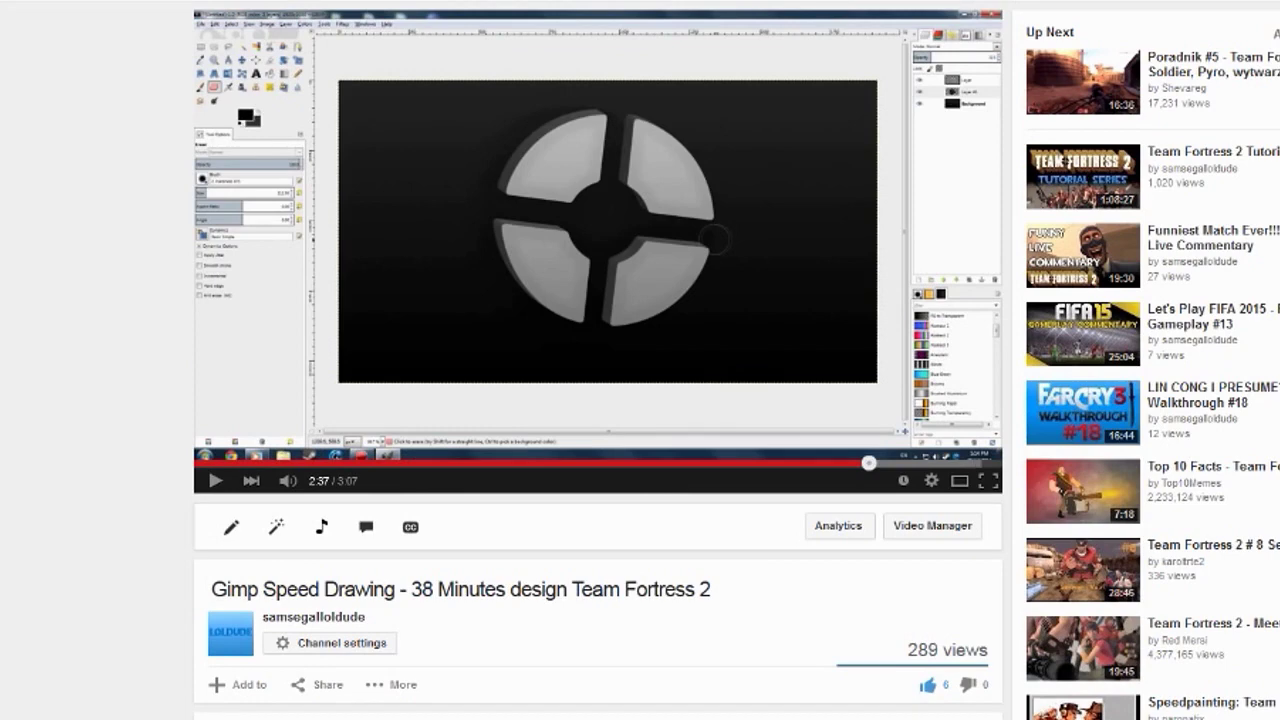
{"action": "scroll", "coordinate": [640, 360], "scroll_direction": "down", "scroll_amount": 2}
{"action": "scroll", "coordinate": [640, 360], "scroll_direction": "up", "scroll_amount": 2}
Look through the Wallpapers and Action! folders in the Pictures library, closing the file window when done.
{"action": "key", "text": "super+e"}
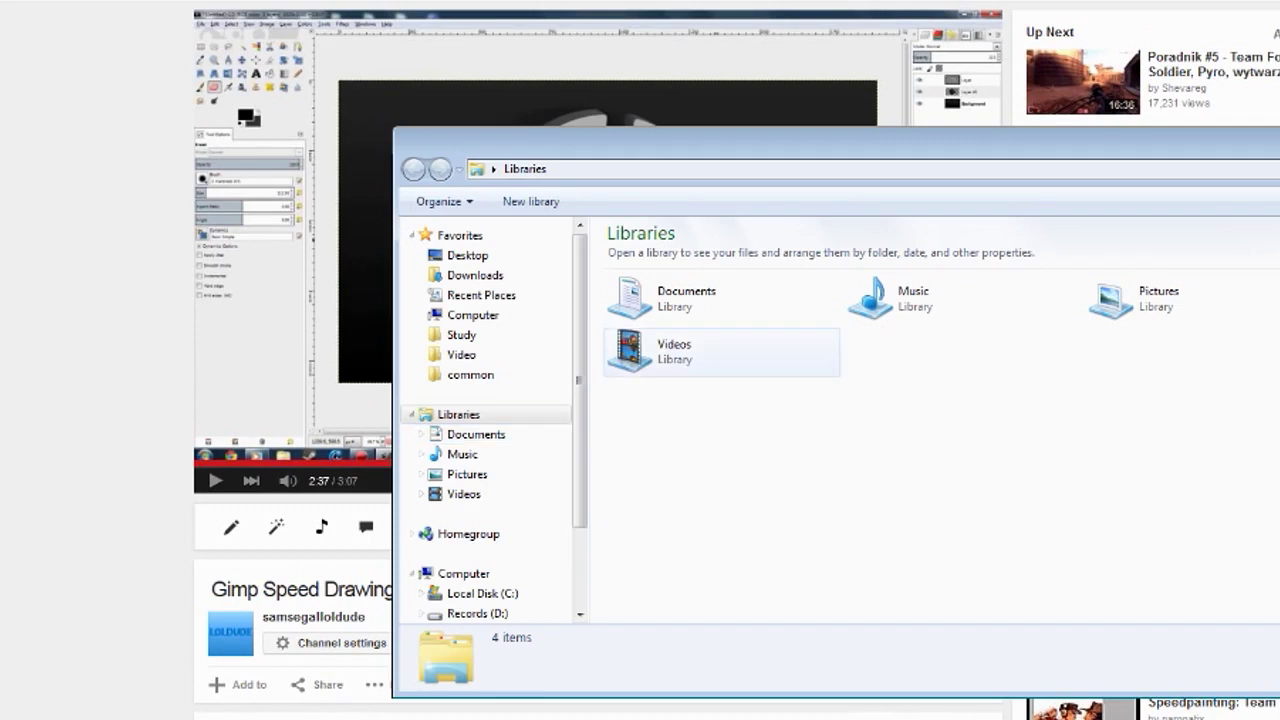
{"action": "double_click", "coordinate": [1130, 298]}
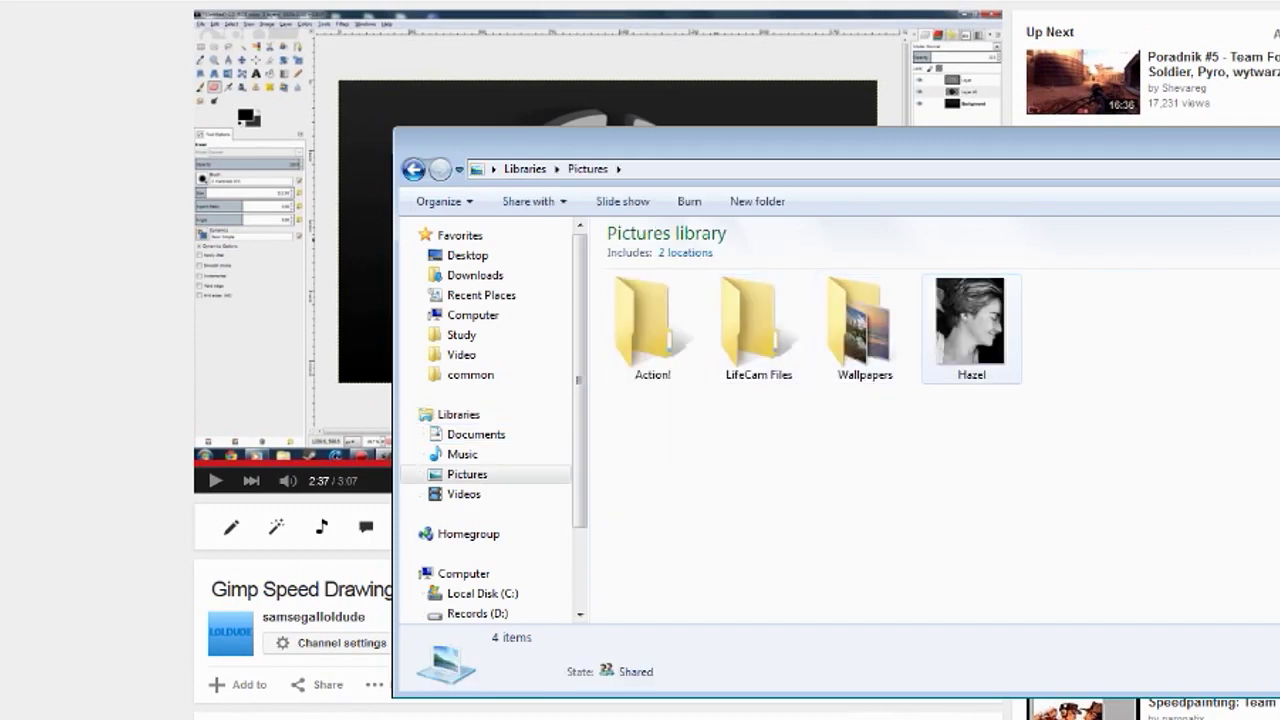
{"action": "double_click", "coordinate": [860, 325]}
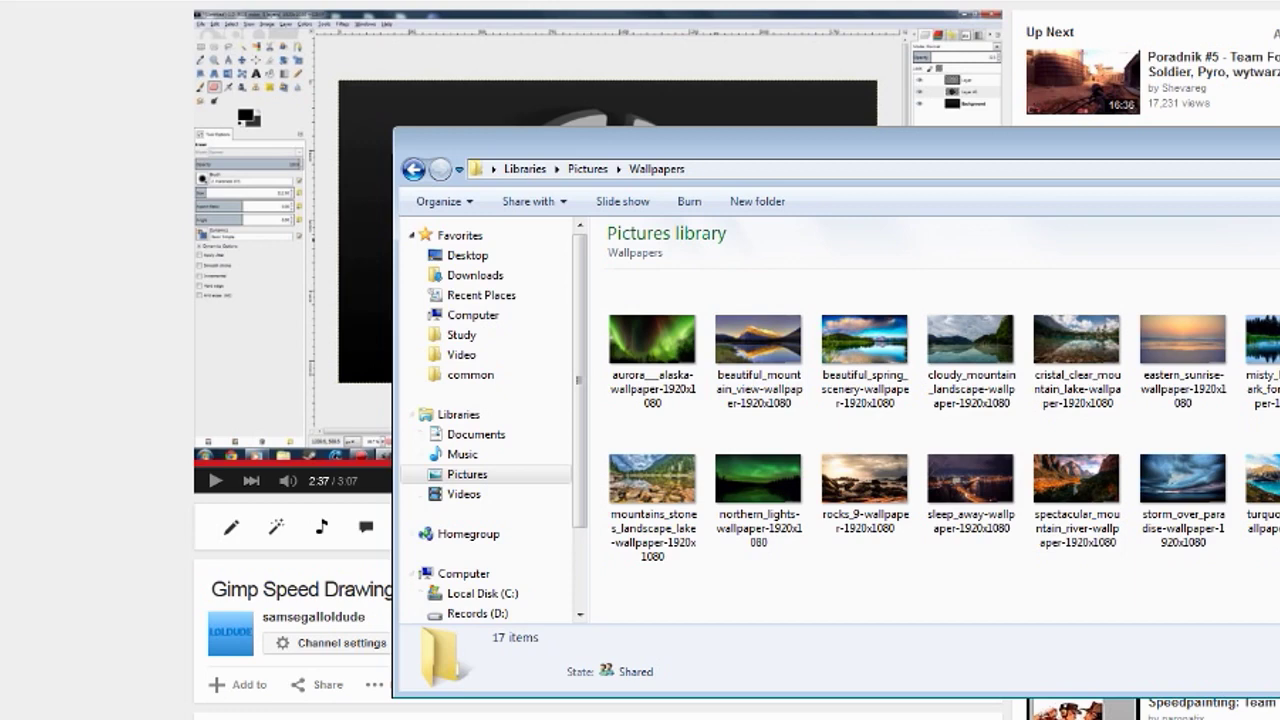
{"action": "left_click", "coordinate": [413, 170]}
{"action": "double_click", "coordinate": [654, 325]}
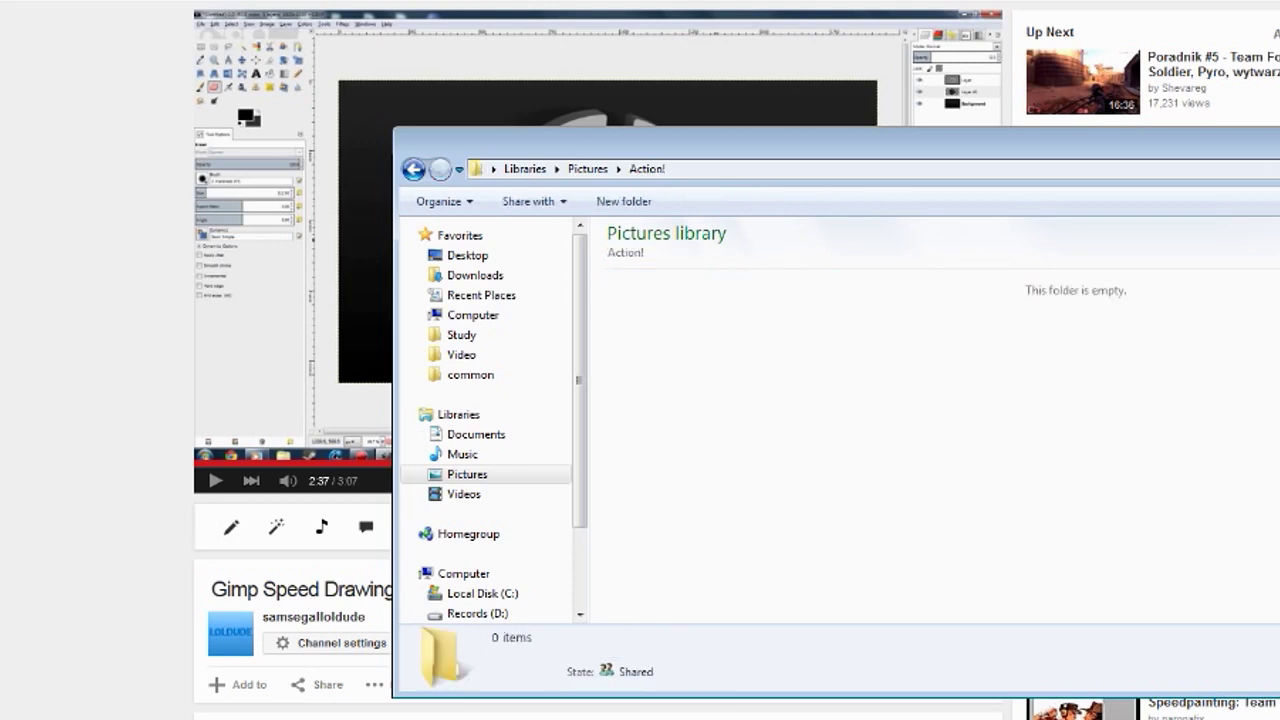
{"action": "left_click", "coordinate": [413, 169]}
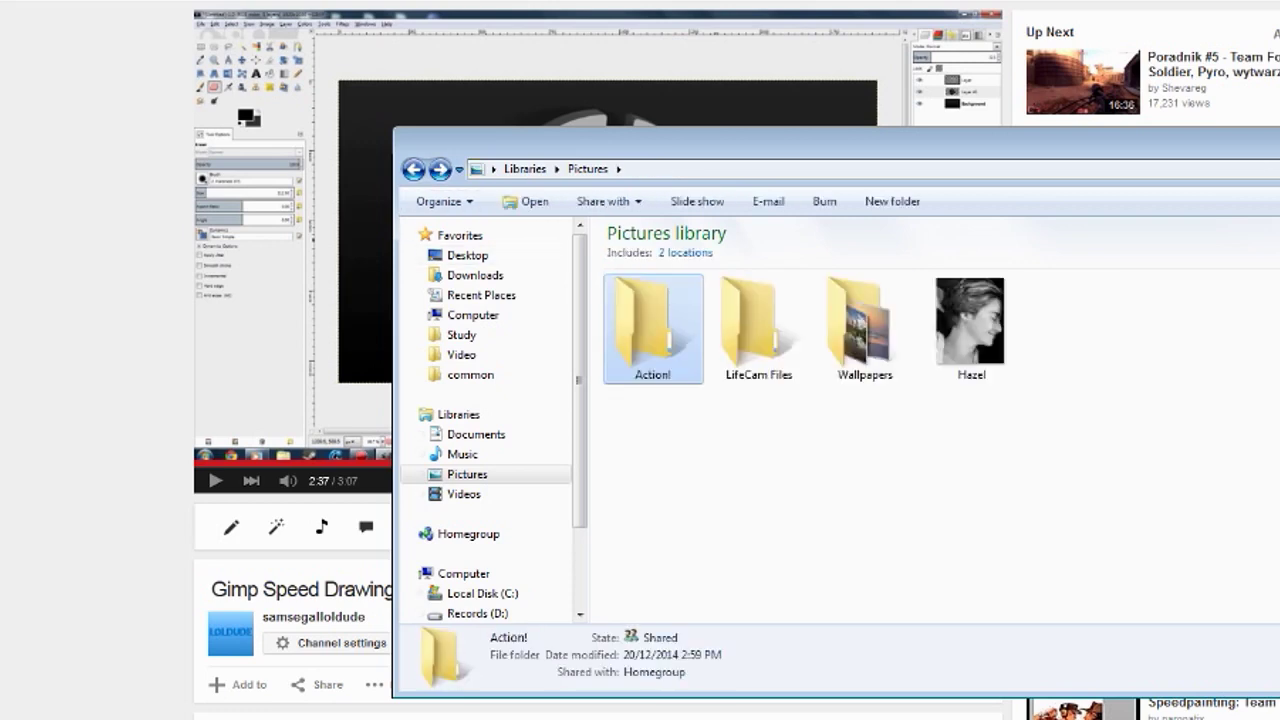
{"action": "key", "text": "alt+F4"}
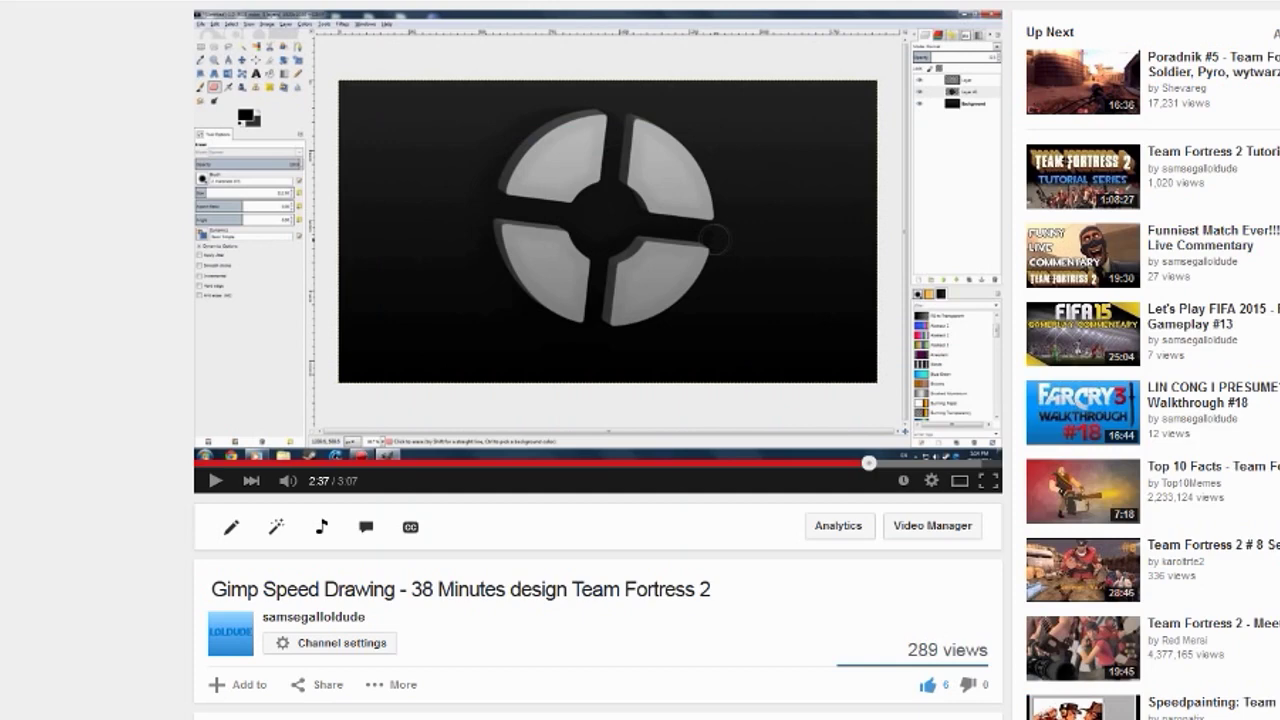
{"action": "scroll", "coordinate": [598, 400], "scroll_direction": "down", "scroll_amount": 2}
{"action": "scroll", "coordinate": [598, 400], "scroll_direction": "up", "scroll_amount": 2}
{"action": "scroll", "coordinate": [640, 360], "scroll_direction": "down", "scroll_amount": 3}
{"action": "scroll", "coordinate": [640, 360], "scroll_direction": "up", "scroll_amount": 3}
Search Google Images for "team fortress 2 png" in a new browser tab.
{"action": "key", "text": "ctrl+t"}
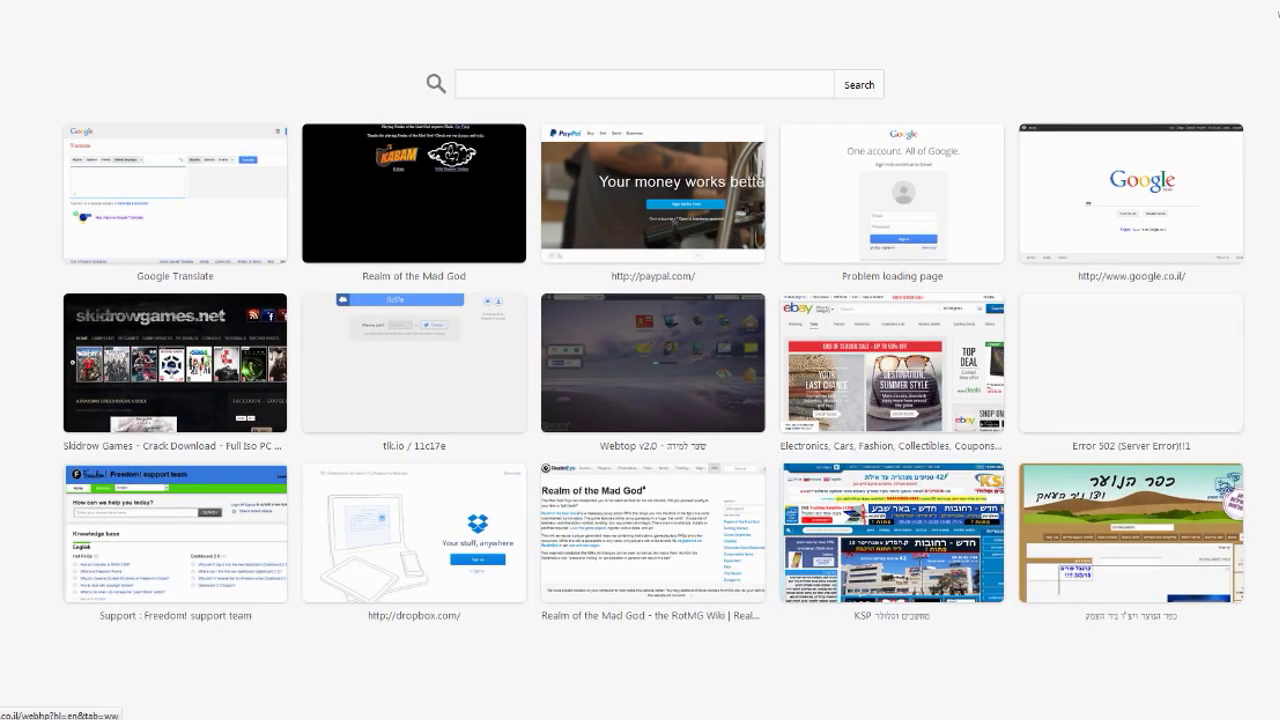
{"action": "left_click", "coordinate": [1131, 193]}
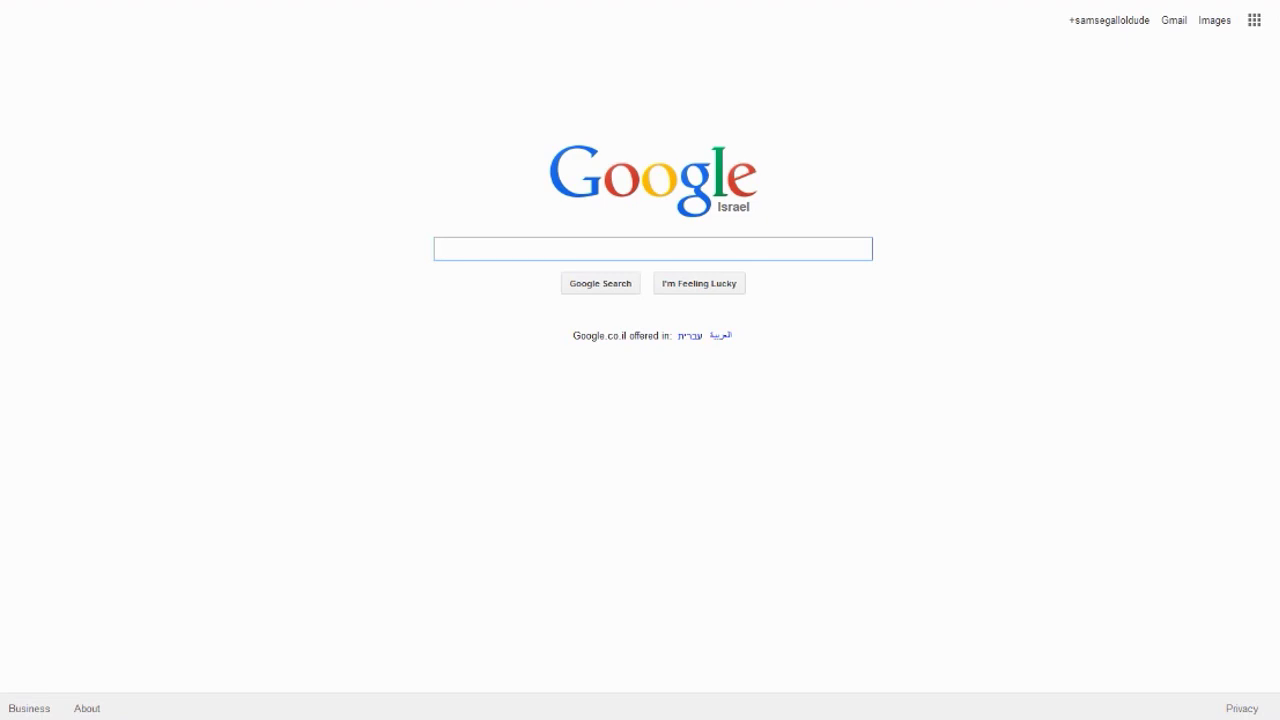
{"action": "left_click", "coordinate": [1215, 20]}
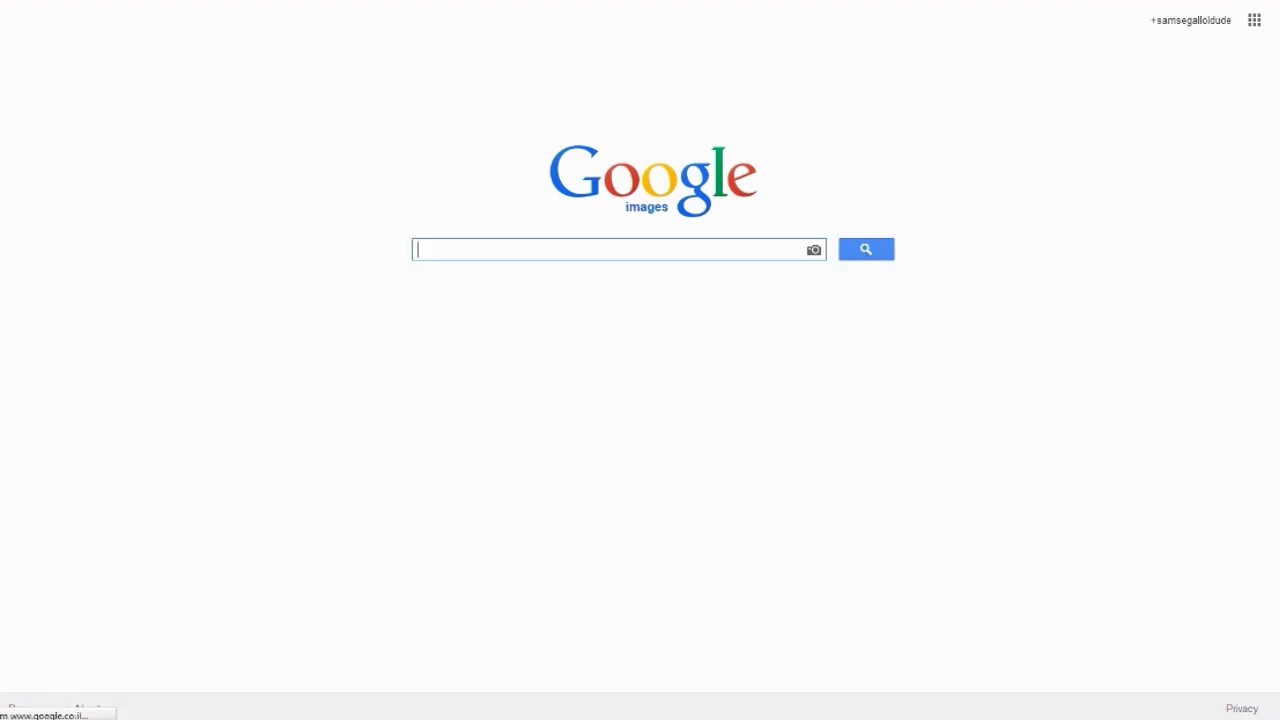
{"action": "type", "text": "te"}
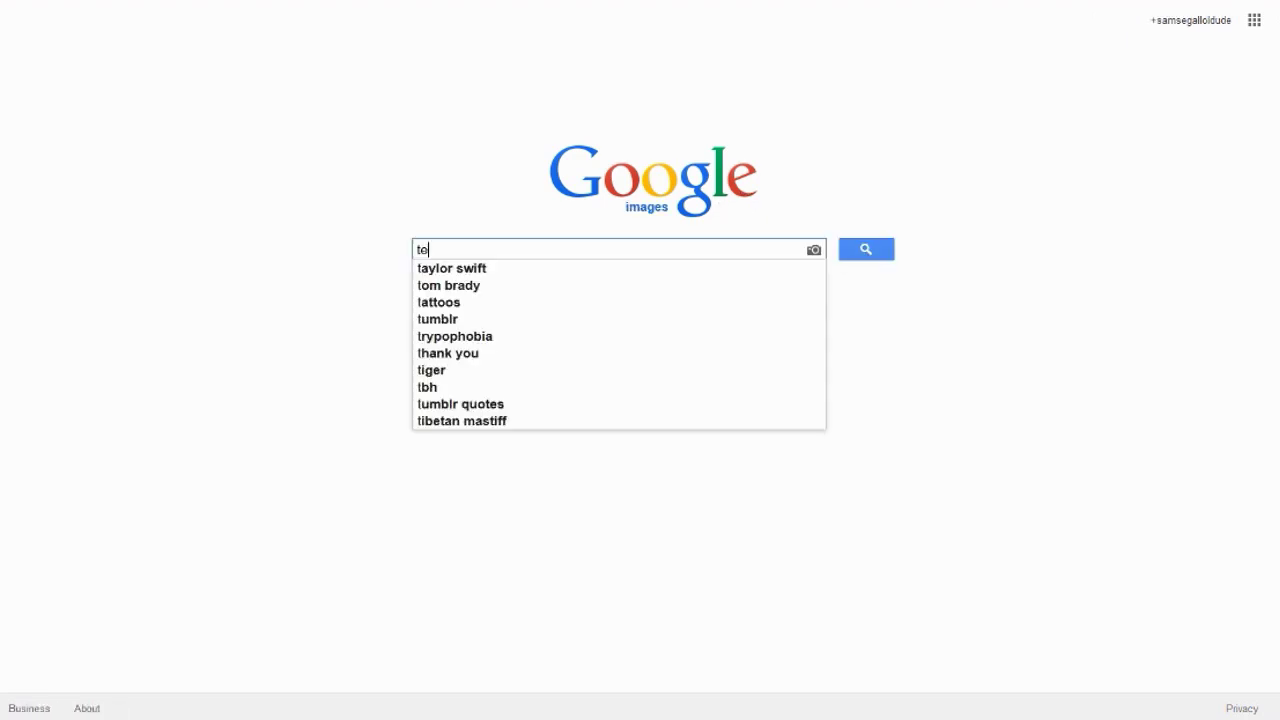
{"action": "type", "text": "am fortress png"}
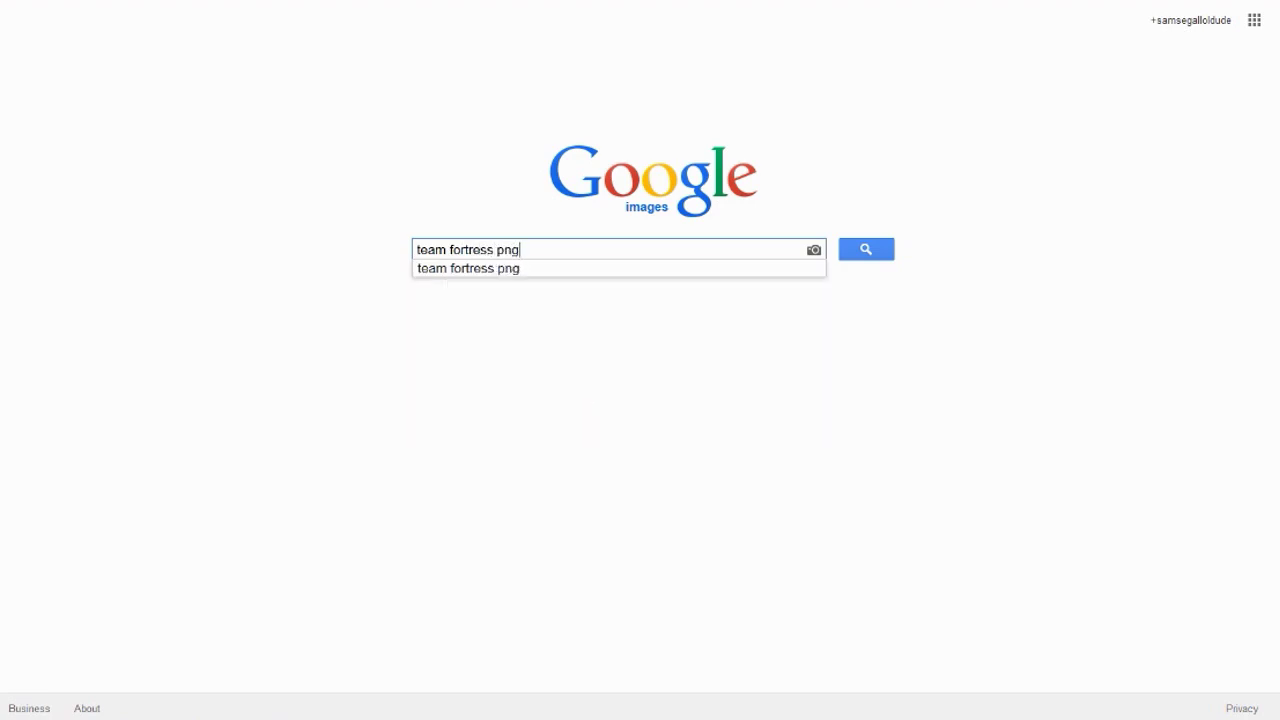
{"action": "key", "text": "BackSpace"}
{"action": "key", "text": "BackSpace"}
{"action": "key", "text": "BackSpace"}
{"action": "type", "text": "2 png"}
{"action": "key", "text": "Return"}
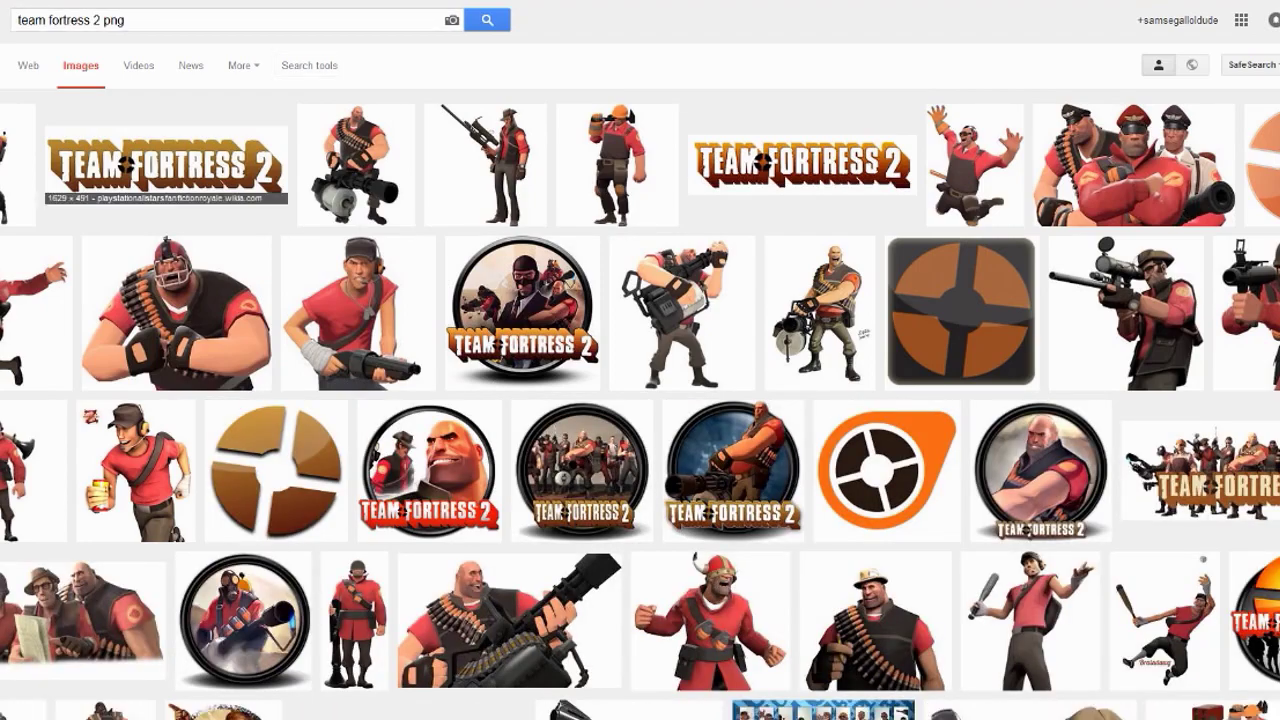
Refine the image search to "team fortress 2 logo png".
{"action": "scroll", "coordinate": [640, 390], "scroll_direction": "down", "scroll_amount": 2}
{"action": "scroll", "coordinate": [640, 390], "scroll_direction": "down", "scroll_amount": 2}
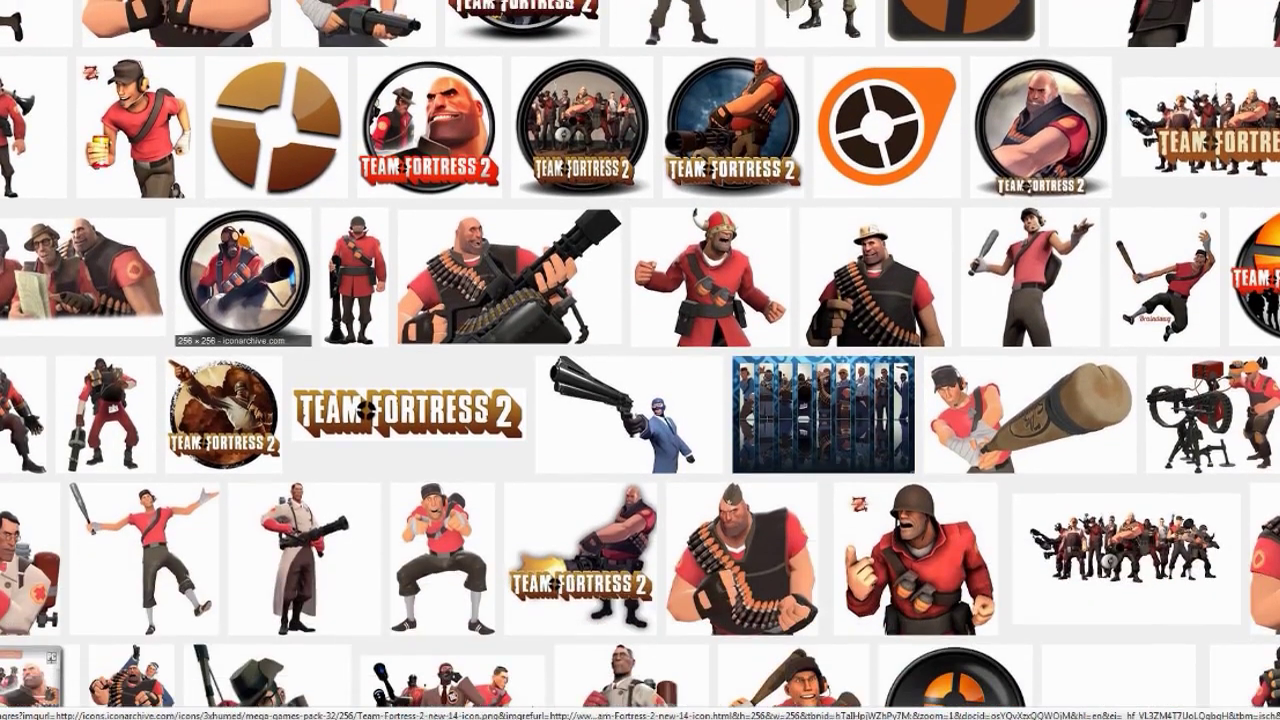
{"action": "scroll", "coordinate": [640, 390], "scroll_direction": "up", "scroll_amount": 5}
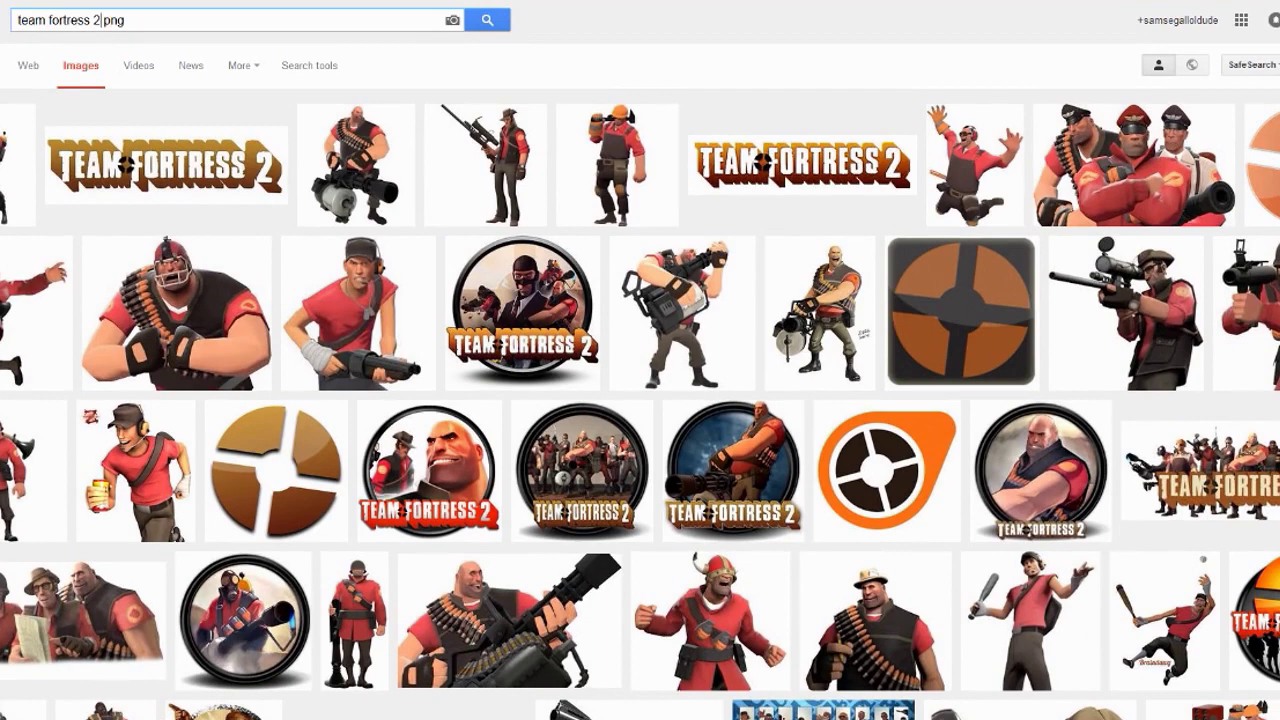
{"action": "left_click", "coordinate": [103, 20]}
{"action": "type", "text": "logo"}
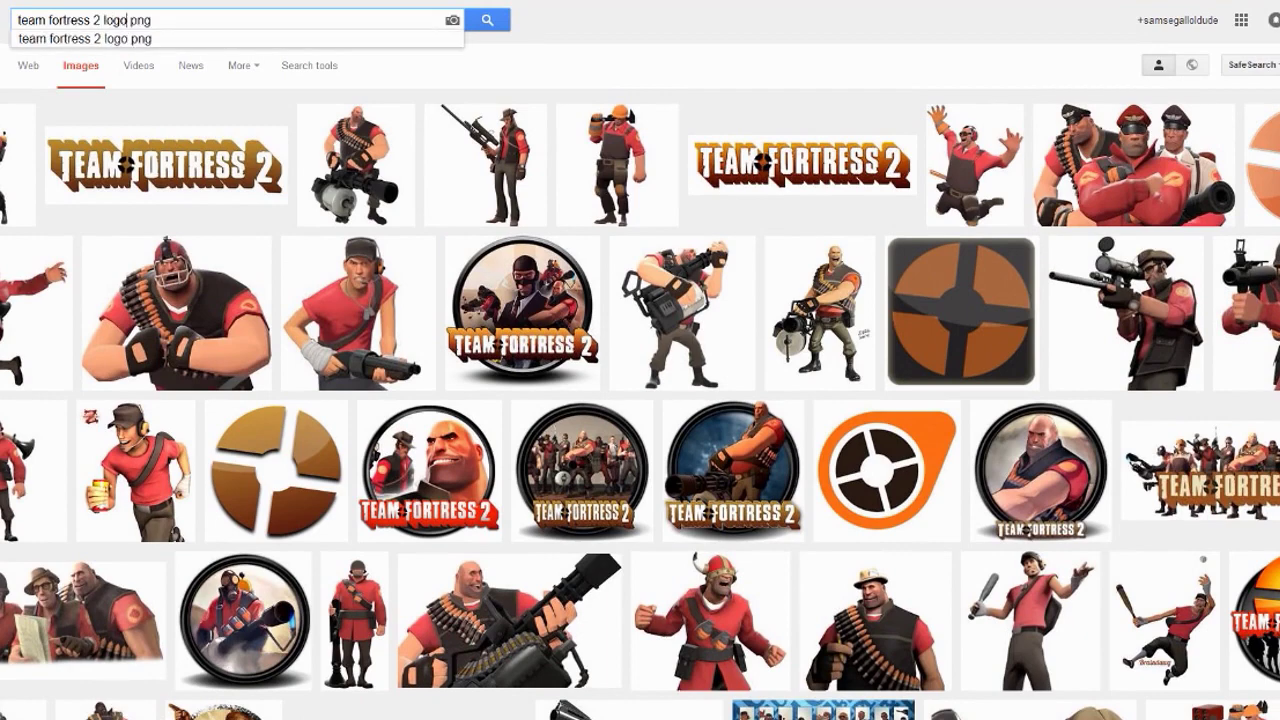
{"action": "key", "text": "Return"}
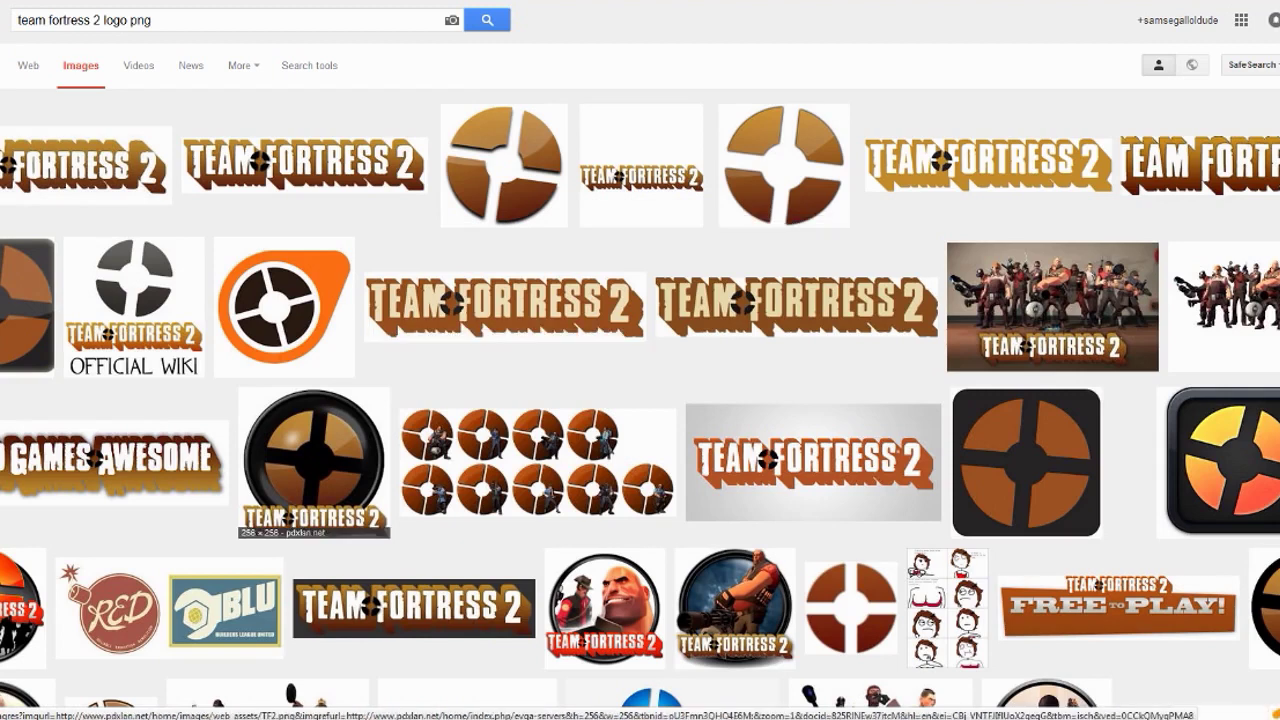
Filter the logo image results to show only large pictures.
{"action": "left_click", "coordinate": [309, 65]}
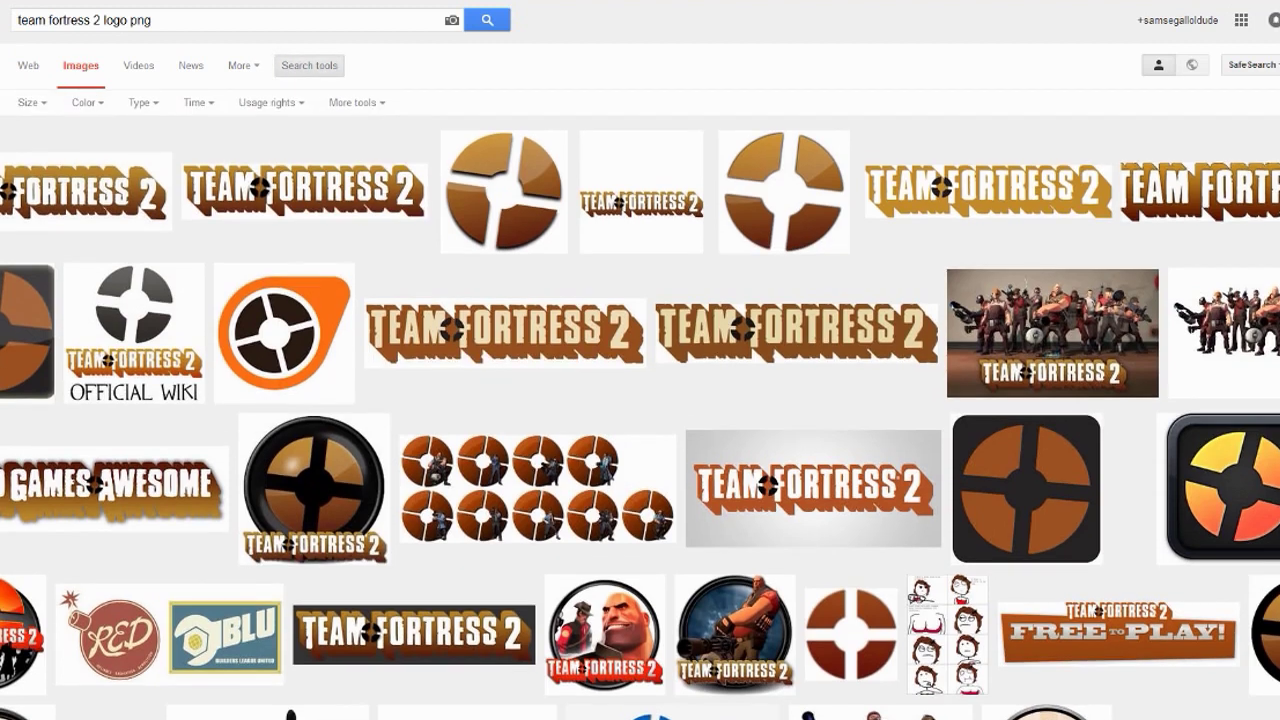
{"action": "left_click", "coordinate": [356, 103]}
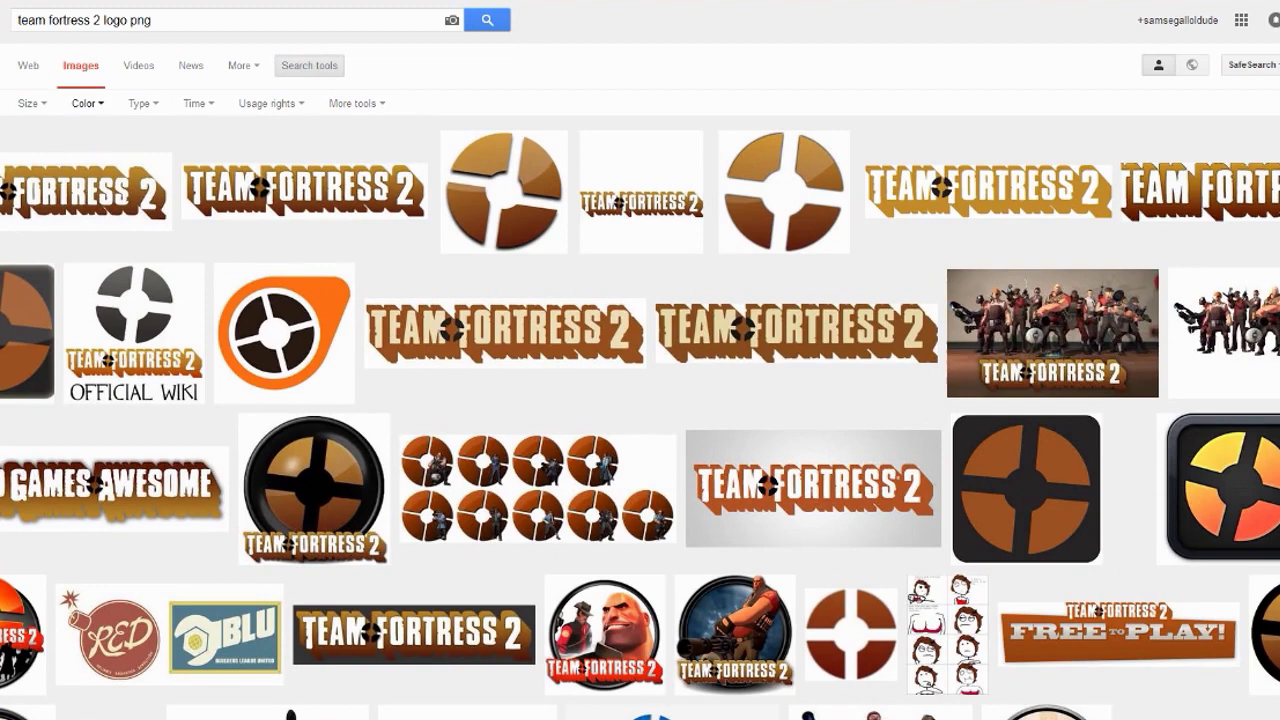
{"action": "left_click", "coordinate": [28, 103]}
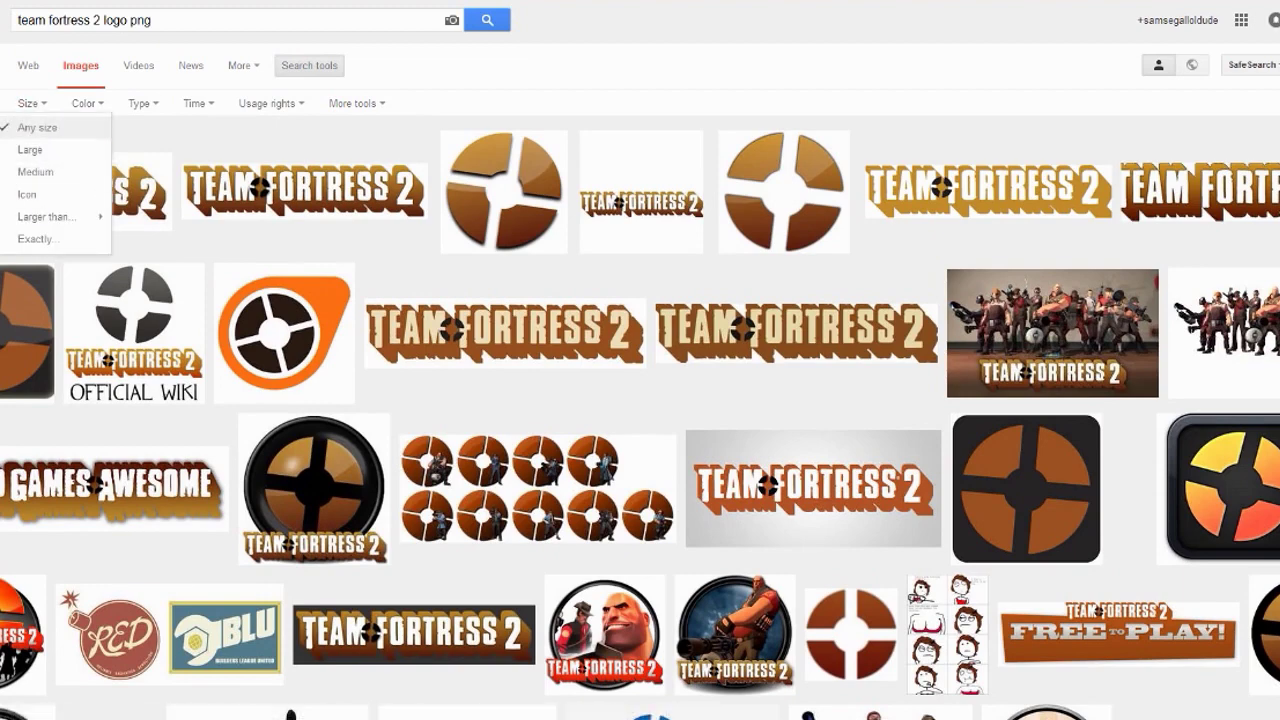
{"action": "left_click", "coordinate": [30, 149]}
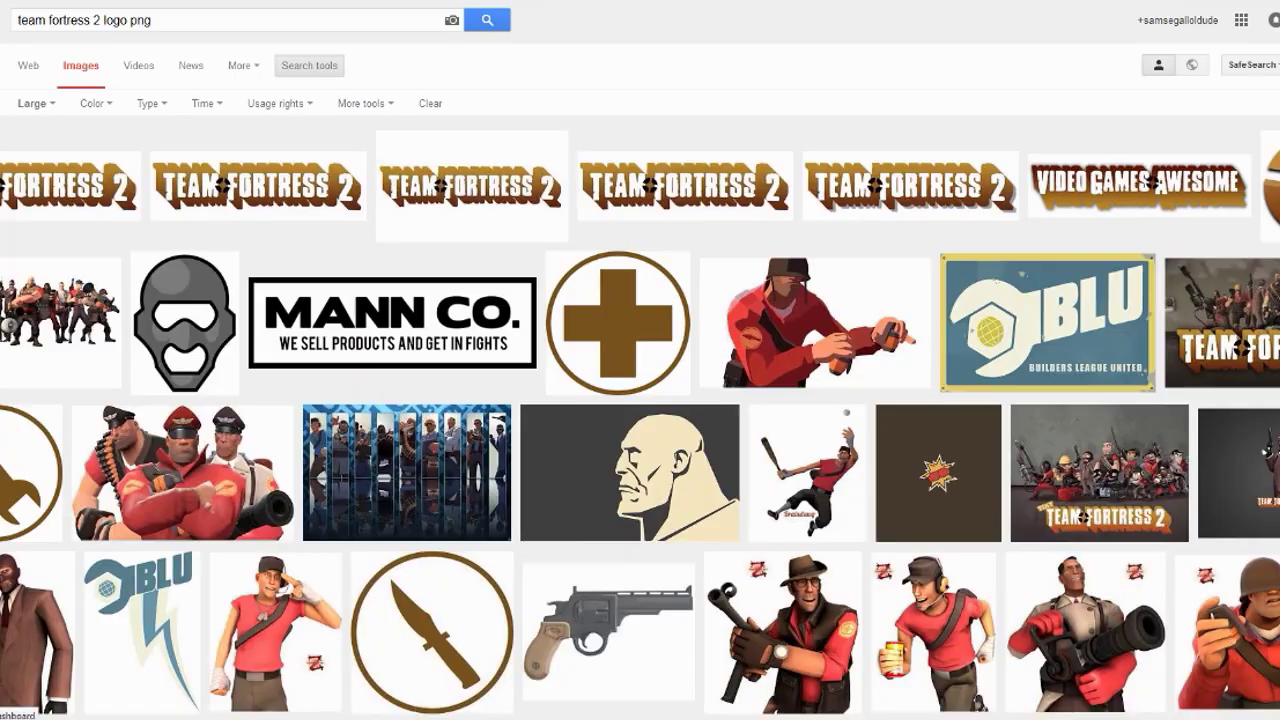
Browse the large results and pick the brown Team Fortress 2 logo on the light grey background.
{"action": "left_click", "coordinate": [1268, 188]}
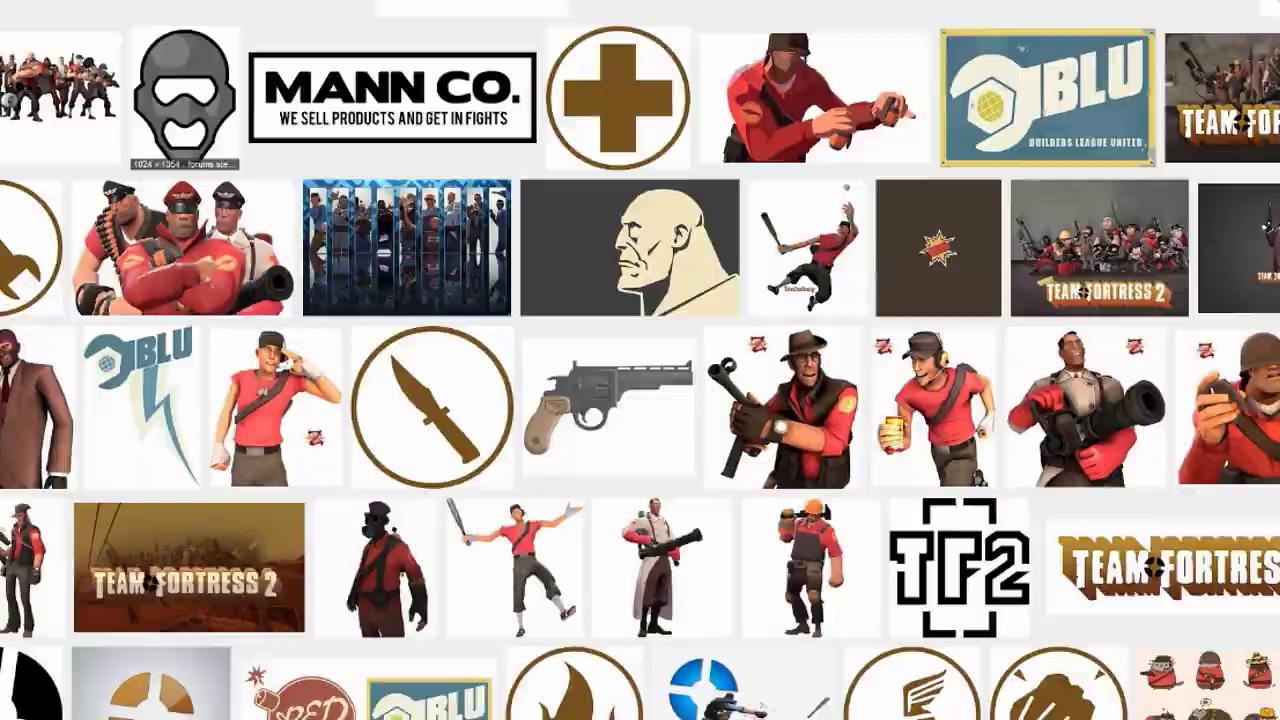
{"action": "scroll", "coordinate": [640, 360], "scroll_direction": "down", "scroll_amount": 3}
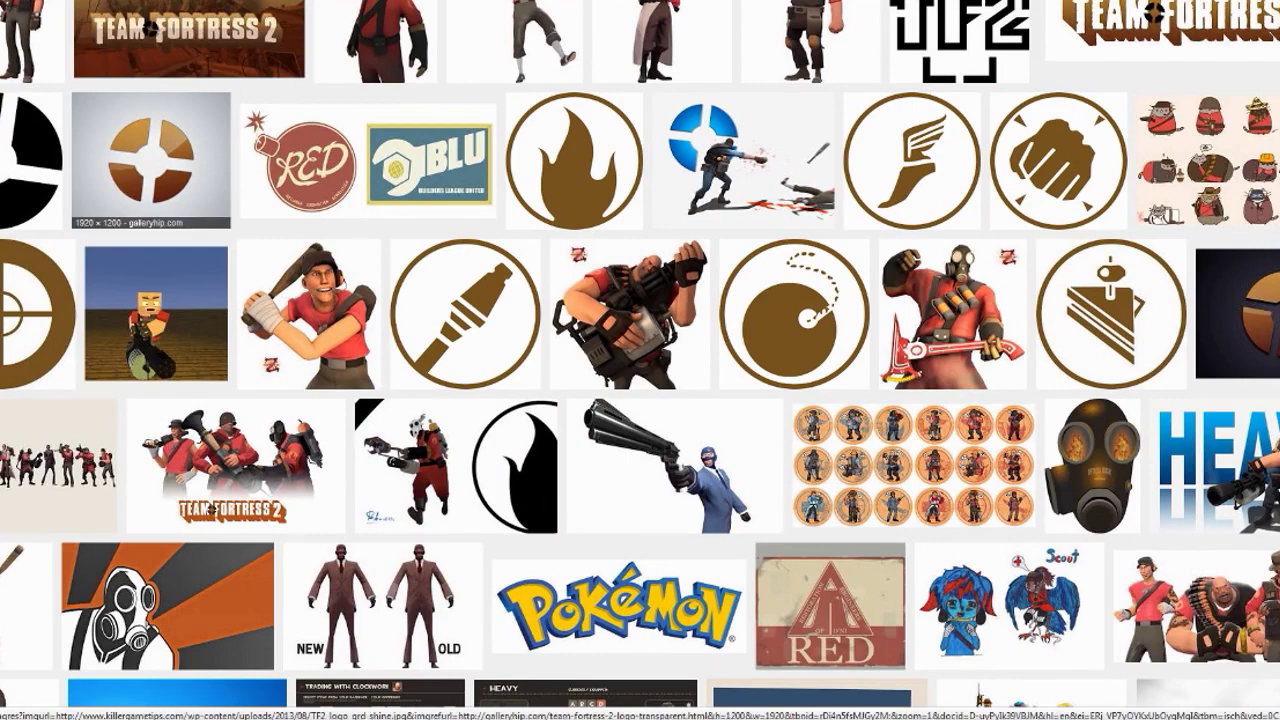
{"action": "left_click", "coordinate": [150, 160]}
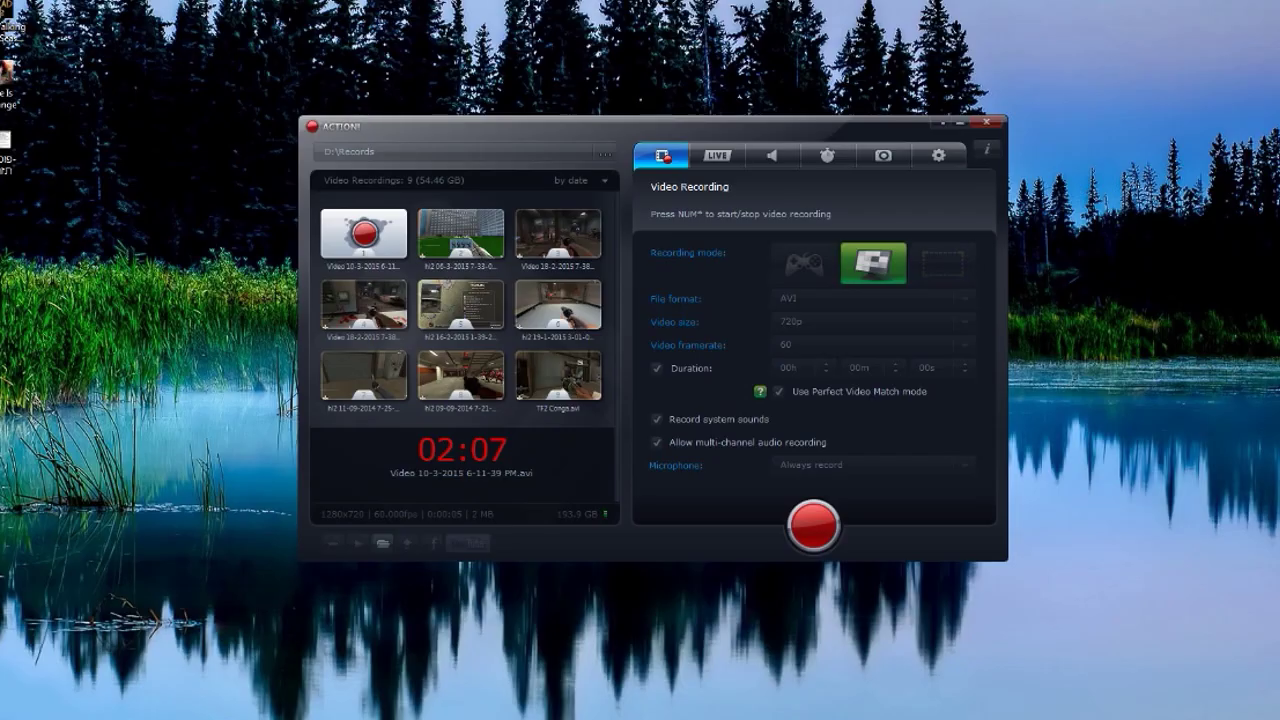
Switch to GIMP and hide the Action! recorder window covering it.
{"action": "key", "text": "alt+Tab"}
{"action": "key", "text": "alt+Tab"}
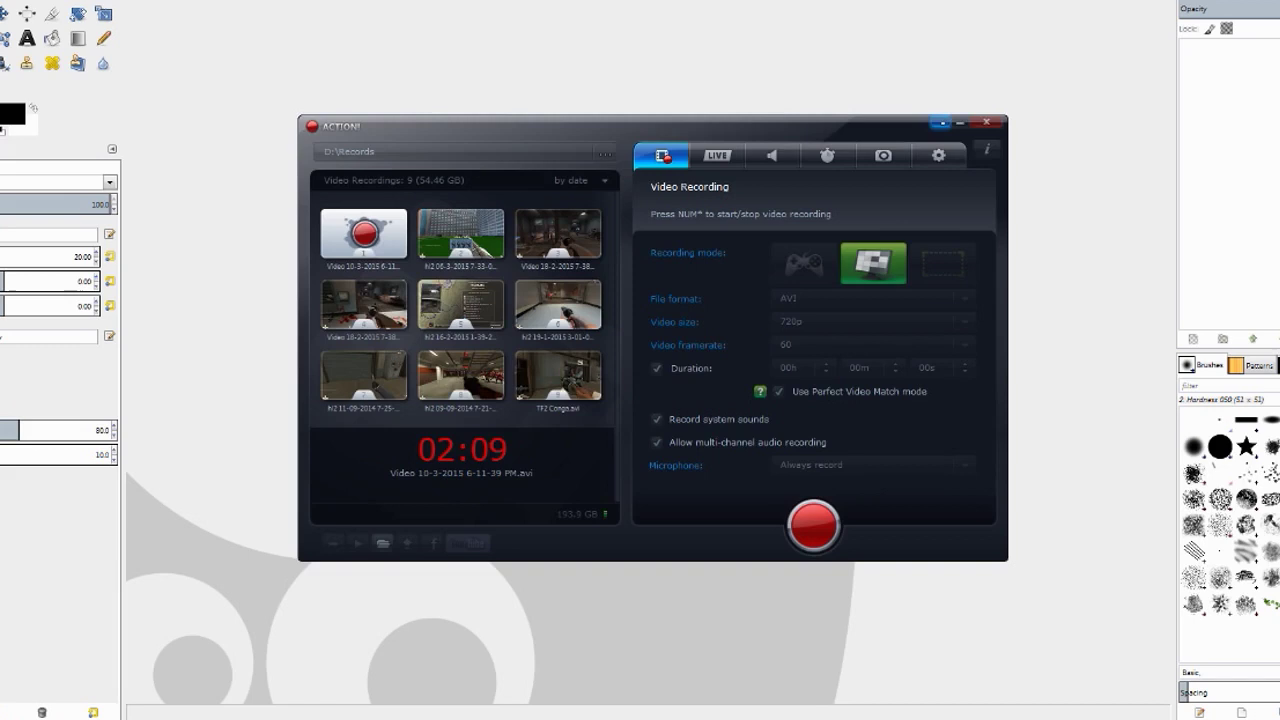
{"action": "left_click", "coordinate": [941, 122]}
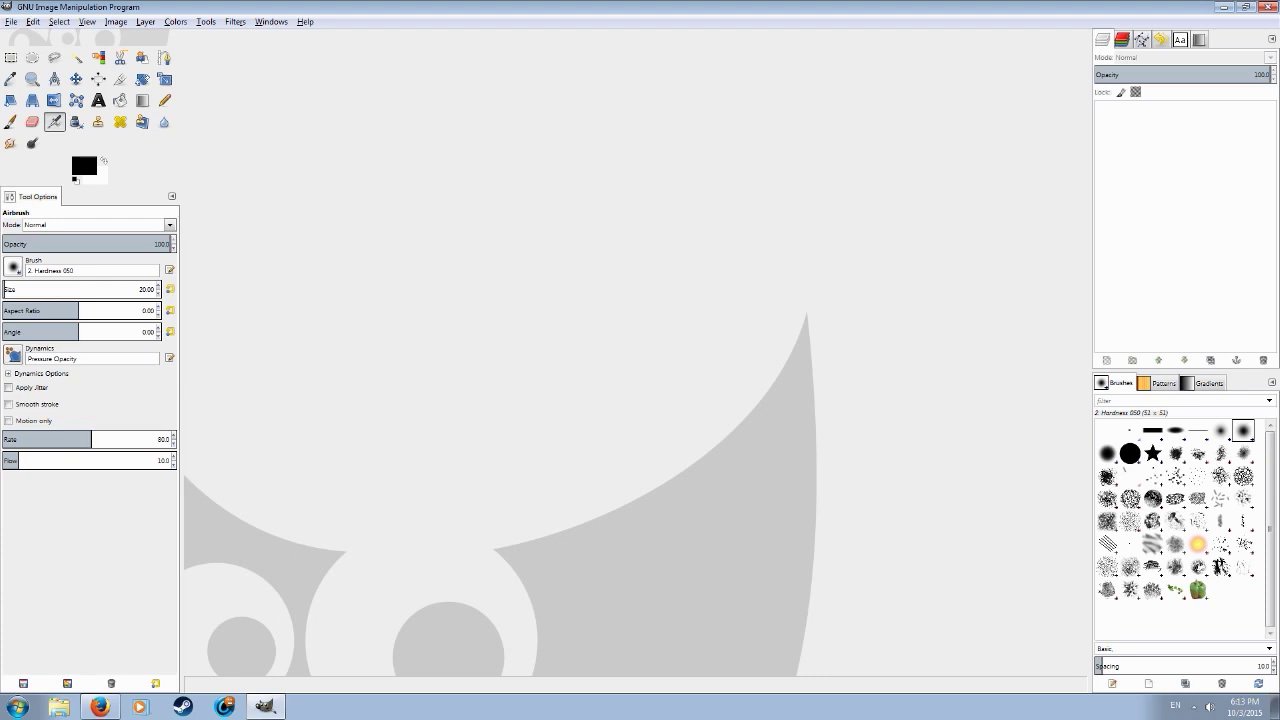
Create a new image 1920 px wide and 1080 px high.
{"action": "key", "text": "alt+f"}
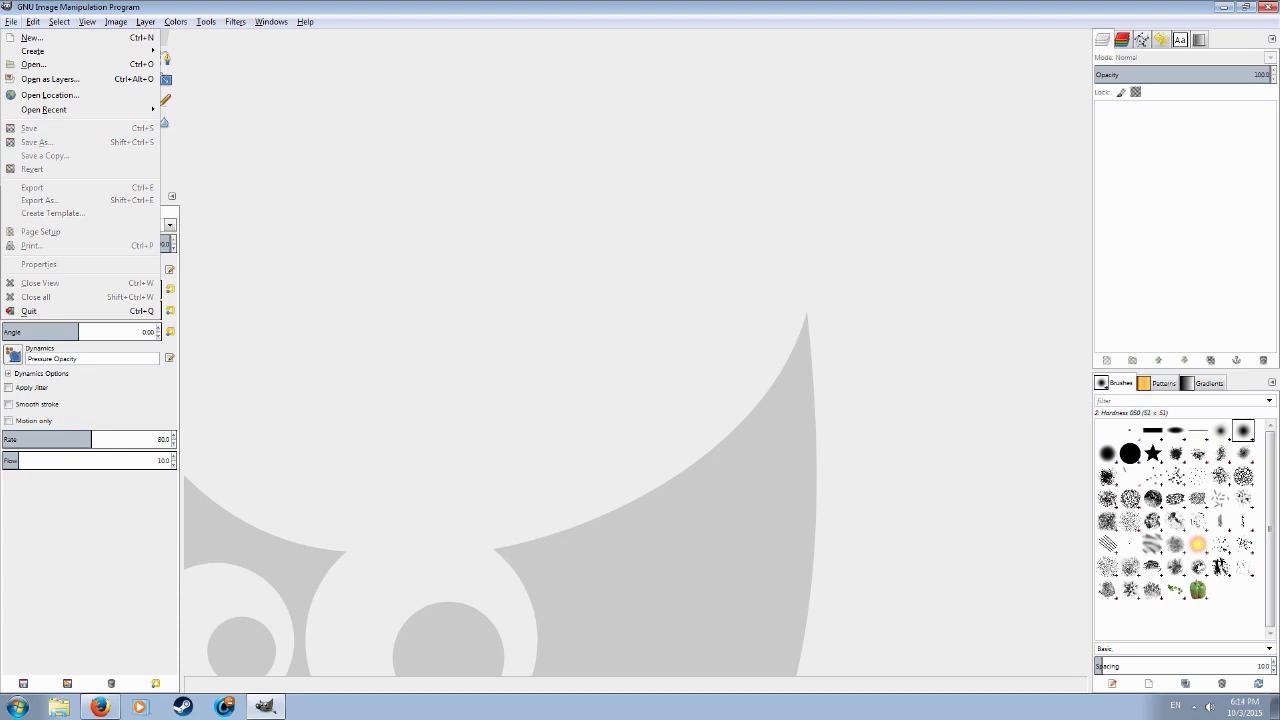
{"action": "key", "text": "Down"}
{"action": "key", "text": "Down"}
{"action": "key", "text": "Down"}
{"action": "key", "text": "Down"}
{"action": "key", "text": "Down"}
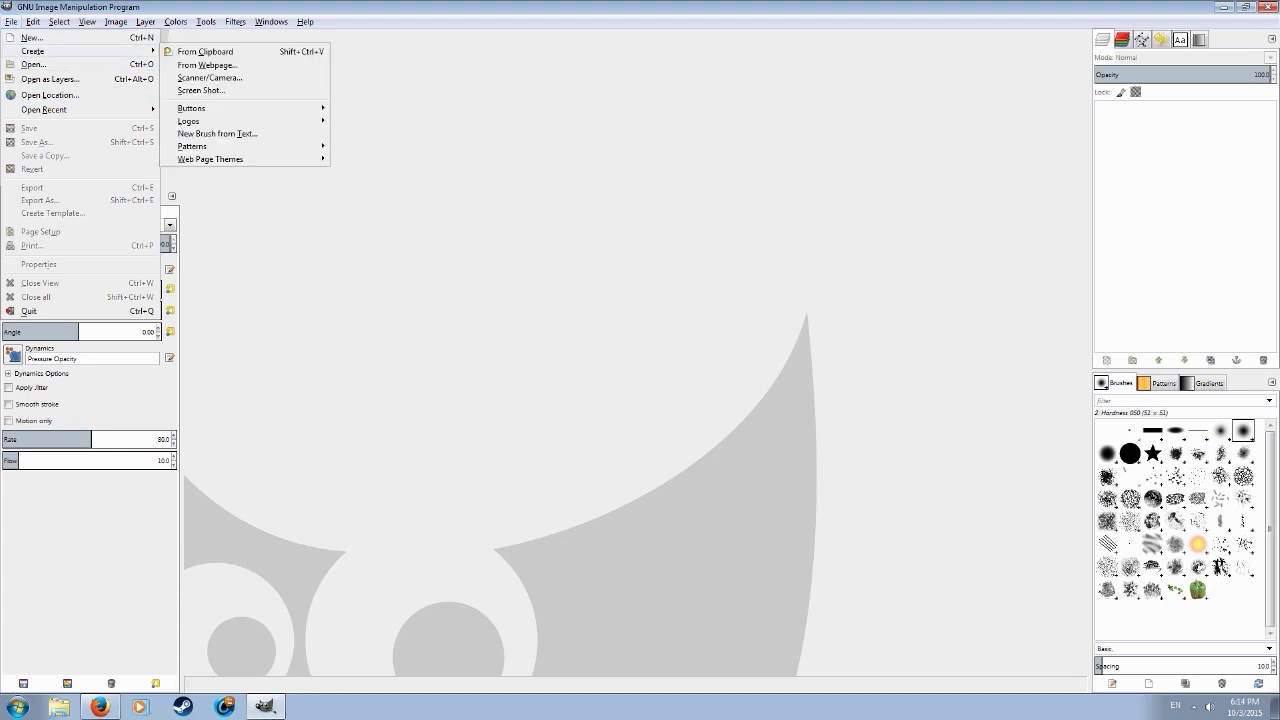
{"action": "key", "text": "Up"}
{"action": "key", "text": "Up"}
{"action": "key", "text": "Up"}
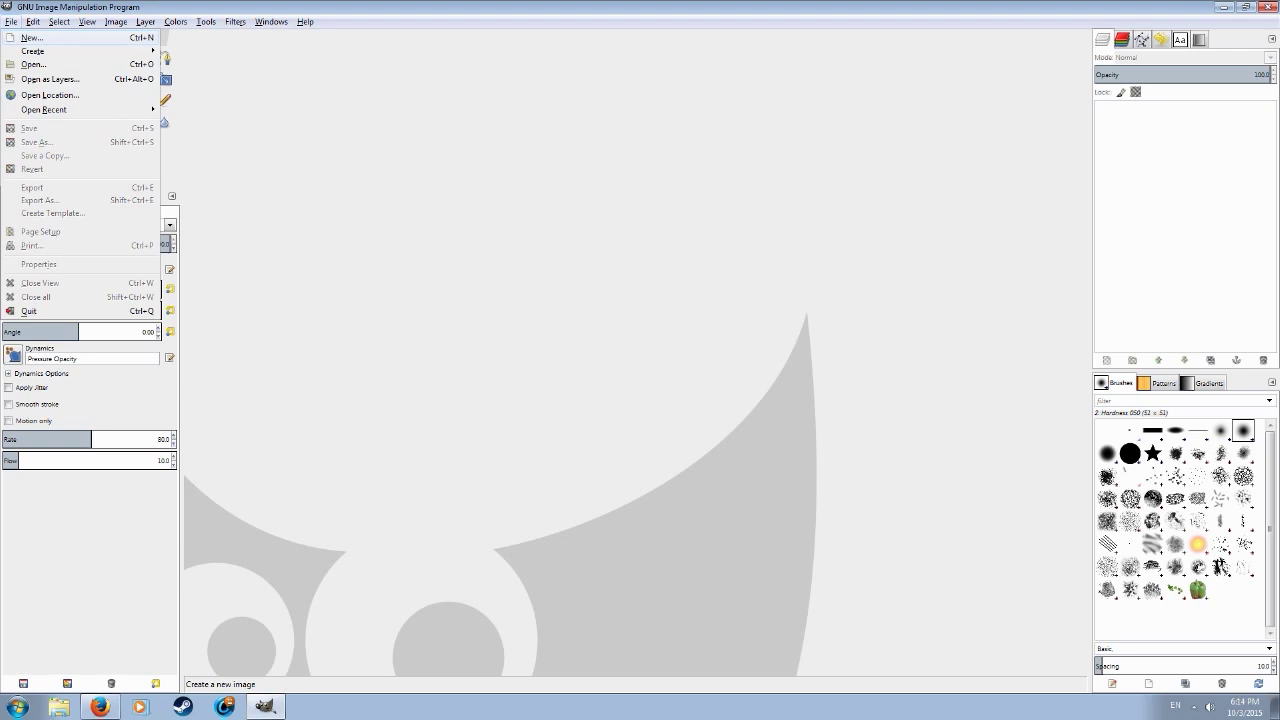
{"action": "key", "text": "Down"}
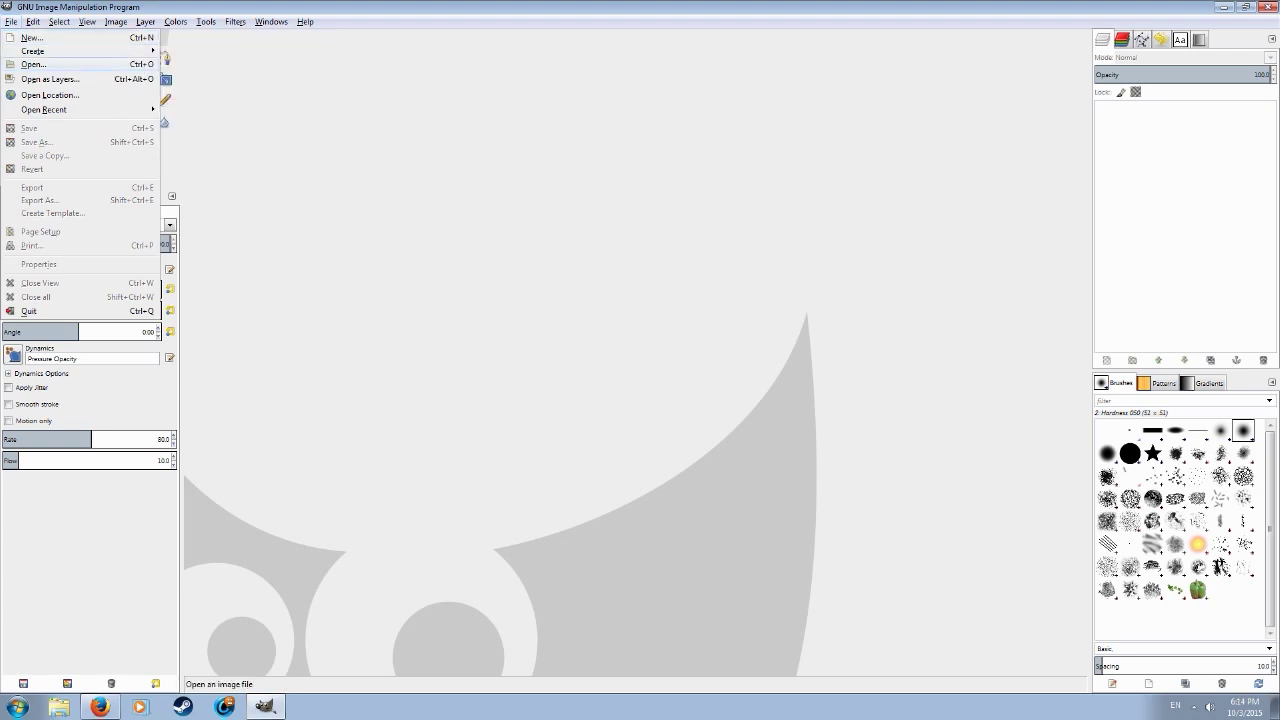
{"action": "key", "text": "Up"}
{"action": "key", "text": "Down"}
{"action": "key", "text": "Up"}
{"action": "key", "text": "Up"}
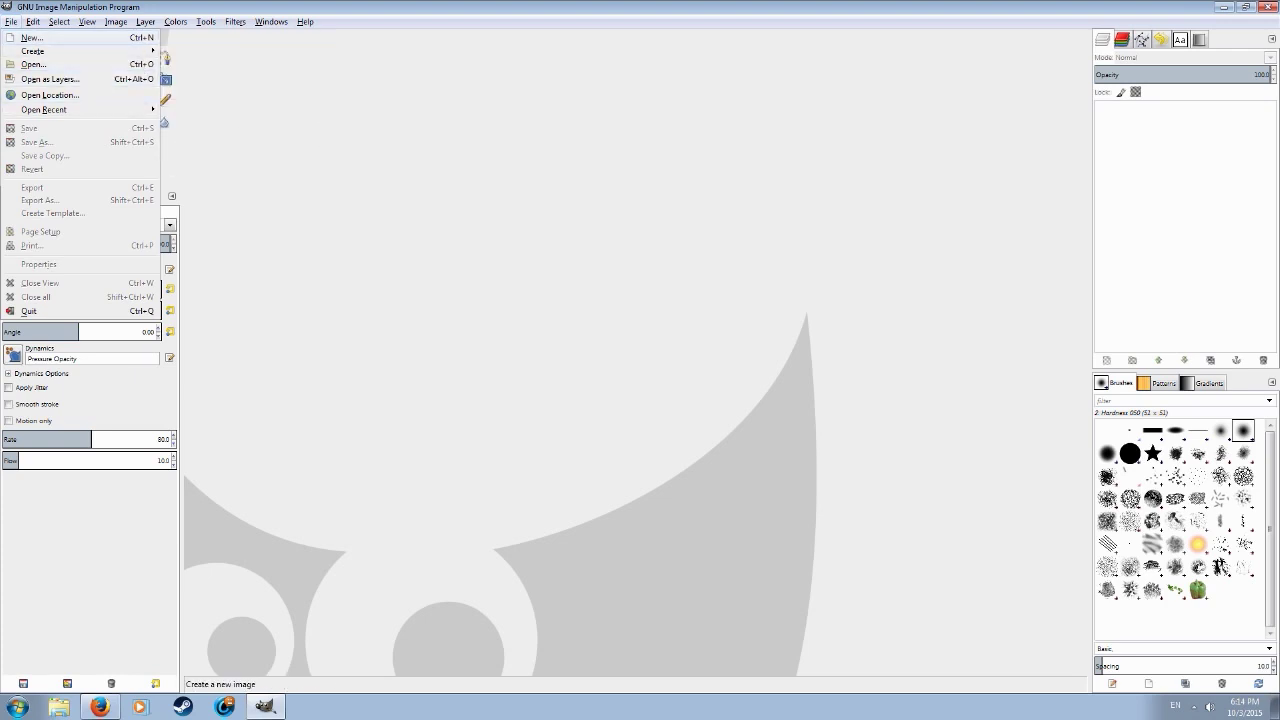
{"action": "key", "text": "Return"}
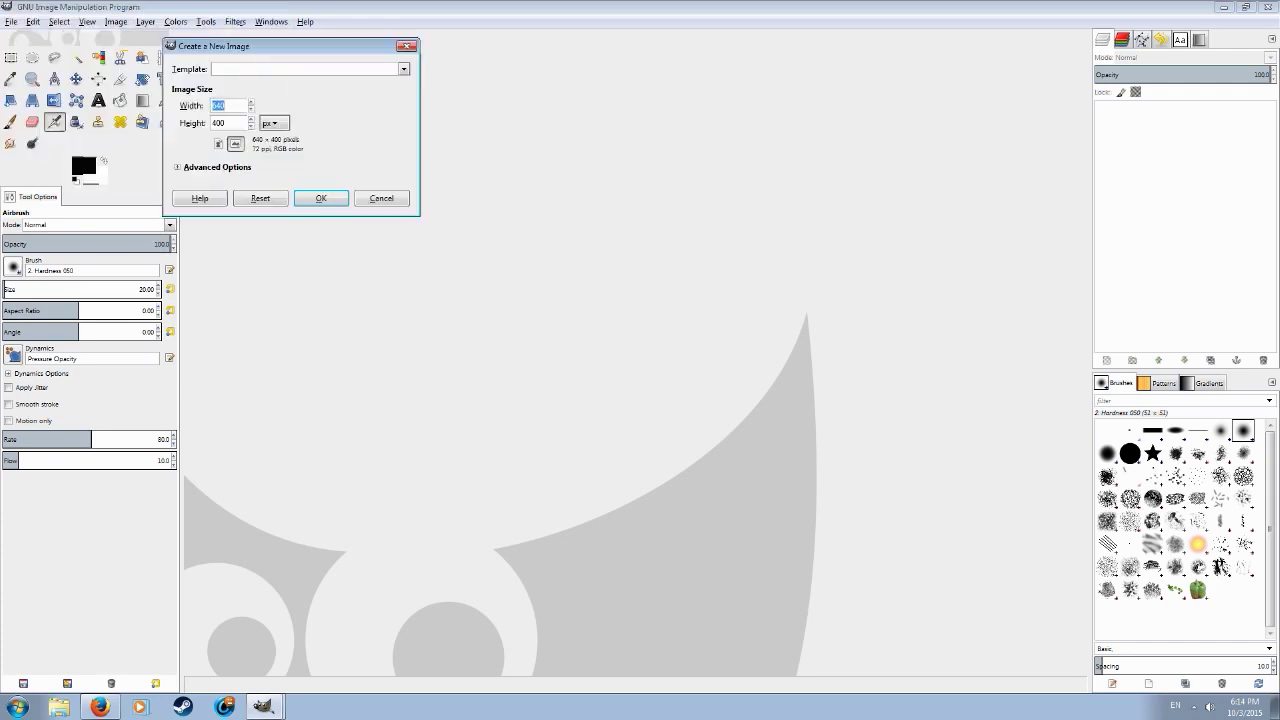
{"action": "type", "text": "1"}
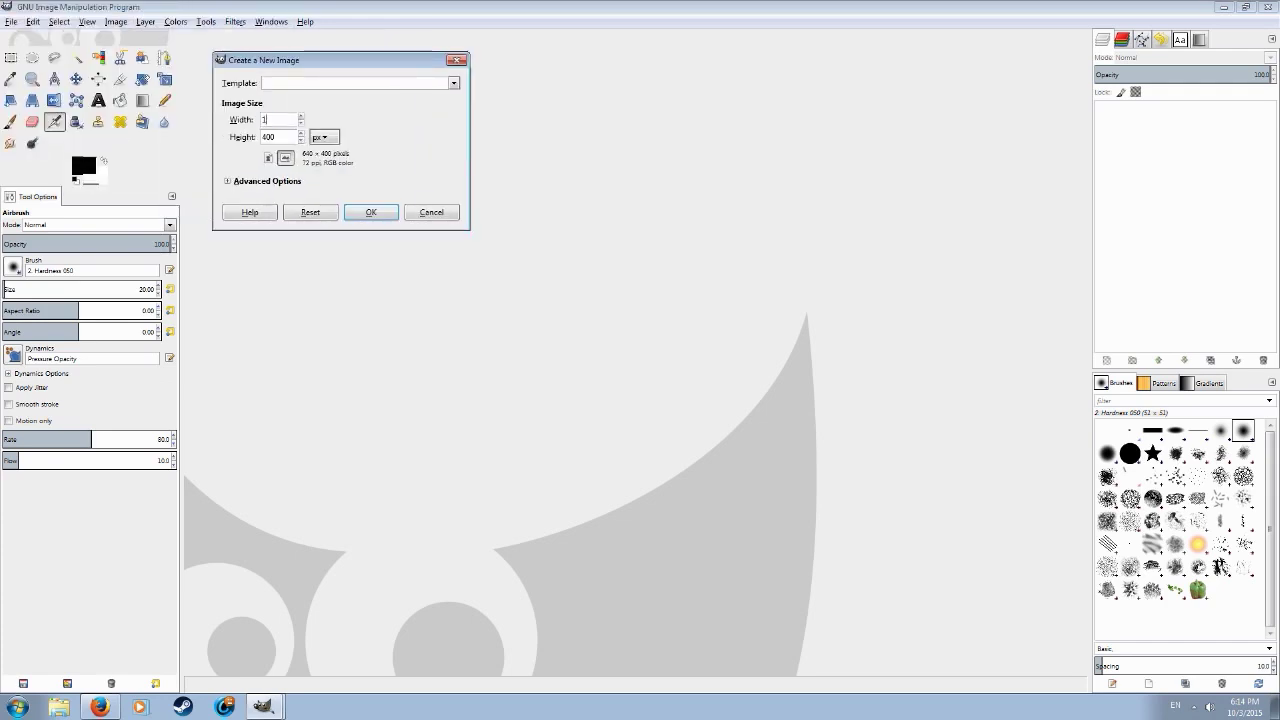
{"action": "type", "text": "920"}
{"action": "key", "text": "Tab"}
{"action": "type", "text": "1080"}
{"action": "key", "text": "Return"}
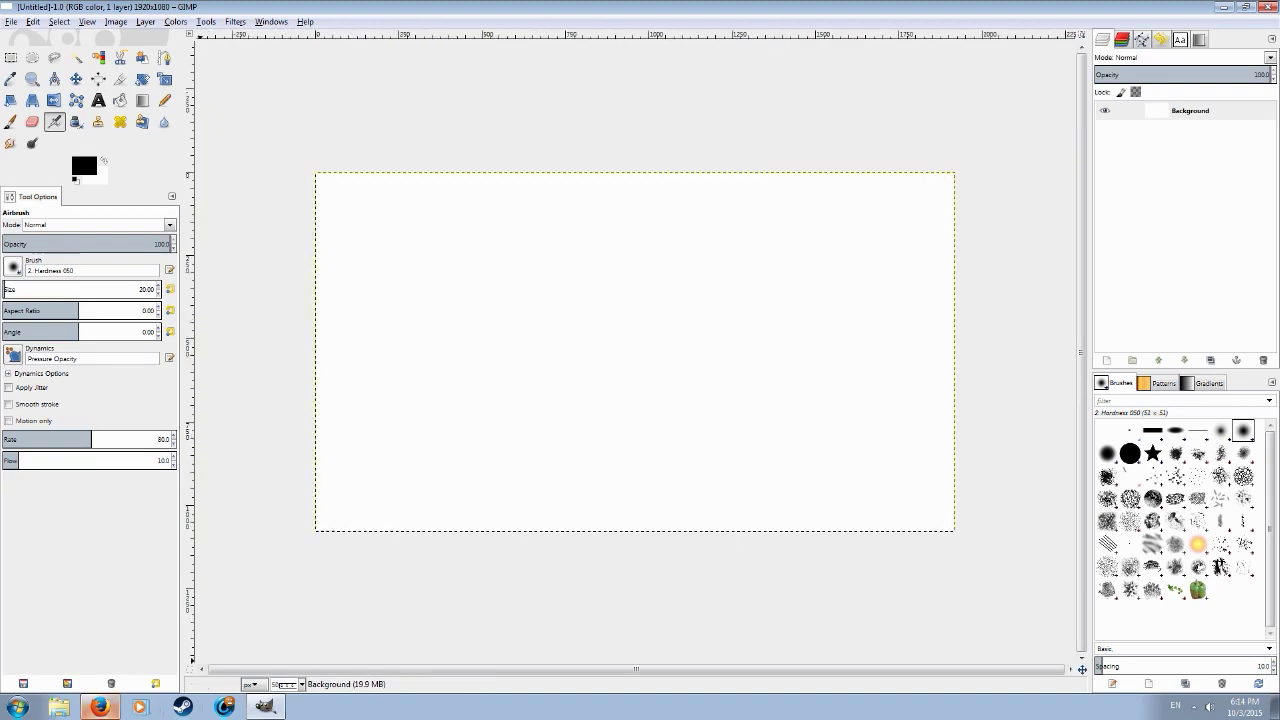
Switch to Firefox and copy the full-size Team Fortress 2 logo image.
{"action": "left_click", "coordinate": [100, 707]}
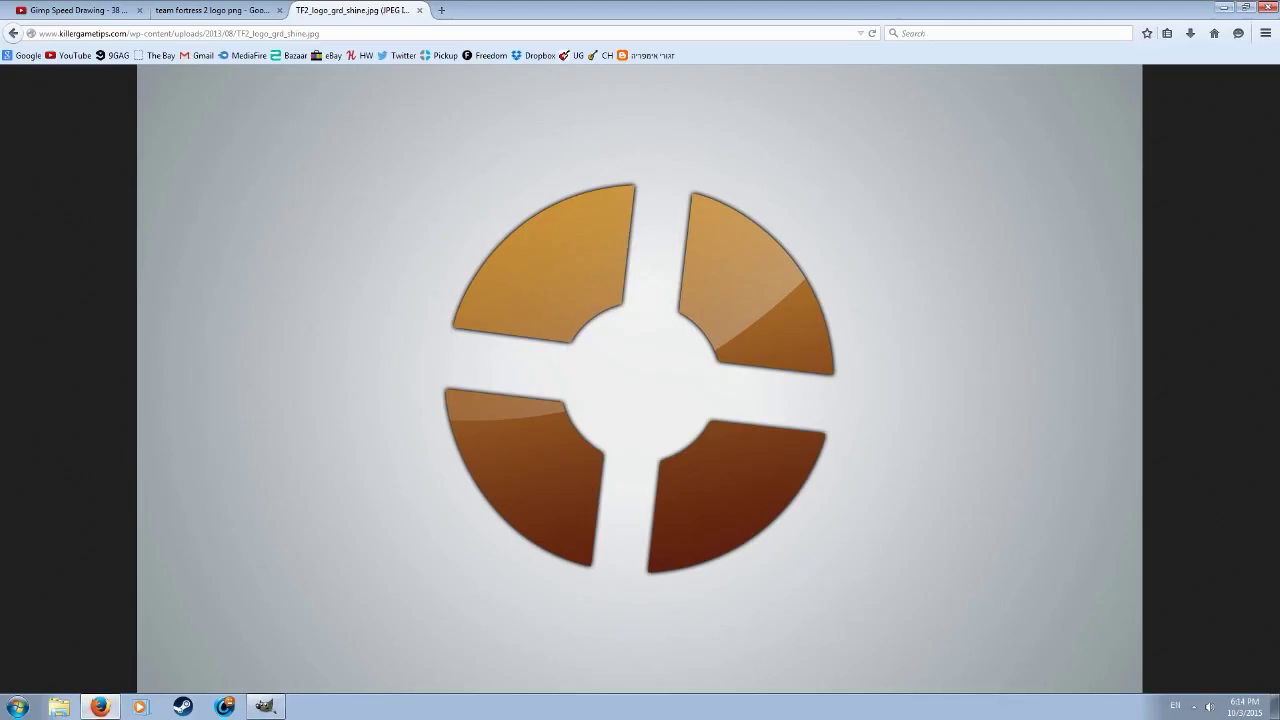
{"action": "right_click", "coordinate": [511, 412]}
{"action": "left_click", "coordinate": [545, 421]}
{"action": "left_click", "coordinate": [530, 411]}
{"action": "right_click", "coordinate": [501, 401]}
{"action": "left_click", "coordinate": [543, 411]}
Return to GIMP, paste the copied logo into the new image and anchor it to the Background layer.
{"action": "left_click", "coordinate": [265, 707]}
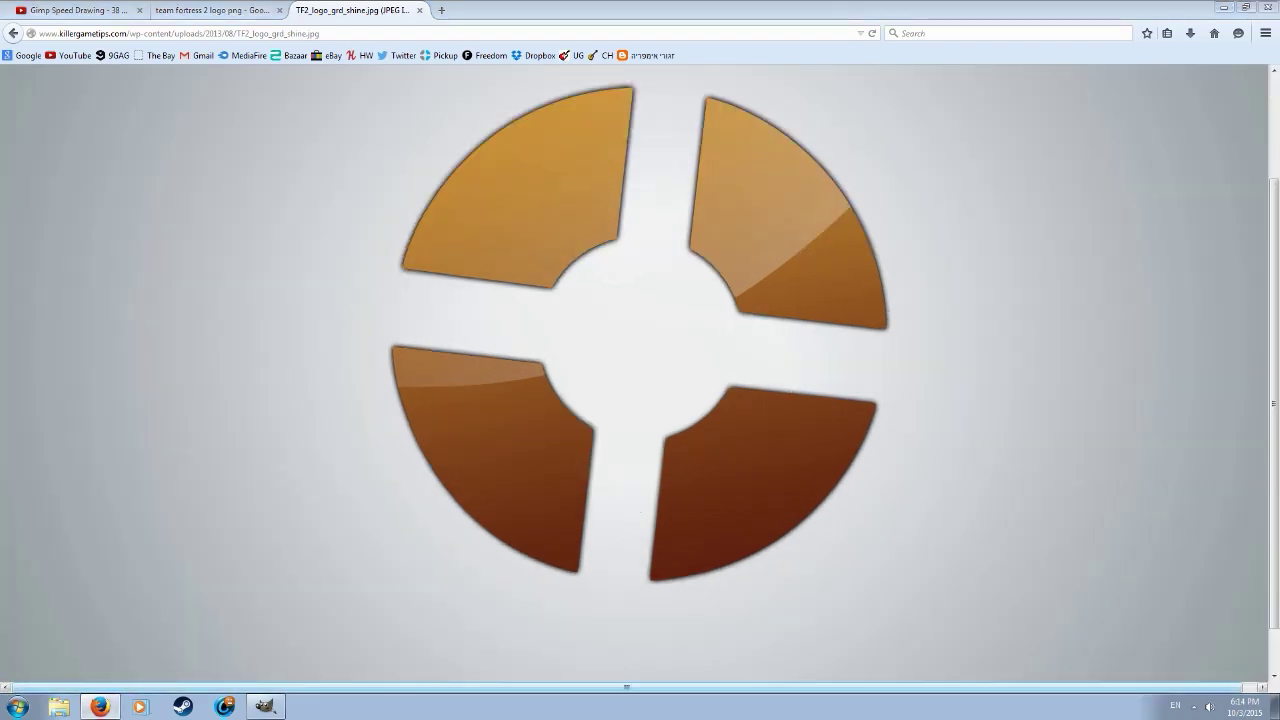
{"action": "key", "text": "alt+Tab"}
{"action": "right_click", "coordinate": [586, 318]}
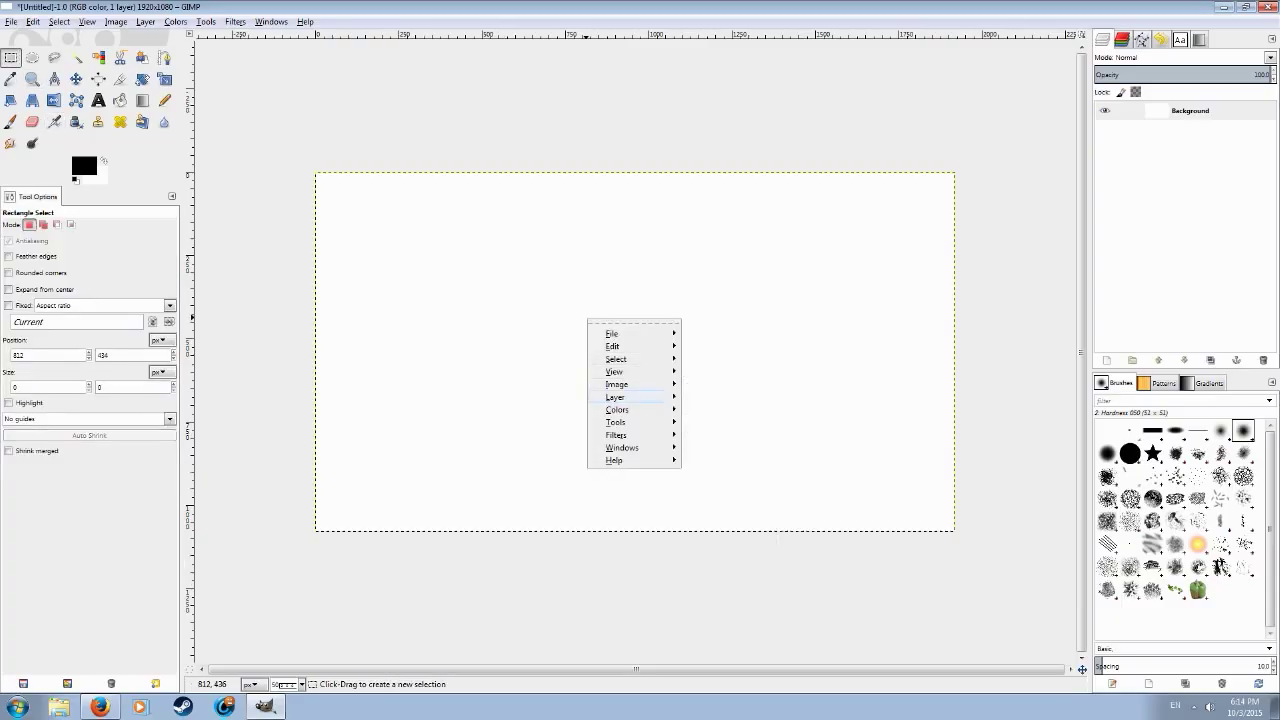
{"action": "key", "text": "Escape"}
{"action": "key", "text": "ctrl+v"}
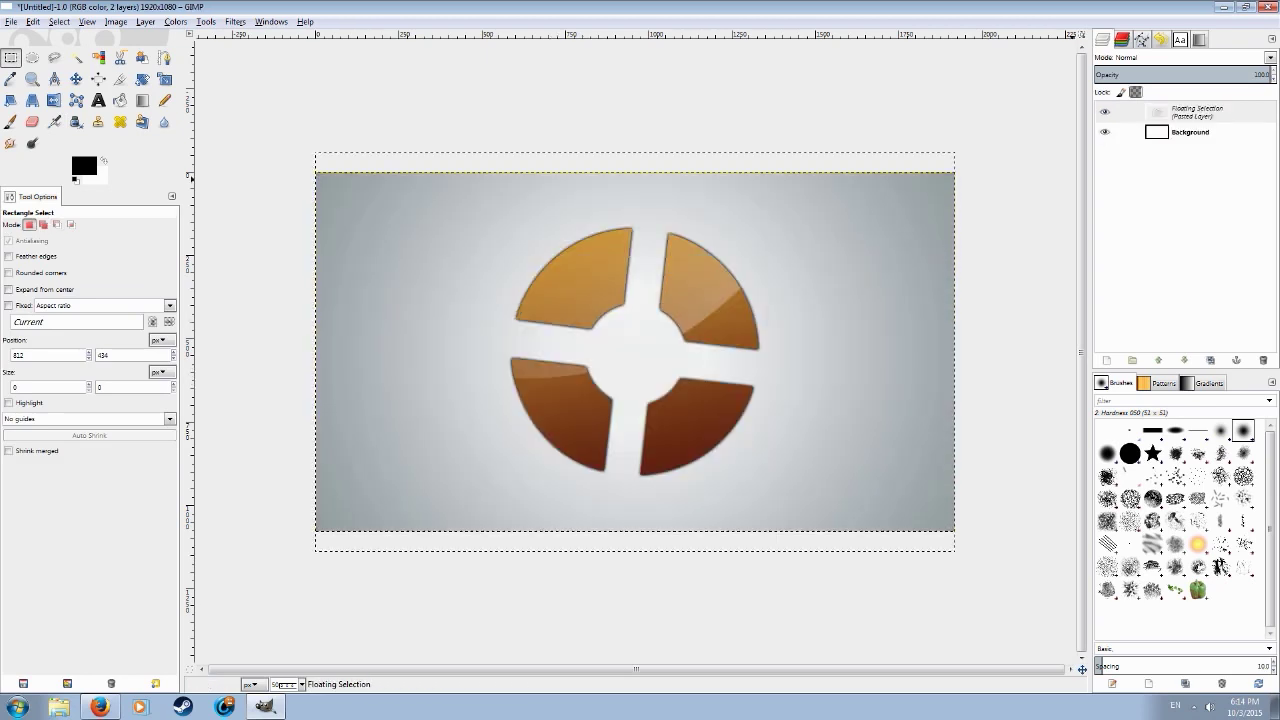
{"action": "key", "text": "ctrl+h"}
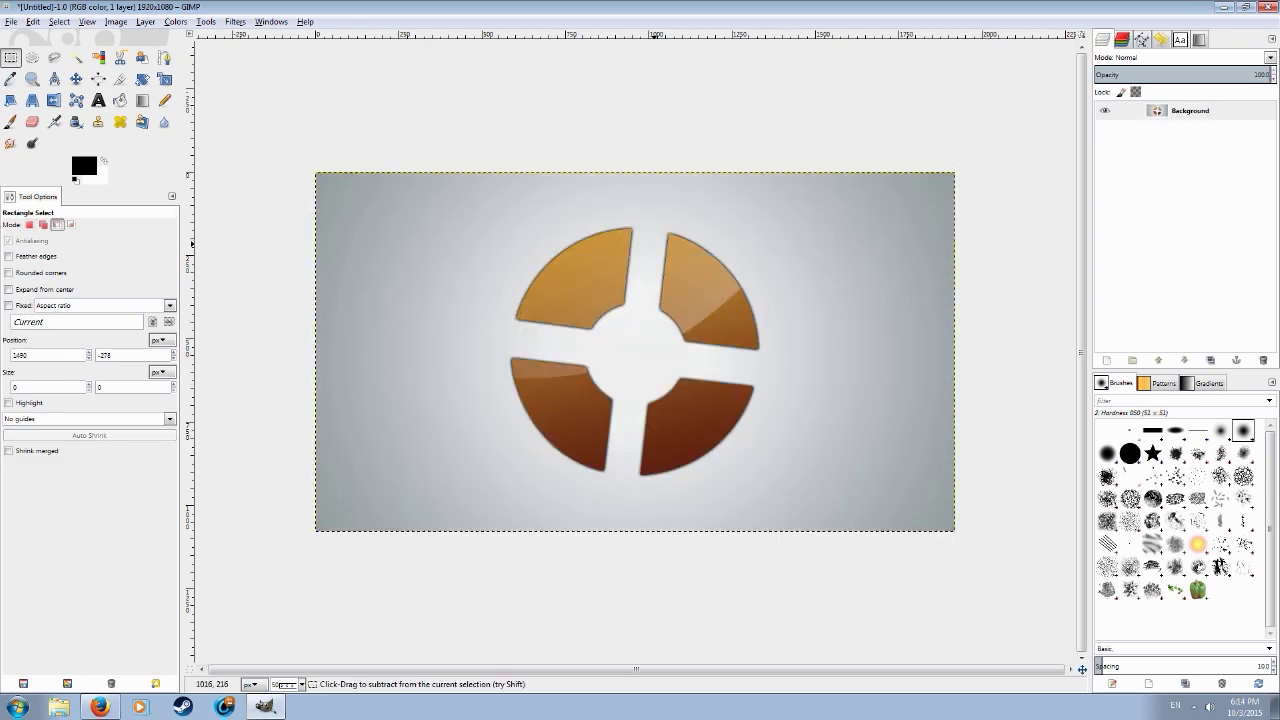
Select the light area around the logo by color, clear it to the background color and remove the selection.
{"action": "scroll", "coordinate": [655, 244], "scroll_direction": "down", "scroll_amount": 1}
{"action": "scroll", "coordinate": [655, 244], "scroll_direction": "up", "scroll_amount": 1}
{"action": "scroll", "coordinate": [422, 266], "scroll_direction": "up", "scroll_amount": 1}
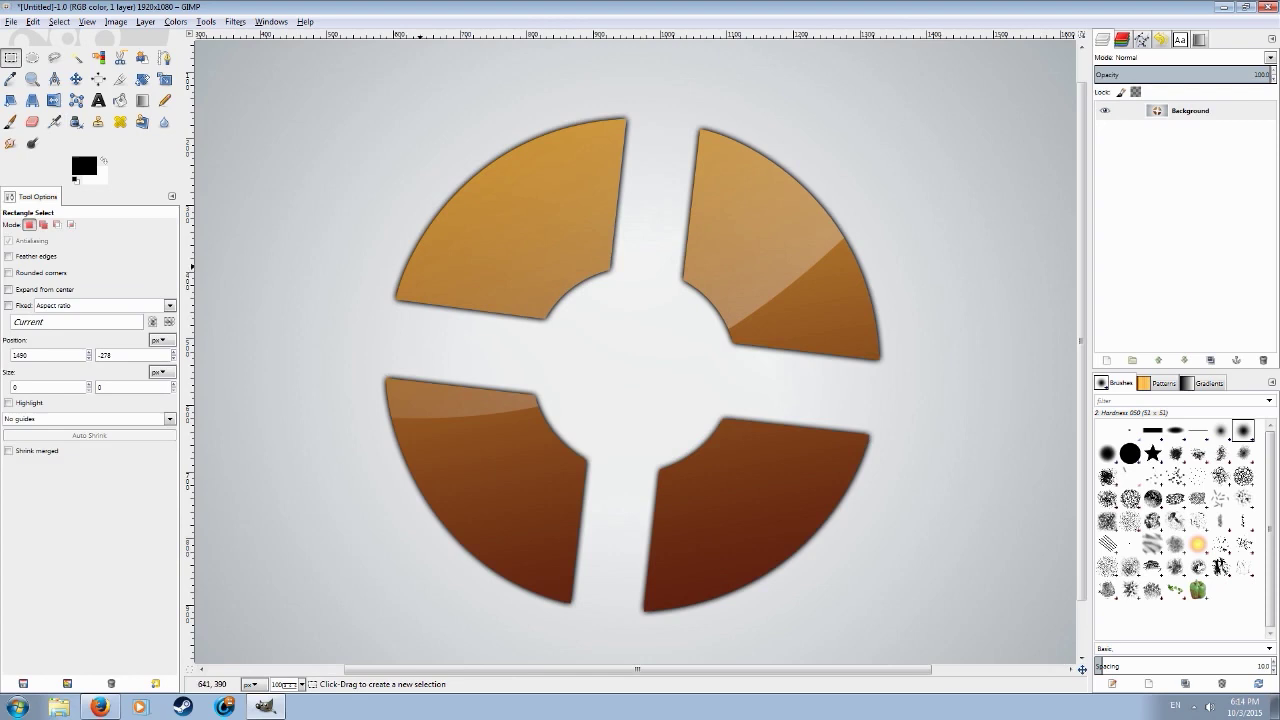
{"action": "scroll", "coordinate": [636, 326], "scroll_direction": "down", "scroll_amount": 1}
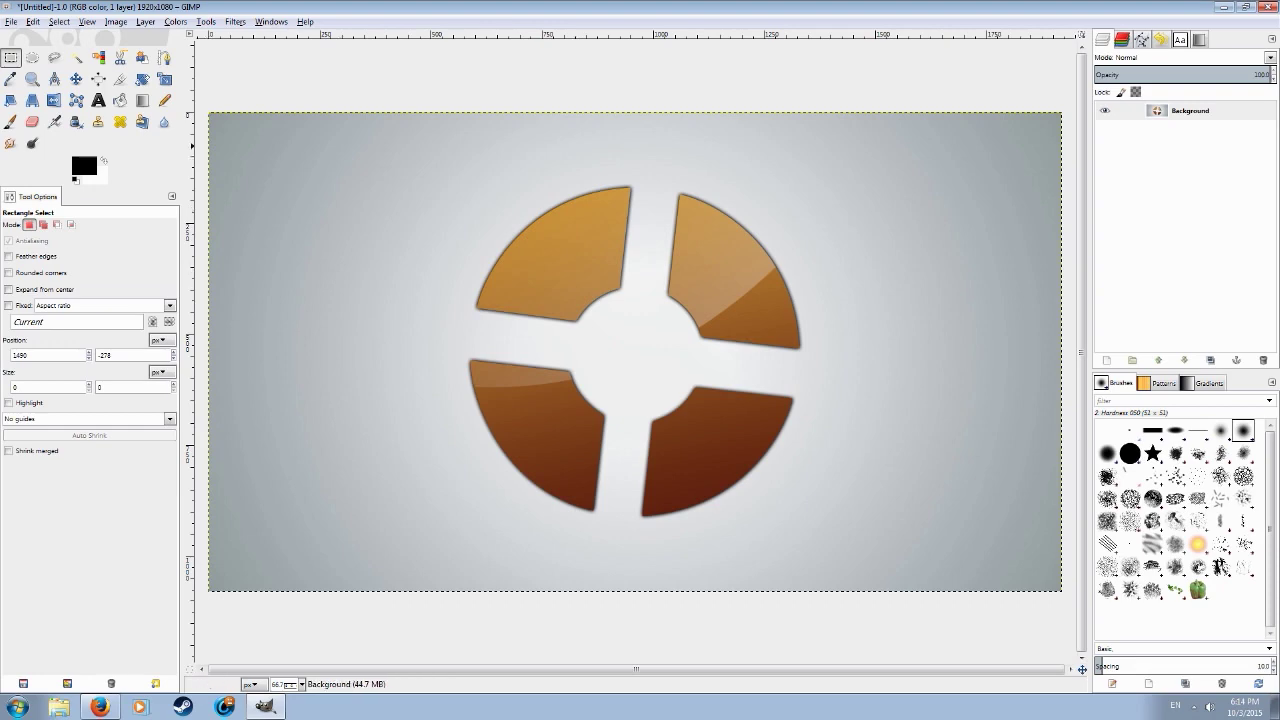
{"action": "key", "text": "shift+o"}
{"action": "left_click", "coordinate": [605, 320]}
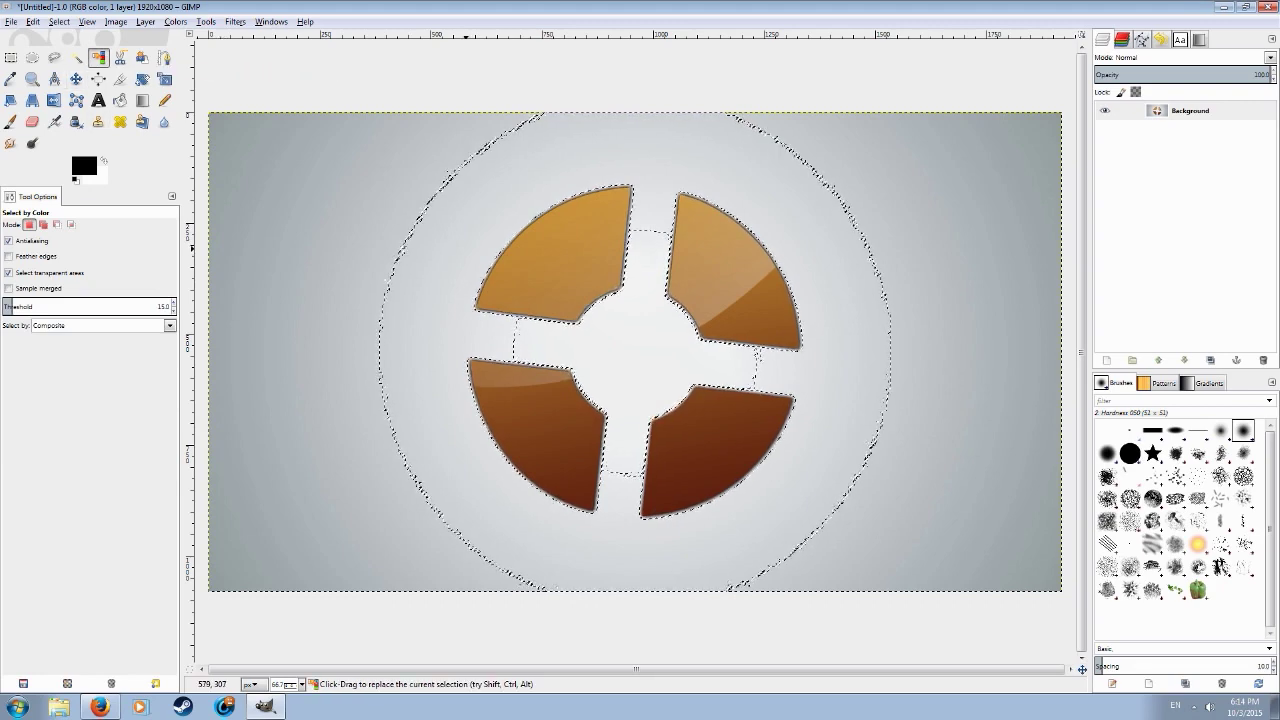
{"action": "key", "text": "Delete"}
{"action": "key", "text": "Delete"}
{"action": "key", "text": "r"}
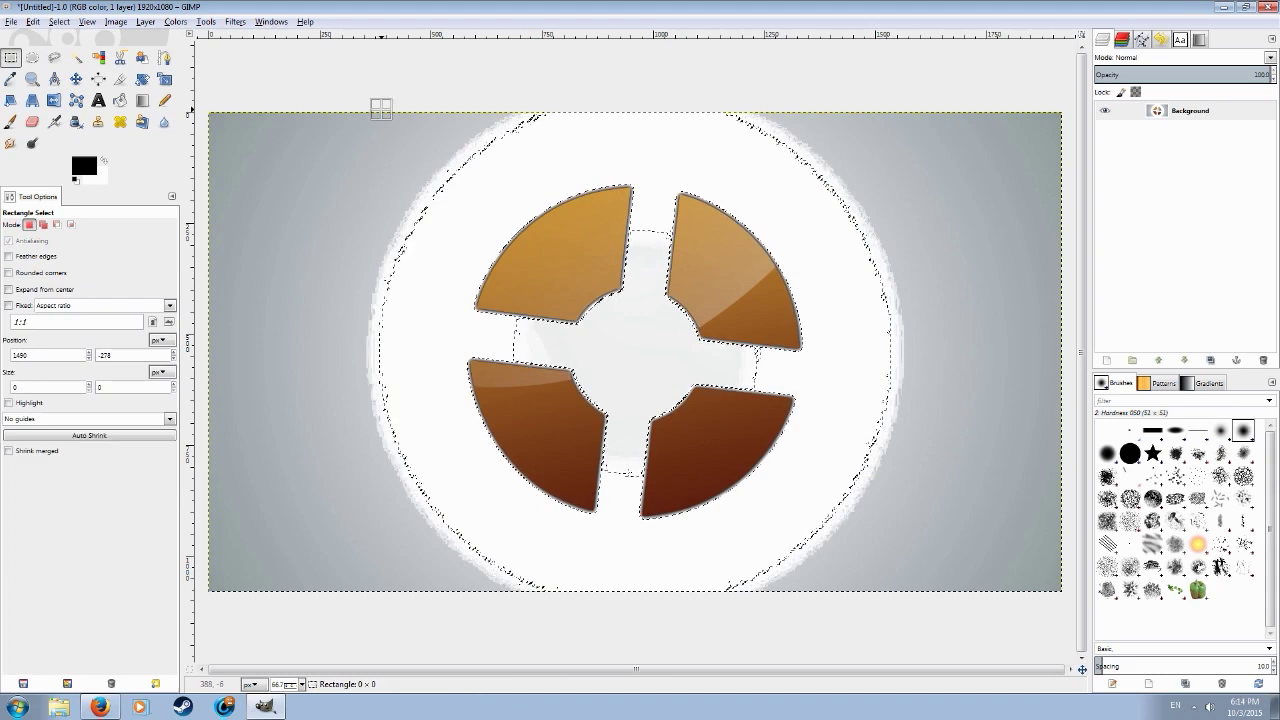
{"action": "key", "text": "ctrl+shift+a"}
{"action": "scroll", "coordinate": [466, 353], "scroll_direction": "up", "scroll_amount": 1}
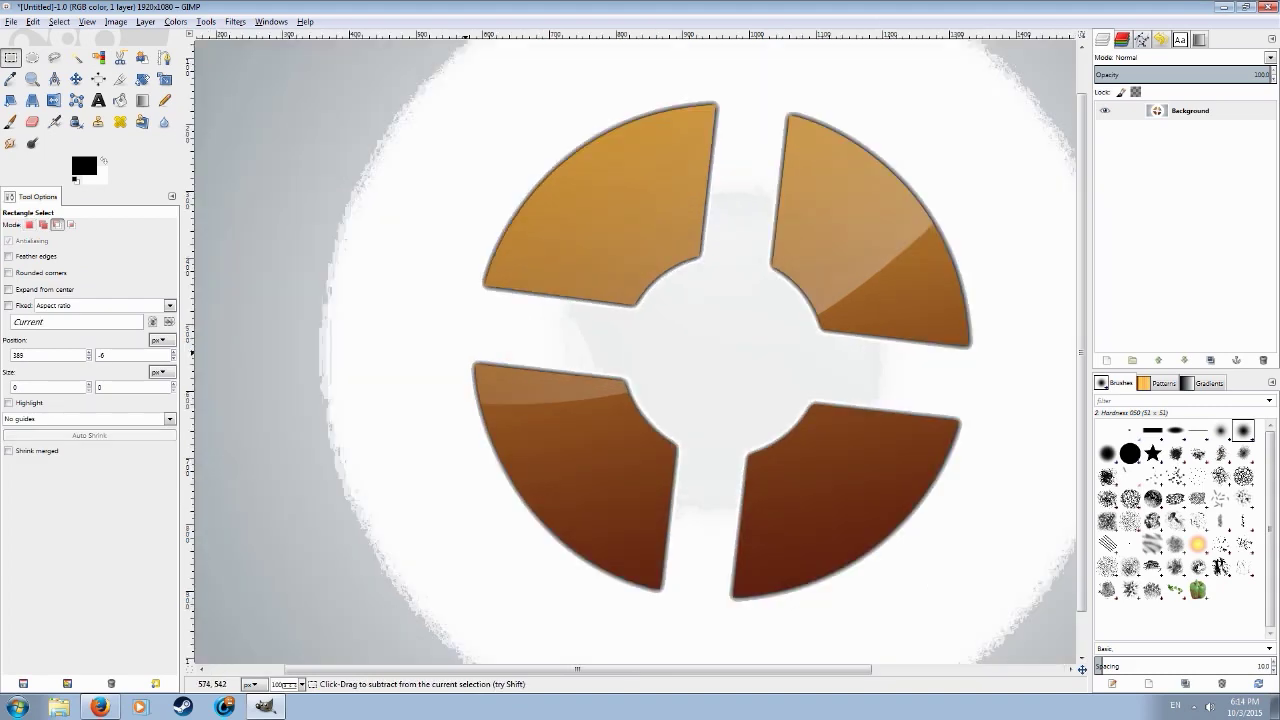
{"action": "scroll", "coordinate": [466, 353], "scroll_direction": "down", "scroll_amount": 1}
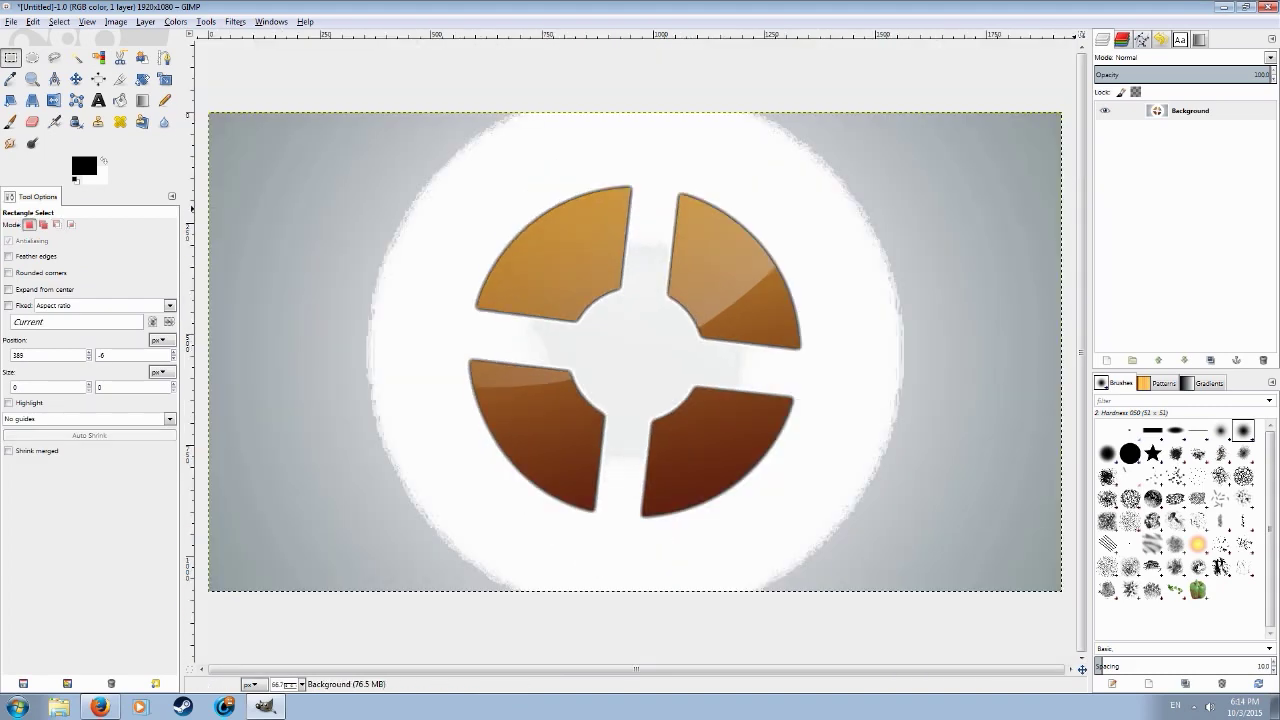
Delete the Background layer and undo that deletion.
{"action": "left_click", "coordinate": [1263, 360]}
{"action": "right_click", "coordinate": [1228, 347]}
{"action": "left_click", "coordinate": [1050, 230]}
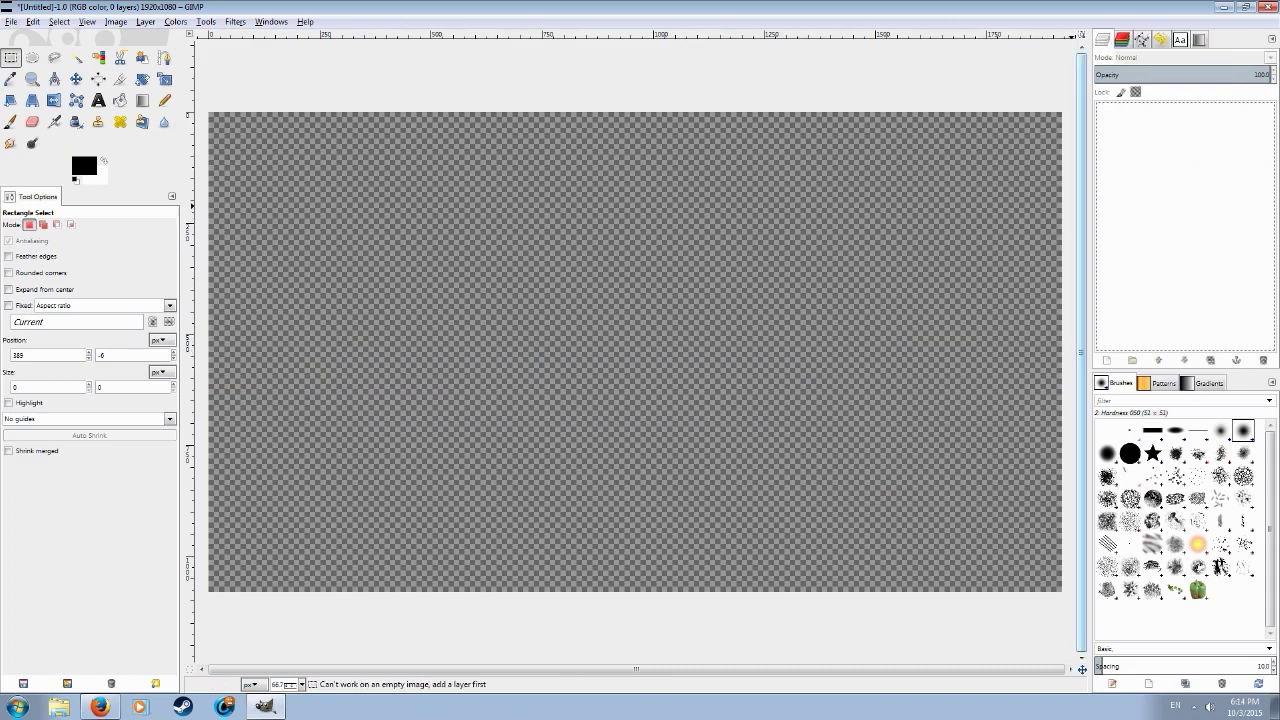
{"action": "key", "text": "ctrl+z"}
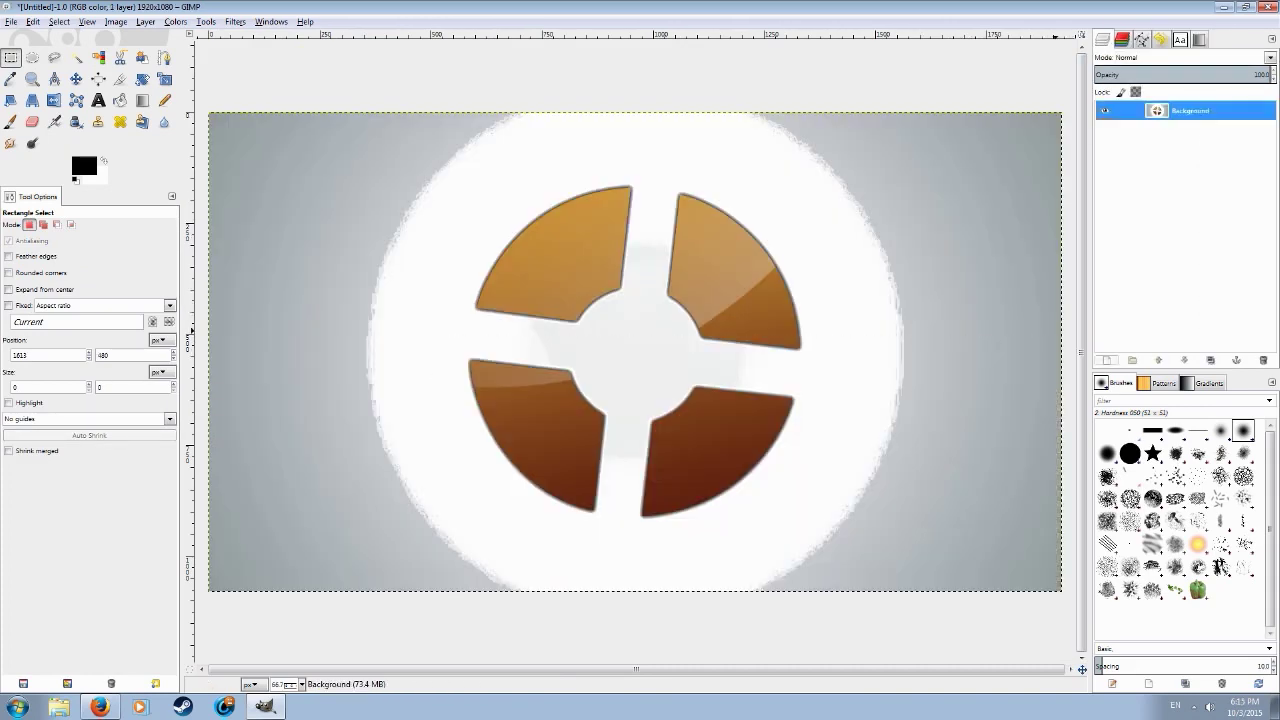
Add a 1920 × 1080 px layer filled with the background color and move it beneath the Background layer.
{"action": "key", "text": "shift+ctrl+n"}
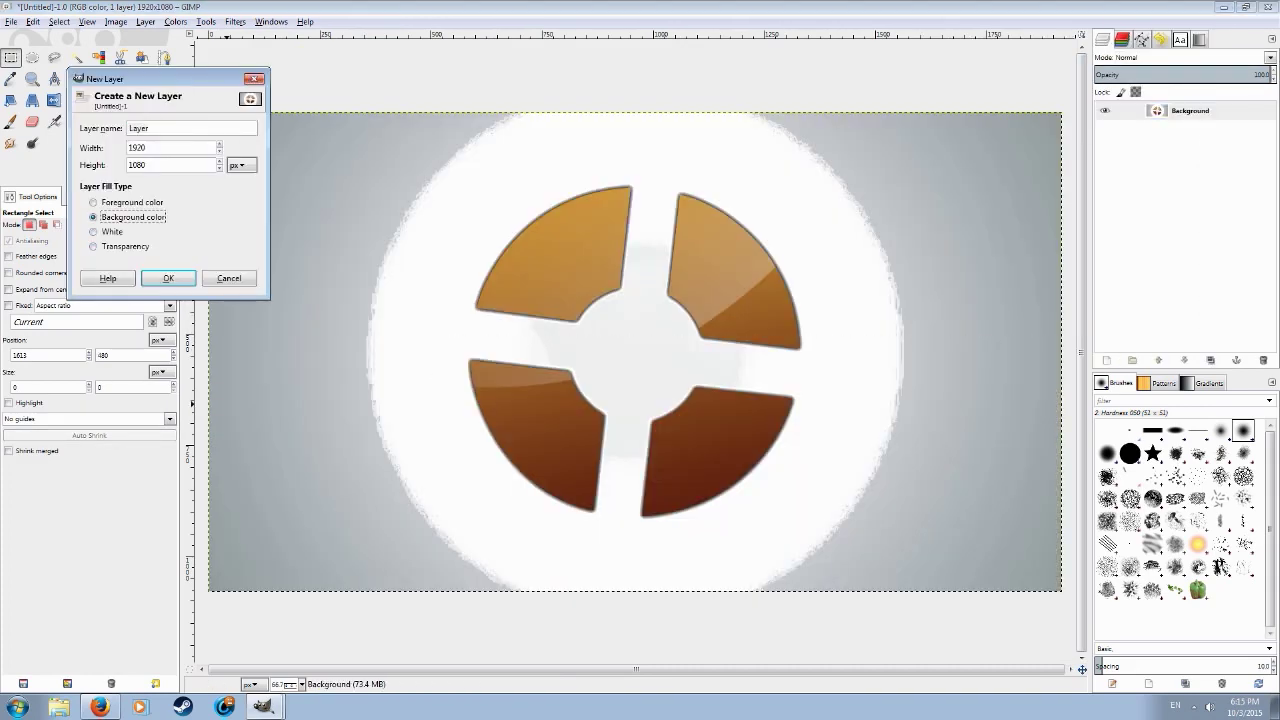
{"action": "left_click", "coordinate": [168, 278]}
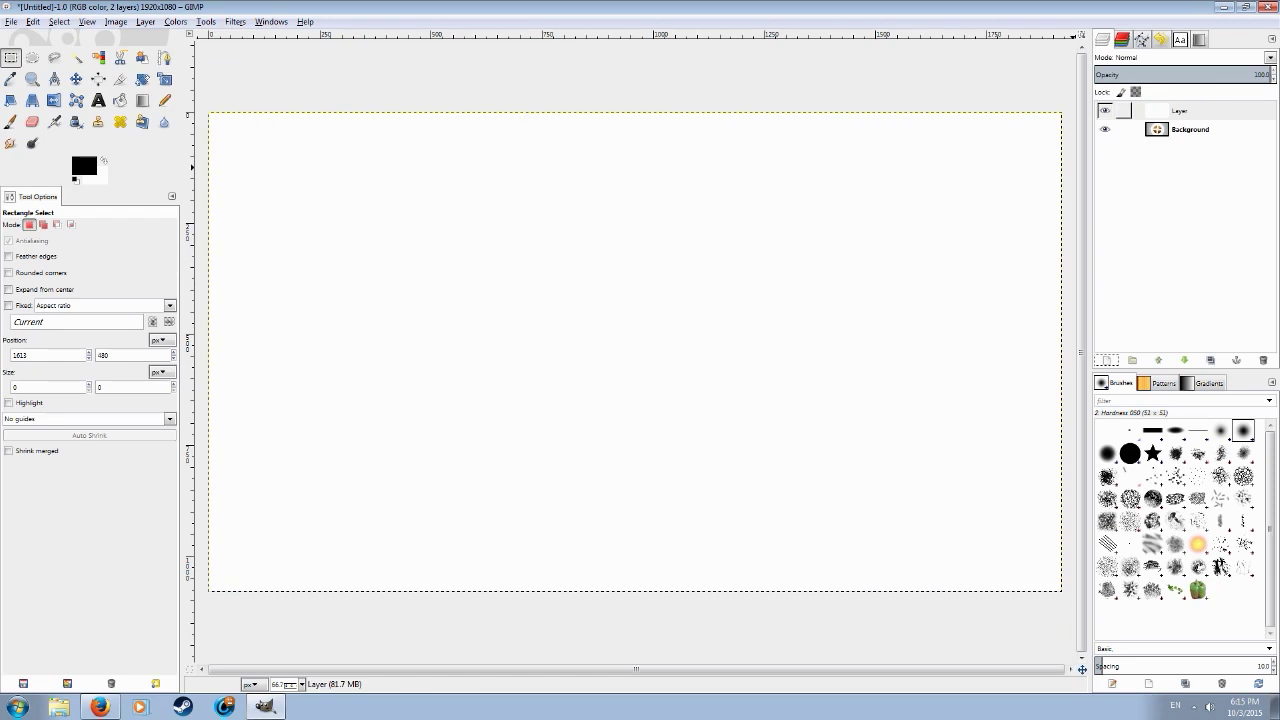
{"action": "left_click", "coordinate": [1190, 129]}
{"action": "left_click", "coordinate": [941, 281]}
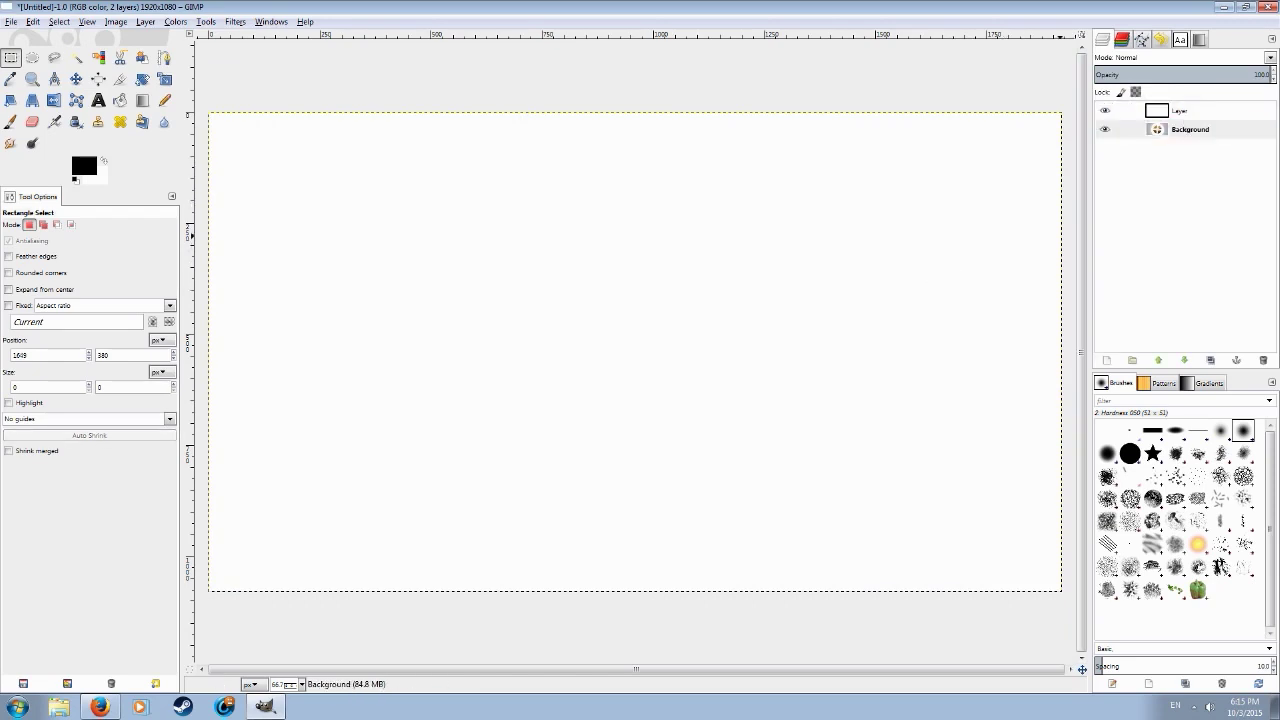
{"action": "left_click_drag", "start_coordinate": [1180, 110], "coordinate": [1186, 140]}
Hide the Background layer while filling the lower layer with black using Bucket Fill, and show it again.
{"action": "left_click", "coordinate": [1105, 111]}
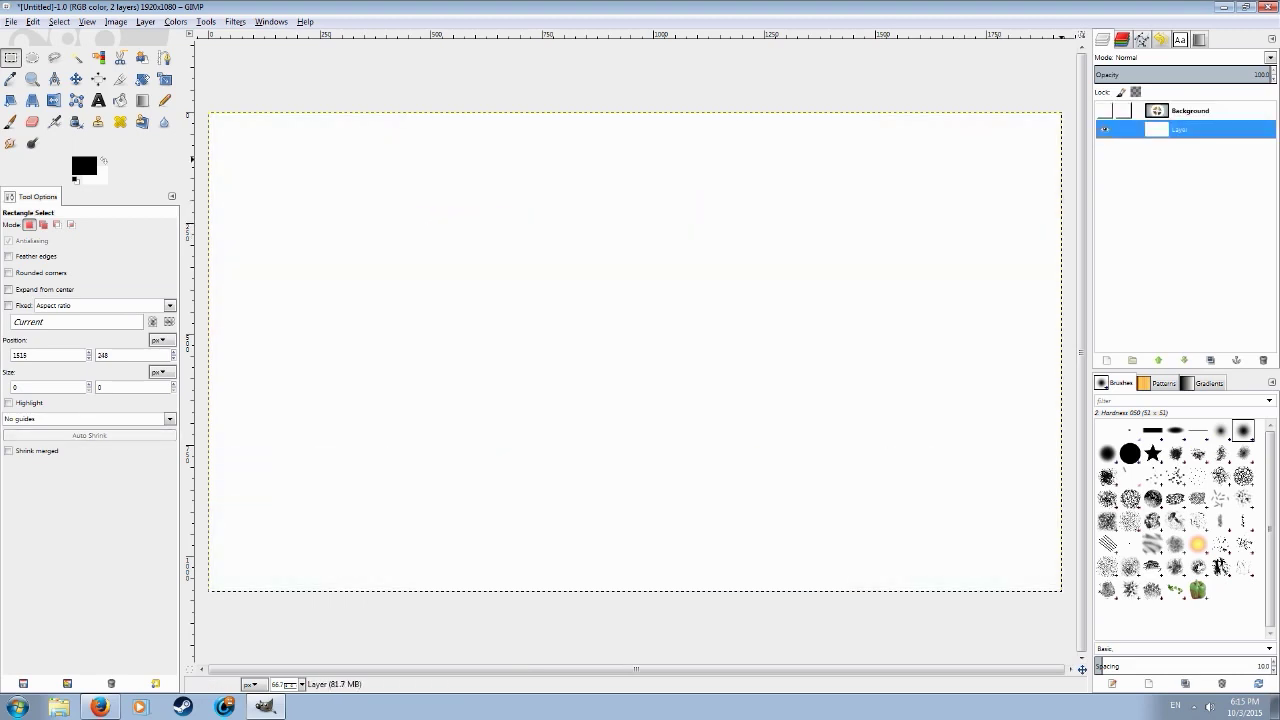
{"action": "left_click", "coordinate": [121, 101]}
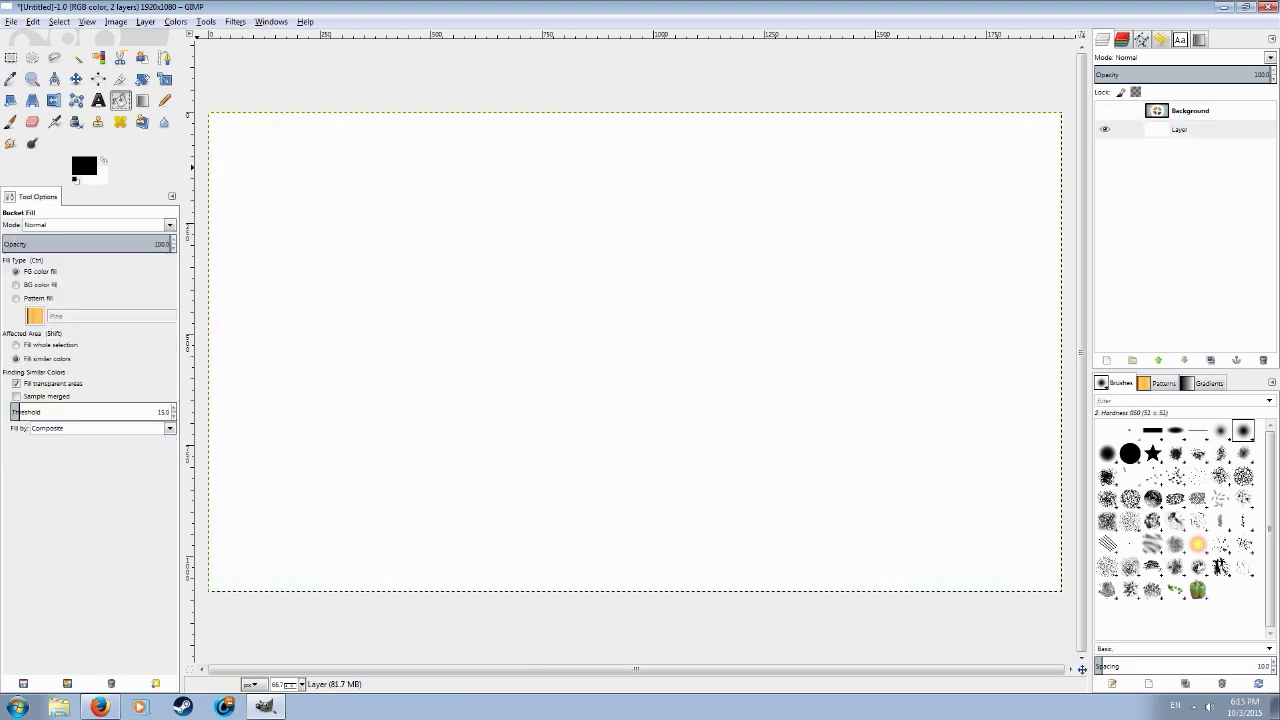
{"action": "left_click", "coordinate": [440, 265]}
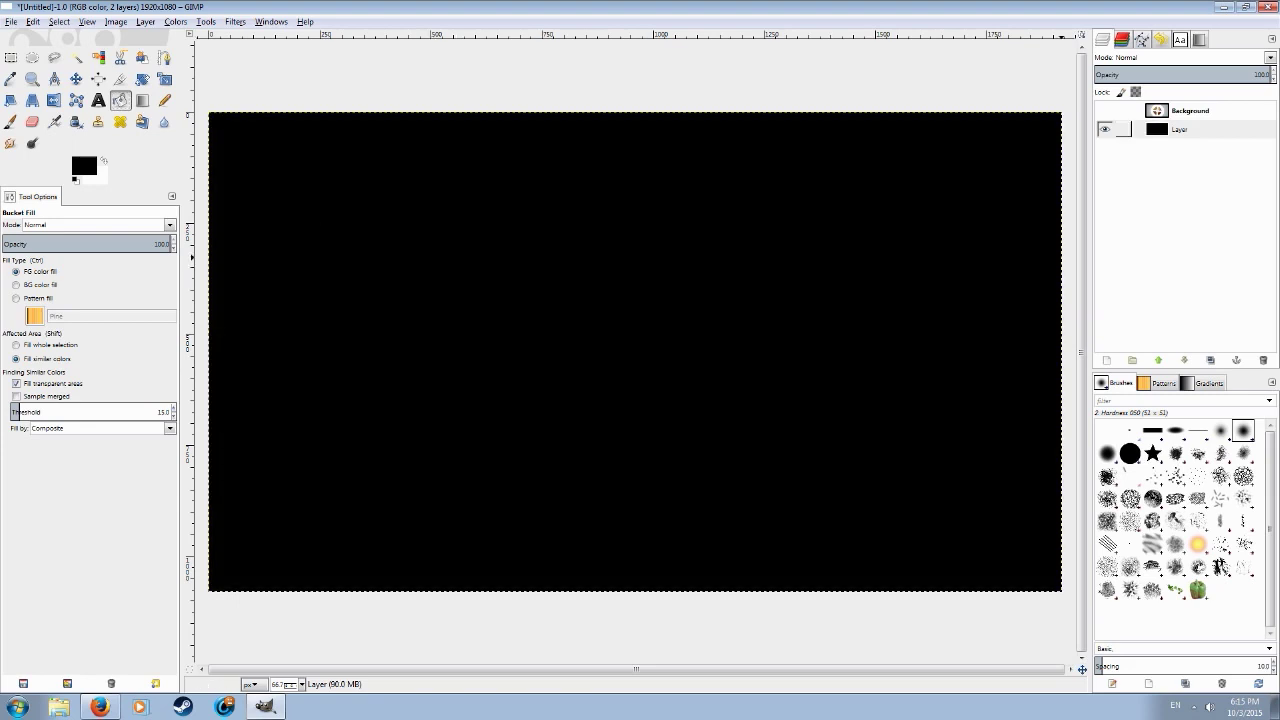
{"action": "left_click", "coordinate": [1105, 111]}
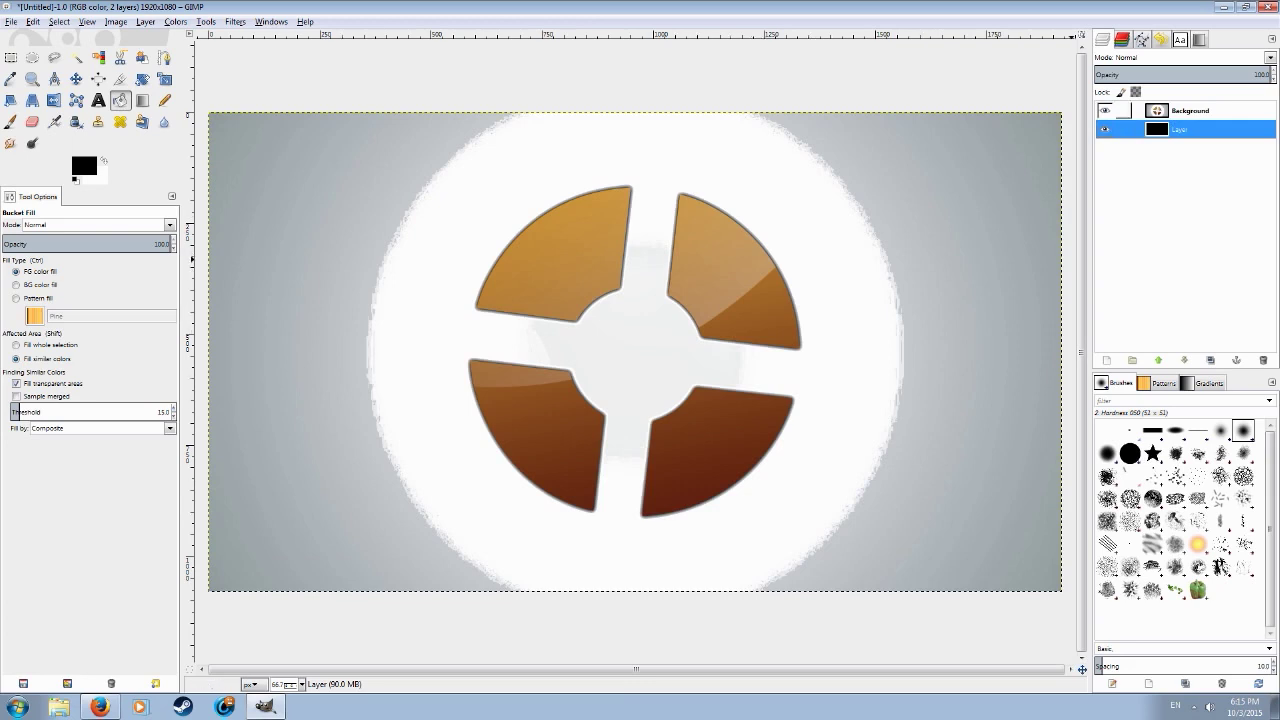
Add an alpha channel to the Background layer and clear its white area around the logo, selected by color.
{"action": "right_click", "coordinate": [1172, 112]}
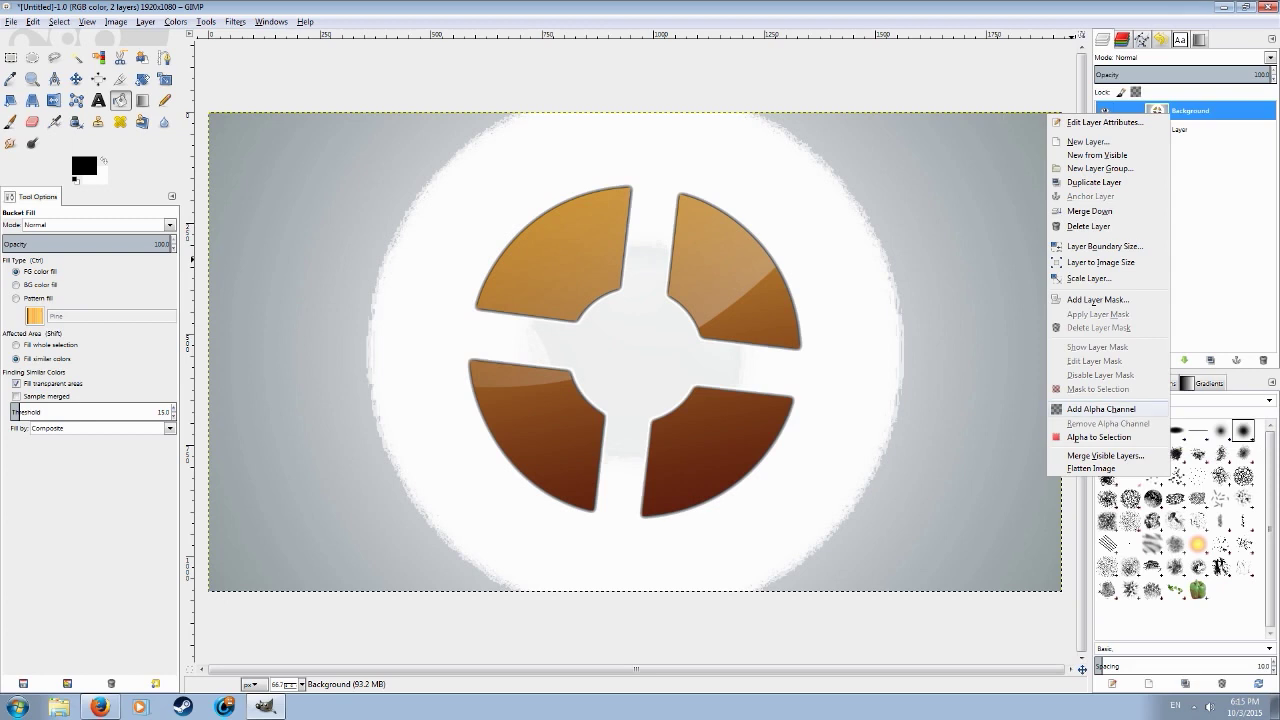
{"action": "left_click", "coordinate": [1068, 409]}
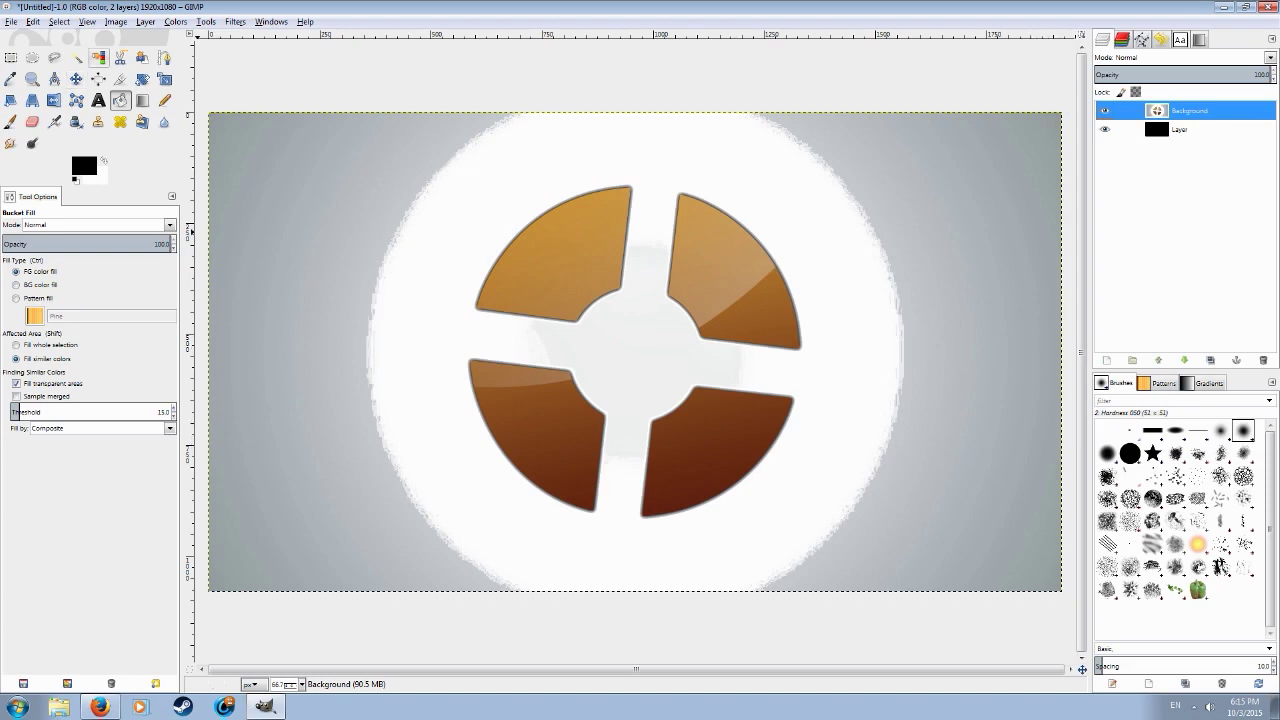
{"action": "left_click", "coordinate": [99, 58]}
{"action": "left_click", "coordinate": [656, 170]}
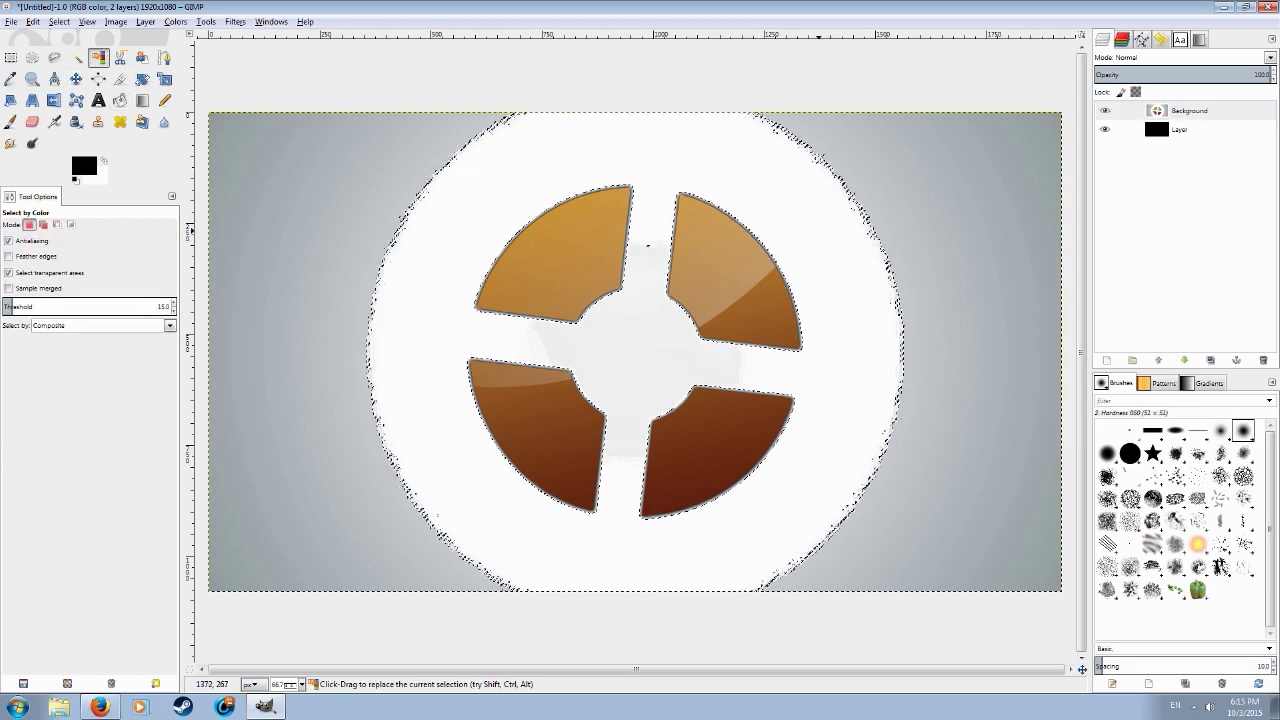
{"action": "key", "text": "ctrl+comma"}
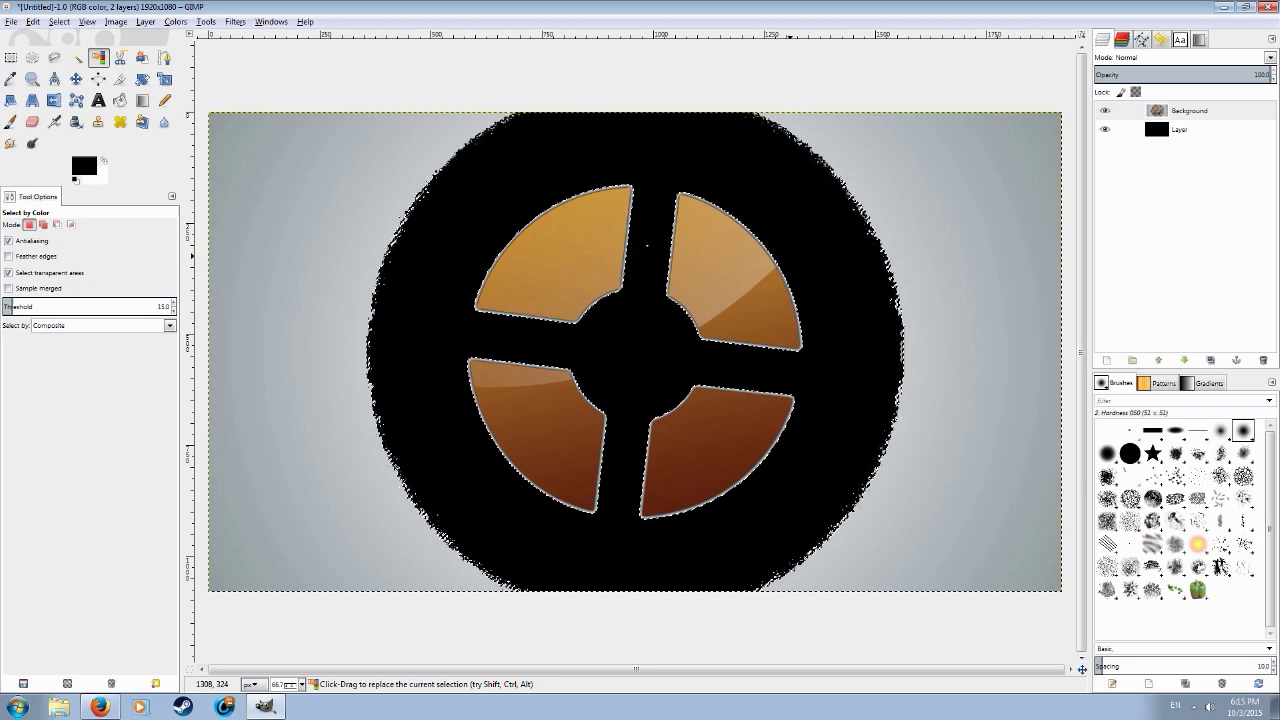
Feather the current selection by 5 px.
{"action": "left_click", "coordinate": [59, 22]}
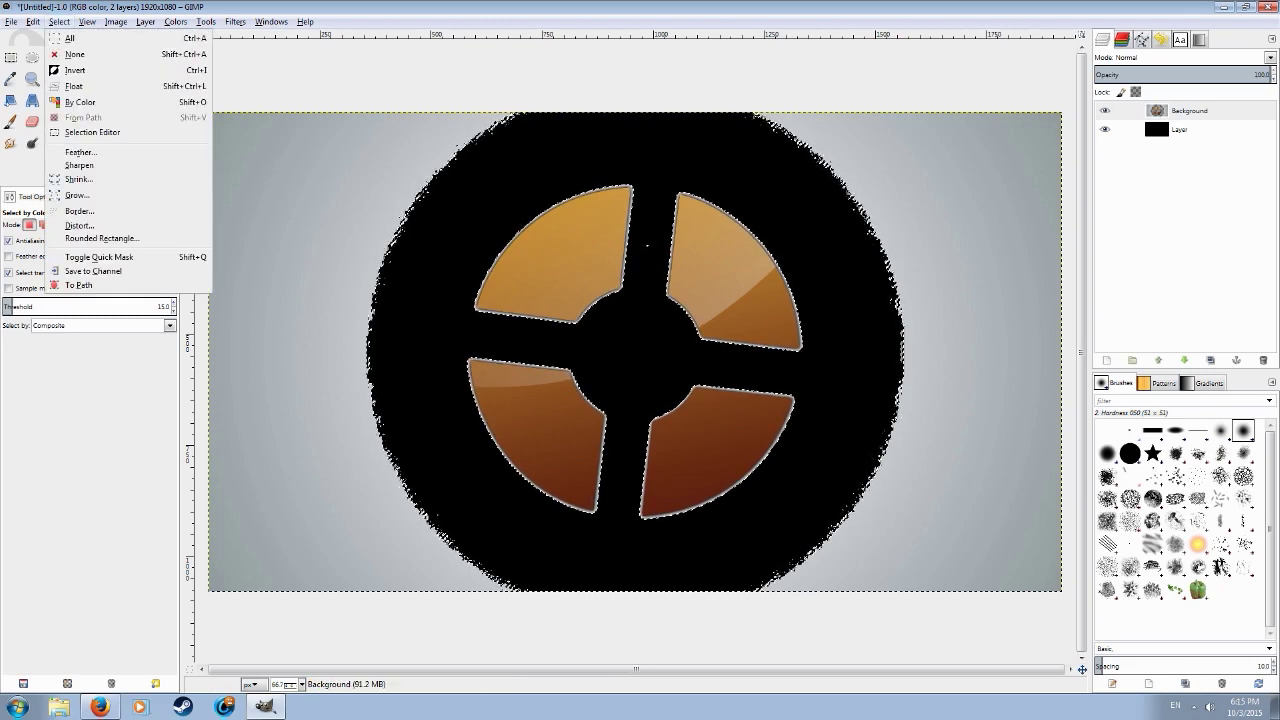
{"action": "key", "text": "Down"}
{"action": "key", "text": "Down"}
{"action": "key", "text": "Return"}
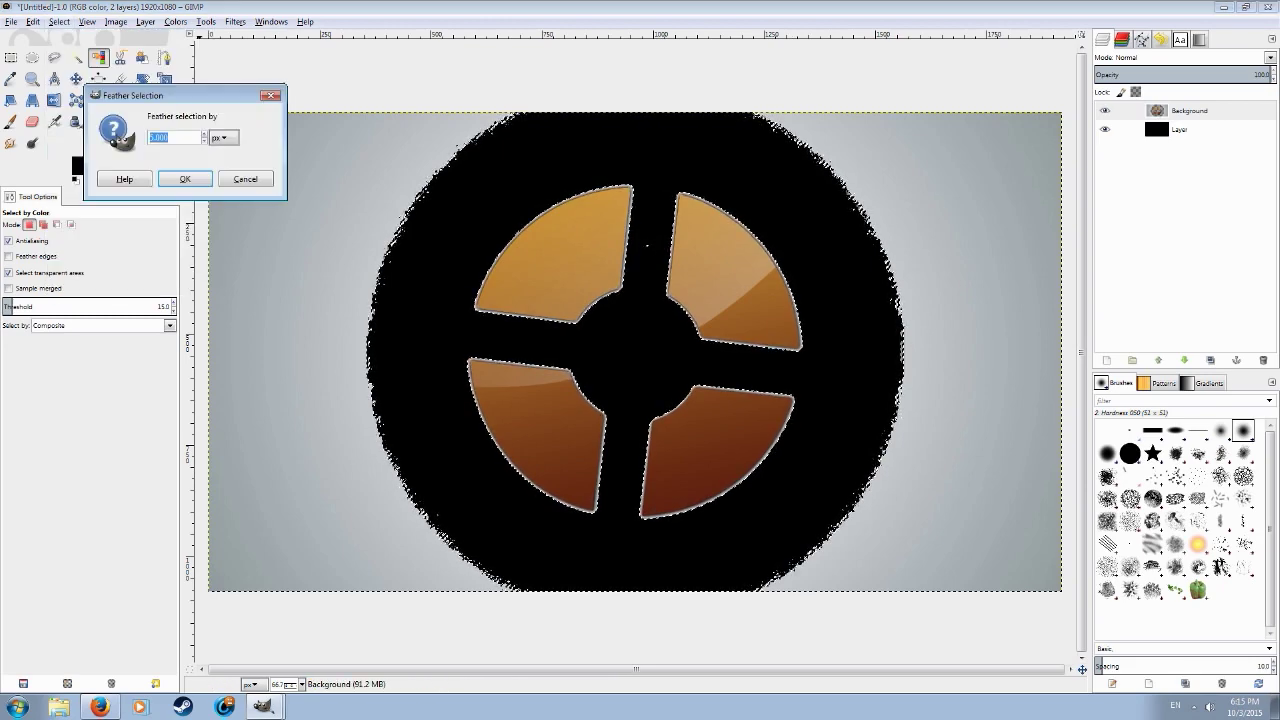
{"action": "key", "text": "Return"}
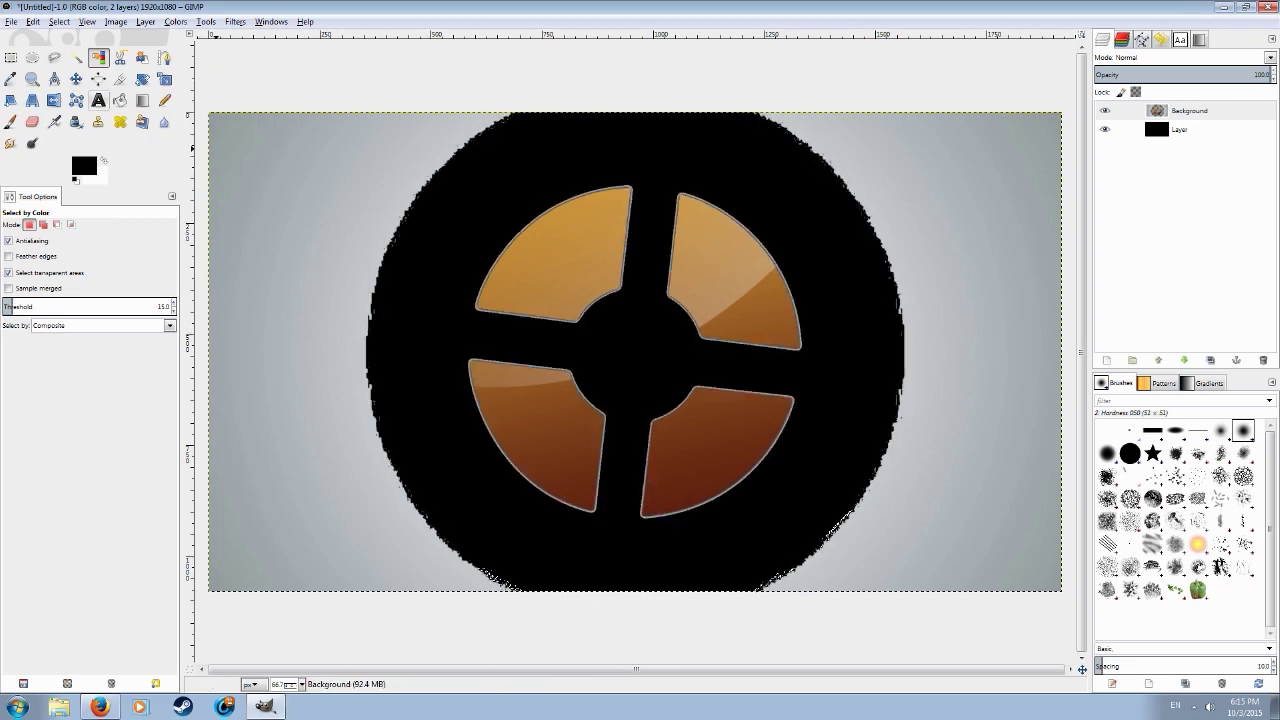
Examine the grey outline along the edges of the logo segments at close range.
{"action": "key", "text": "r"}
{"action": "scroll", "coordinate": [492, 292], "scroll_direction": "up", "scroll_amount": 6}
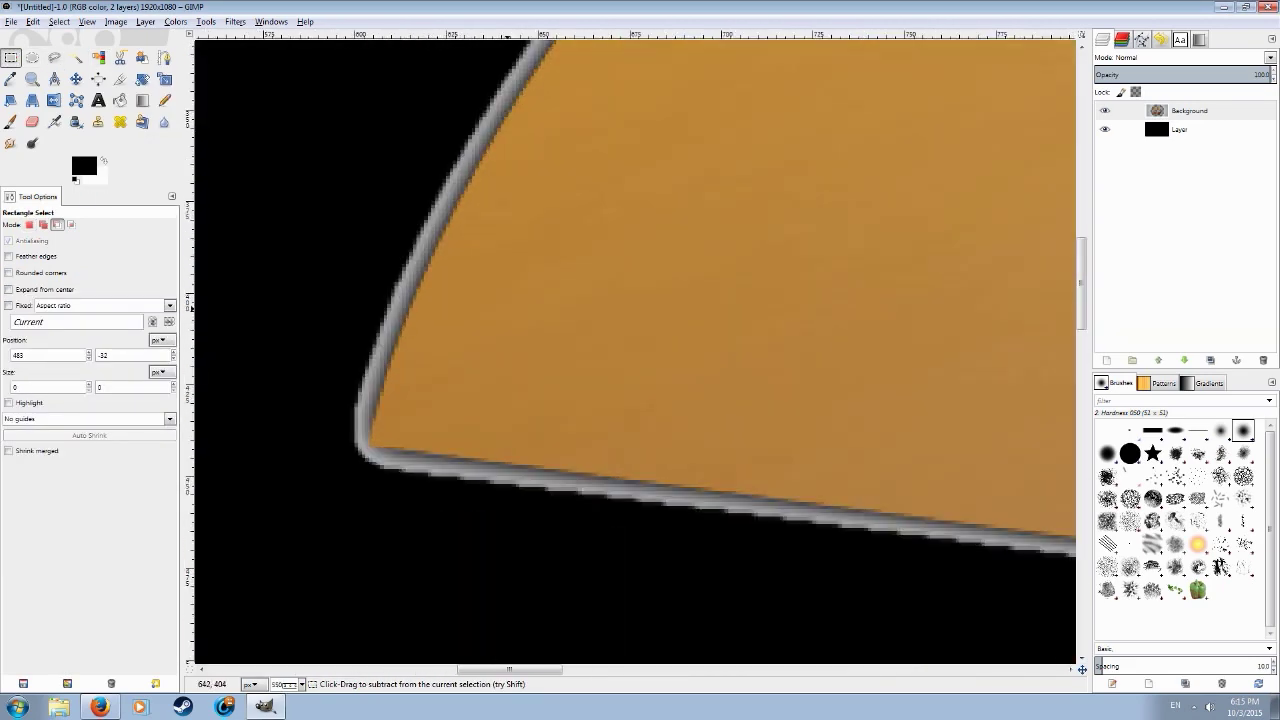
{"action": "scroll", "coordinate": [492, 292], "scroll_direction": "down", "scroll_amount": 4}
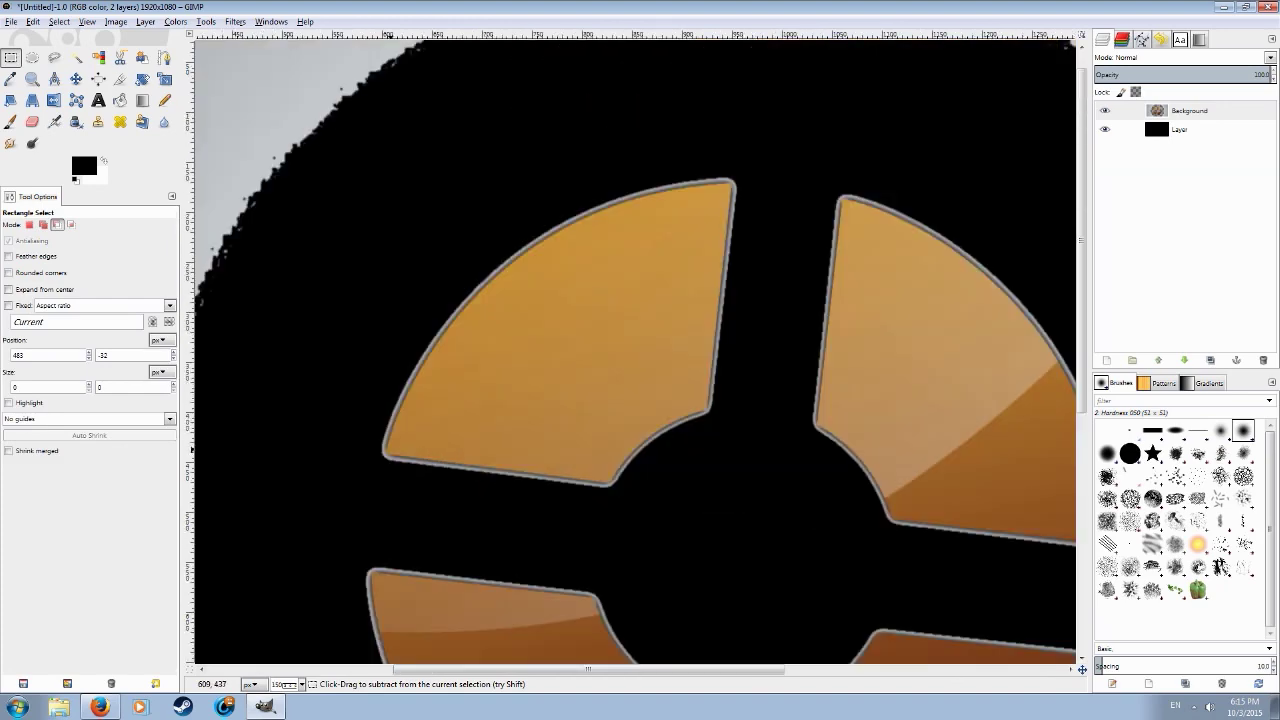
{"action": "scroll", "coordinate": [492, 292], "scroll_direction": "down", "scroll_amount": 1}
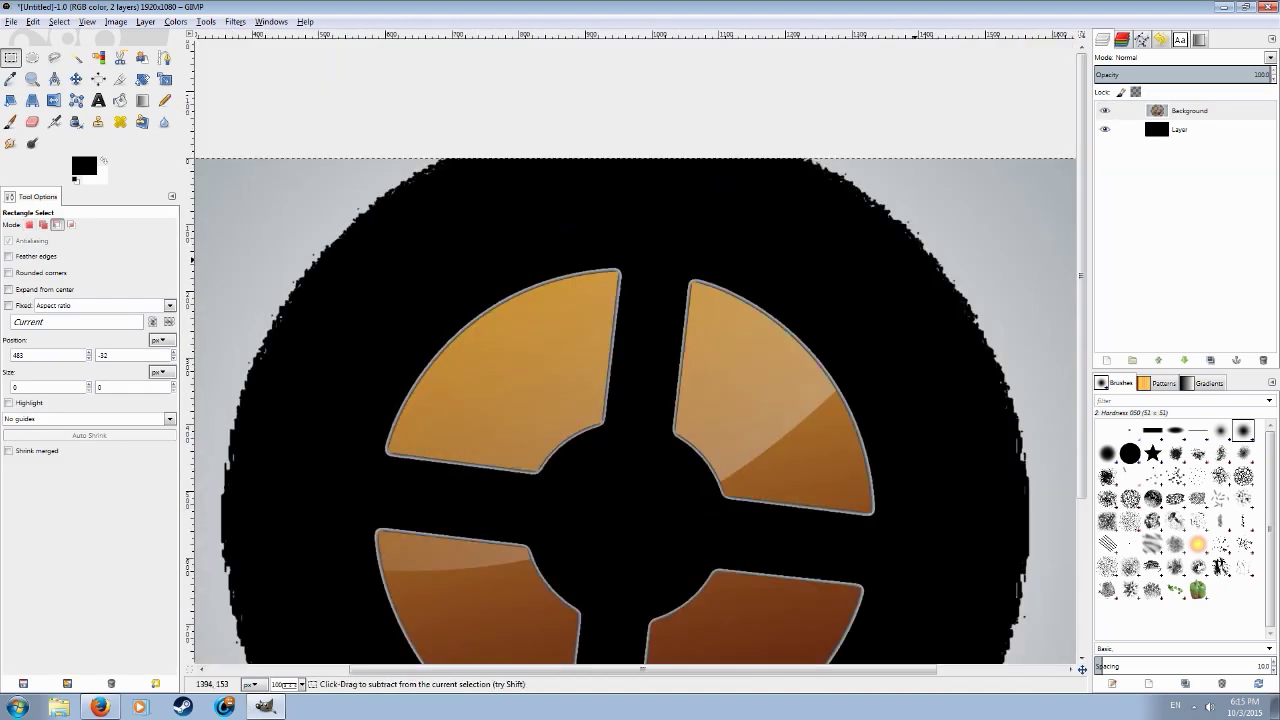
{"action": "scroll", "coordinate": [492, 292], "scroll_direction": "down", "scroll_amount": 1}
{"action": "scroll", "coordinate": [519, 365], "scroll_direction": "up", "scroll_amount": 6}
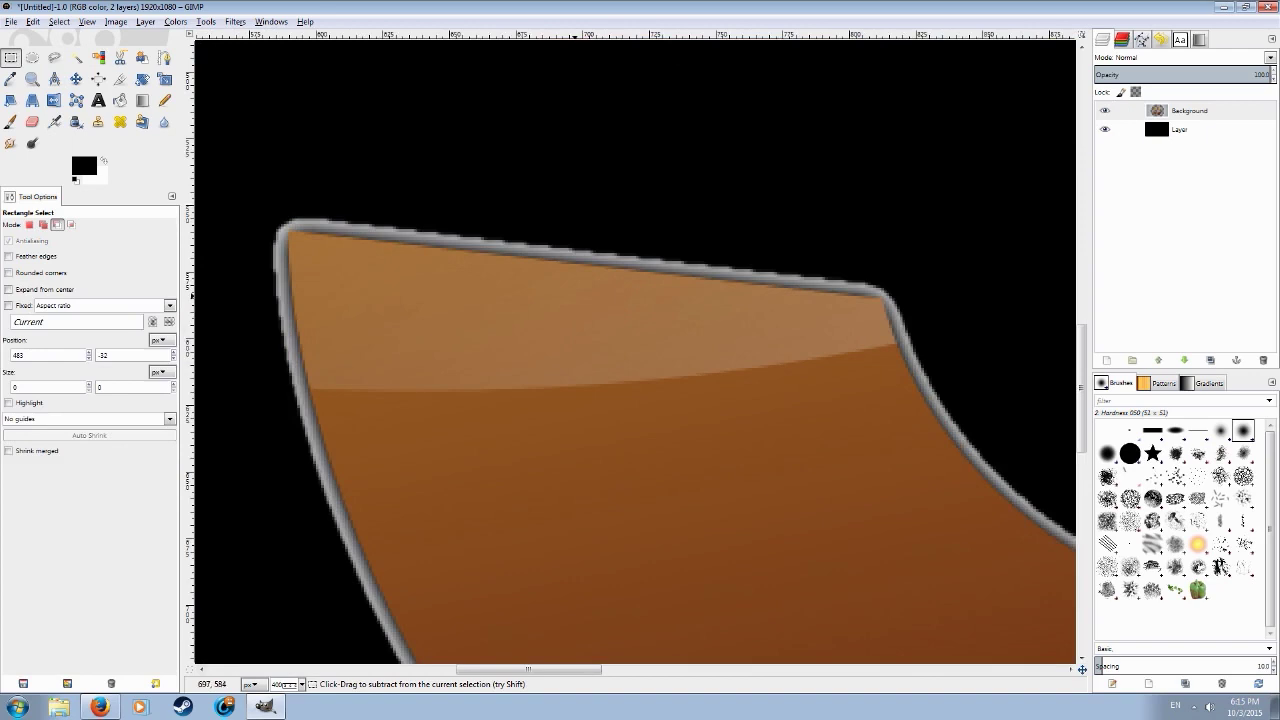
{"action": "scroll", "coordinate": [577, 251], "scroll_direction": "down", "scroll_amount": 6}
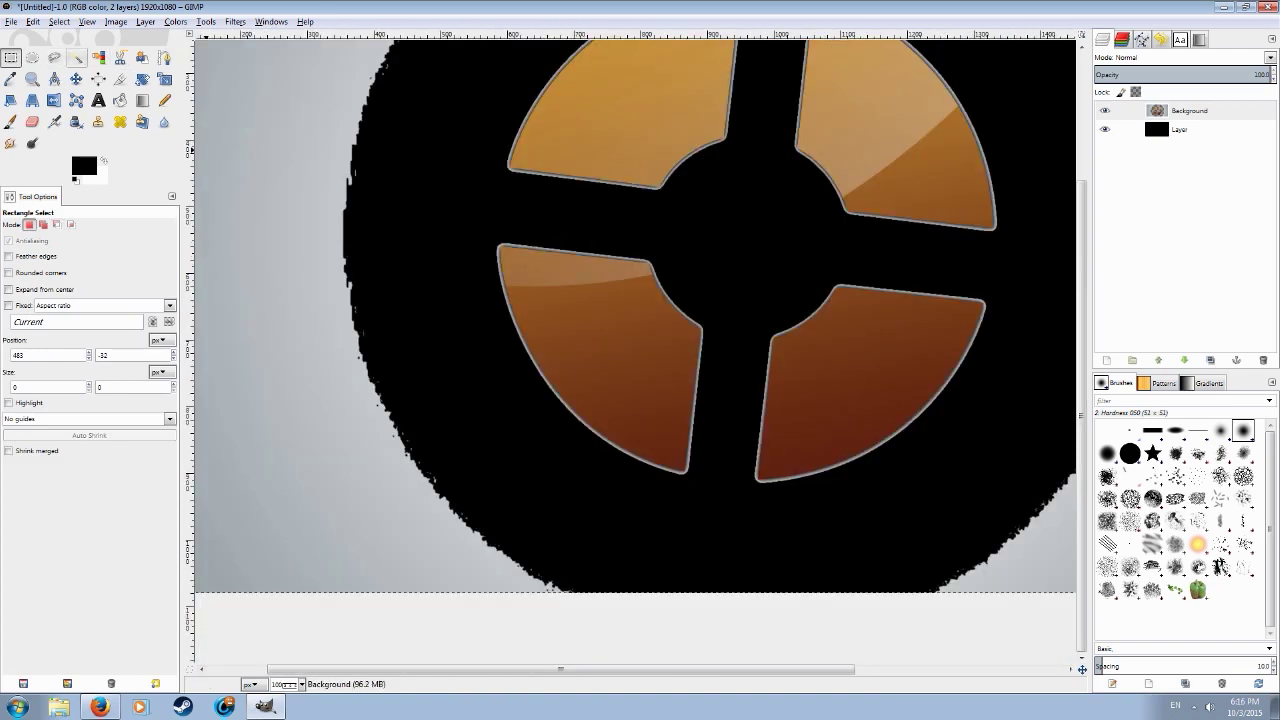
Select the grey outline around the logo segments by color, with the threshold raised to 22.
{"action": "left_click", "coordinate": [98, 57]}
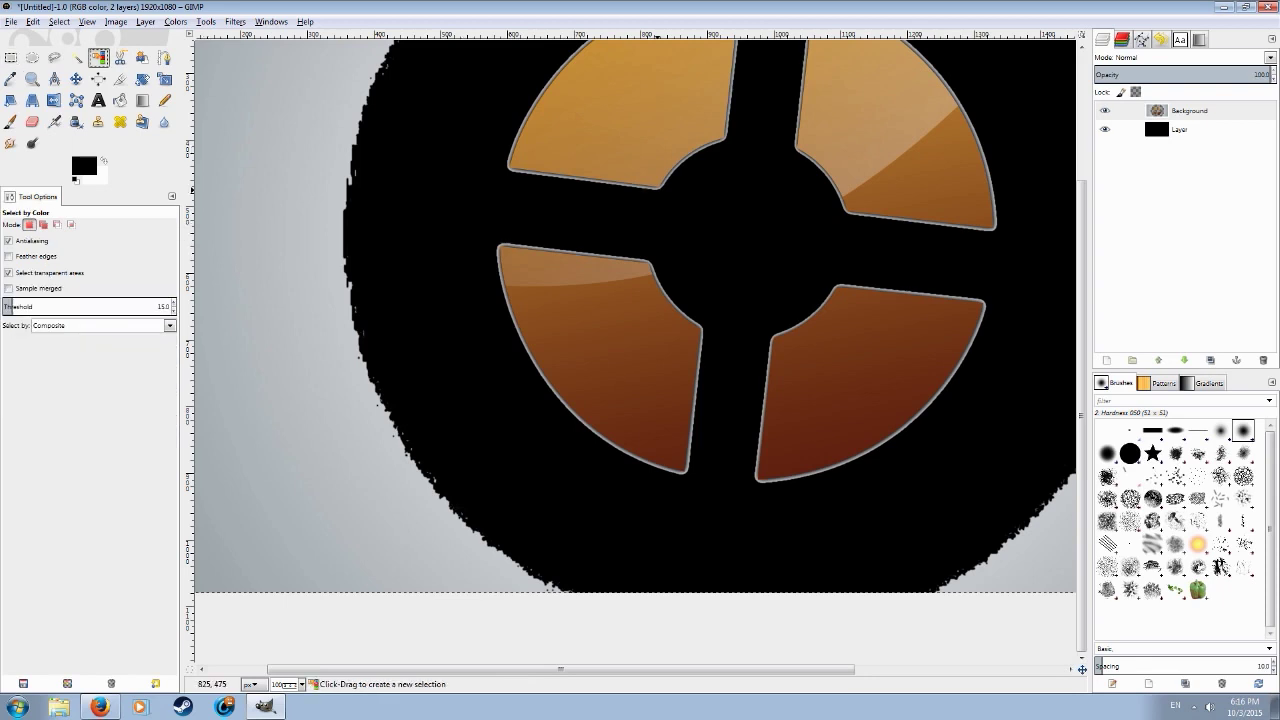
{"action": "scroll", "coordinate": [655, 182], "scroll_direction": "up", "scroll_amount": 5}
{"action": "left_click", "coordinate": [642, 225]}
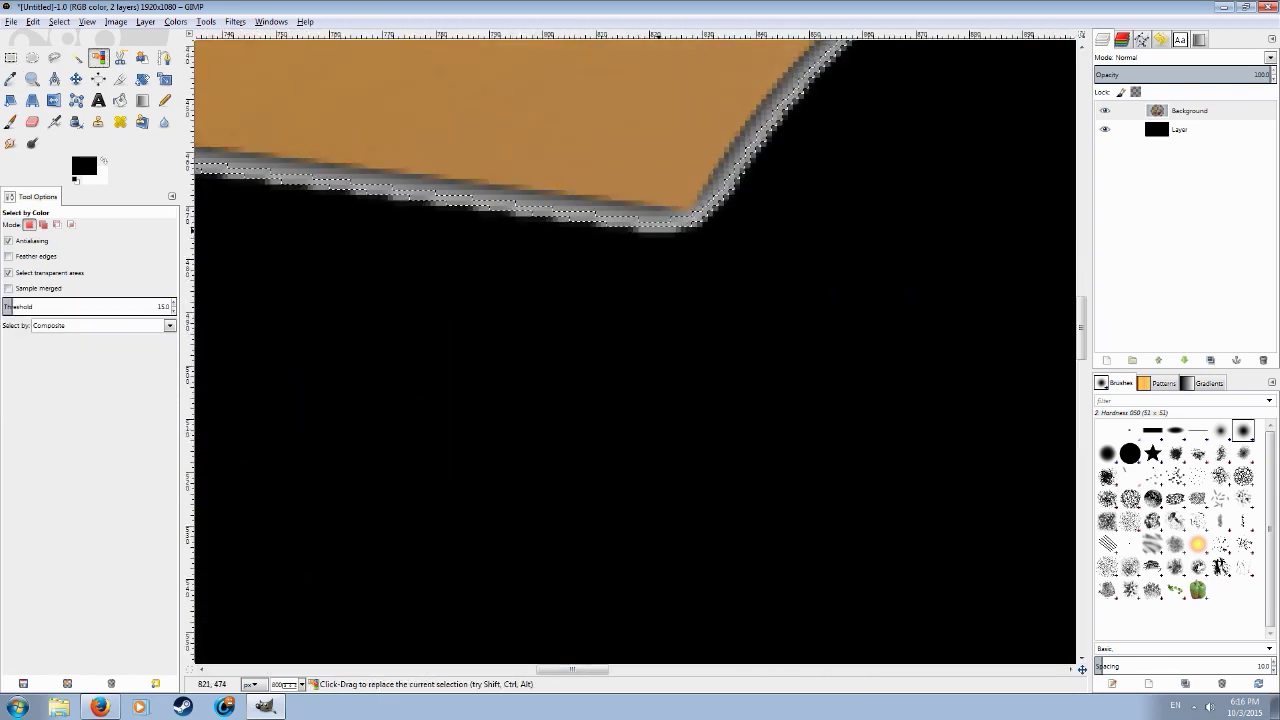
{"action": "left_click", "coordinate": [18, 304]}
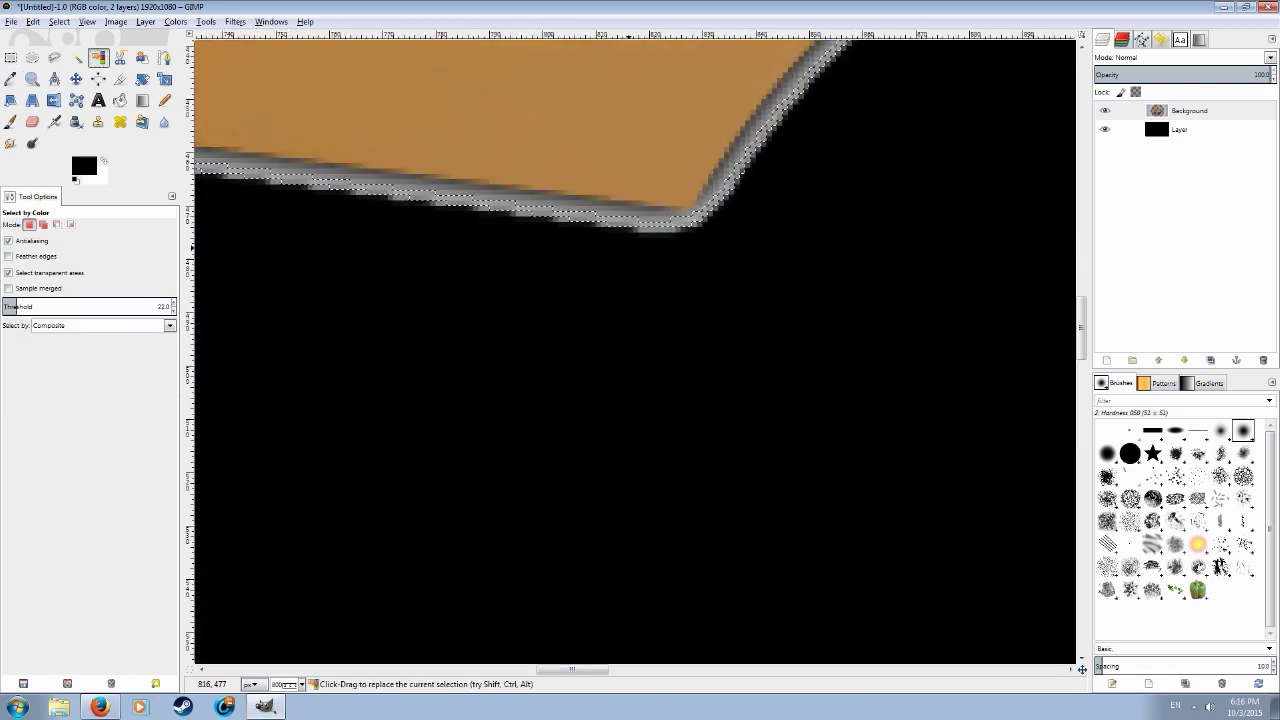
{"action": "left_click", "coordinate": [656, 224]}
{"action": "scroll", "coordinate": [642, 226], "scroll_direction": "down", "scroll_amount": 3}
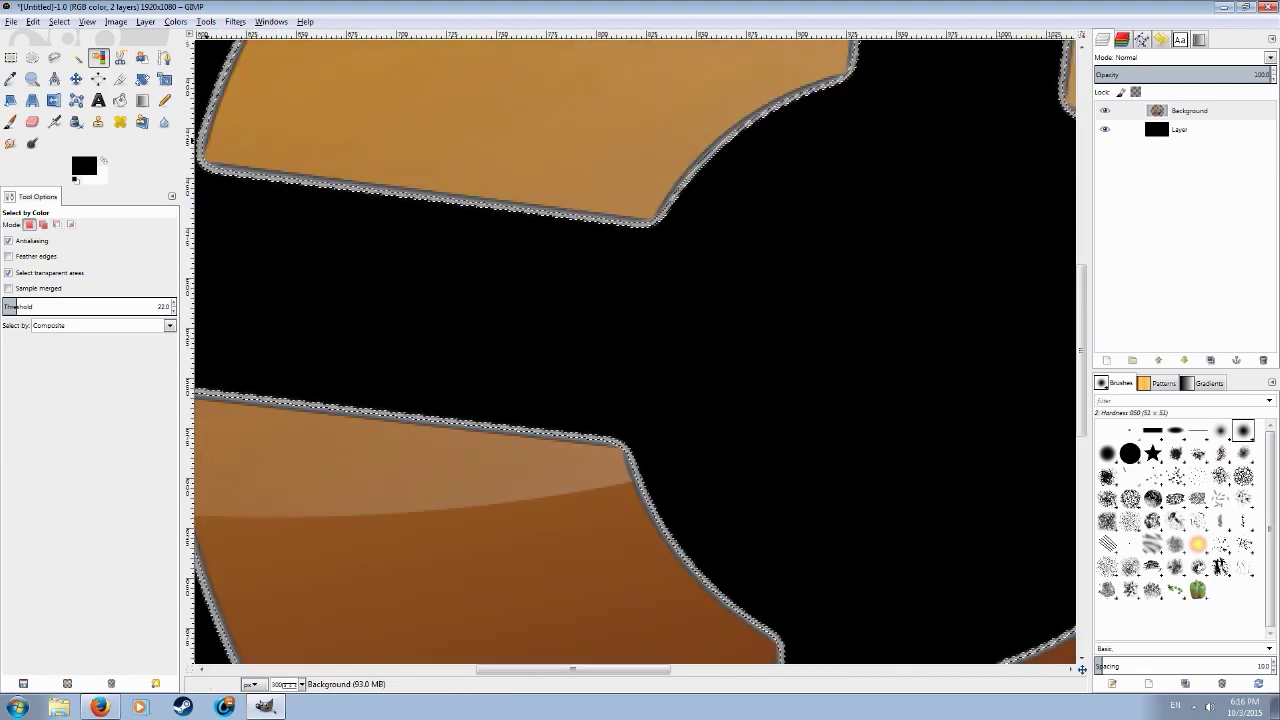
Feather the outline selection, clear the grey outline on the Background layer, and deselect everything.
{"action": "left_click", "coordinate": [59, 22]}
{"action": "key", "text": "f"}
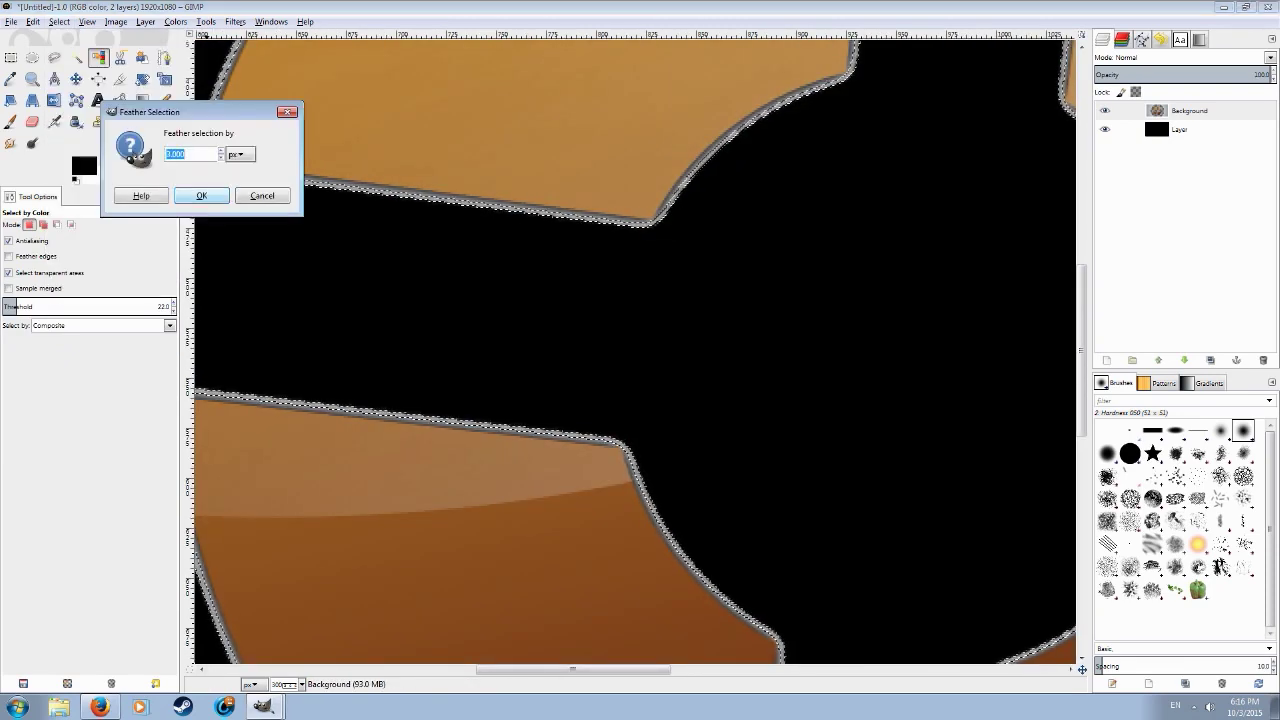
{"action": "key", "text": "Return"}
{"action": "scroll", "coordinate": [343, 284], "scroll_direction": "down", "scroll_amount": 2}
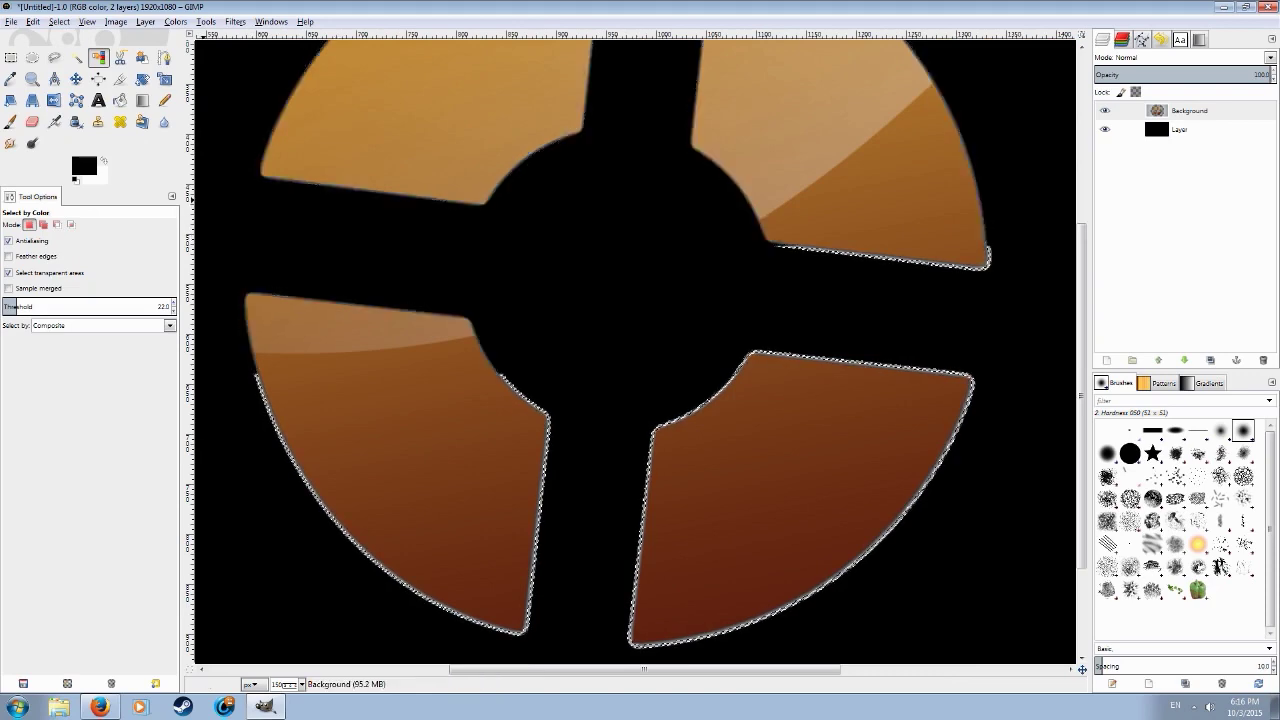
{"action": "key", "text": "r"}
{"action": "key", "text": "ctrl+shift+a"}
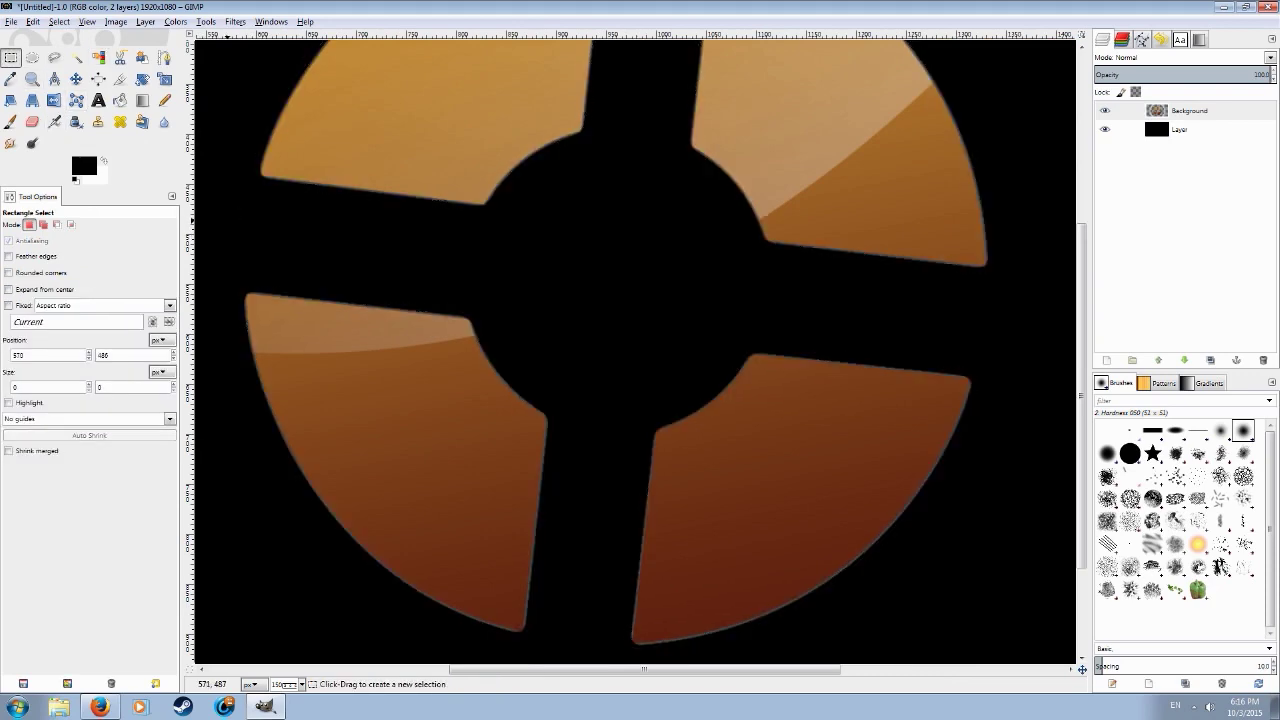
Undo the clearing and feathering of the grey outline around the logo segments.
{"action": "scroll", "coordinate": [250, 266], "scroll_direction": "down", "scroll_amount": 3}
{"action": "scroll", "coordinate": [477, 344], "scroll_direction": "up", "scroll_amount": 2}
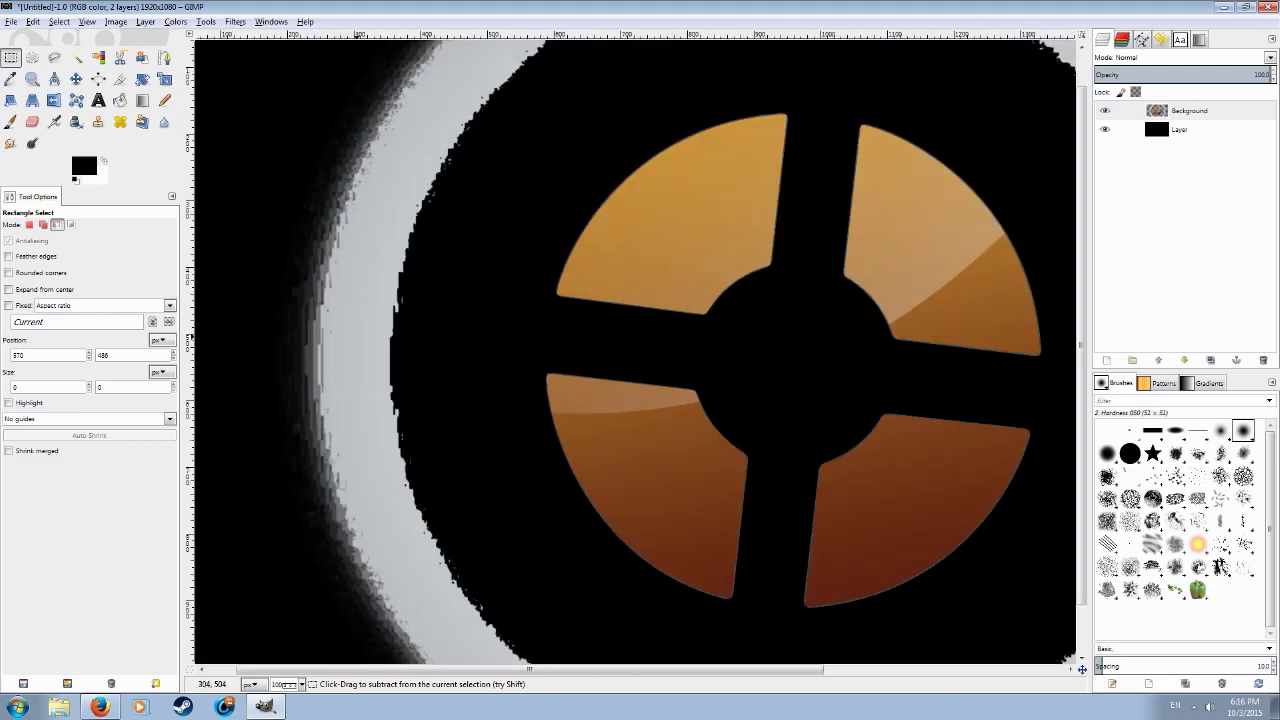
{"action": "scroll", "coordinate": [568, 297], "scroll_direction": "up", "scroll_amount": 6}
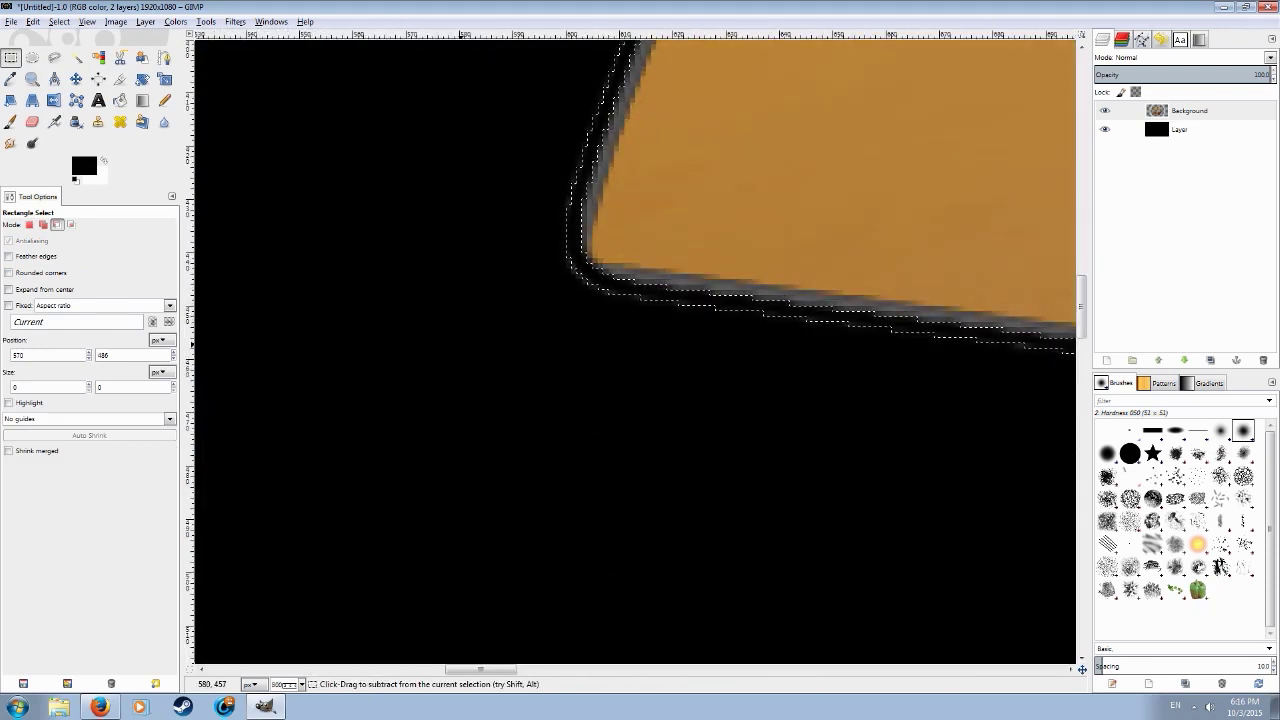
{"action": "left_click", "coordinate": [459, 344]}
{"action": "scroll", "coordinate": [436, 348], "scroll_direction": "down", "scroll_amount": 7}
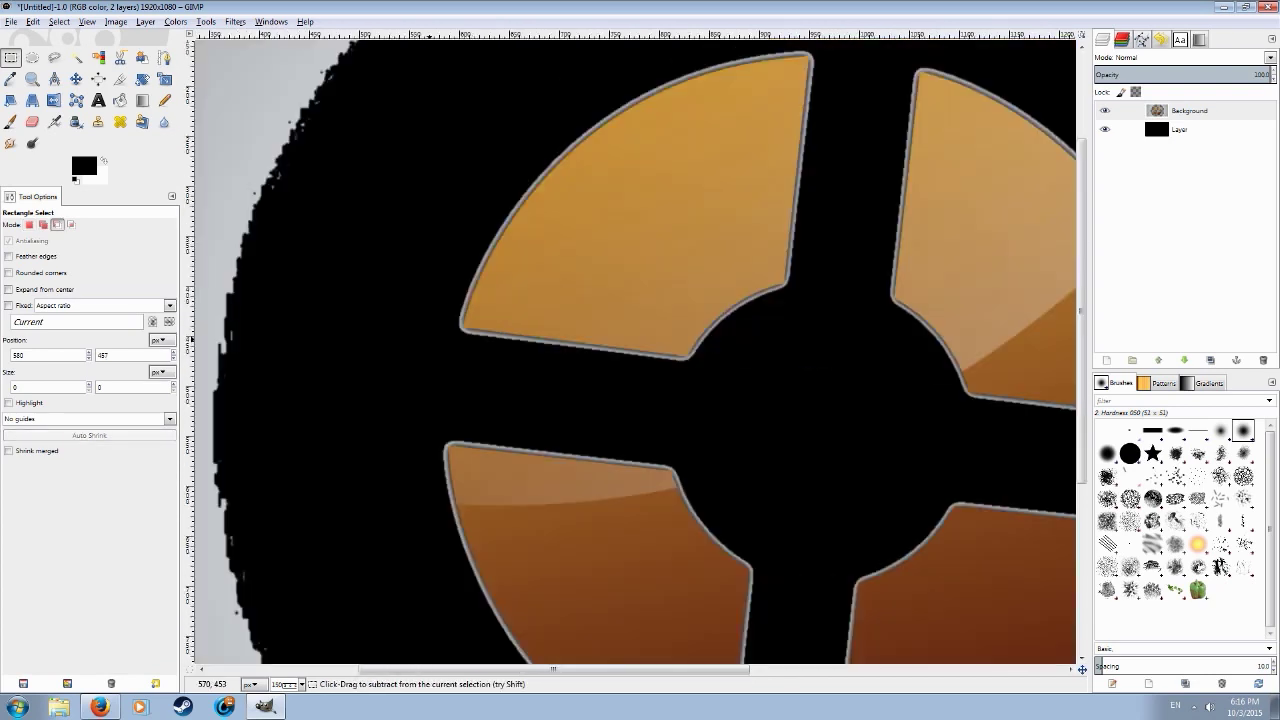
{"action": "key", "text": "ctrl"}
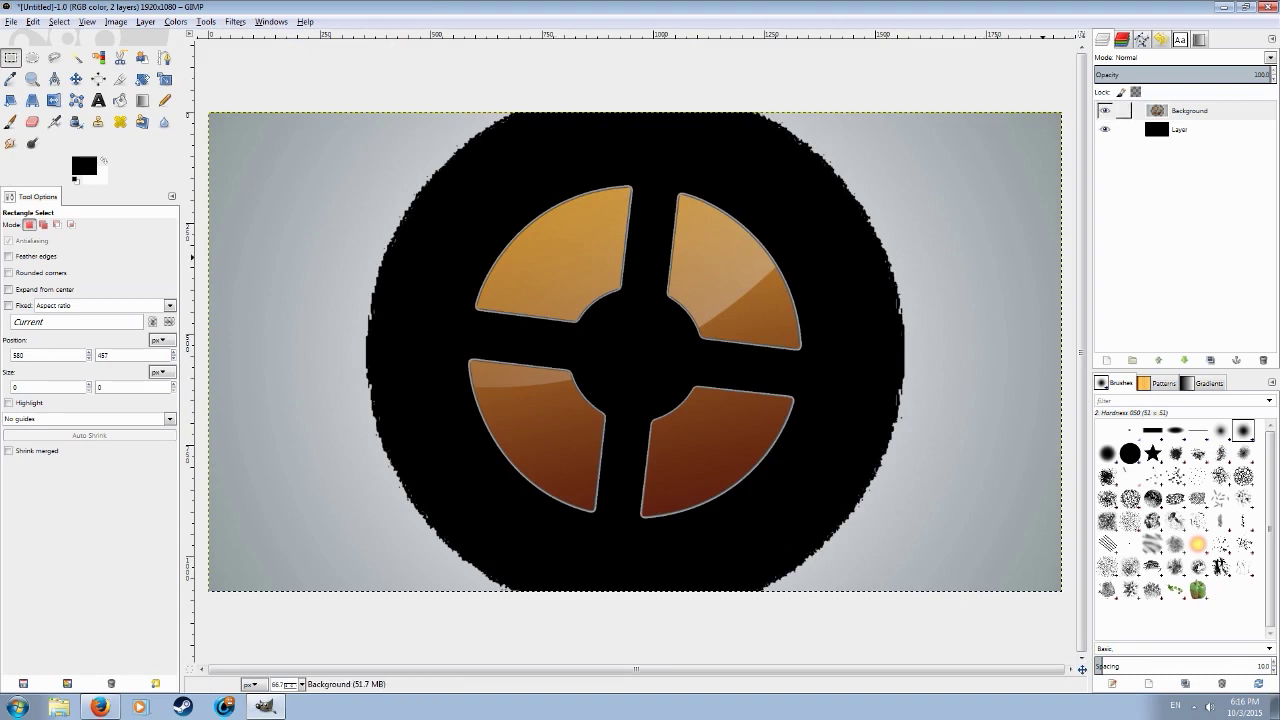
Erase the remaining grey background around the logo on the Background layer with the Eraser.
{"action": "right_click", "coordinate": [1168, 113]}
{"action": "left_click", "coordinate": [1010, 160]}
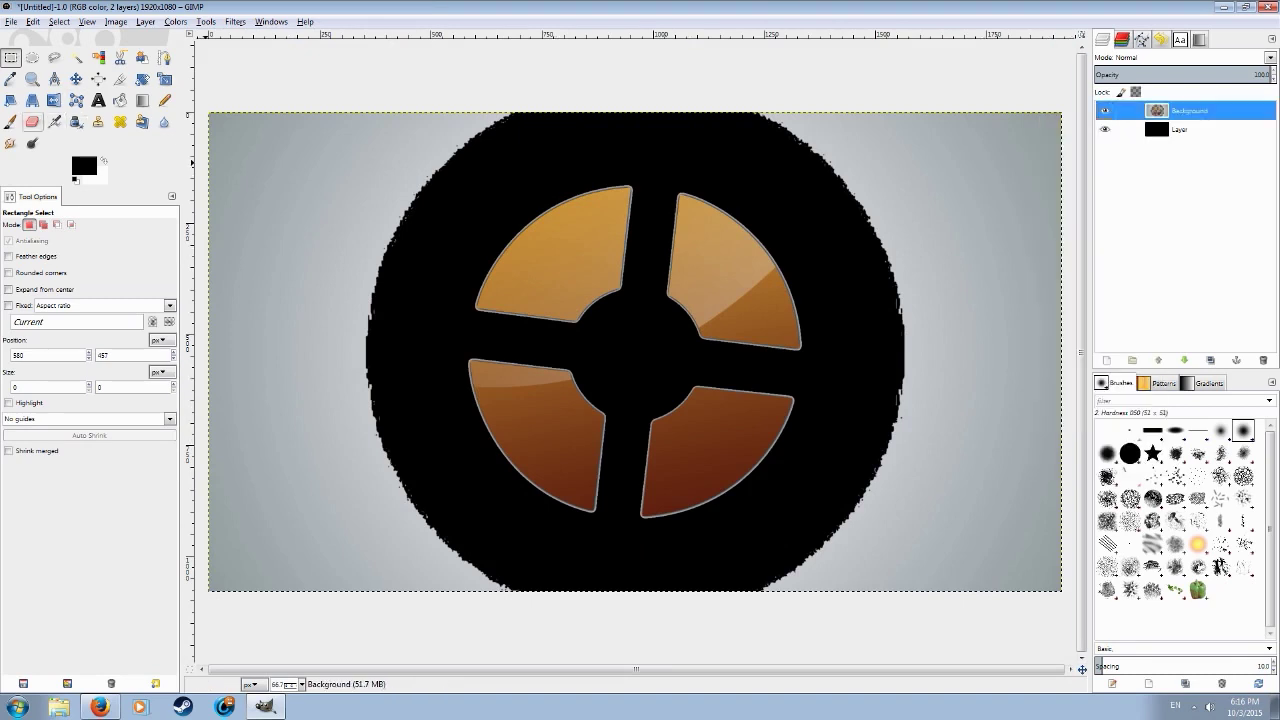
{"action": "left_click", "coordinate": [32, 121]}
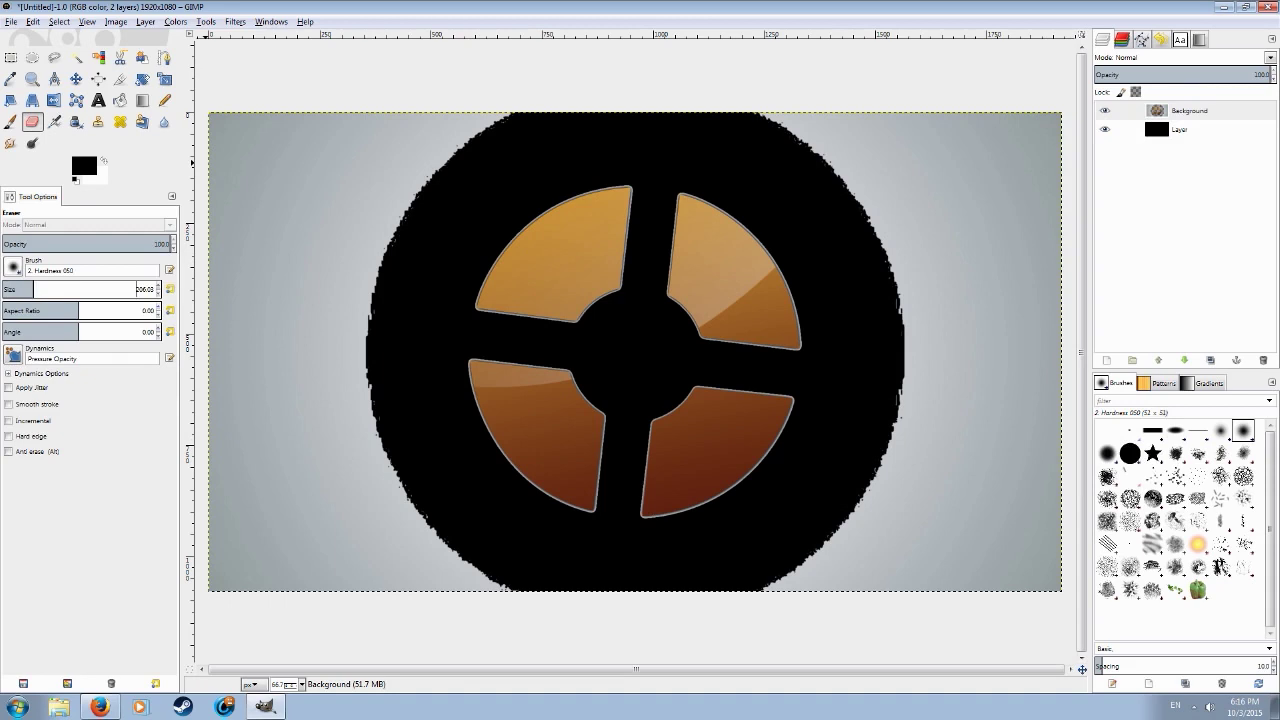
{"action": "scroll", "coordinate": [371, 365], "scroll_direction": "down", "scroll_amount": 3}
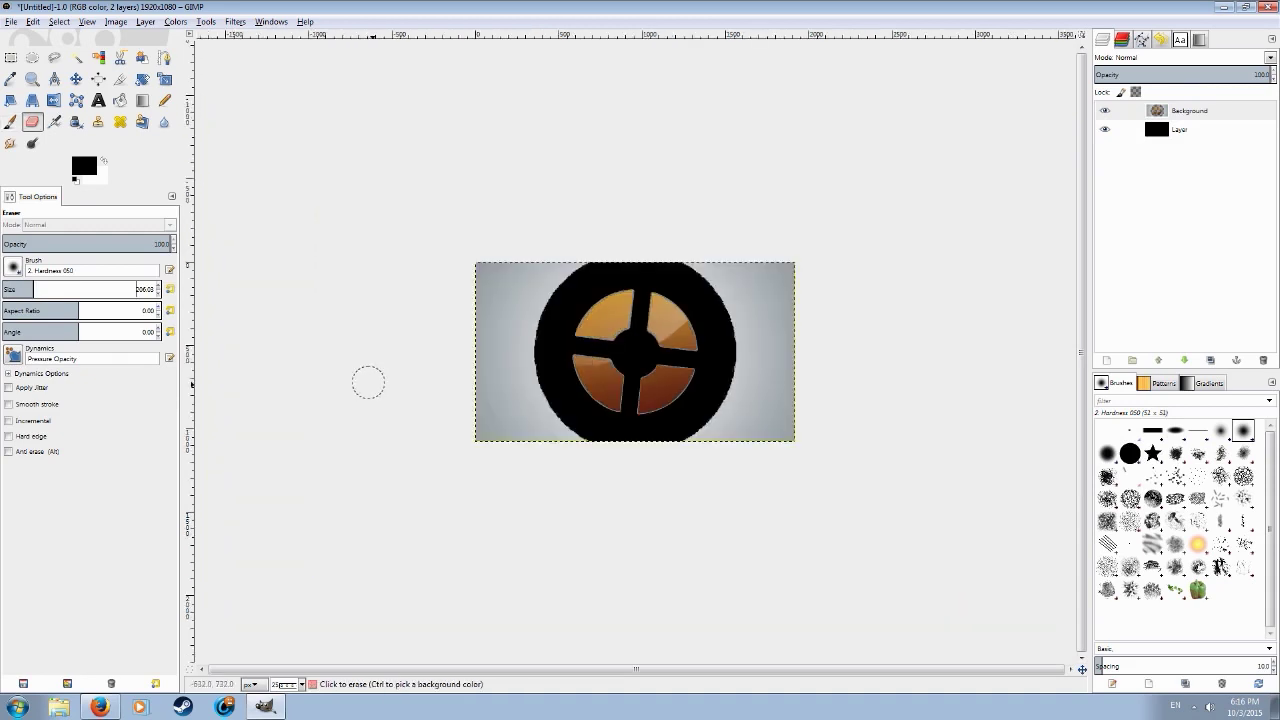
{"action": "mouse_move", "coordinate": [534, 410]}
{"action": "left_mouse_down"}
{"action": "mouse_move", "coordinate": [587, 440]}
{"action": "mouse_move", "coordinate": [552, 403]}
{"action": "mouse_move", "coordinate": [533, 350]}
{"action": "mouse_move", "coordinate": [578, 264]}
{"action": "mouse_move", "coordinate": [505, 432]}
{"action": "mouse_move", "coordinate": [540, 300]}
{"action": "mouse_move", "coordinate": [546, 420]}
{"action": "mouse_move", "coordinate": [523, 425]}
{"action": "mouse_move", "coordinate": [520, 402]}
{"action": "mouse_move", "coordinate": [537, 444]}
{"action": "mouse_move", "coordinate": [582, 436]}
{"action": "mouse_move", "coordinate": [473, 426]}
{"action": "mouse_move", "coordinate": [536, 225]}
{"action": "mouse_move", "coordinate": [488, 347]}
{"action": "mouse_move", "coordinate": [567, 257]}
{"action": "mouse_move", "coordinate": [480, 306]}
{"action": "mouse_move", "coordinate": [507, 255]}
{"action": "mouse_move", "coordinate": [464, 292]}
{"action": "mouse_move", "coordinate": [505, 383]}
{"action": "mouse_move", "coordinate": [502, 331]}
{"action": "mouse_move", "coordinate": [488, 433]}
{"action": "left_mouse_up"}
{"action": "mouse_move", "coordinate": [630, 464]}
{"action": "left_mouse_down"}
{"action": "mouse_move", "coordinate": [724, 424]}
{"action": "mouse_move", "coordinate": [790, 429]}
{"action": "mouse_move", "coordinate": [798, 392]}
{"action": "mouse_move", "coordinate": [746, 436]}
{"action": "mouse_move", "coordinate": [735, 419]}
{"action": "mouse_move", "coordinate": [736, 319]}
{"action": "mouse_move", "coordinate": [705, 266]}
{"action": "mouse_move", "coordinate": [684, 263]}
{"action": "mouse_move", "coordinate": [728, 301]}
{"action": "mouse_move", "coordinate": [759, 393]}
{"action": "mouse_move", "coordinate": [757, 317]}
{"action": "mouse_move", "coordinate": [782, 321]}
{"action": "mouse_move", "coordinate": [708, 430]}
{"action": "mouse_move", "coordinate": [725, 412]}
{"action": "mouse_move", "coordinate": [773, 407]}
{"action": "mouse_move", "coordinate": [798, 261]}
{"action": "mouse_move", "coordinate": [770, 317]}
{"action": "mouse_move", "coordinate": [768, 277]}
{"action": "mouse_move", "coordinate": [731, 288]}
{"action": "left_mouse_up"}
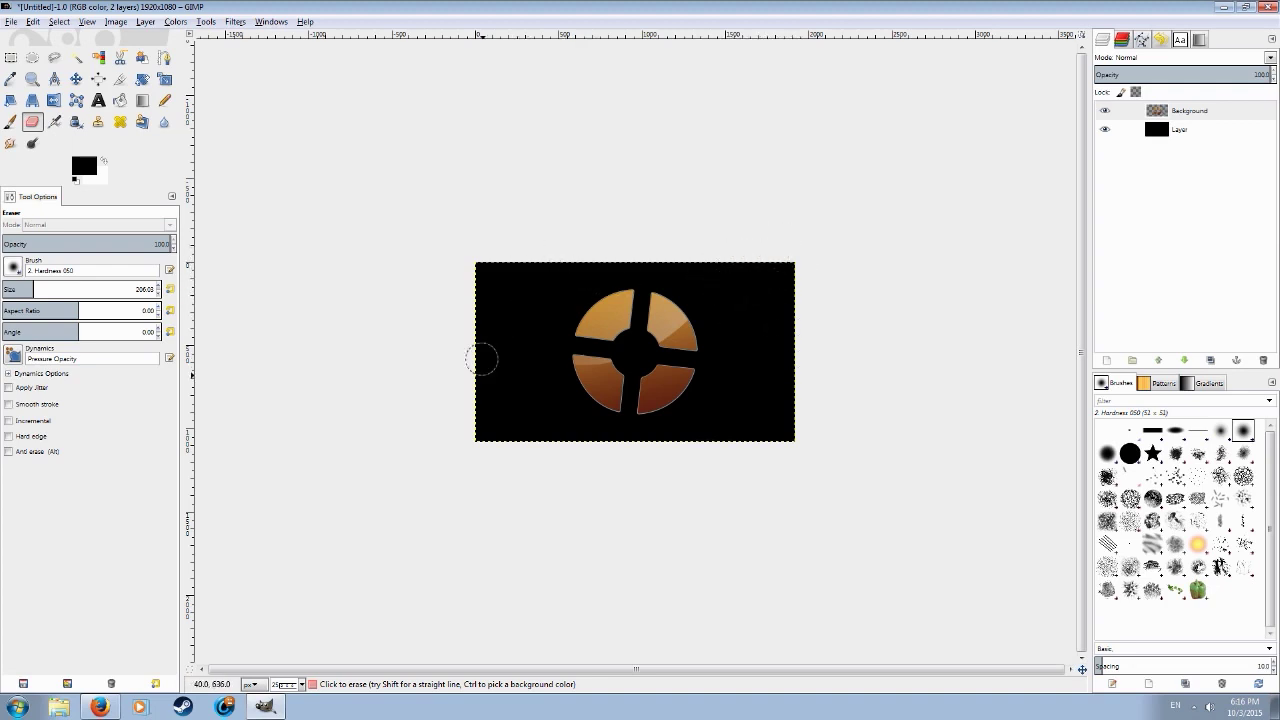
{"action": "scroll", "coordinate": [606, 350], "scroll_direction": "up", "scroll_amount": 3}
{"action": "scroll", "coordinate": [551, 340], "scroll_direction": "up", "scroll_amount": 1}
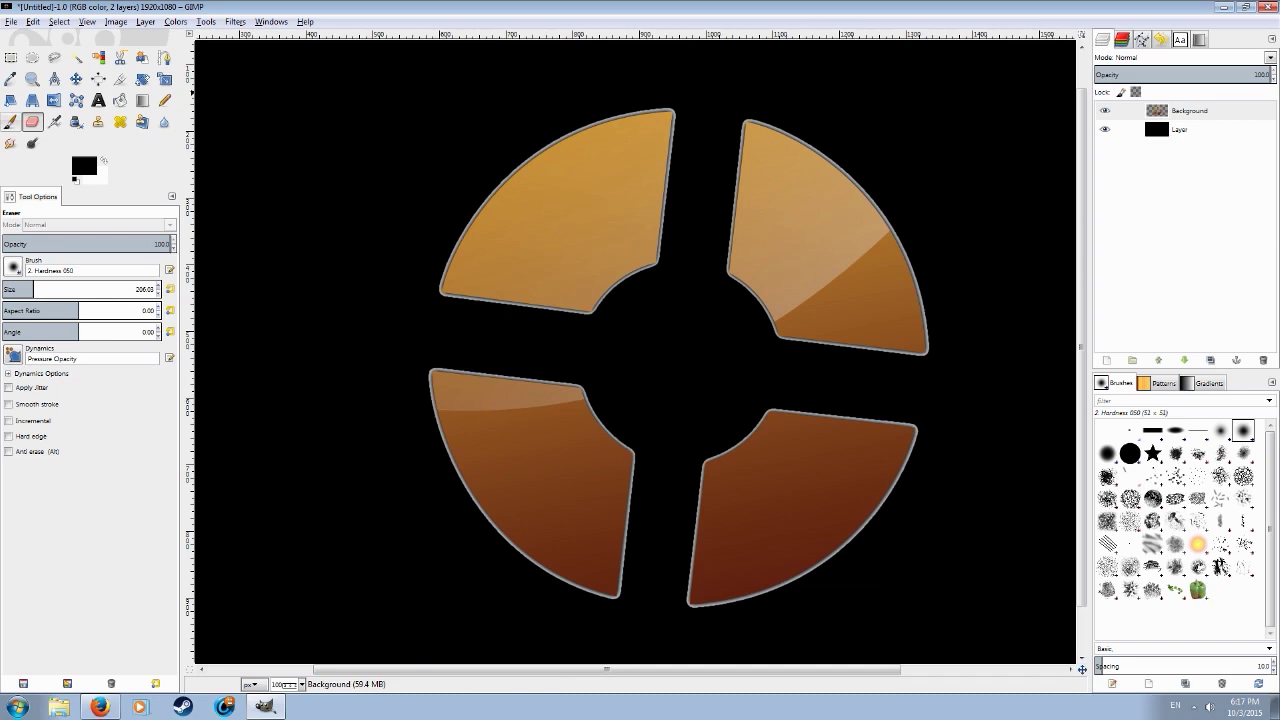
Add a layer mask to the Background layer from a grayscale copy of the layer and display the mask.
{"action": "right_click", "coordinate": [1172, 112]}
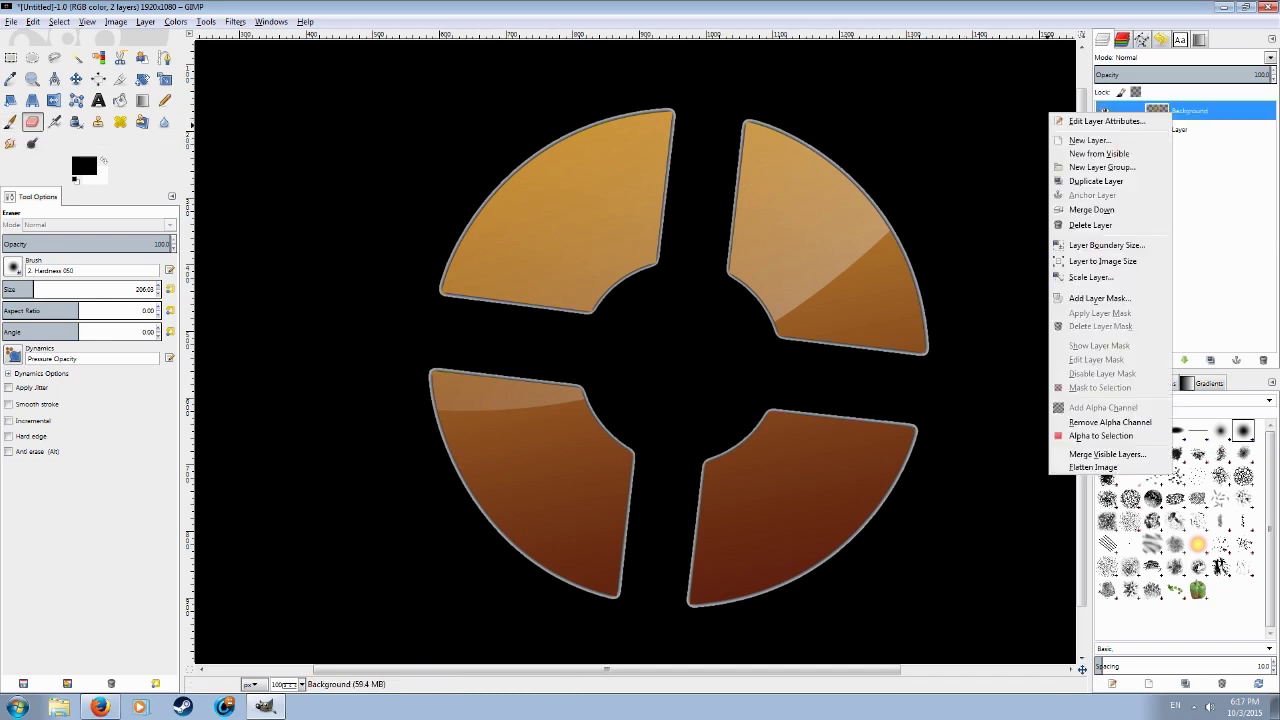
{"action": "left_click", "coordinate": [1100, 298]}
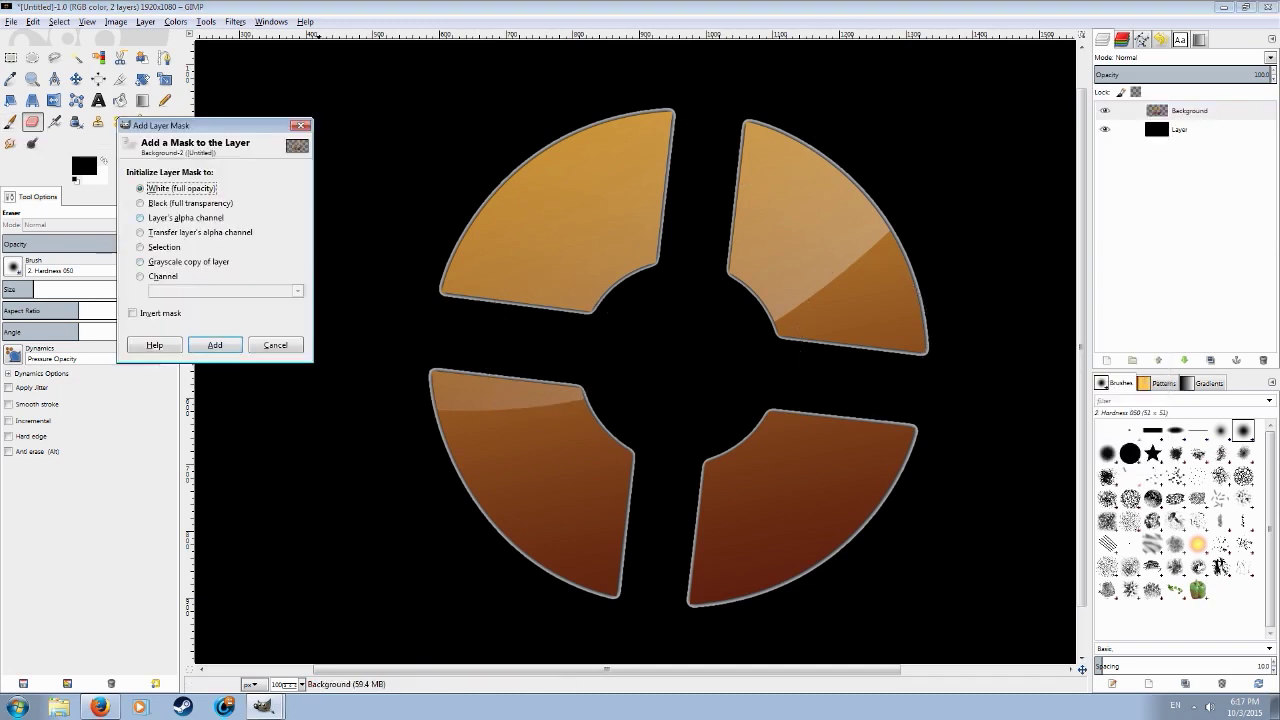
{"action": "left_click", "coordinate": [186, 218]}
{"action": "left_click", "coordinate": [190, 232]}
{"action": "left_click", "coordinate": [214, 345]}
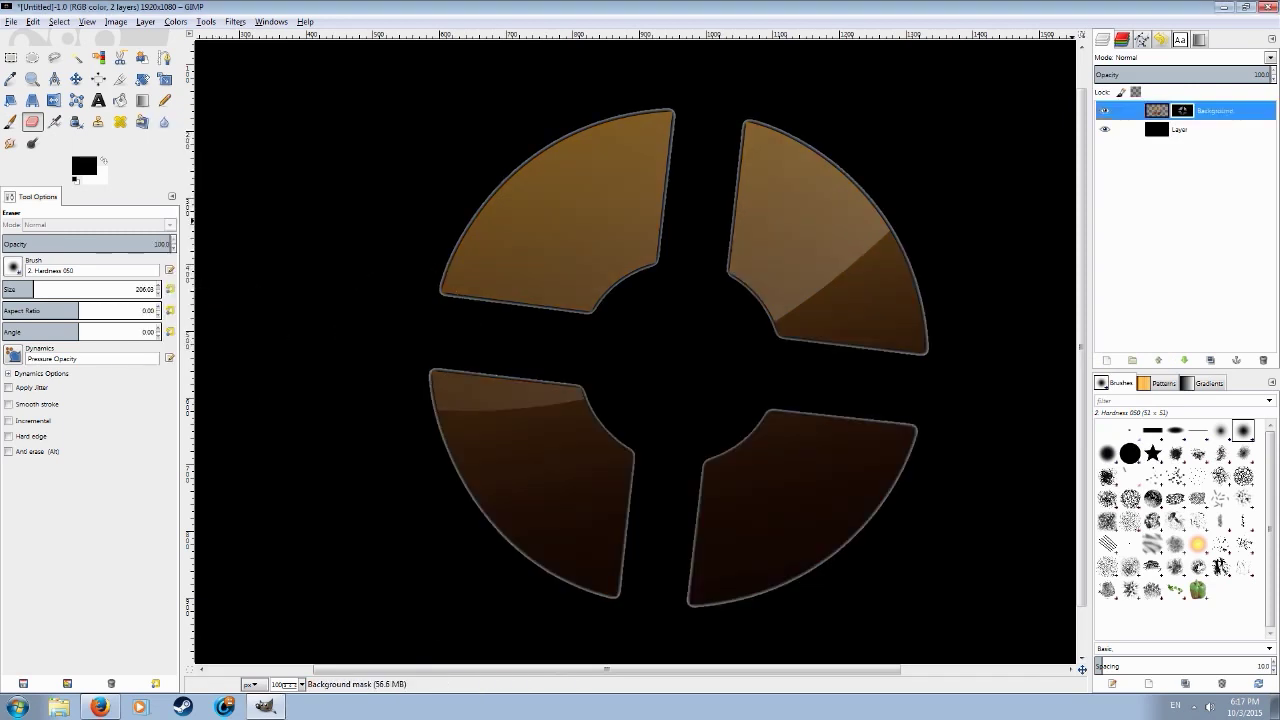
{"action": "right_click", "coordinate": [1180, 111]}
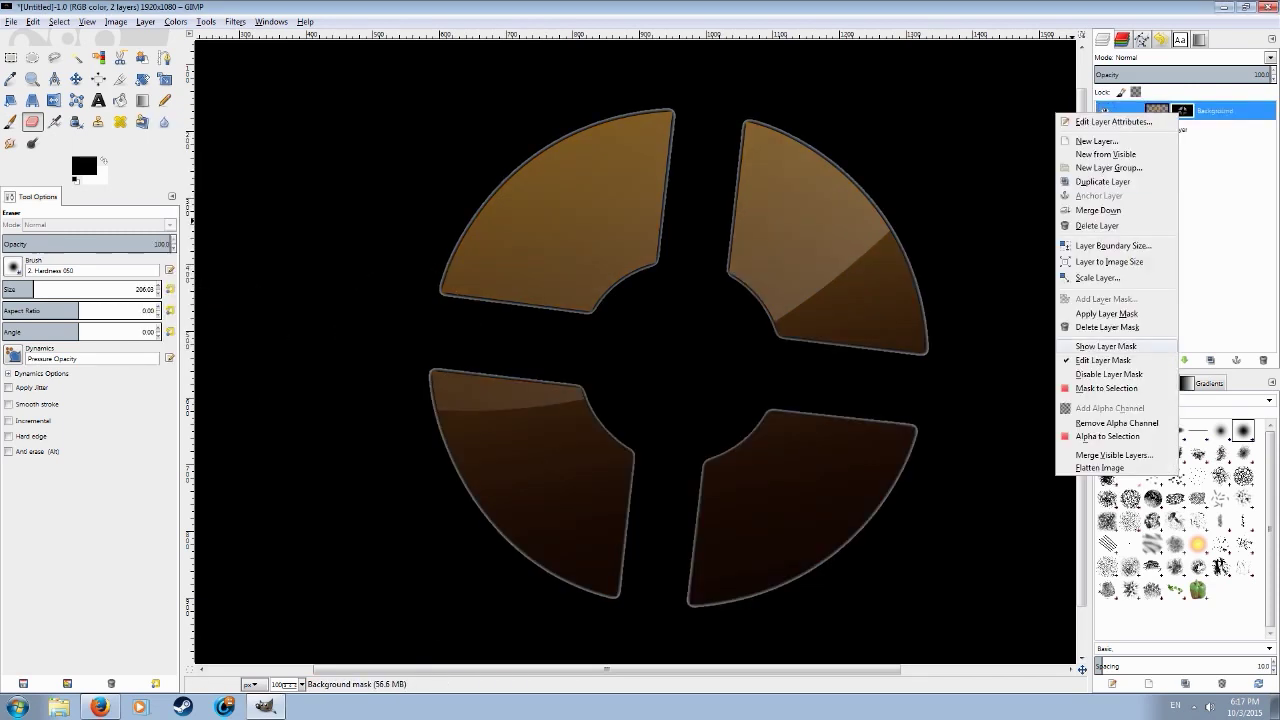
{"action": "left_click", "coordinate": [1105, 345]}
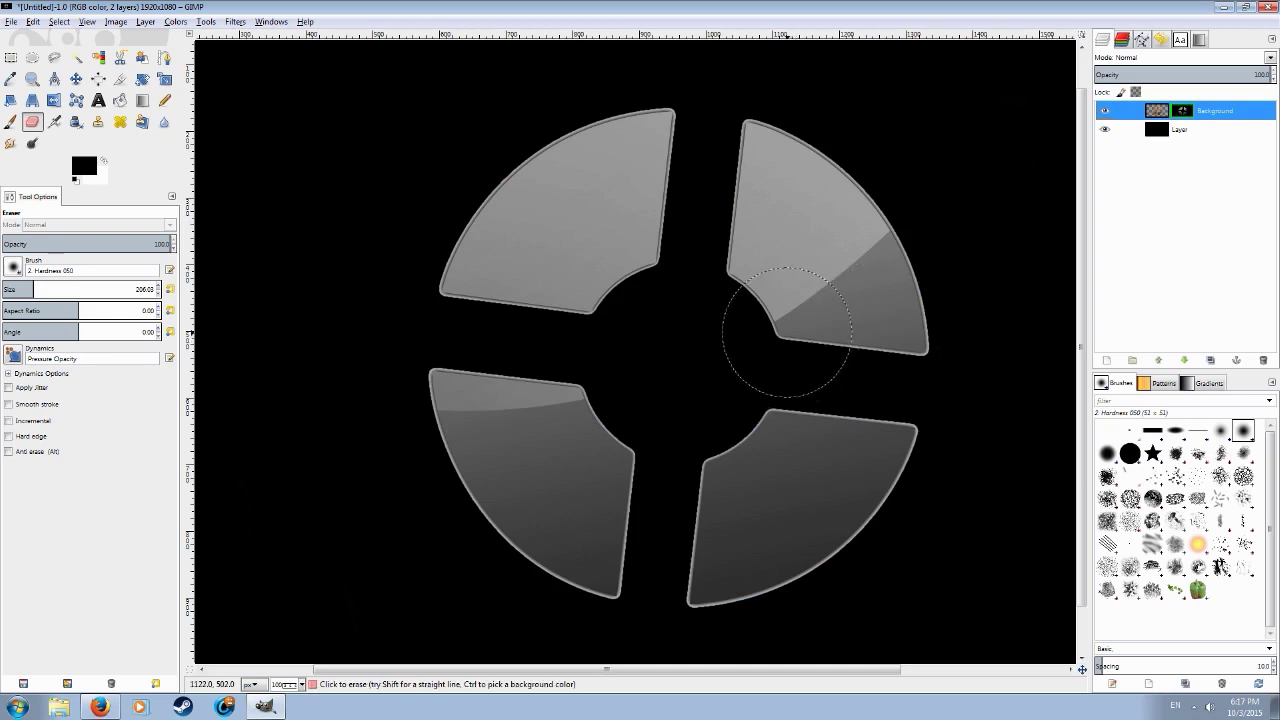
Undo the layer mask and the erasing of the grey background around the logo.
{"action": "key", "text": "ctrl+z"}
{"action": "key", "text": "ctrl+z"}
{"action": "key", "text": "ctrl+z"}
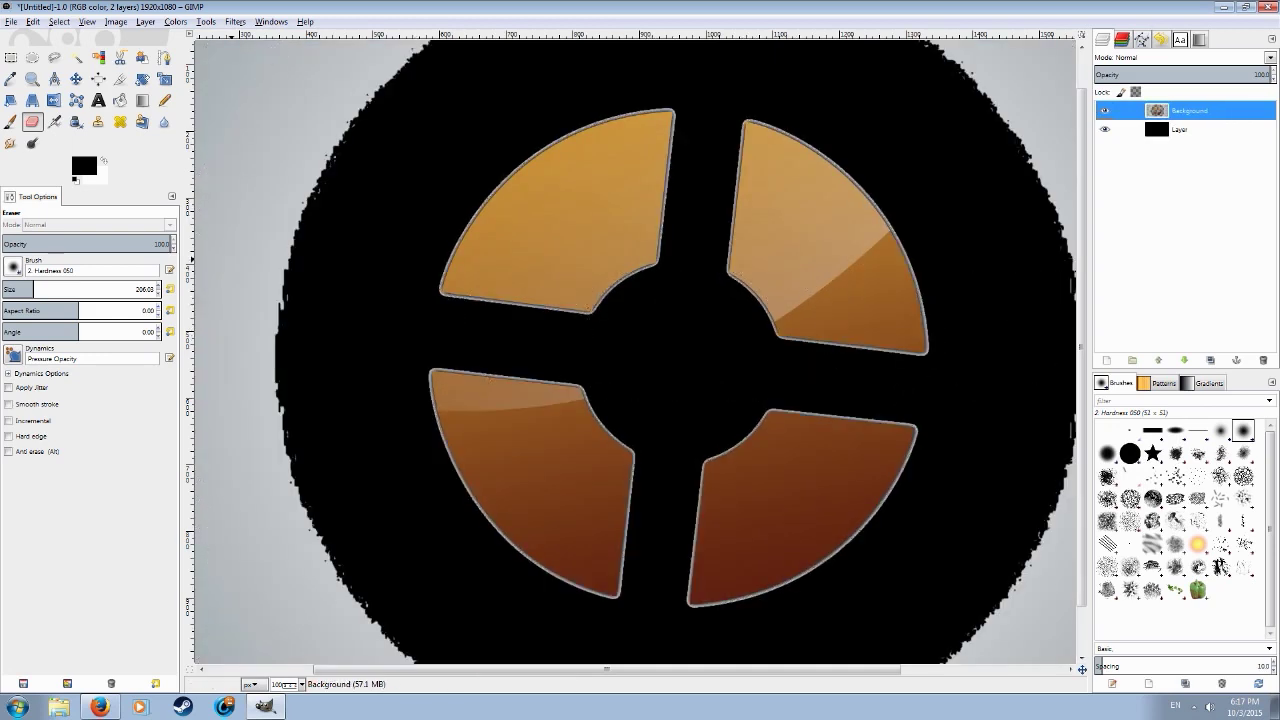
Inspect how the selection edge follows the outlines of the logo segments.
{"action": "key", "text": "r"}
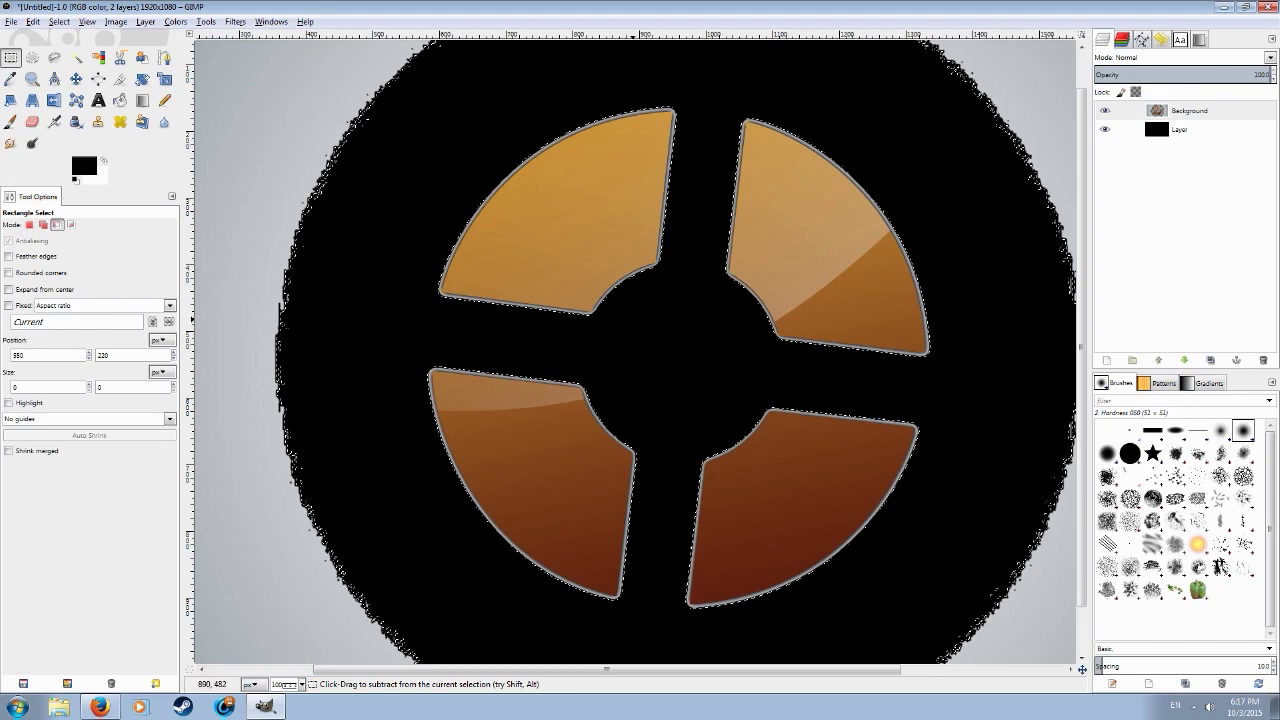
{"action": "scroll", "coordinate": [585, 317], "scroll_direction": "up", "scroll_amount": 5}
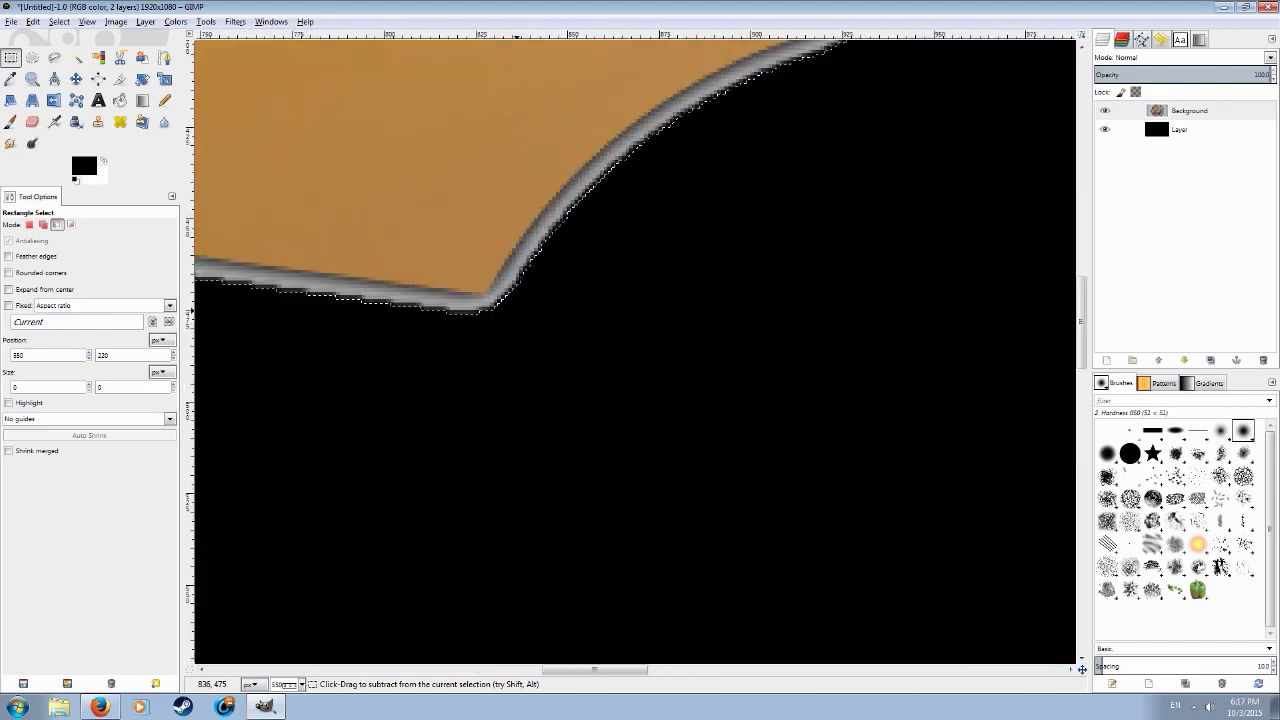
{"action": "left_click", "coordinate": [585, 317]}
{"action": "key", "text": "ctrl"}
{"action": "scroll", "coordinate": [585, 317], "scroll_direction": "down", "scroll_amount": 8}
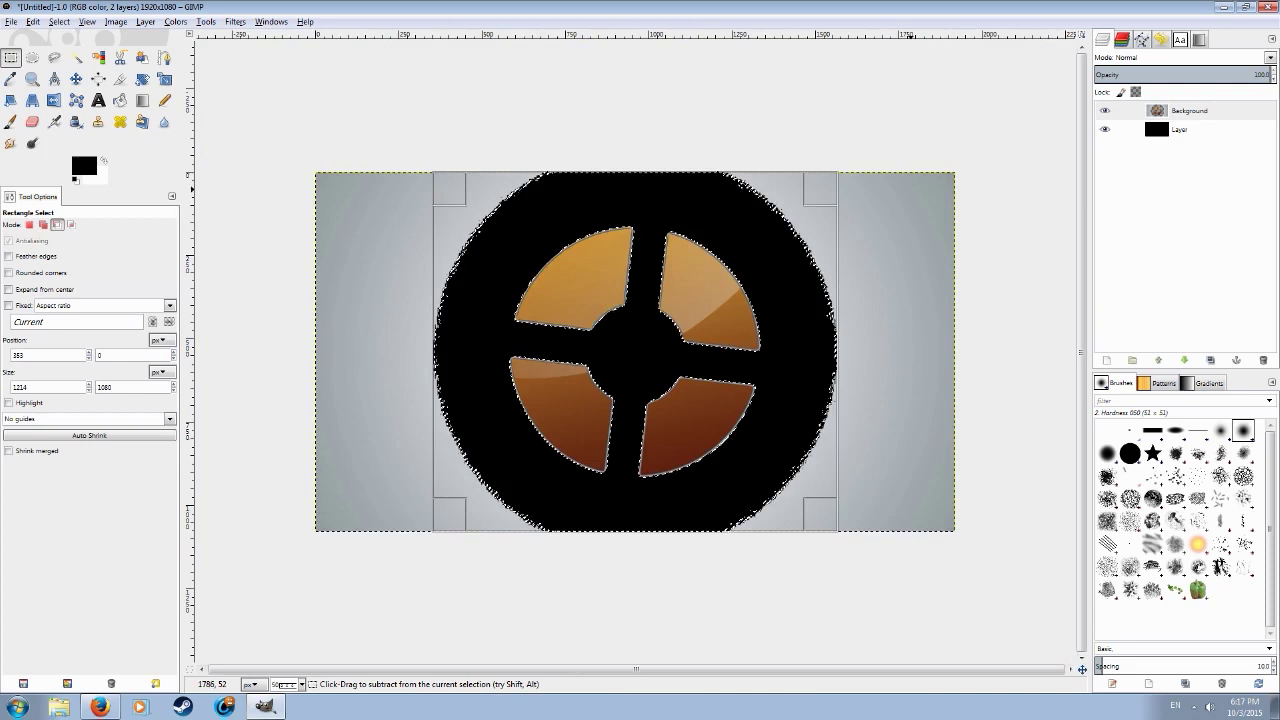
{"action": "left_click", "coordinate": [960, 184], "text": "ctrl"}
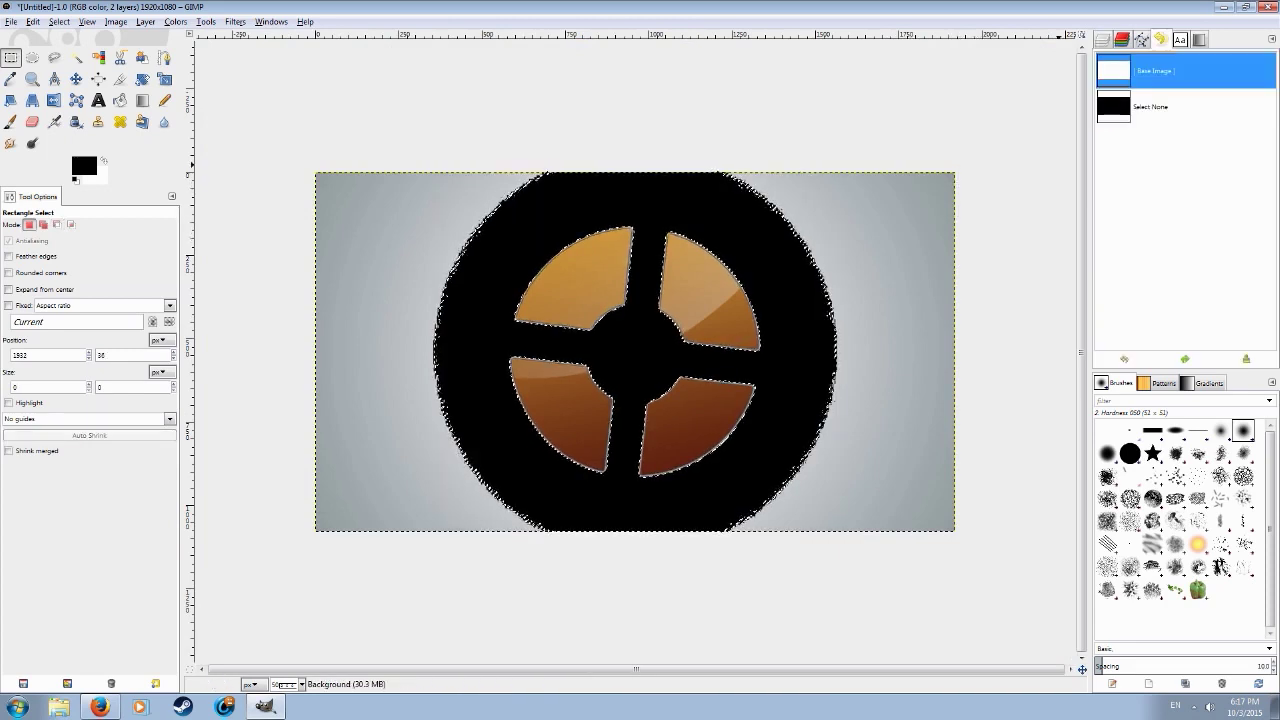
Delete the Background layer and paste the copied logo image as a new layer above the black one.
{"action": "left_click", "coordinate": [1263, 360]}
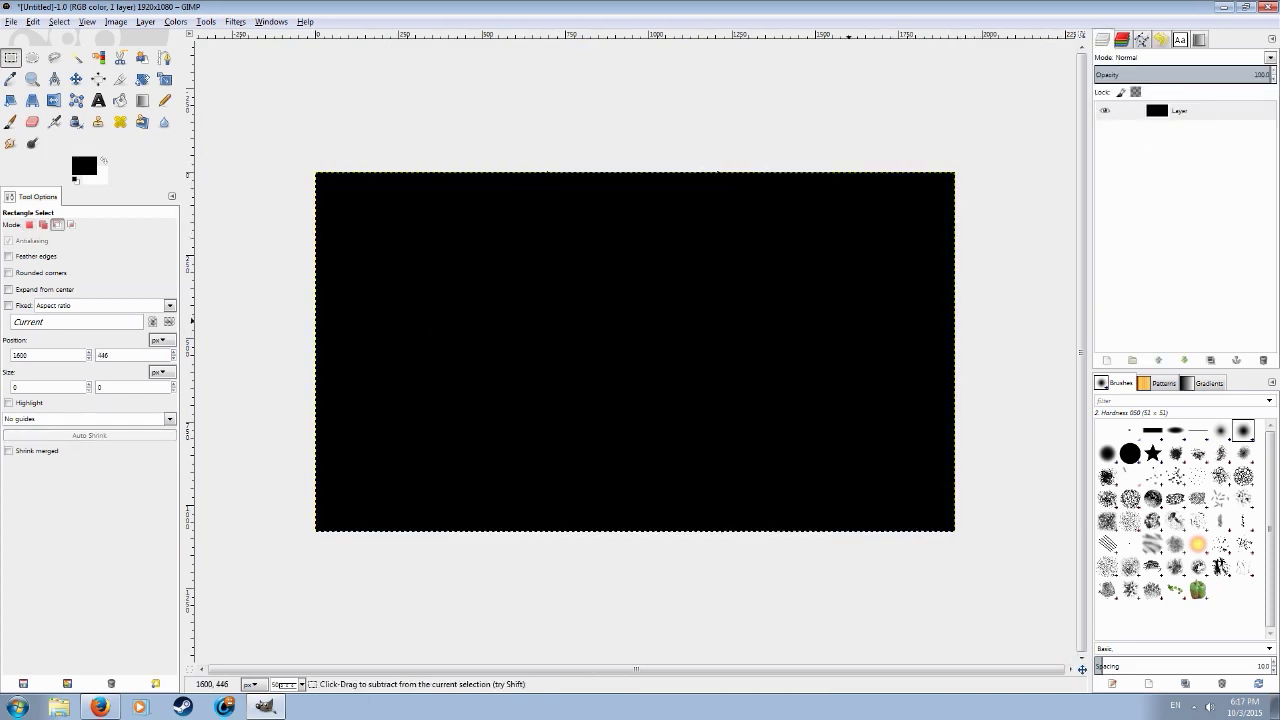
{"action": "left_click", "coordinate": [1106, 360]}
{"action": "left_click", "coordinate": [295, 345]}
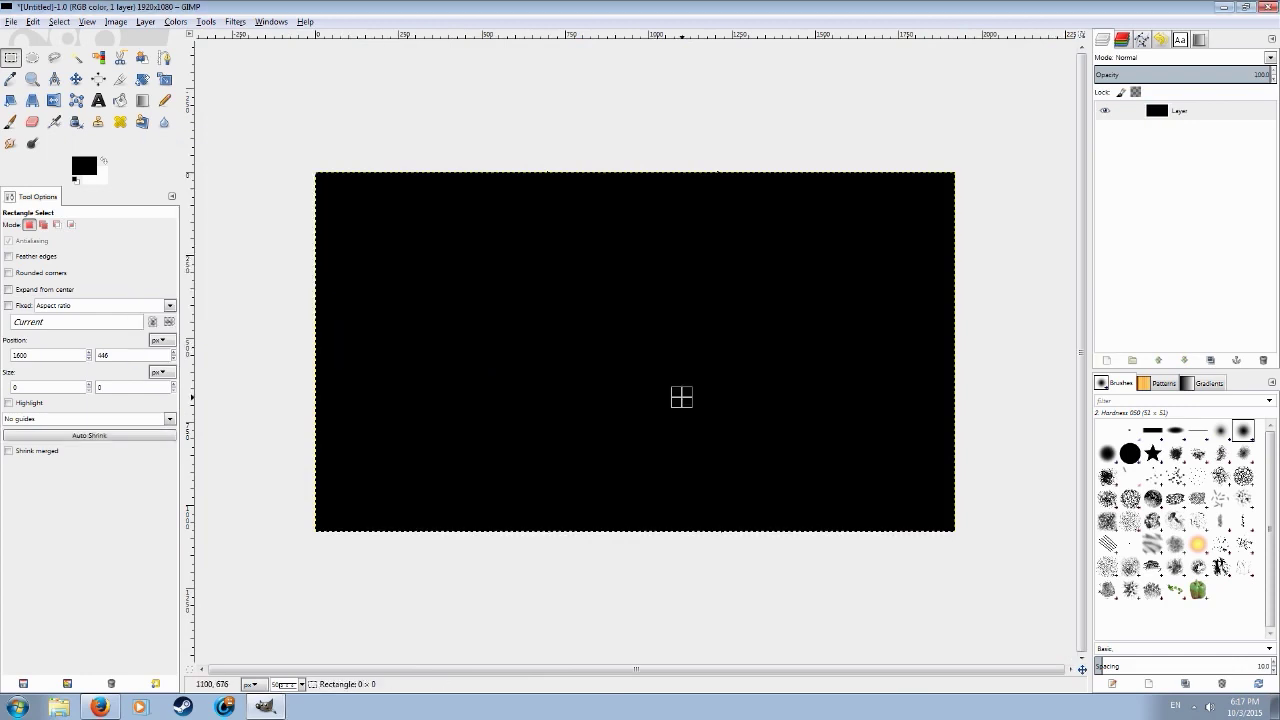
{"action": "key", "text": "ctrl+v"}
{"action": "key", "text": "shift+ctrl+n"}
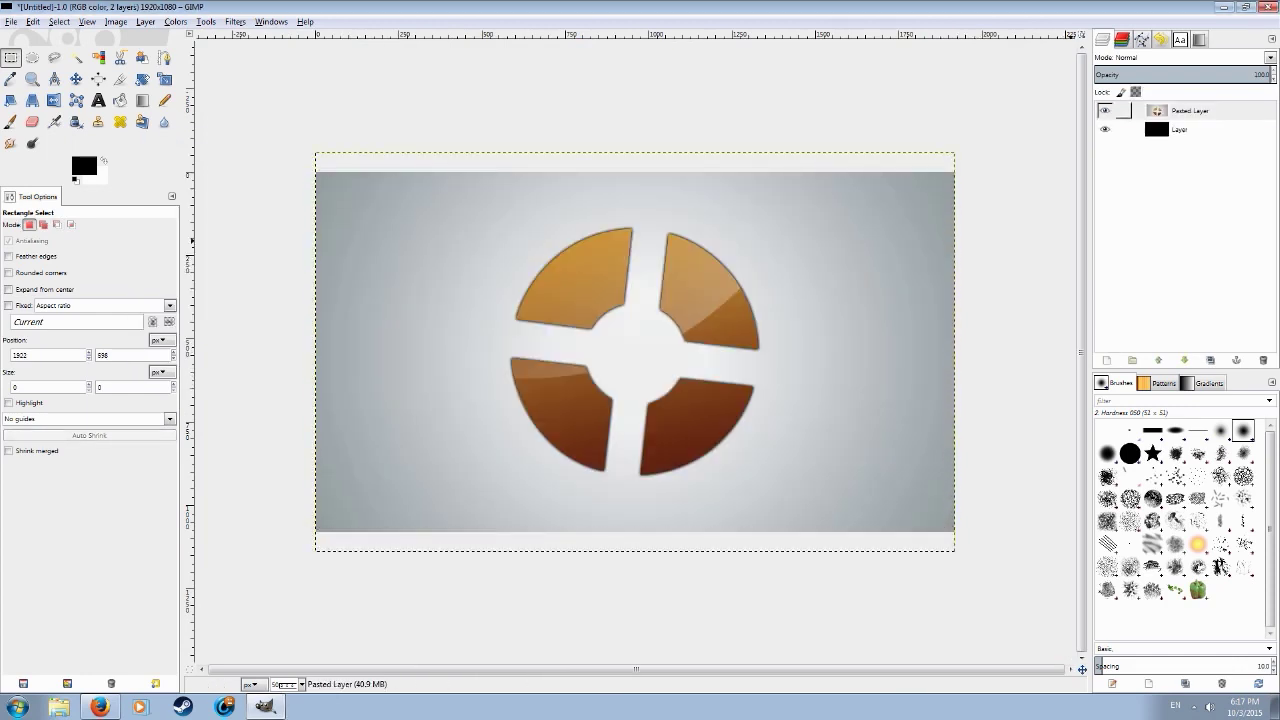
Try selecting the amber and brown logo segments by colour on the pasted layer, raising the threshold to 81.
{"action": "left_click", "coordinate": [99, 58]}
{"action": "left_click", "coordinate": [602, 298]}
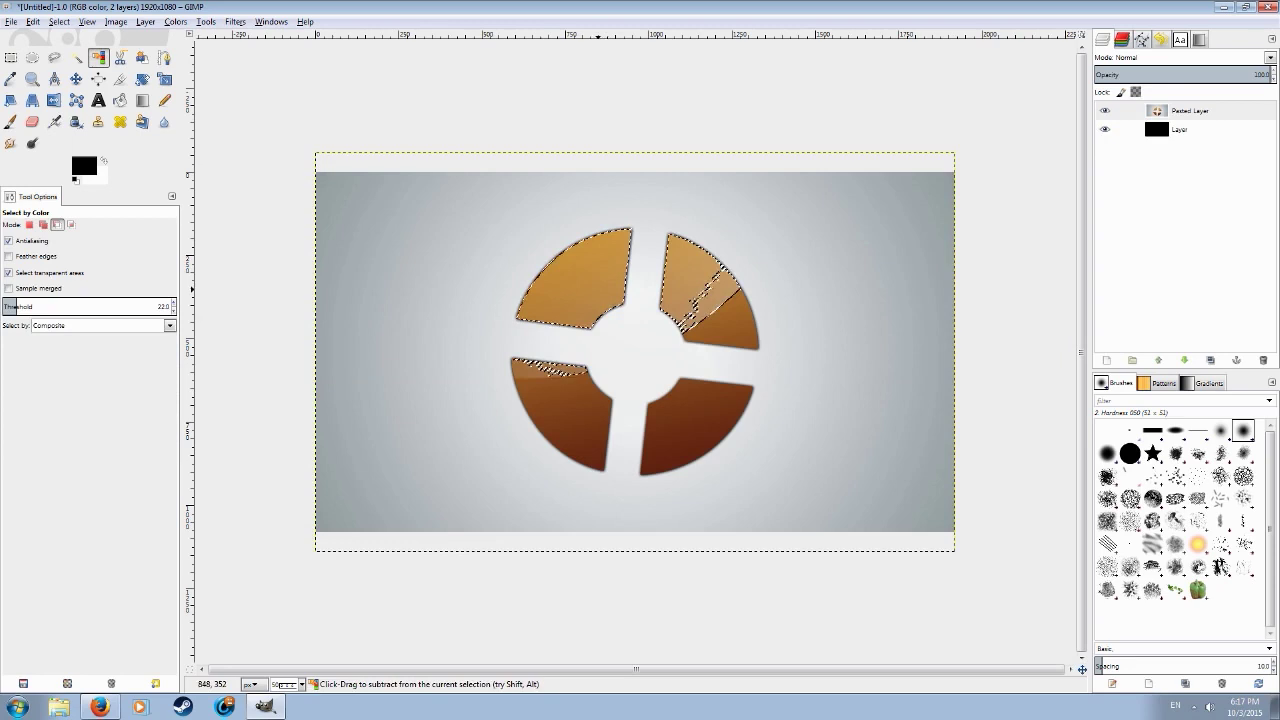
{"action": "scroll", "coordinate": [616, 320], "scroll_direction": "up", "scroll_amount": 2}
{"action": "scroll", "coordinate": [387, 340], "scroll_direction": "up", "scroll_amount": 2}
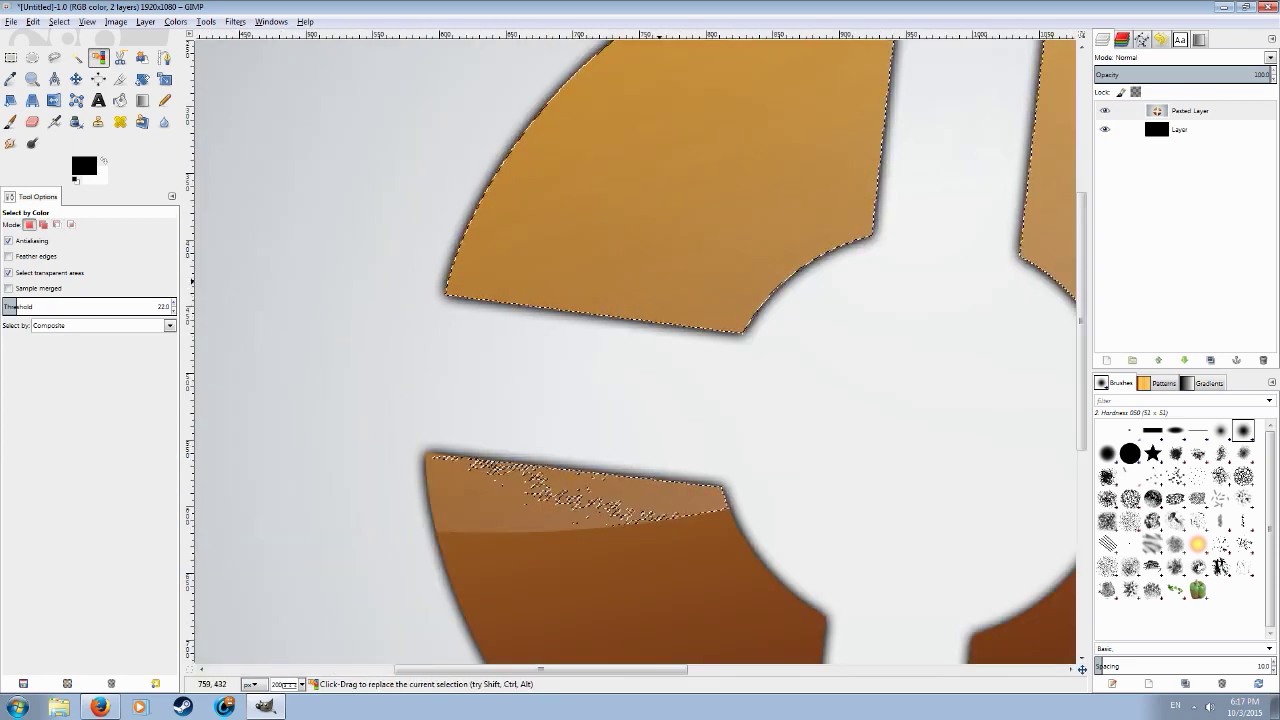
{"action": "left_click_drag", "start_coordinate": [16, 304], "coordinate": [56, 304]}
{"action": "left_click", "coordinate": [529, 243]}
{"action": "scroll", "coordinate": [529, 243], "scroll_direction": "down", "scroll_amount": 1}
{"action": "left_click", "coordinate": [485, 271]}
{"action": "left_click", "coordinate": [555, 306]}
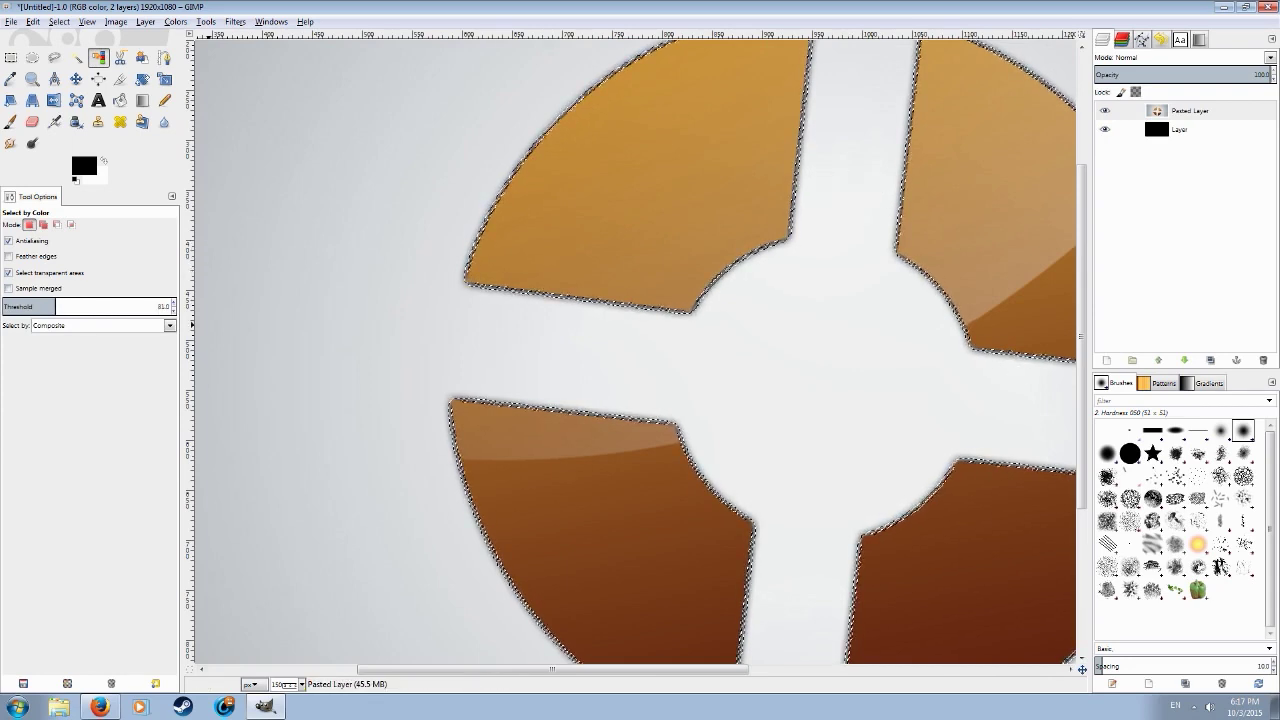
Lower the Select by Color threshold to 48.6 while reselecting the amber segment, and clear the selection.
{"action": "left_click_drag", "start_coordinate": [55, 304], "coordinate": [46, 304]}
{"action": "left_click", "coordinate": [581, 226]}
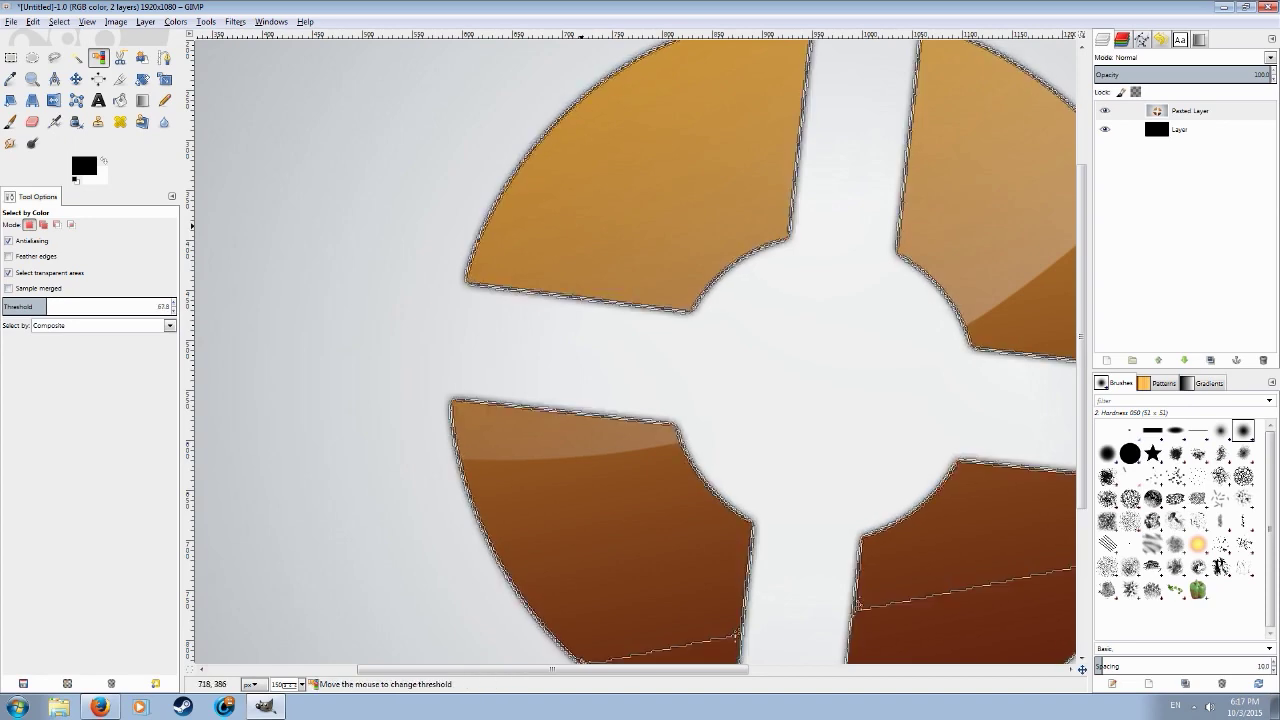
{"action": "scroll", "coordinate": [599, 251], "scroll_direction": "up", "scroll_amount": 4}
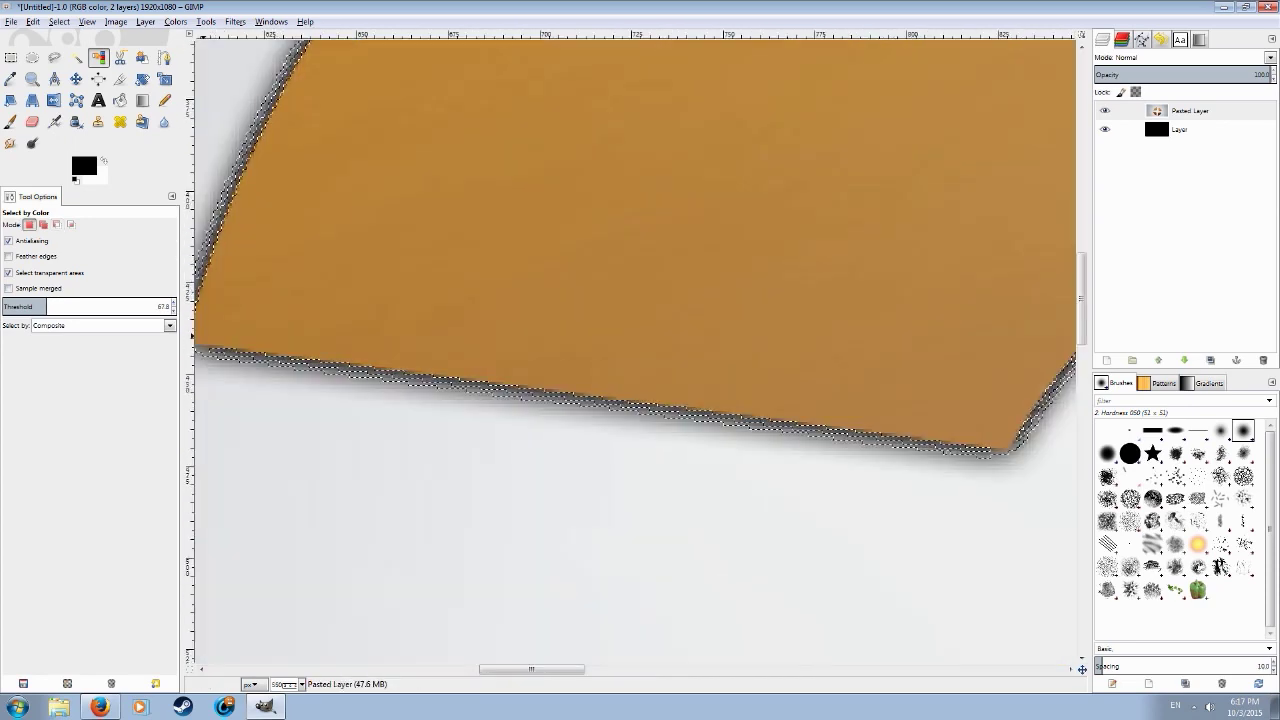
{"action": "left_click_drag", "start_coordinate": [46, 304], "coordinate": [40, 304]}
{"action": "left_click", "coordinate": [442, 315]}
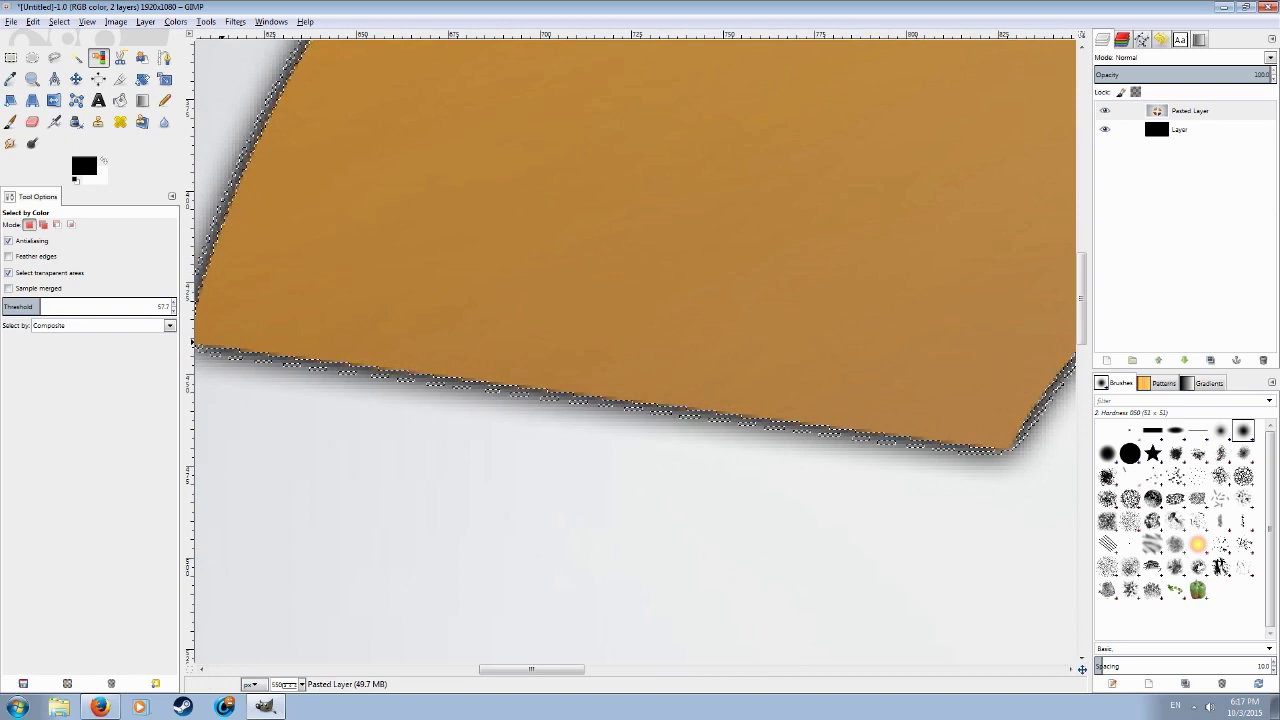
{"action": "left_click_drag", "start_coordinate": [192, 342], "coordinate": [190, 285]}
{"action": "scroll", "coordinate": [190, 285], "scroll_direction": "down", "scroll_amount": 3}
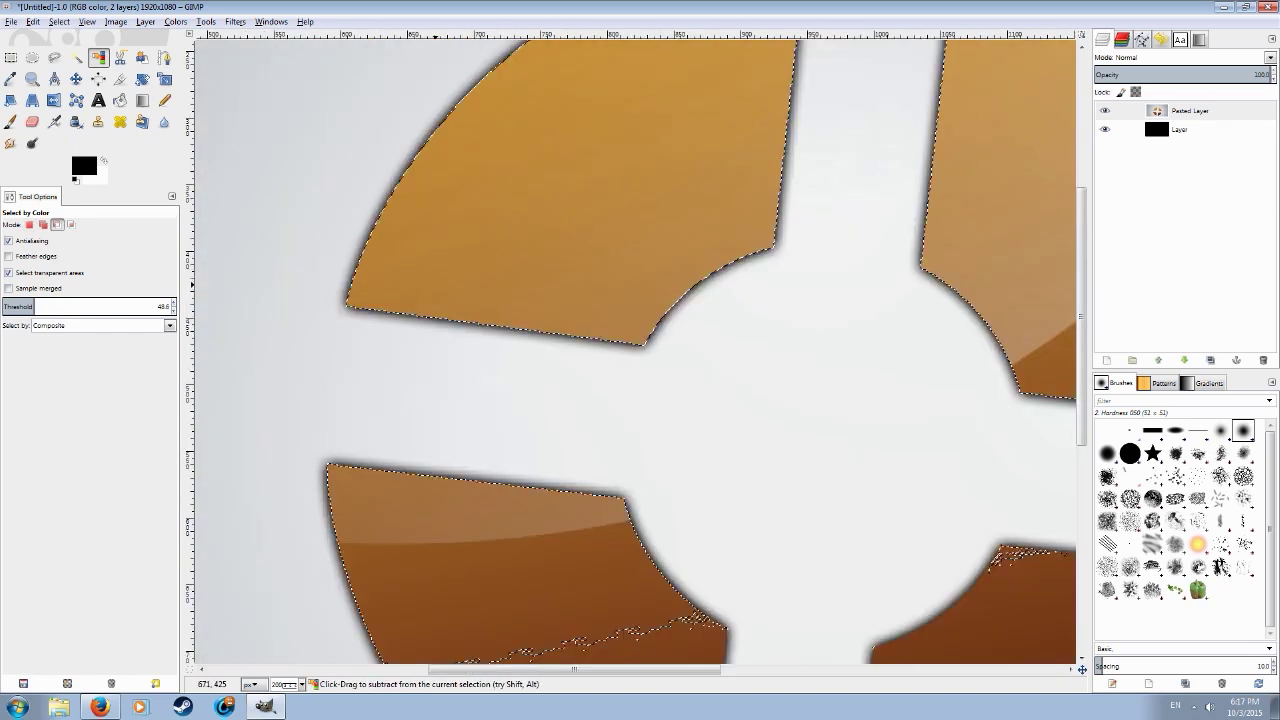
{"action": "scroll", "coordinate": [435, 285], "scroll_direction": "down", "scroll_amount": 2}
{"action": "key", "text": "ctrl+shift+a"}
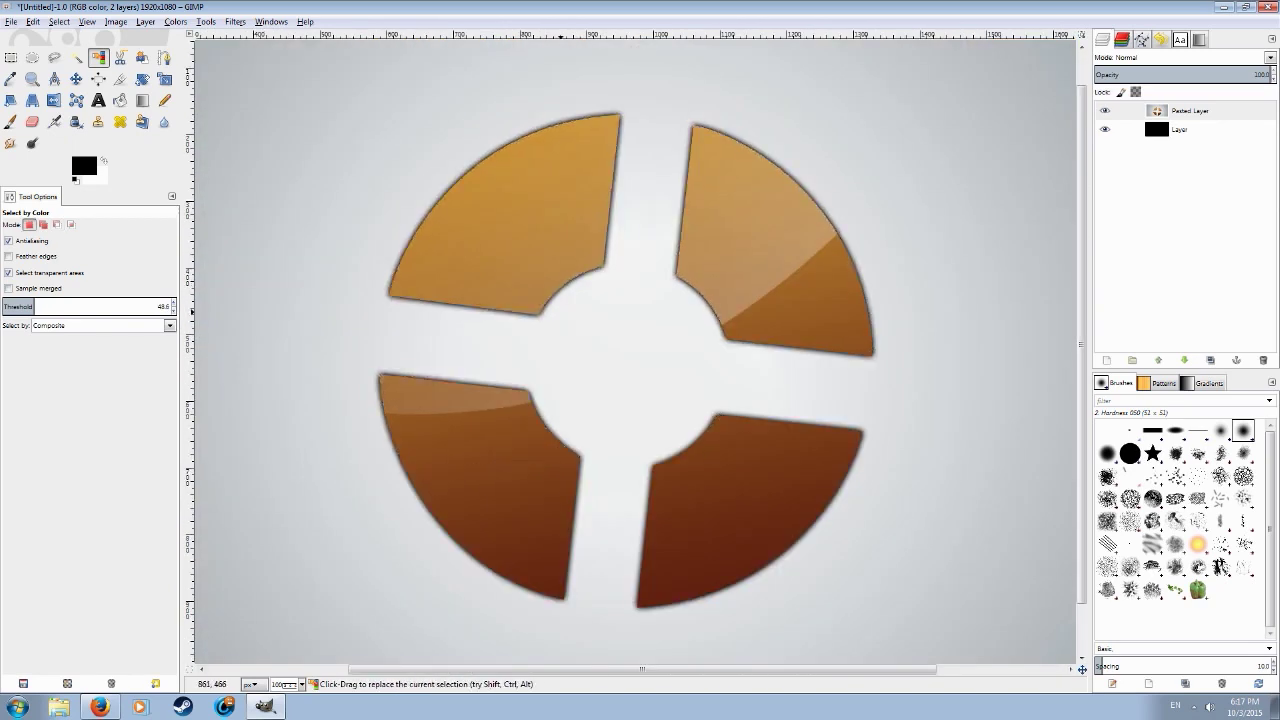
Select the light grey background between the logo segments by colour and feather the selection by 3 px.
{"action": "left_click", "coordinate": [599, 350]}
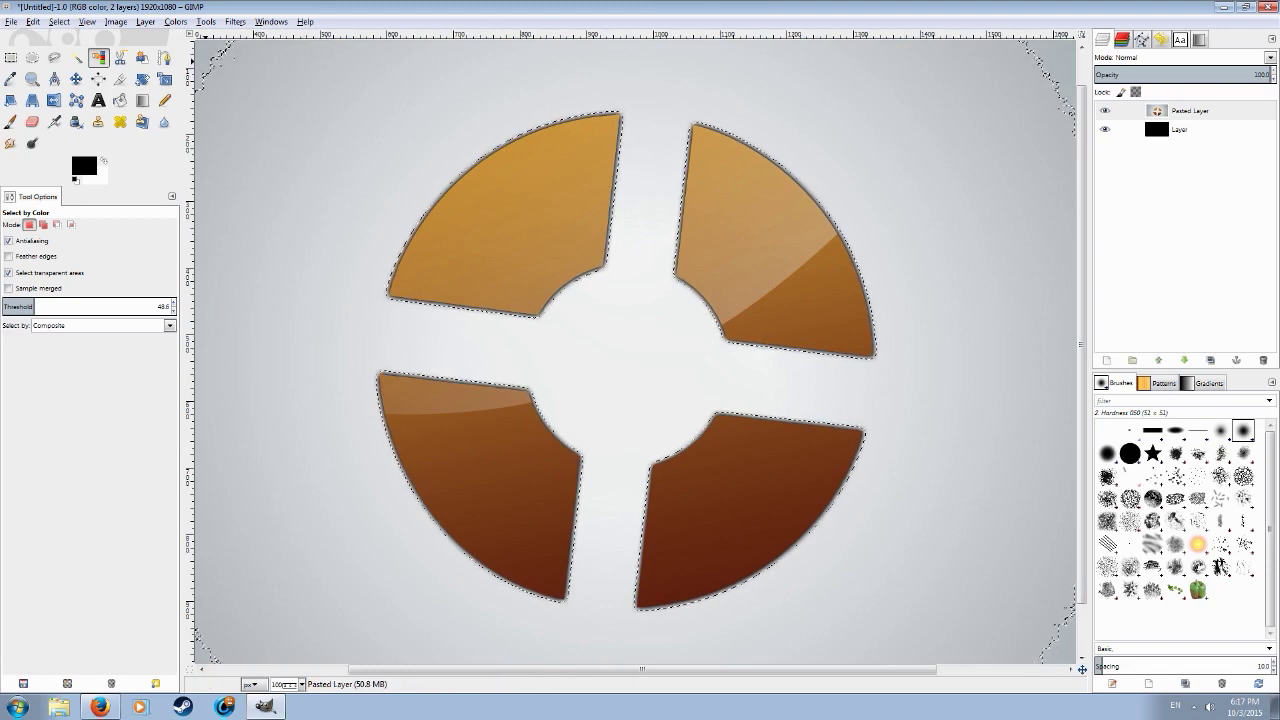
{"action": "left_click", "coordinate": [59, 22]}
{"action": "left_click", "coordinate": [80, 152]}
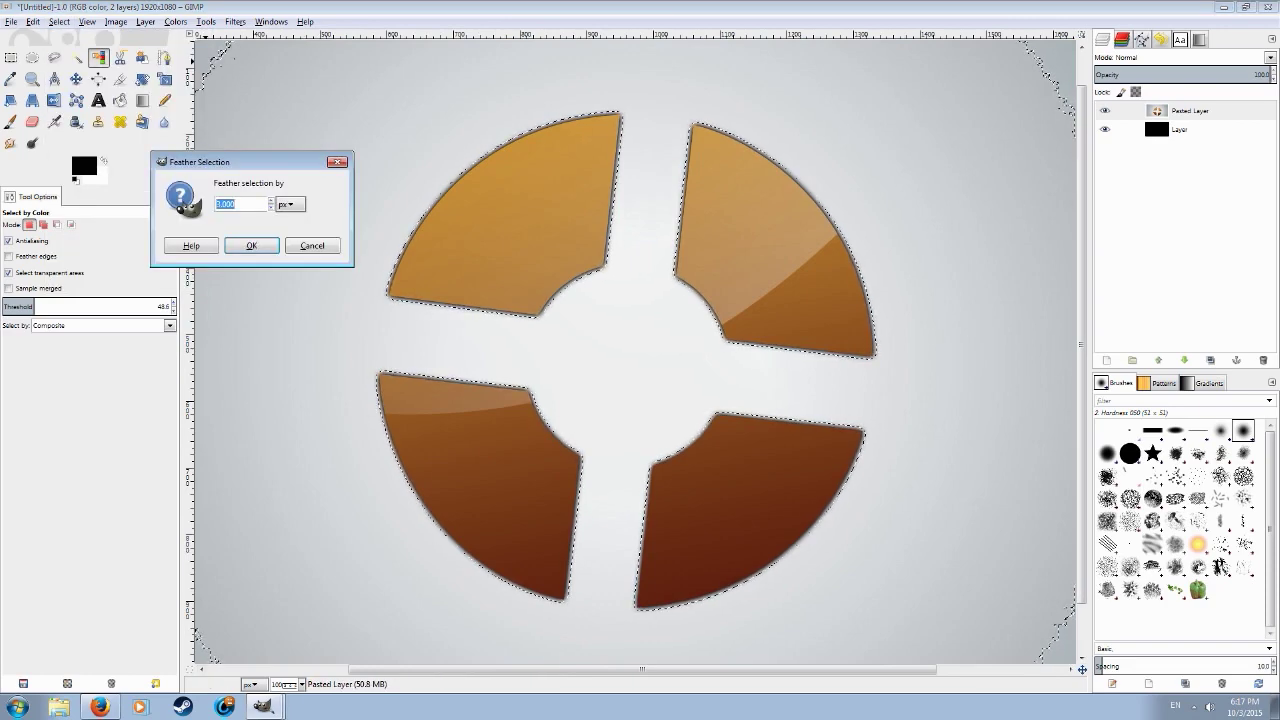
{"action": "left_click", "coordinate": [256, 245]}
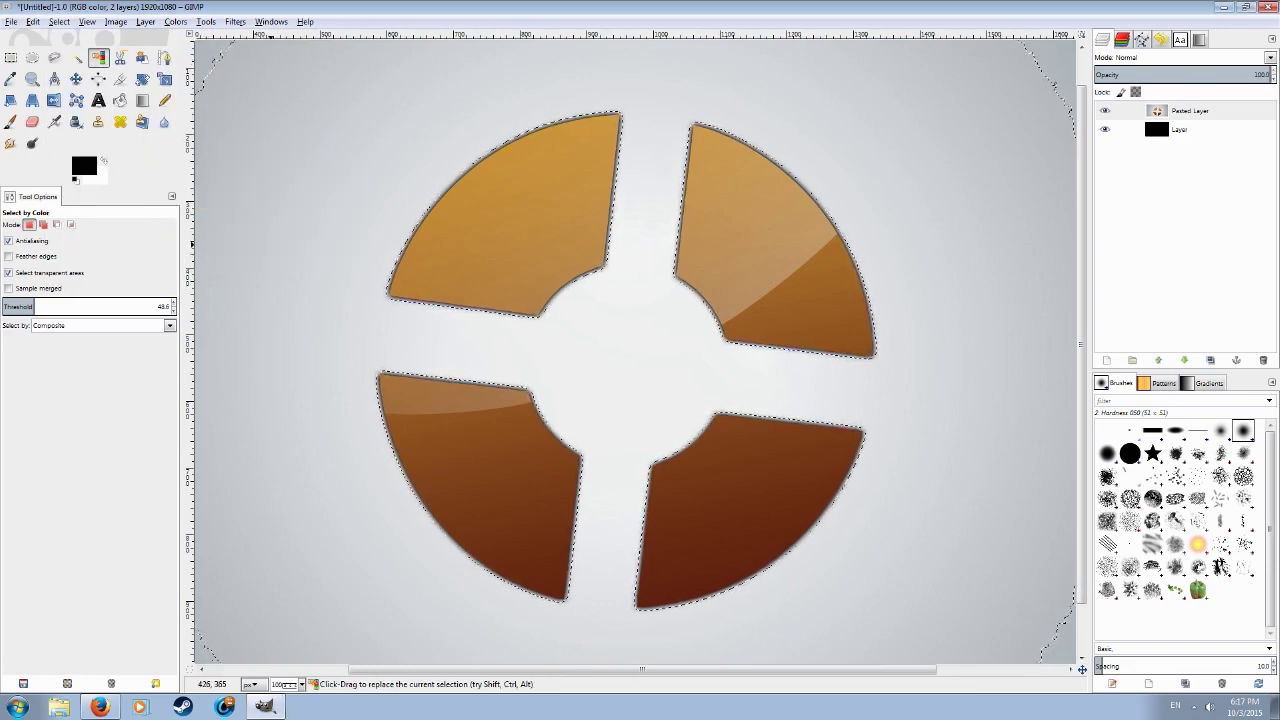
Delete the selected grey background from the pasted layer and clear the selection with the Rectangle Select tool.
{"action": "key", "text": "Delete"}
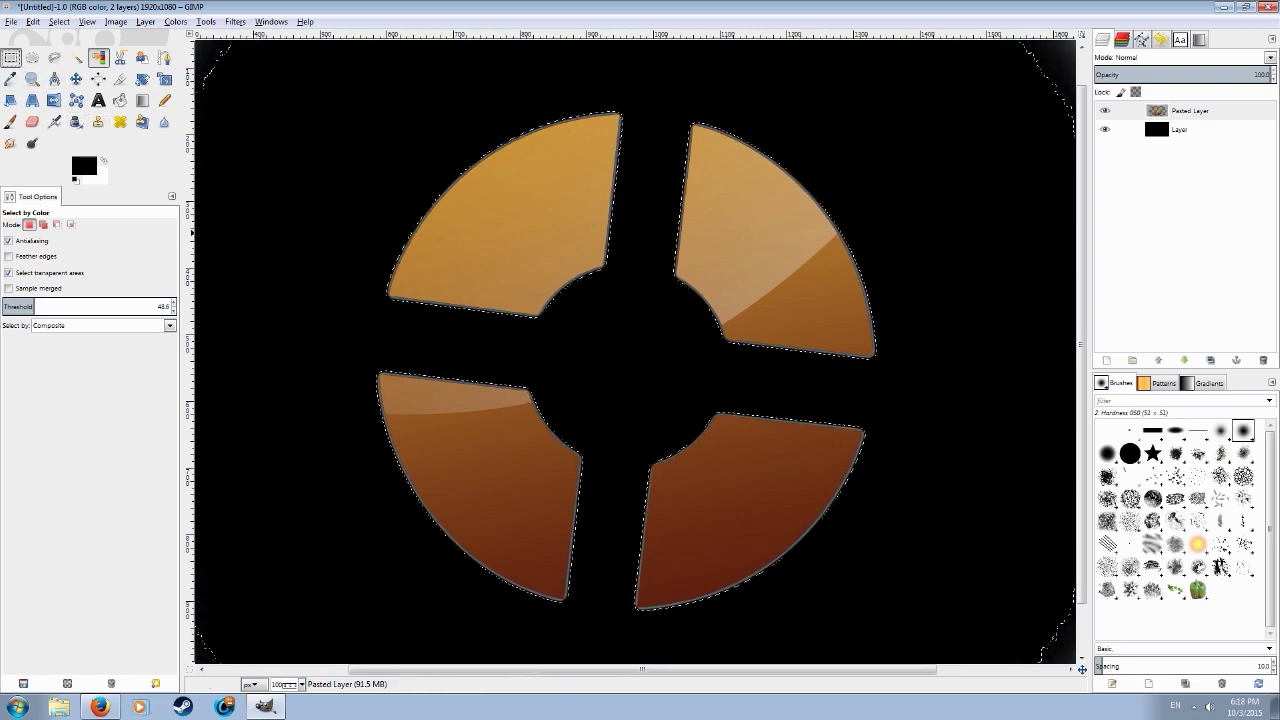
{"action": "left_click", "coordinate": [11, 57]}
{"action": "scroll", "coordinate": [440, 378], "scroll_direction": "up", "scroll_amount": 2}
{"action": "scroll", "coordinate": [590, 356], "scroll_direction": "down", "scroll_amount": 4}
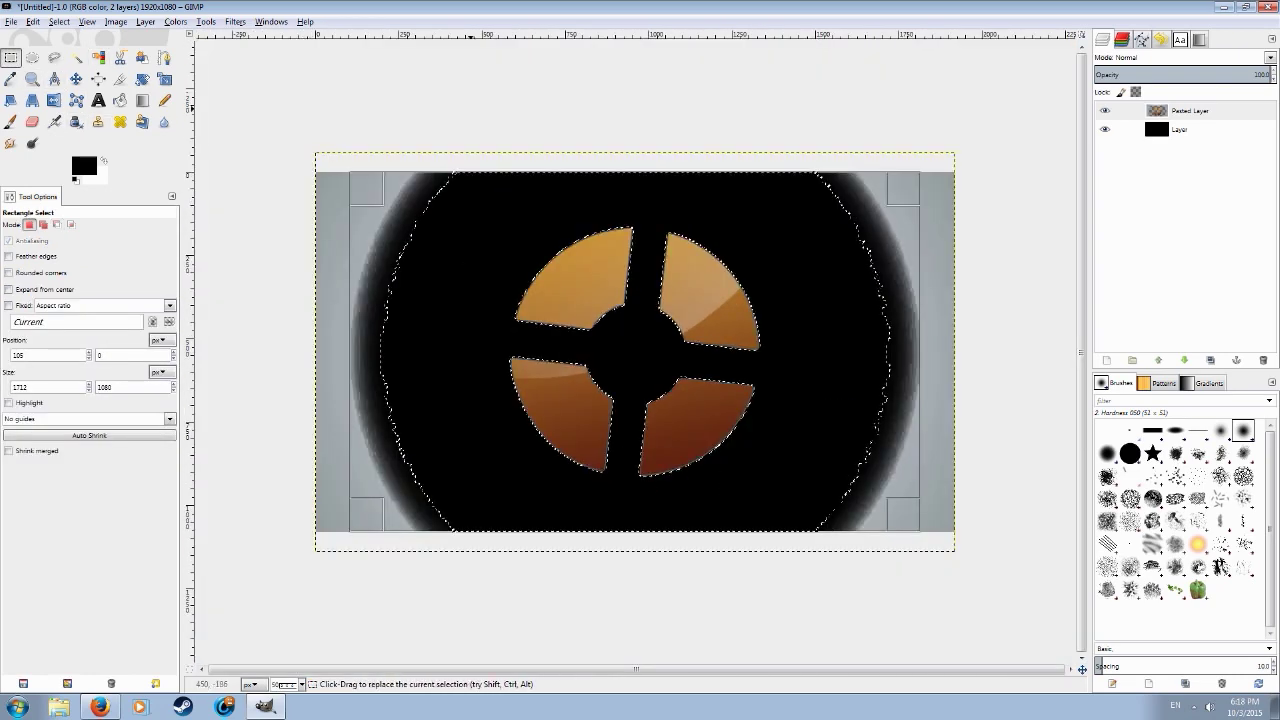
{"action": "left_click", "coordinate": [475, 107]}
Inspect the edges of the cut-out logo segments and the grey background left at the canvas sides.
{"action": "scroll", "coordinate": [597, 336], "scroll_direction": "up", "scroll_amount": 4}
{"action": "scroll", "coordinate": [552, 333], "scroll_direction": "up", "scroll_amount": 1}
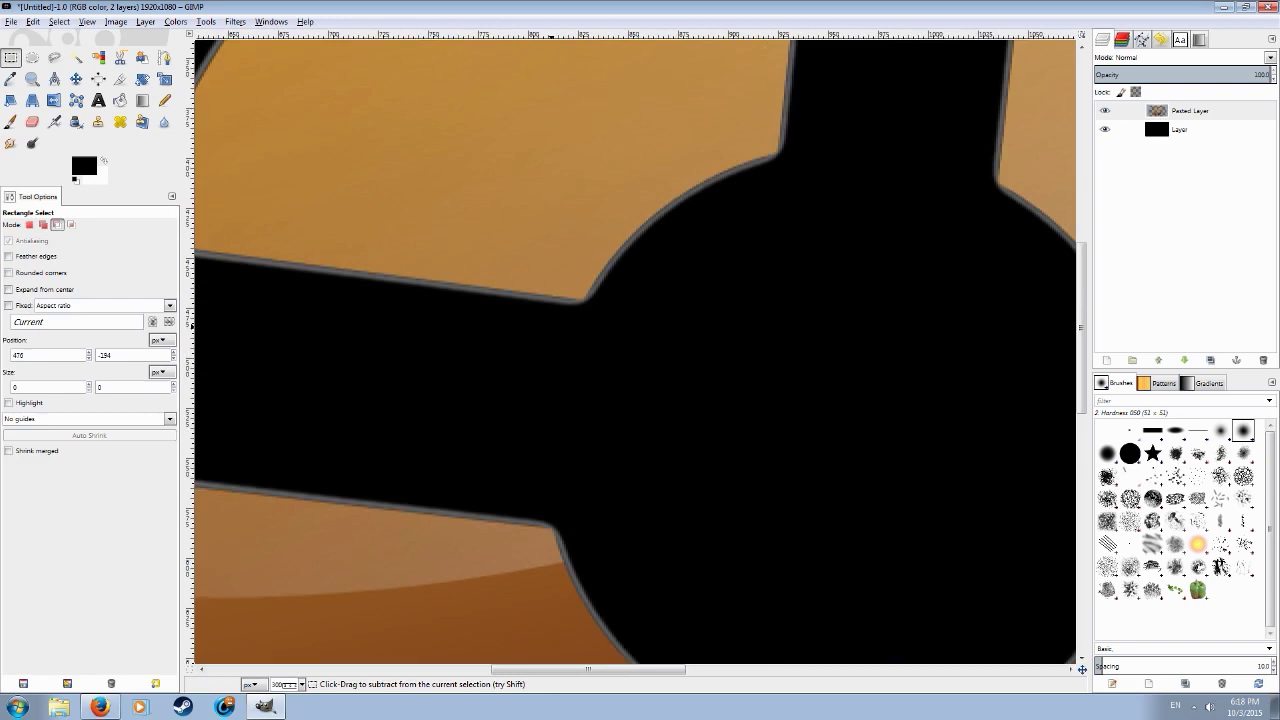
{"action": "scroll", "coordinate": [552, 333], "scroll_direction": "down", "scroll_amount": 2}
{"action": "scroll", "coordinate": [552, 333], "scroll_direction": "down", "scroll_amount": 2}
{"action": "scroll", "coordinate": [552, 333], "scroll_direction": "up", "scroll_amount": 1}
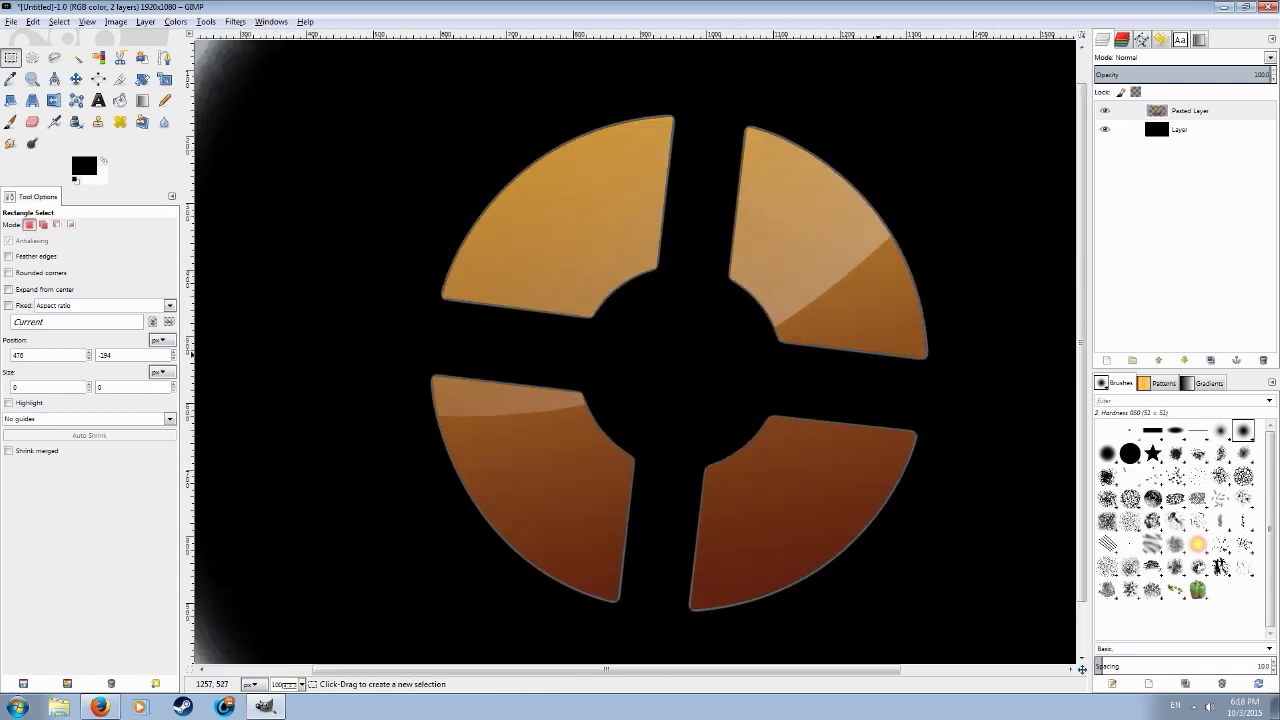
{"action": "scroll", "coordinate": [709, 315], "scroll_direction": "down", "scroll_amount": 2}
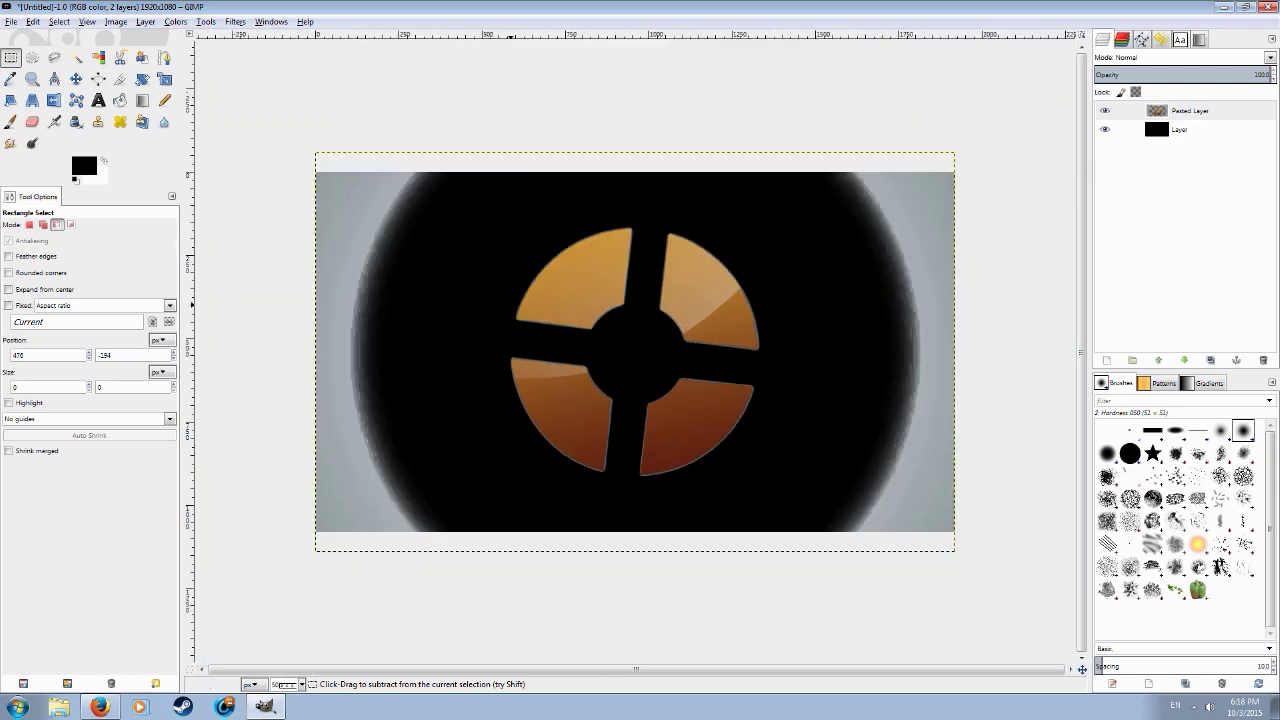
{"action": "scroll", "coordinate": [485, 299], "scroll_direction": "up", "scroll_amount": 2}
{"action": "key", "text": "shift+o"}
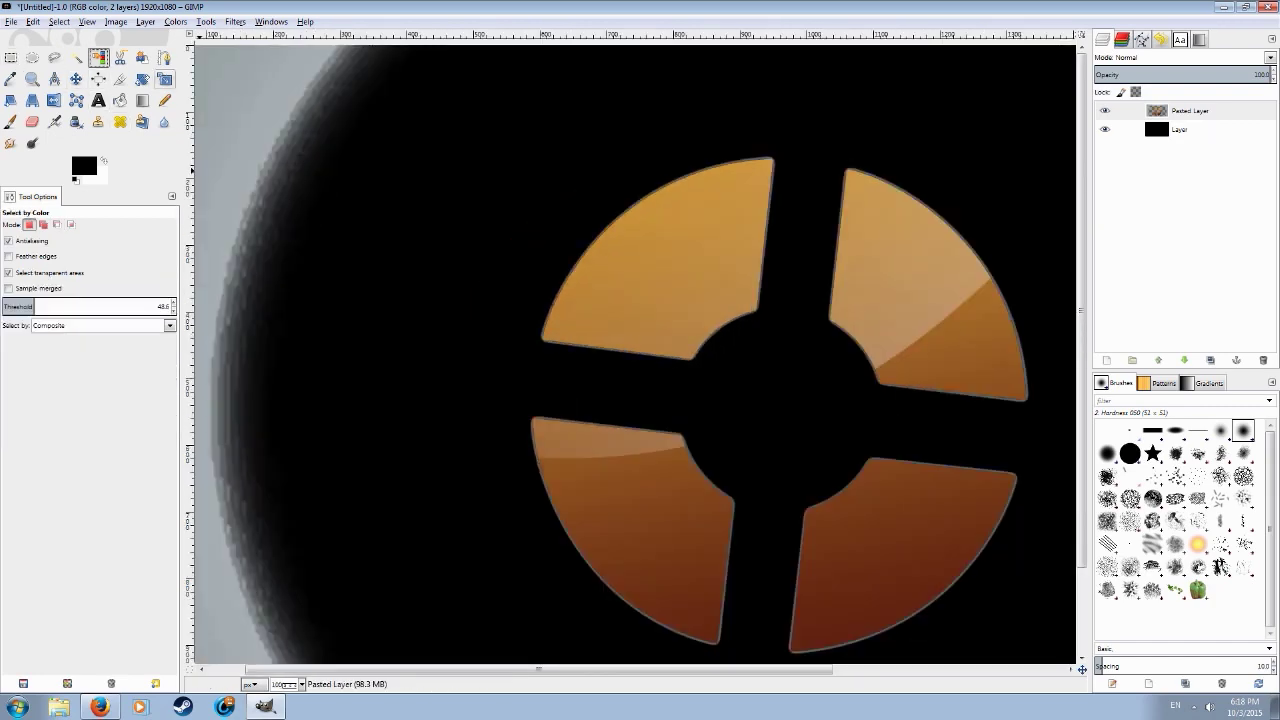
{"action": "scroll", "coordinate": [452, 372], "scroll_direction": "down", "scroll_amount": 3}
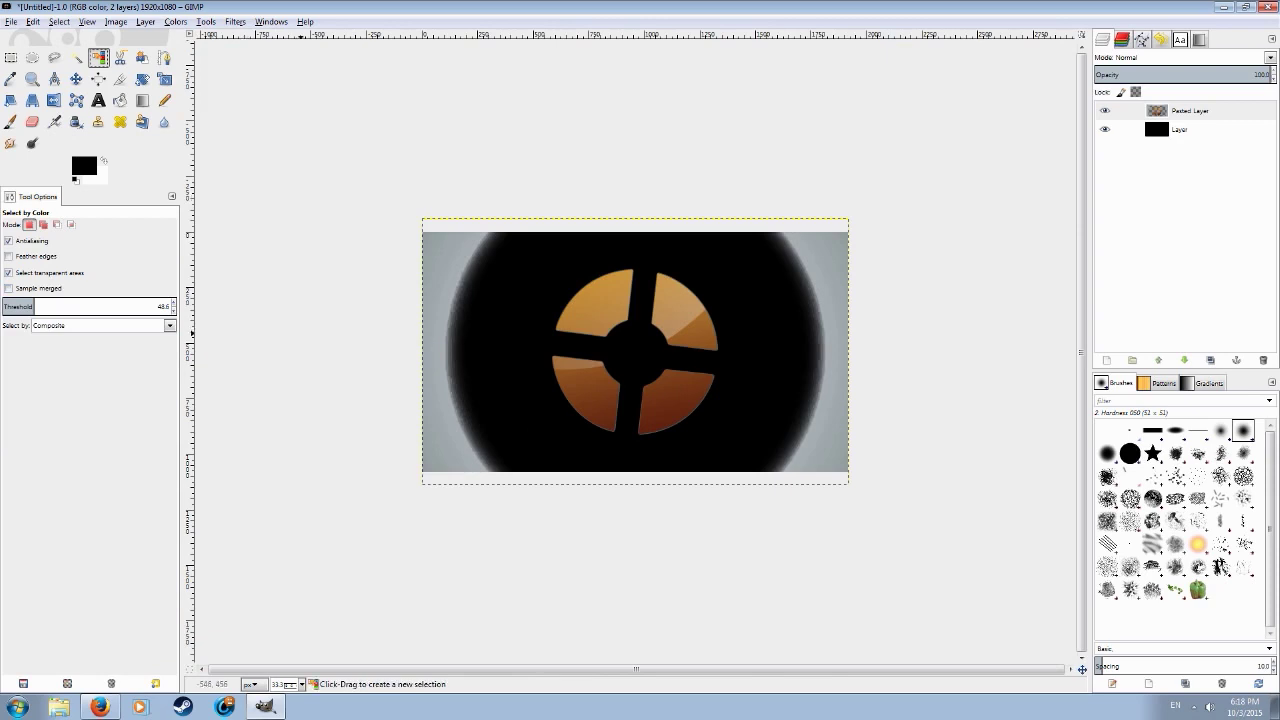
{"action": "scroll", "coordinate": [636, 351], "scroll_direction": "up", "scroll_amount": 2}
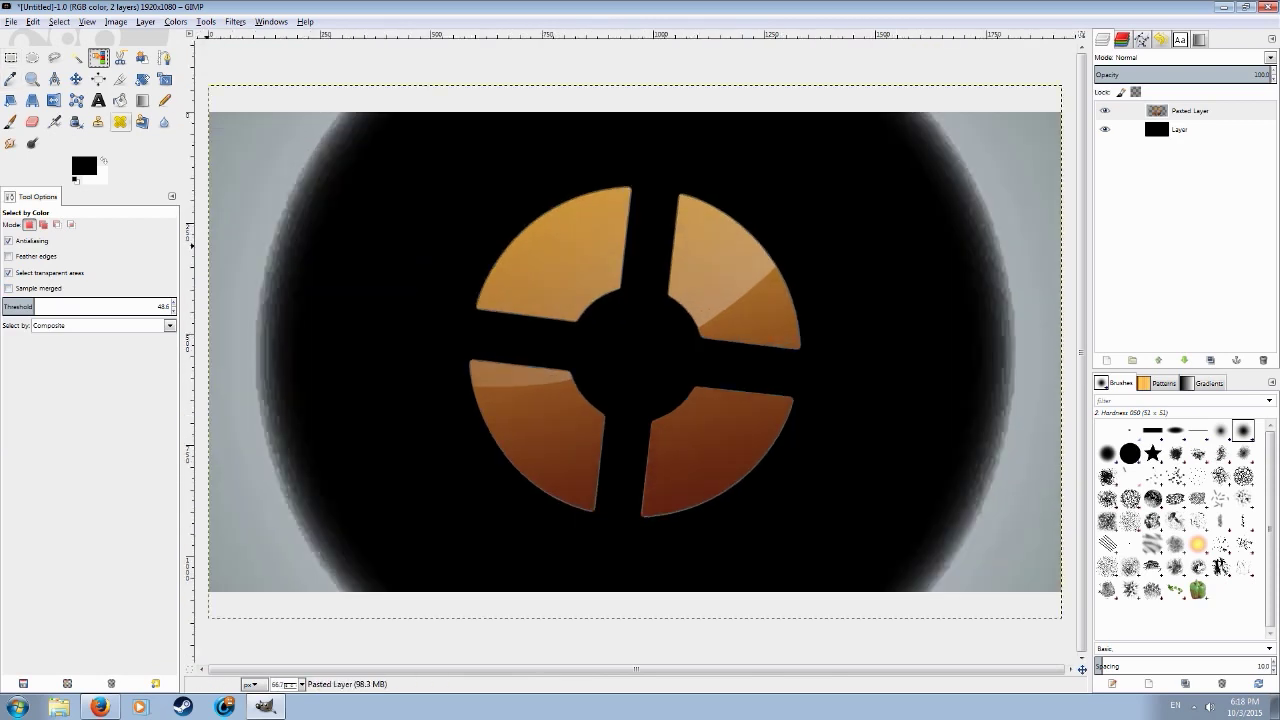
Erase the remaining grey areas on both sides of the logo with a 393.62 px soft Eraser on the pasted layer.
{"action": "key", "text": "shift+e"}
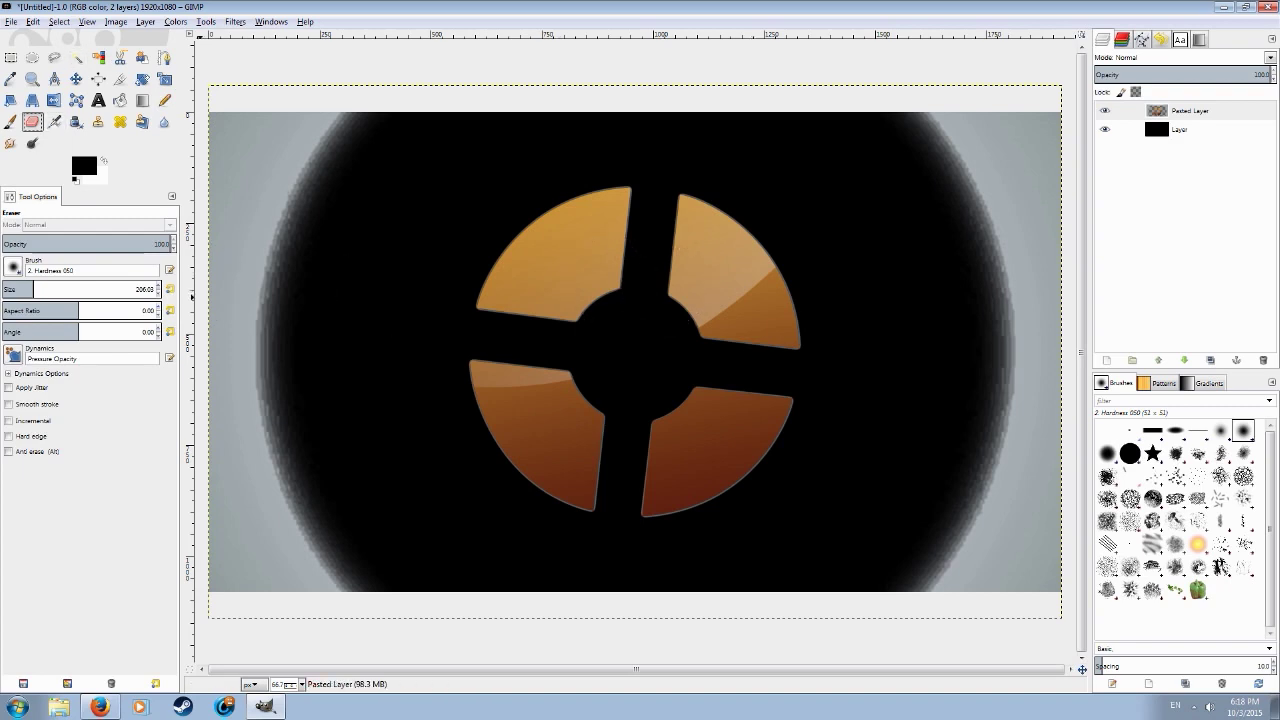
{"action": "left_click_drag", "start_coordinate": [33, 289], "coordinate": [39, 289]}
{"action": "left_click", "coordinate": [62, 287]}
{"action": "left_click", "coordinate": [1190, 111]}
{"action": "mouse_move", "coordinate": [340, 265]}
{"action": "left_mouse_down"}
{"action": "mouse_move", "coordinate": [272, 366]}
{"action": "mouse_move", "coordinate": [305, 351]}
{"action": "mouse_move", "coordinate": [274, 129]}
{"action": "mouse_move", "coordinate": [171, 286]}
{"action": "mouse_move", "coordinate": [221, 206]}
{"action": "mouse_move", "coordinate": [305, 123]}
{"action": "mouse_move", "coordinate": [221, 507]}
{"action": "mouse_move", "coordinate": [216, 490]}
{"action": "mouse_move", "coordinate": [326, 618]}
{"action": "mouse_move", "coordinate": [981, 576]}
{"action": "mouse_move", "coordinate": [869, 587]}
{"action": "mouse_move", "coordinate": [1056, 420]}
{"action": "mouse_move", "coordinate": [1055, 468]}
{"action": "mouse_move", "coordinate": [1061, 249]}
{"action": "mouse_move", "coordinate": [994, 285]}
{"action": "mouse_move", "coordinate": [980, 165]}
{"action": "mouse_move", "coordinate": [1025, 91]}
{"action": "mouse_move", "coordinate": [1045, 330]}
{"action": "left_mouse_up"}
{"action": "scroll", "coordinate": [973, 404], "scroll_direction": "down", "scroll_amount": 1}
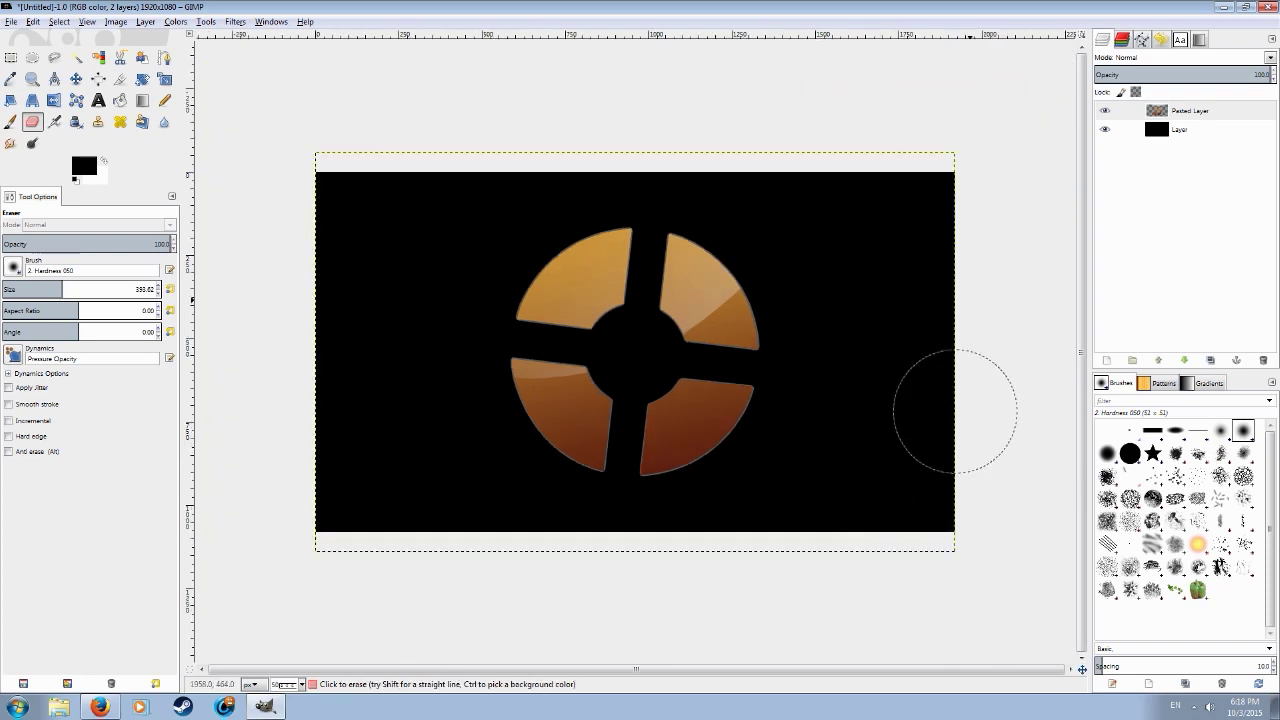
Switch to Firefox to check the logo image and the YouTube speed-drawing reference, and return to GIMP.
{"action": "left_click", "coordinate": [1180, 129]}
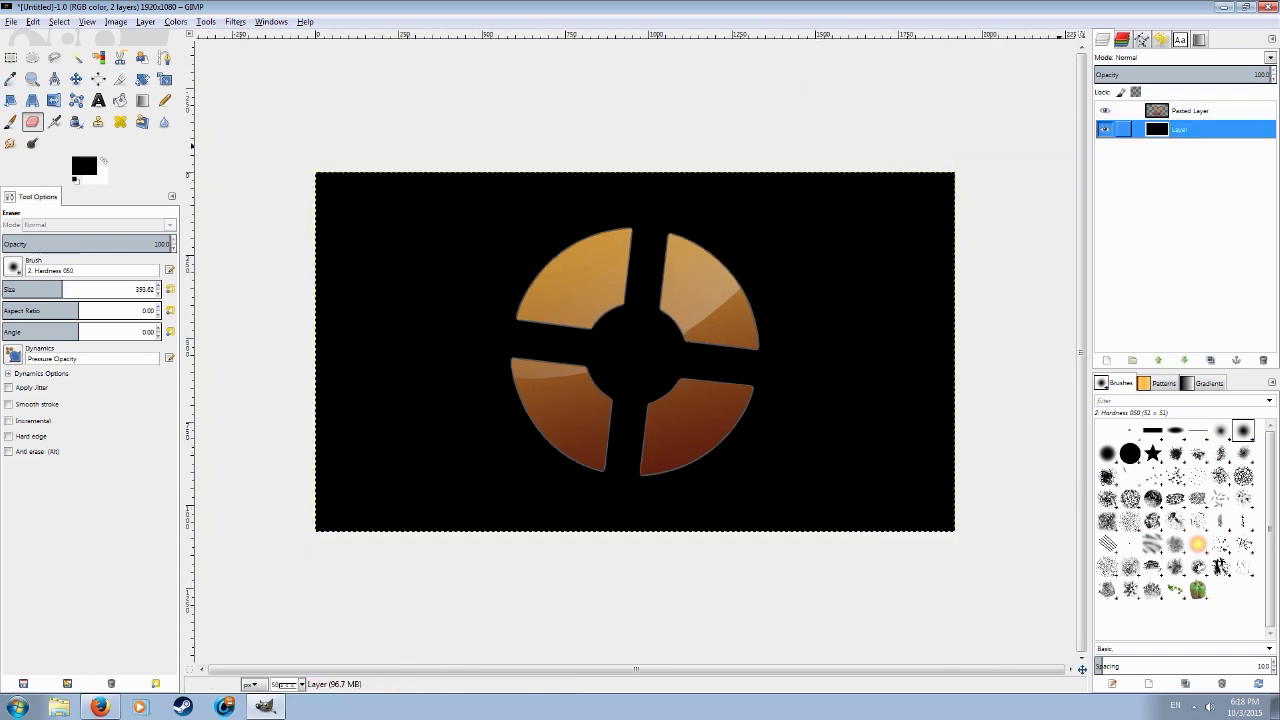
{"action": "scroll", "coordinate": [780, 320], "scroll_direction": "down", "scroll_amount": 1}
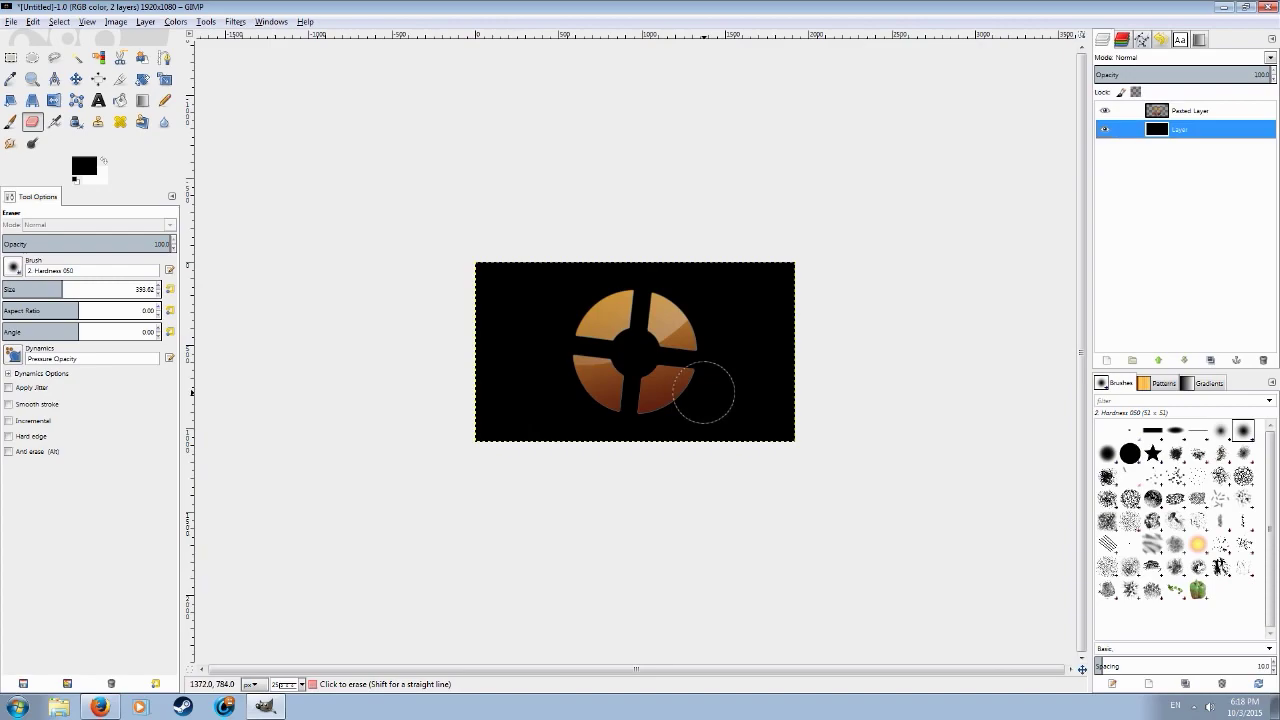
{"action": "scroll", "coordinate": [397, 526], "scroll_direction": "up", "scroll_amount": 3}
{"action": "left_click", "coordinate": [100, 707]}
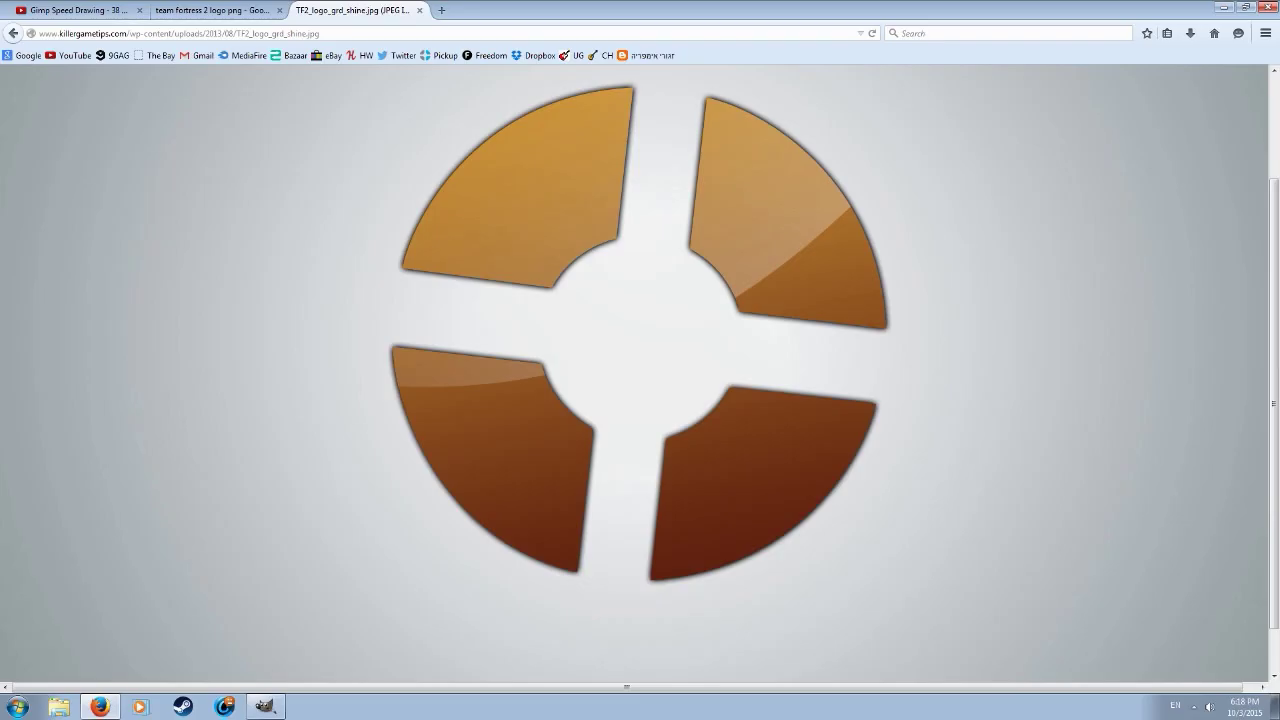
{"action": "left_click", "coordinate": [216, 10]}
{"action": "left_click", "coordinate": [78, 10]}
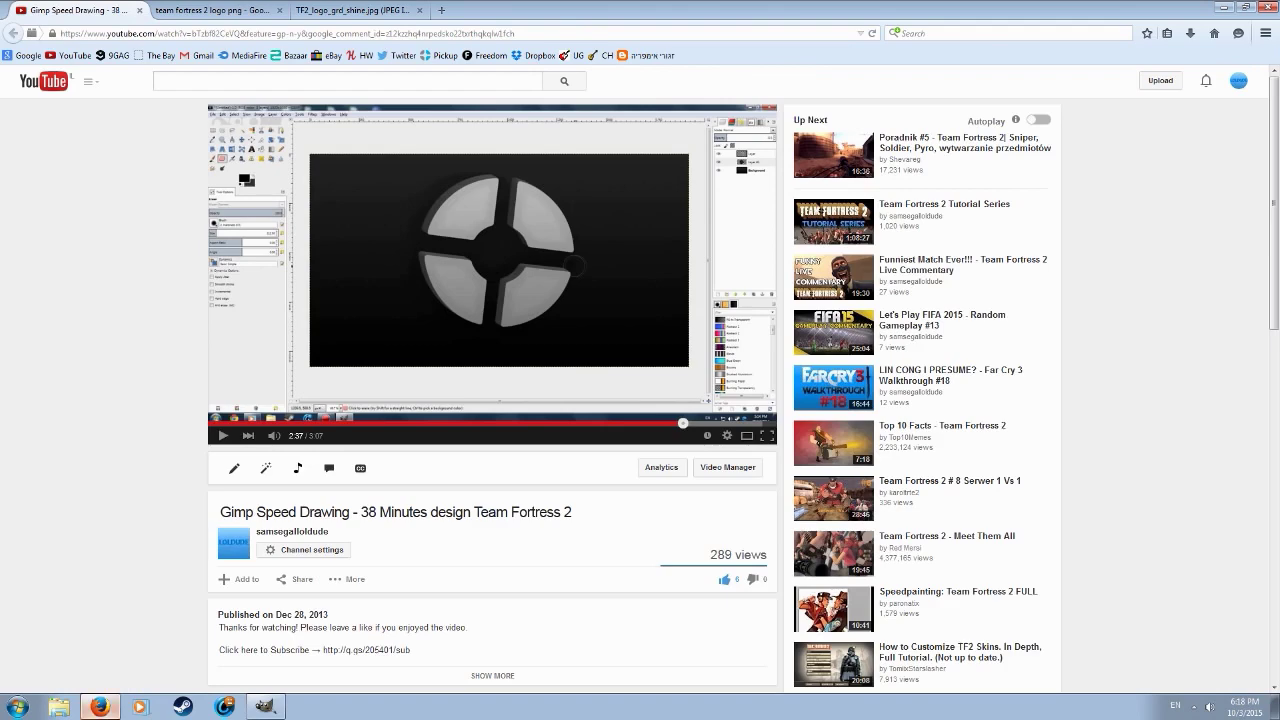
{"action": "key", "text": "alt+Tab"}
Add a layer mask to the pasted logo layer, initialized by transferring the layer's alpha channel.
{"action": "right_click", "coordinate": [1170, 111]}
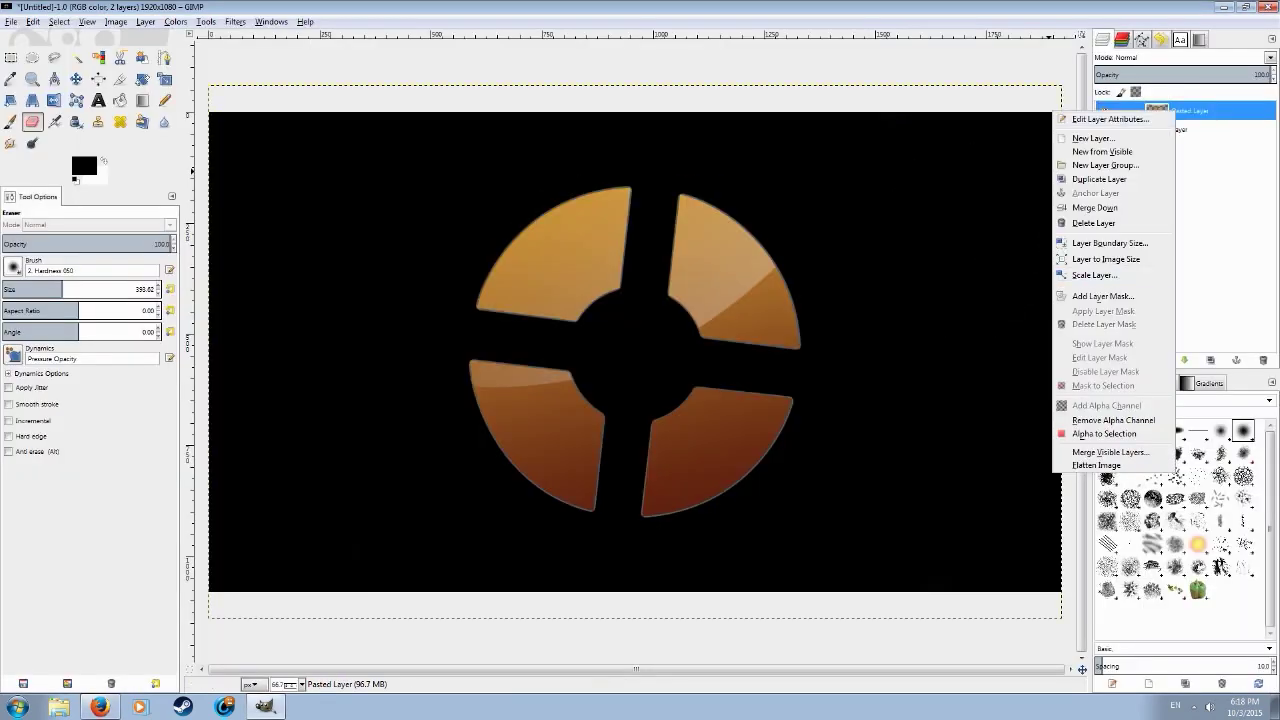
{"action": "left_click", "coordinate": [1103, 296]}
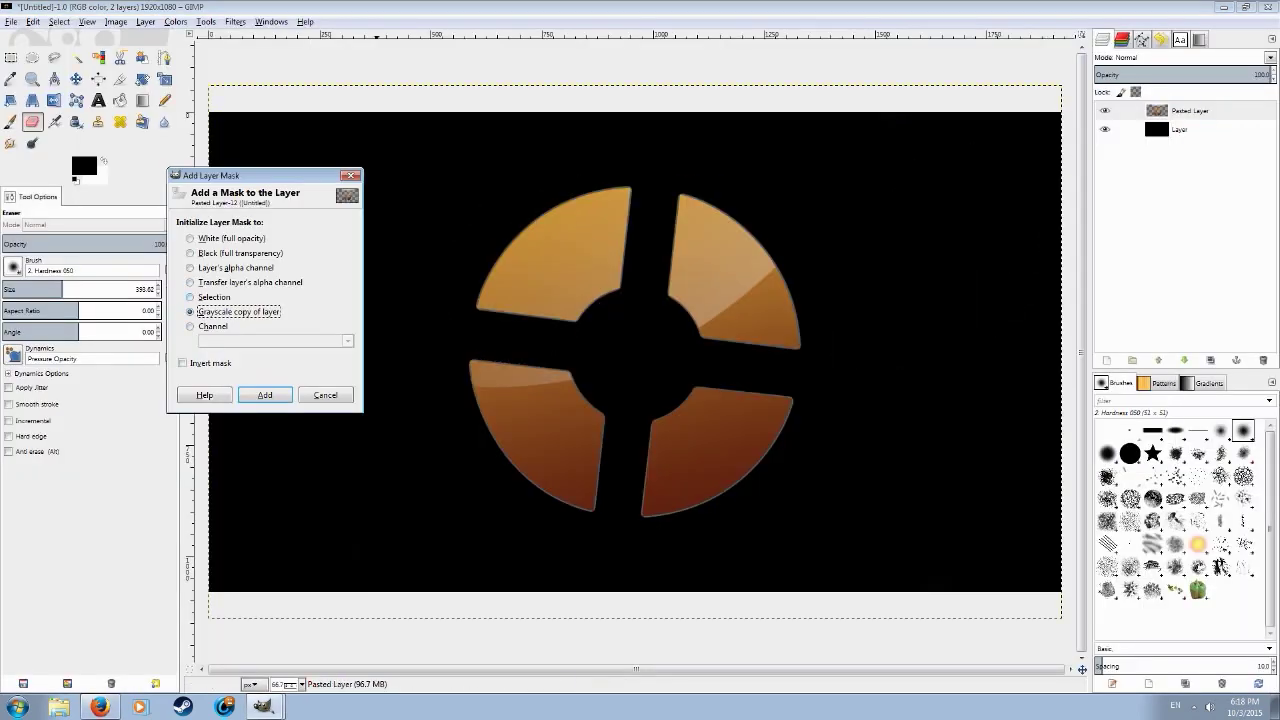
{"action": "left_click", "coordinate": [249, 283]}
{"action": "key", "text": "Return"}
Show the pasted layer's mask to check the logo silhouette, and hide the mask display again.
{"action": "right_click", "coordinate": [1170, 111]}
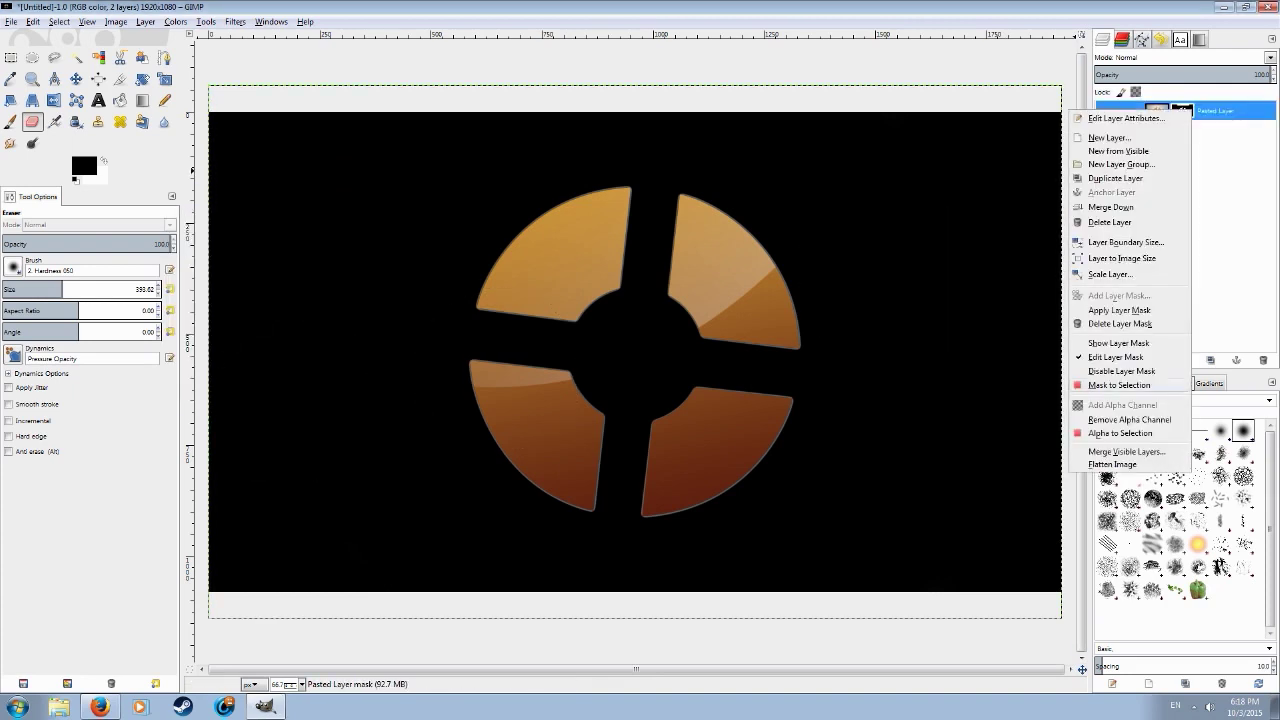
{"action": "key", "text": "Up"}
{"action": "key", "text": "Up"}
{"action": "key", "text": "Up"}
{"action": "key", "text": "Return"}
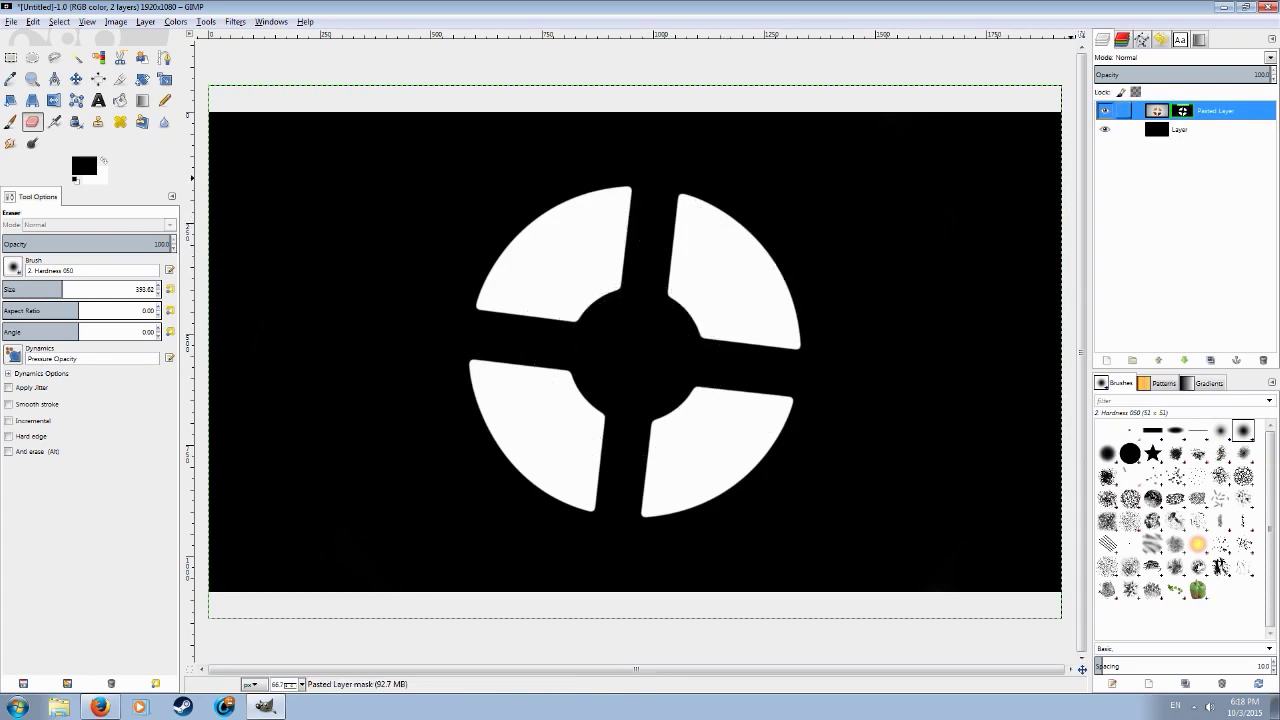
{"action": "right_click", "coordinate": [1183, 110]}
{"action": "key", "text": "Return"}
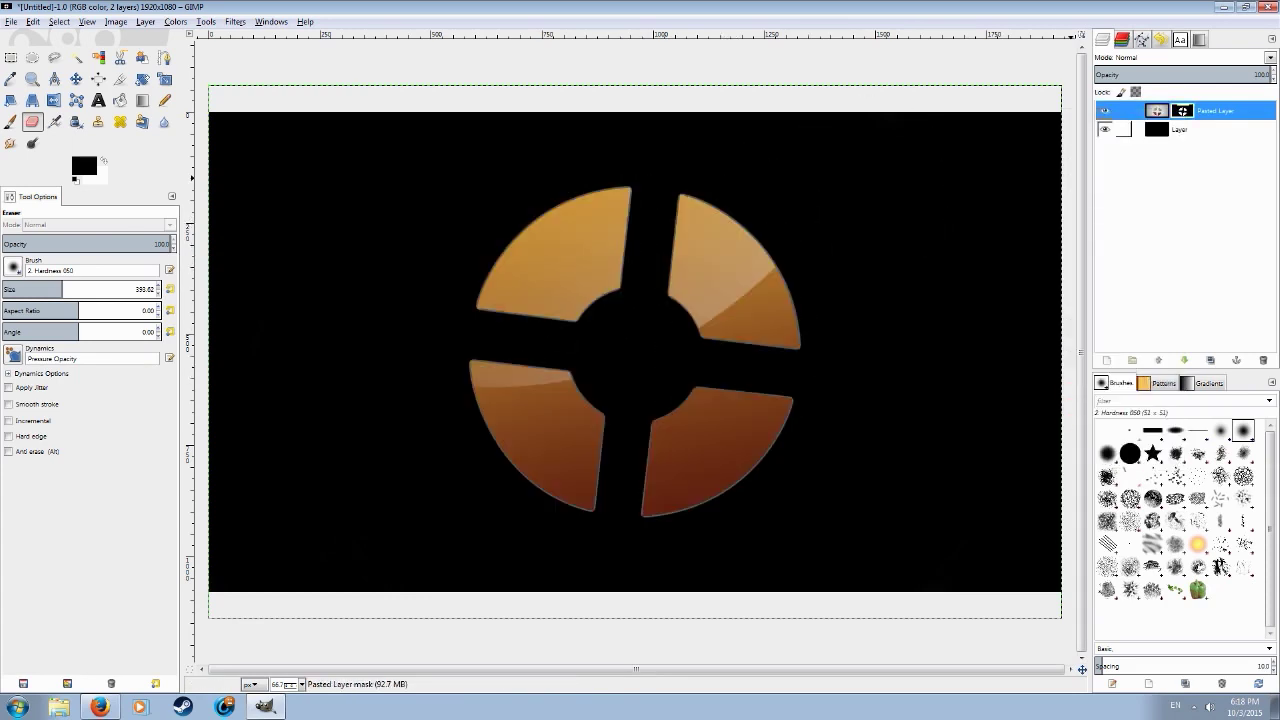
Choose a bright sky-blue foreground colour and paint over all four logo segments on the pasted layer with the Paintbrush.
{"action": "left_click", "coordinate": [165, 100]}
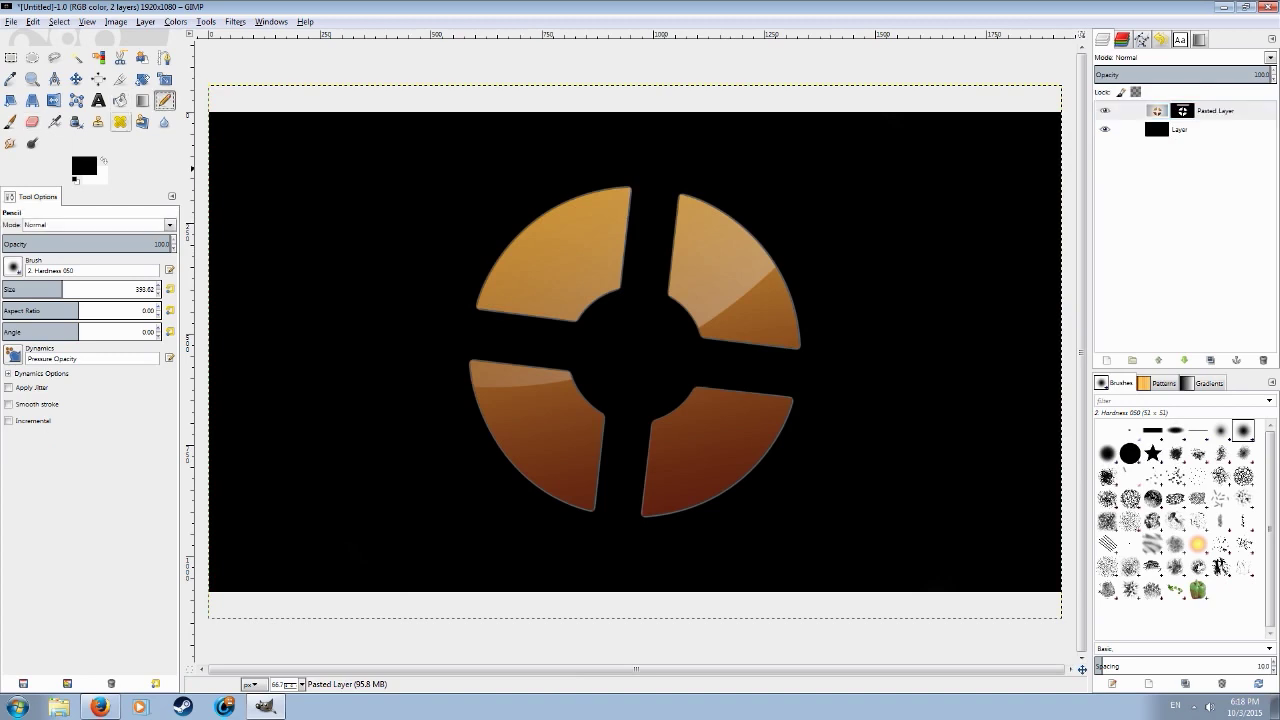
{"action": "left_click", "coordinate": [10, 122]}
{"action": "left_click", "coordinate": [84, 166]}
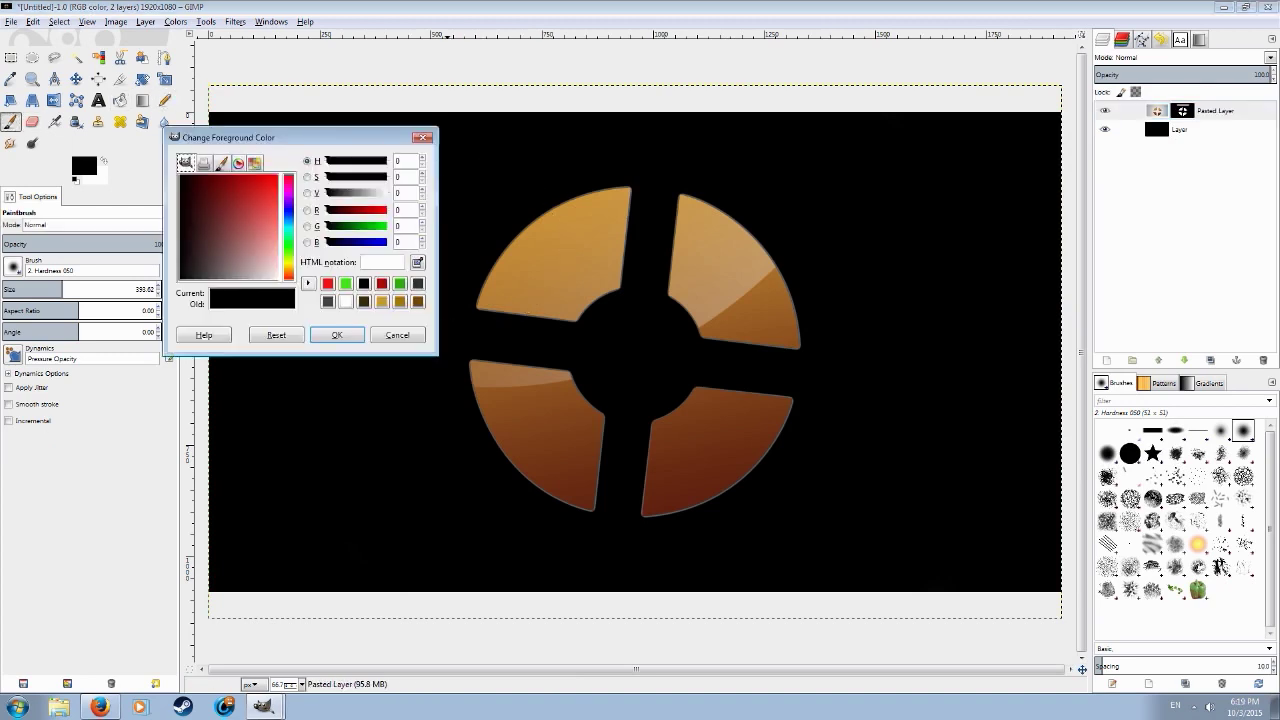
{"action": "left_click", "coordinate": [377, 242]}
{"action": "left_click", "coordinate": [267, 193]}
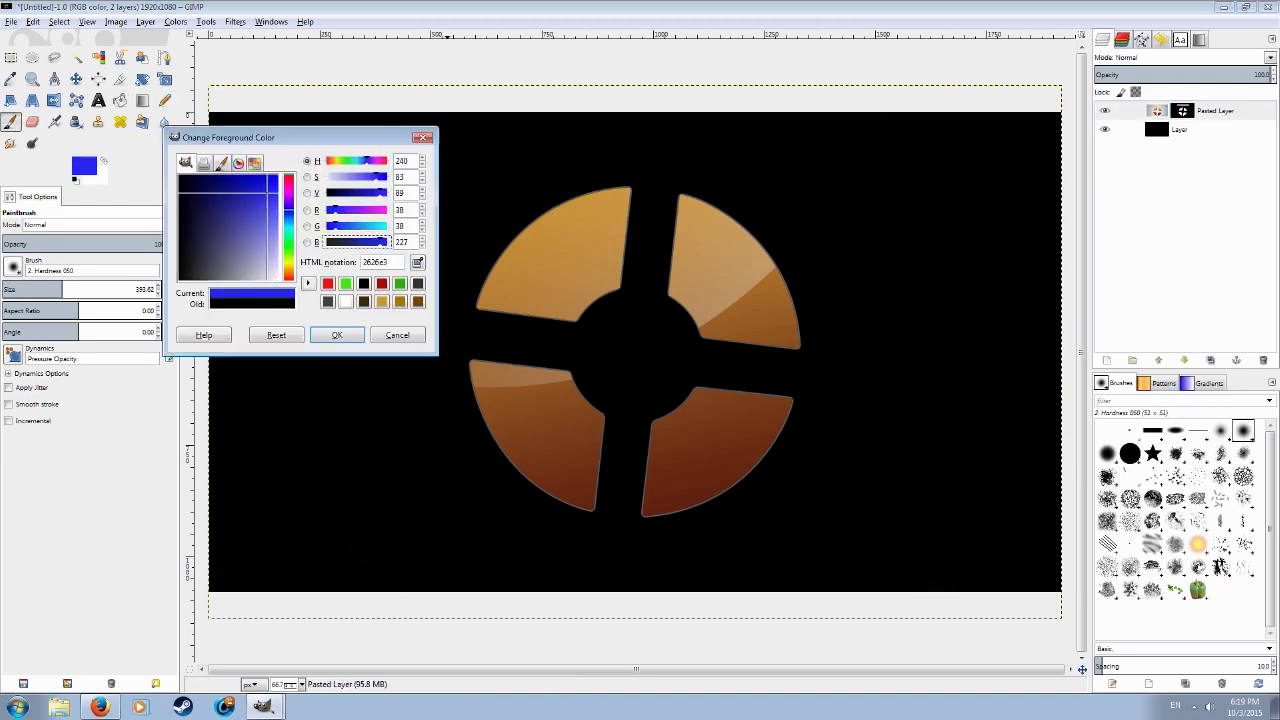
{"action": "left_click", "coordinate": [289, 219]}
{"action": "left_click", "coordinate": [337, 335]}
{"action": "mouse_move", "coordinate": [400, 330]}
{"action": "left_mouse_down"}
{"action": "mouse_move", "coordinate": [464, 334]}
{"action": "mouse_move", "coordinate": [517, 270]}
{"action": "mouse_move", "coordinate": [680, 223]}
{"action": "mouse_move", "coordinate": [580, 315]}
{"action": "mouse_move", "coordinate": [740, 333]}
{"action": "mouse_move", "coordinate": [658, 432]}
{"action": "mouse_move", "coordinate": [660, 478]}
{"action": "left_mouse_up"}
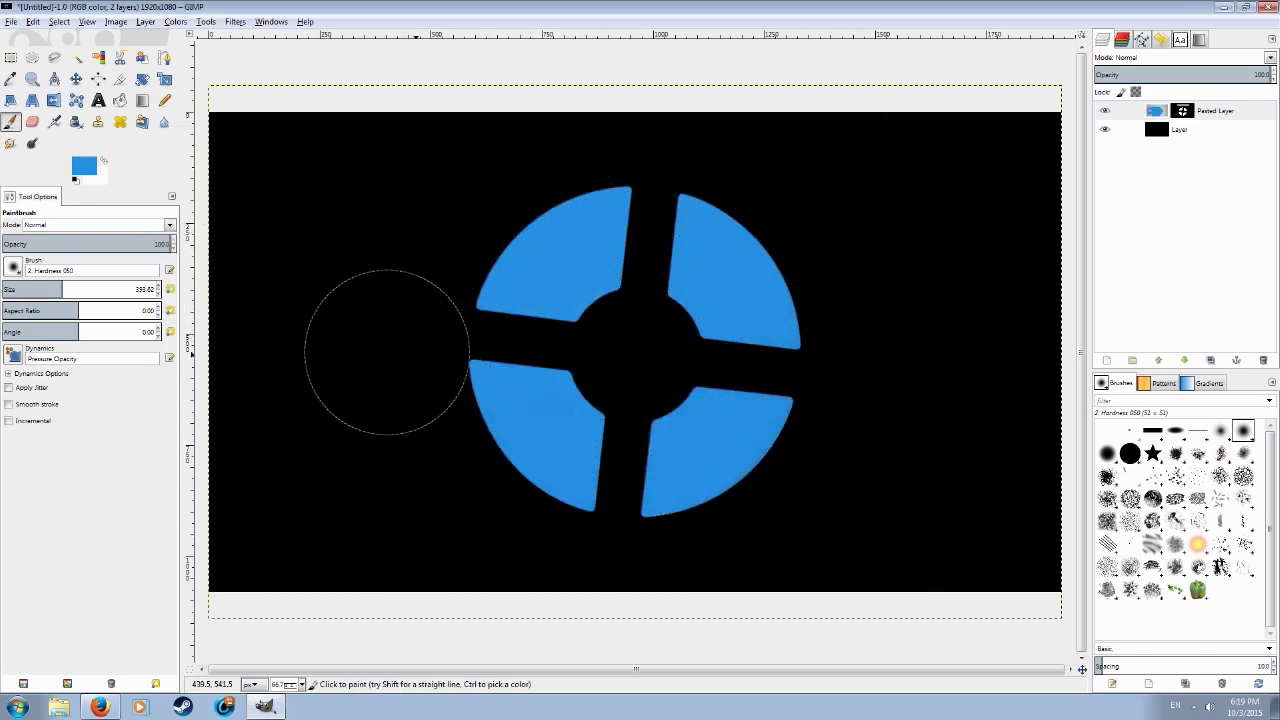
Fill the black background layer beneath the logo with white using Bucket Fill.
{"action": "left_click", "coordinate": [1180, 129]}
{"action": "left_click", "coordinate": [120, 100]}
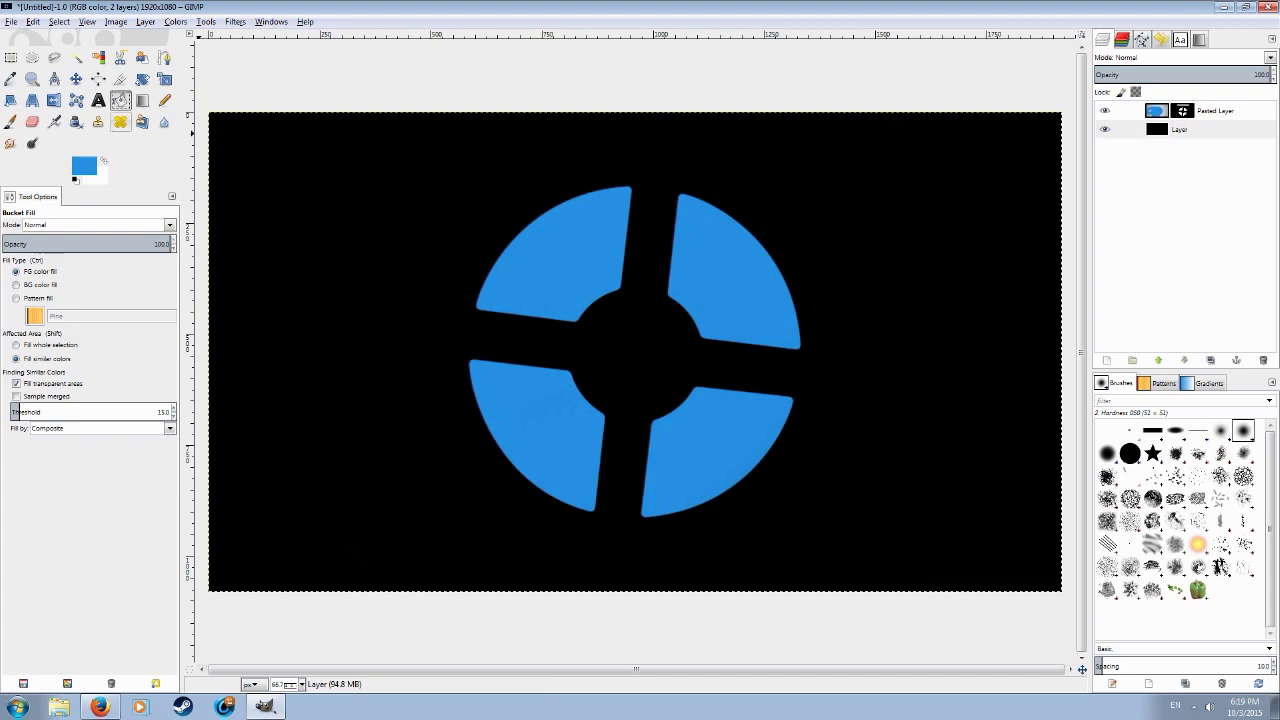
{"action": "key", "text": "x"}
{"action": "left_click", "coordinate": [428, 342]}
{"action": "scroll", "coordinate": [428, 342], "scroll_direction": "down", "scroll_amount": 2}
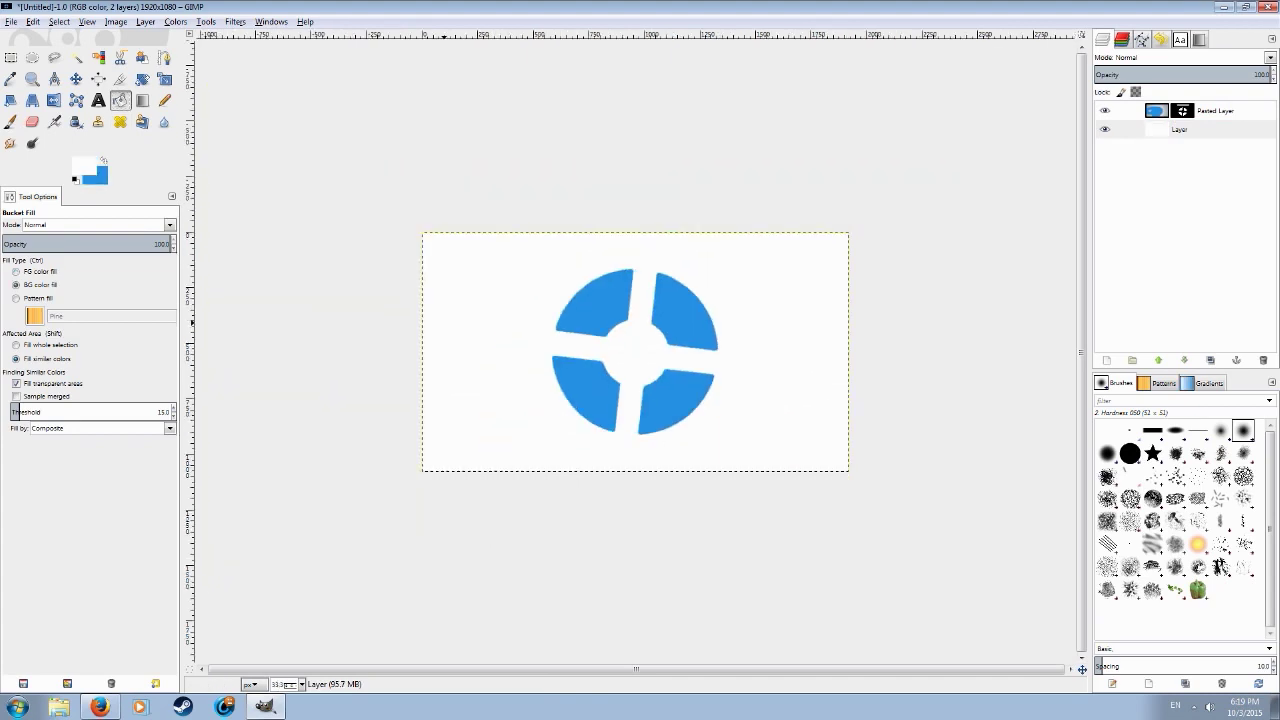
Choose light grey d0d0d0 as the foreground colour and fill the background layer with it.
{"action": "left_click", "coordinate": [85, 166]}
{"action": "left_click_drag", "start_coordinate": [264, 277], "coordinate": [258, 280]}
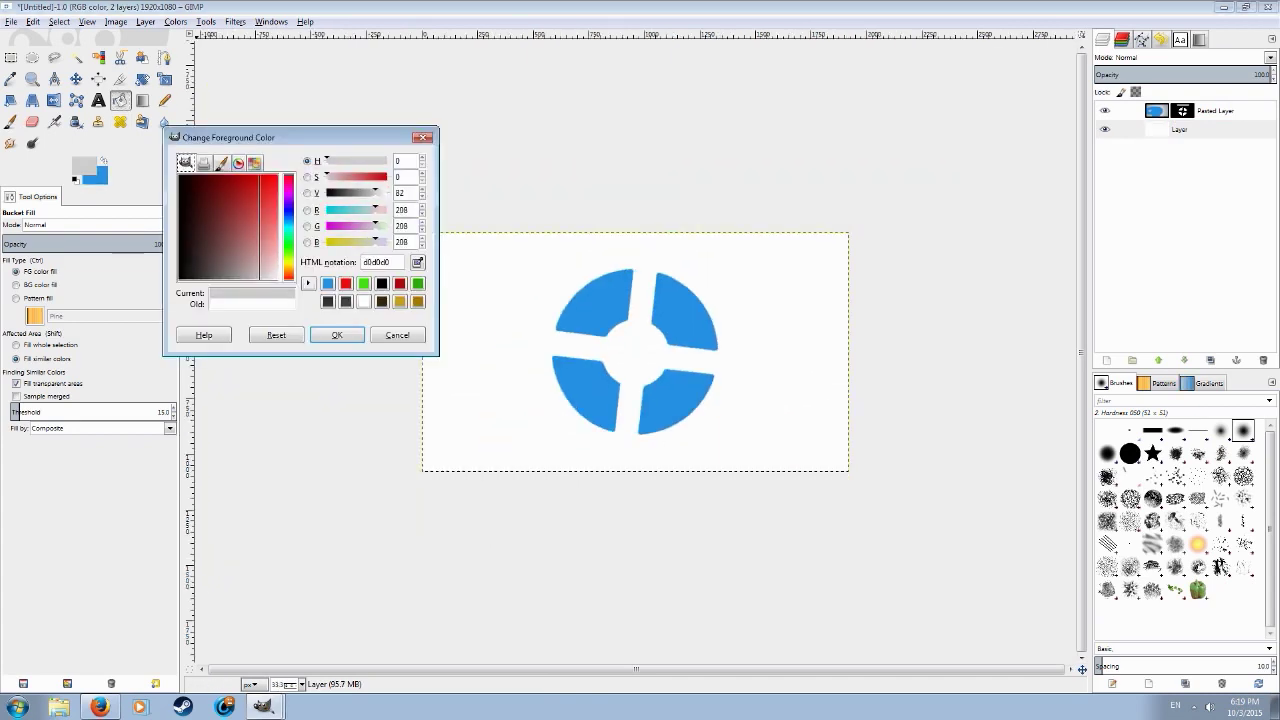
{"action": "left_click", "coordinate": [337, 335]}
{"action": "left_click", "coordinate": [477, 390]}
{"action": "scroll", "coordinate": [477, 390], "scroll_direction": "up", "scroll_amount": 2}
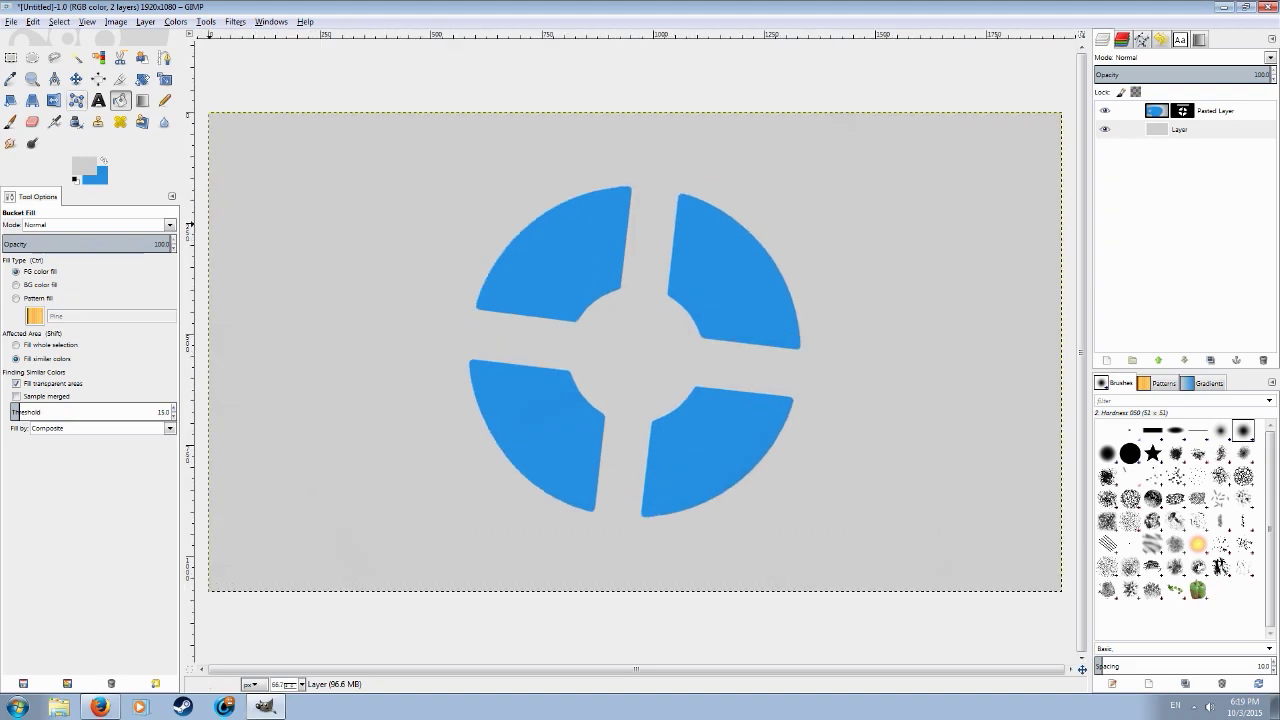
Draw a white FG to Transparent linear Blend gradient upward across the background layer.
{"action": "left_click", "coordinate": [142, 100]}
{"action": "left_click", "coordinate": [20, 267]}
{"action": "left_click", "coordinate": [62, 337]}
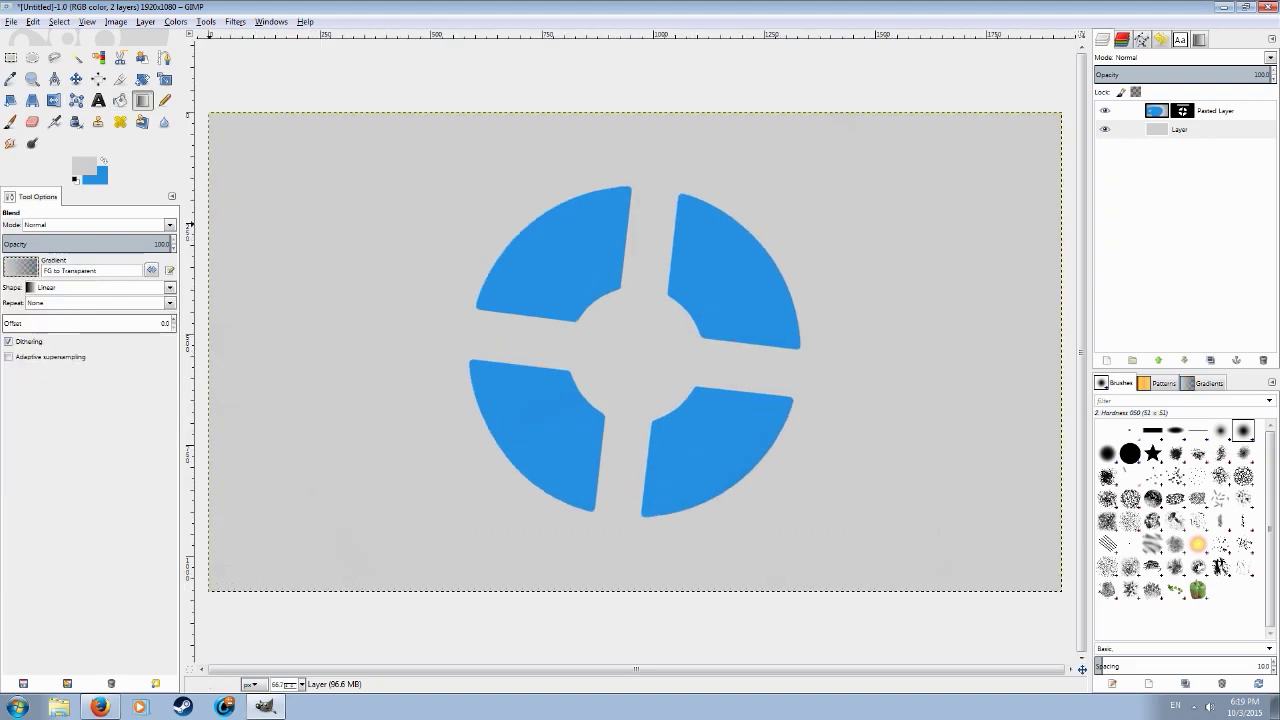
{"action": "left_click", "coordinate": [85, 166]}
{"action": "left_click_drag", "start_coordinate": [228, 238], "coordinate": [277, 280]}
{"action": "left_click", "coordinate": [337, 335]}
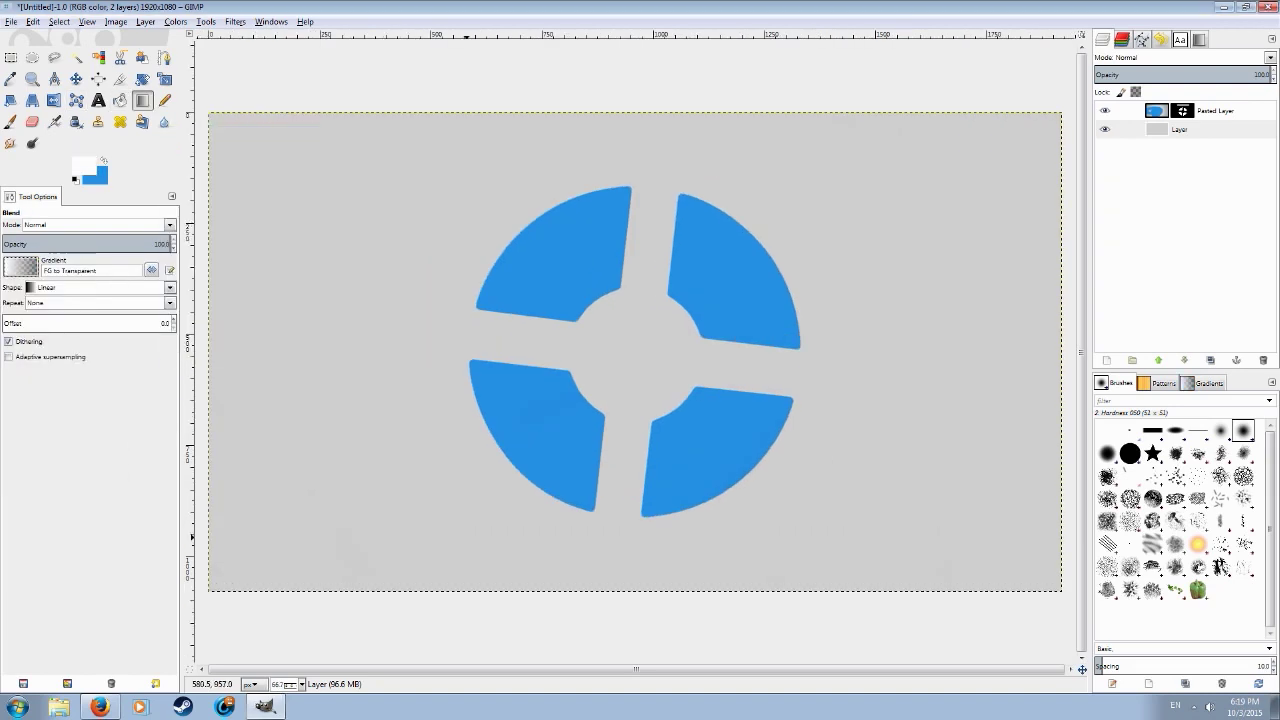
{"action": "left_click_drag", "start_coordinate": [466, 590], "coordinate": [466, 136]}
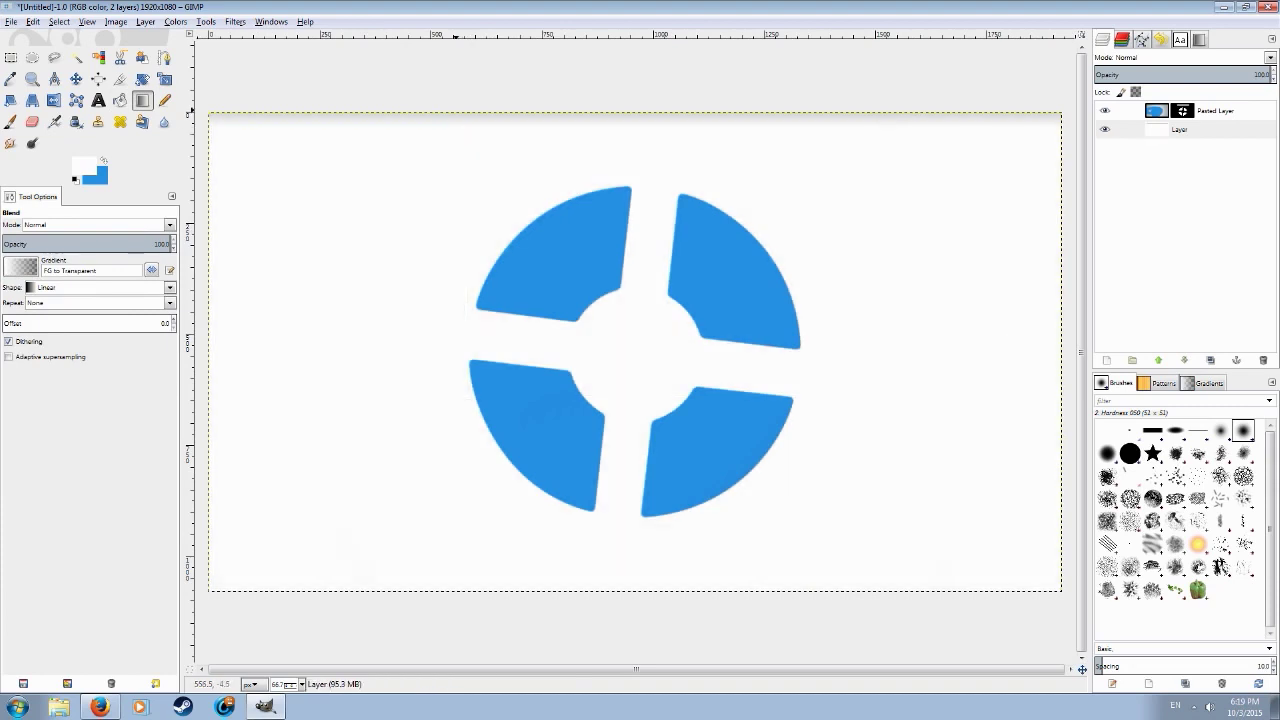
{"action": "scroll", "coordinate": [429, 522], "scroll_direction": "down", "scroll_amount": 1}
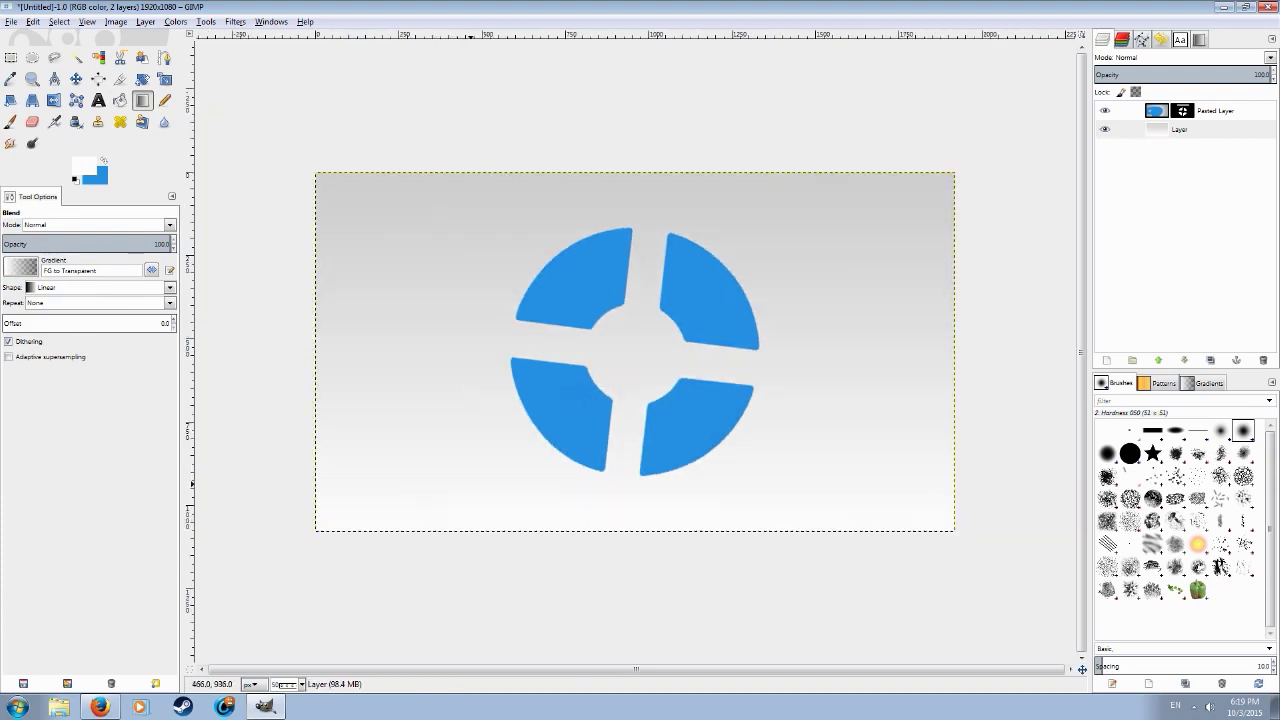
Undo the upward gradient and draw the white-to-transparent gradient from the canvas's upper edge down to its lower edge.
{"action": "key", "text": "ctrl+z"}
{"action": "left_click_drag", "start_coordinate": [521, 172], "coordinate": [502, 532]}
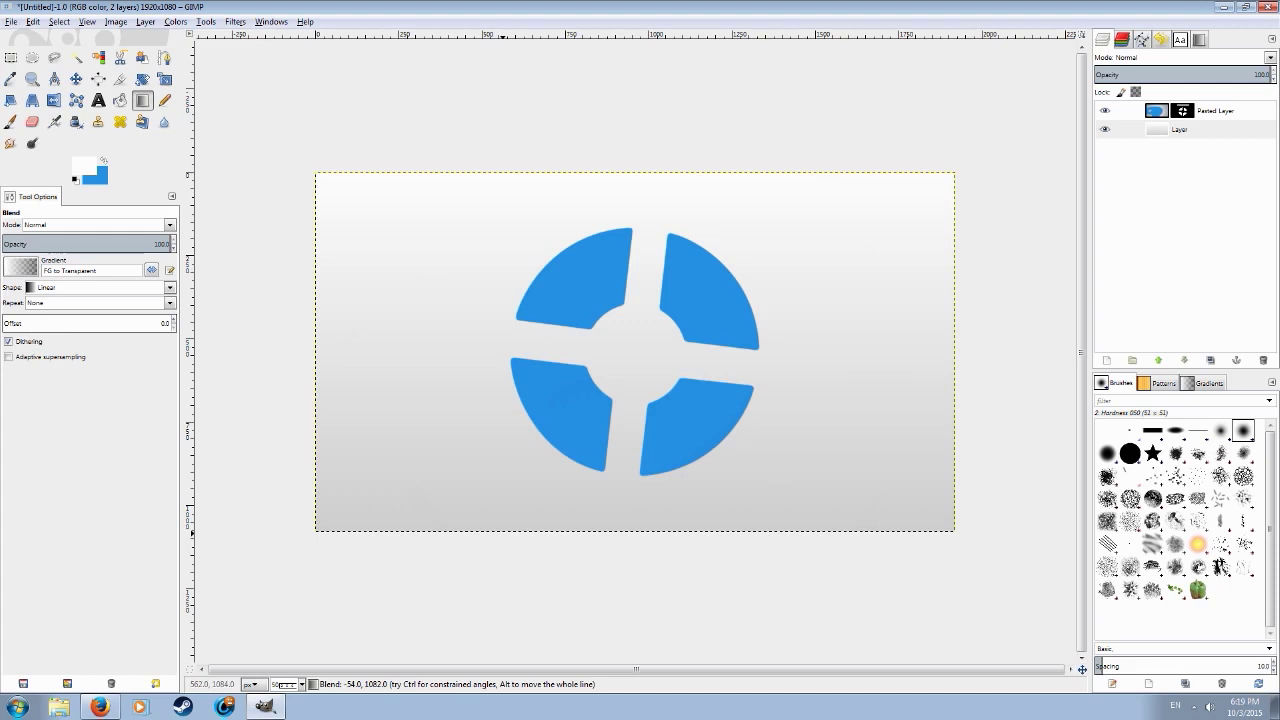
{"action": "key", "text": "minus"}
{"action": "key", "text": "minus"}
{"action": "key", "text": "minus"}
{"action": "key", "text": "plus"}
{"action": "key", "text": "plus"}
{"action": "key", "text": "plus"}
{"action": "key", "text": "plus"}
Switch to Firefox to examine the background and logo in the YouTube speed-drawing reference, and return to GIMP.
{"action": "key", "text": "alt+Tab"}
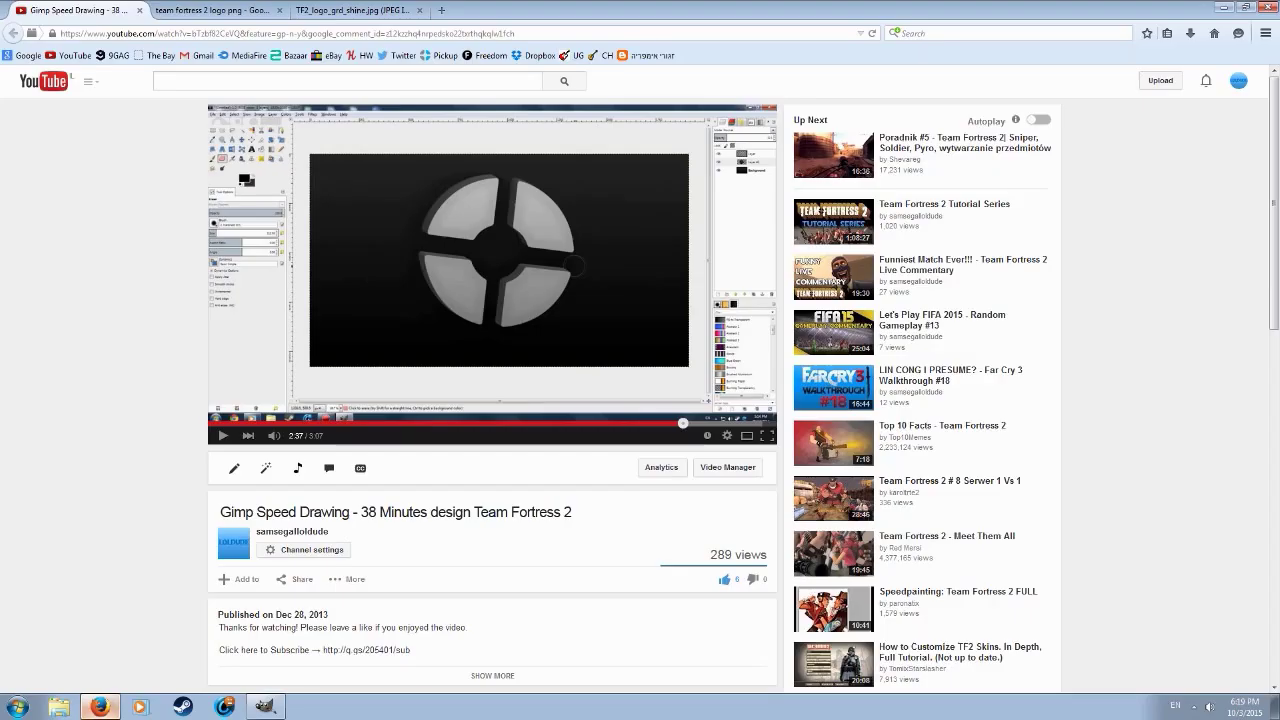
{"action": "key", "text": "alt+Tab"}
{"action": "left_click", "coordinate": [100, 707]}
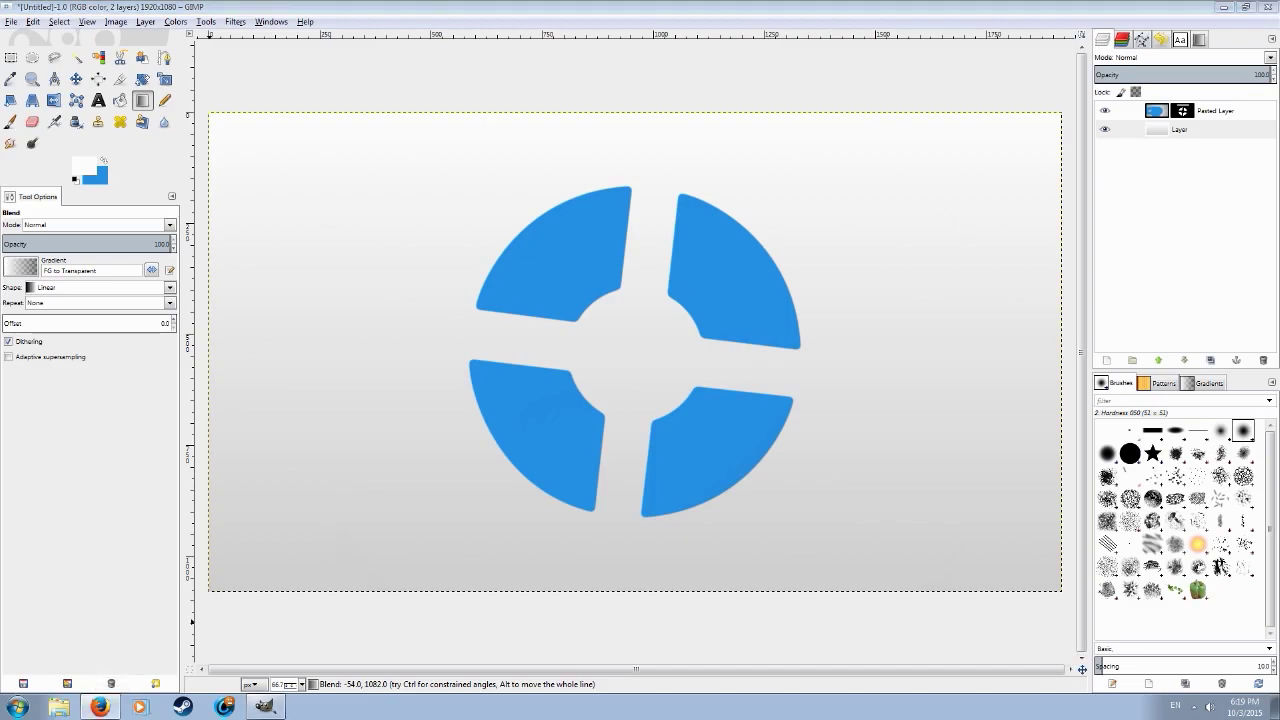
{"action": "scroll", "coordinate": [490, 400], "scroll_direction": "down", "scroll_amount": 4}
{"action": "scroll", "coordinate": [490, 400], "scroll_direction": "up", "scroll_amount": 5}
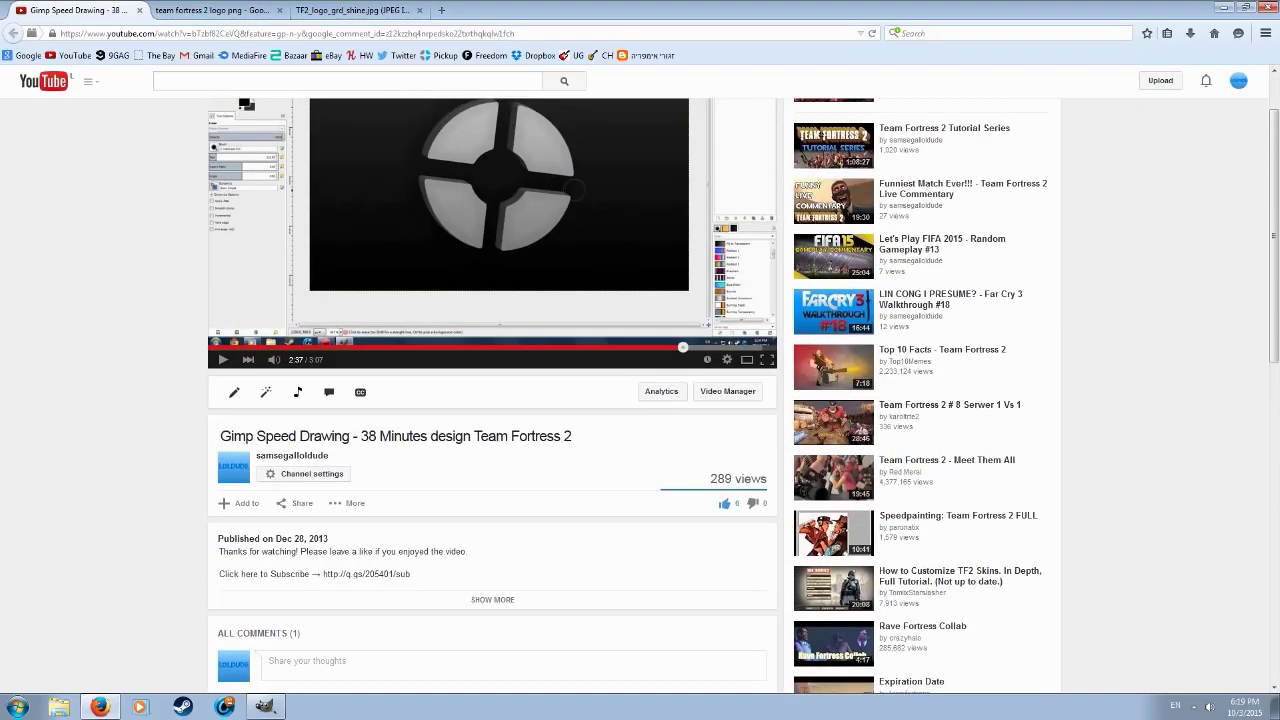
{"action": "left_click", "coordinate": [264, 706]}
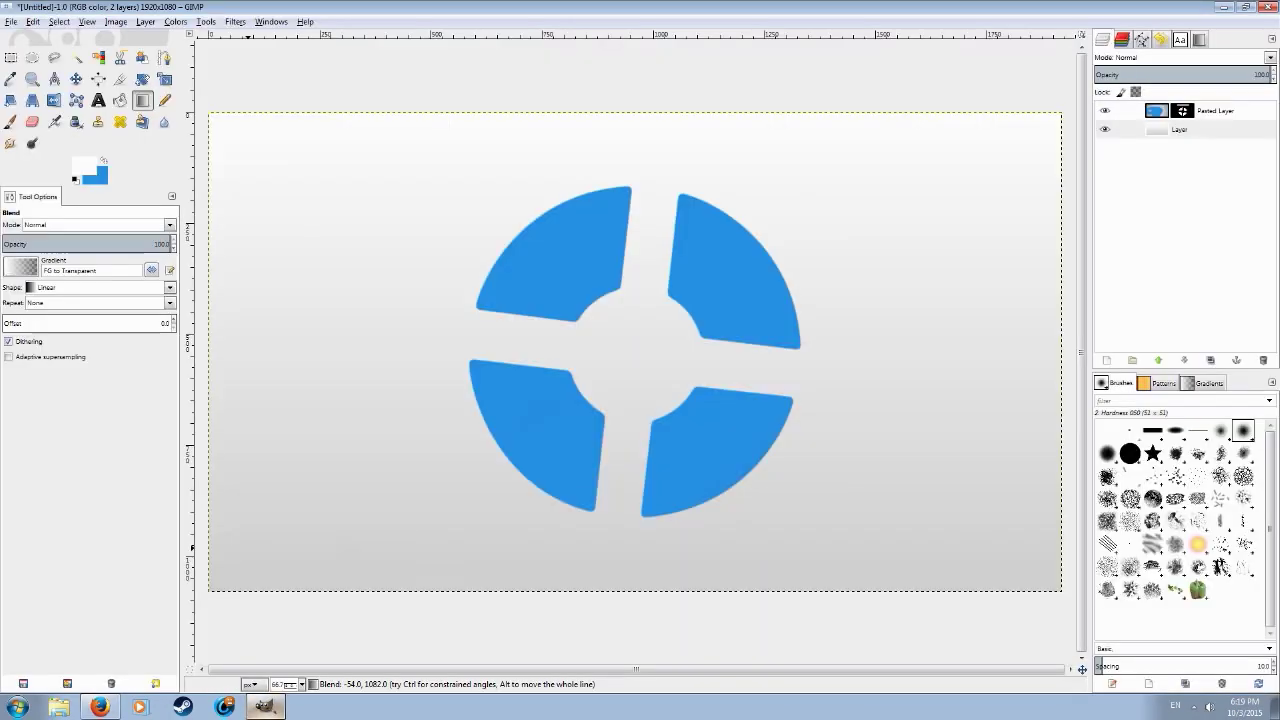
{"action": "left_click", "coordinate": [265, 706]}
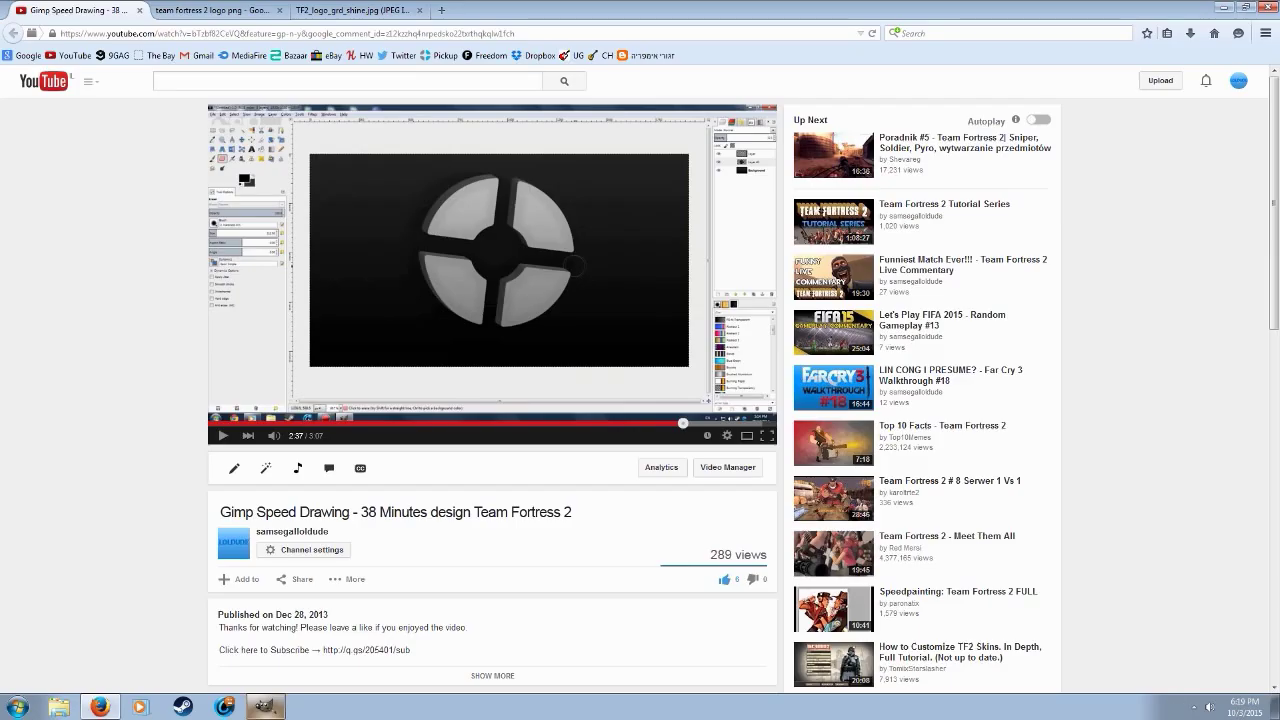
{"action": "left_click", "coordinate": [265, 706]}
Set the foreground colour to dark grey 4d4d4d and the background colour to black for the gradient on the background layer.
{"action": "left_click", "coordinate": [1180, 130]}
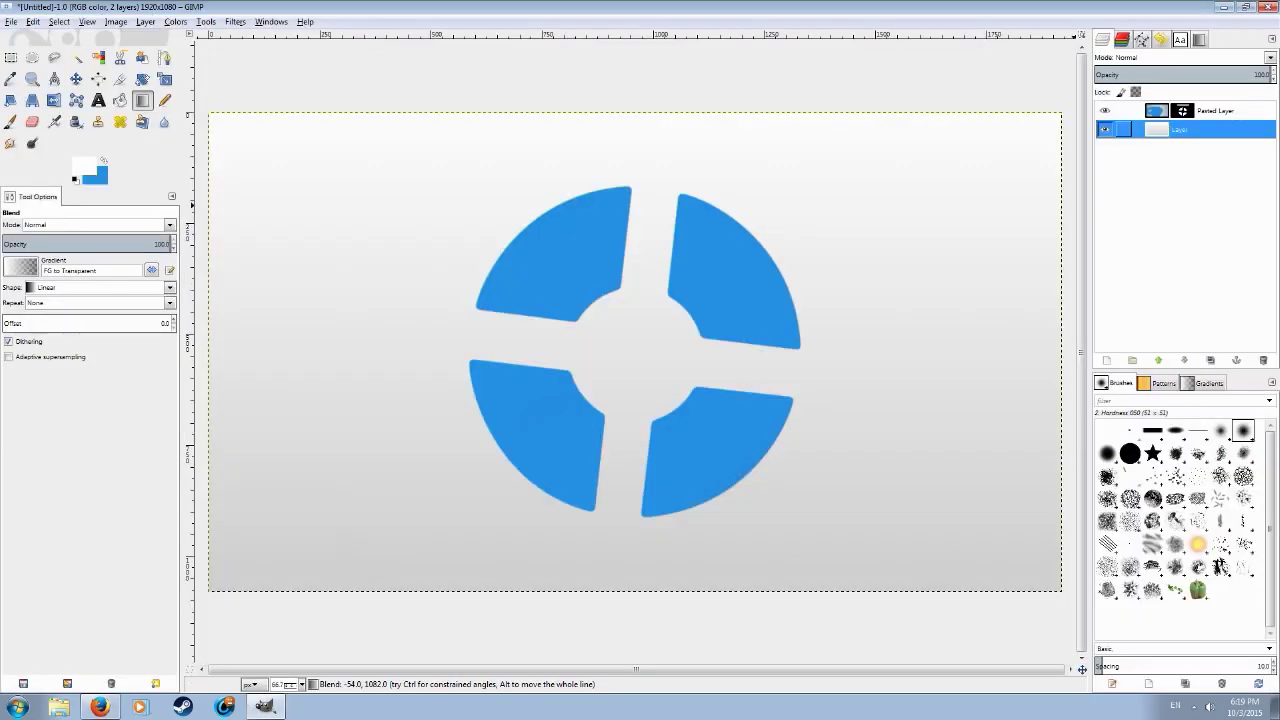
{"action": "left_click", "coordinate": [20, 267]}
{"action": "left_click", "coordinate": [66, 373]}
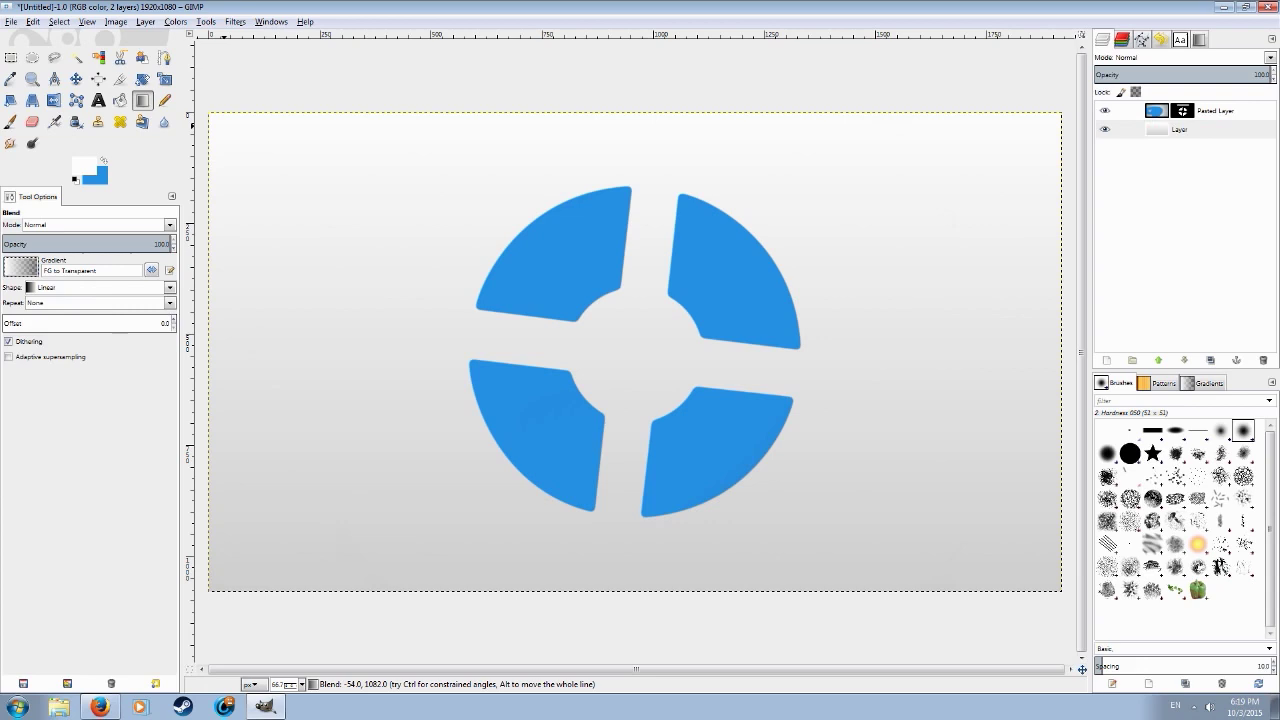
{"action": "left_click", "coordinate": [83, 165]}
{"action": "mouse_move", "coordinate": [203, 265]}
{"action": "left_mouse_down"}
{"action": "mouse_move", "coordinate": [179, 281]}
{"action": "mouse_move", "coordinate": [226, 280]}
{"action": "mouse_move", "coordinate": [208, 281]}
{"action": "left_mouse_up"}
{"action": "left_click", "coordinate": [337, 335]}
{"action": "left_click", "coordinate": [103, 160]}
{"action": "left_click", "coordinate": [84, 166]}
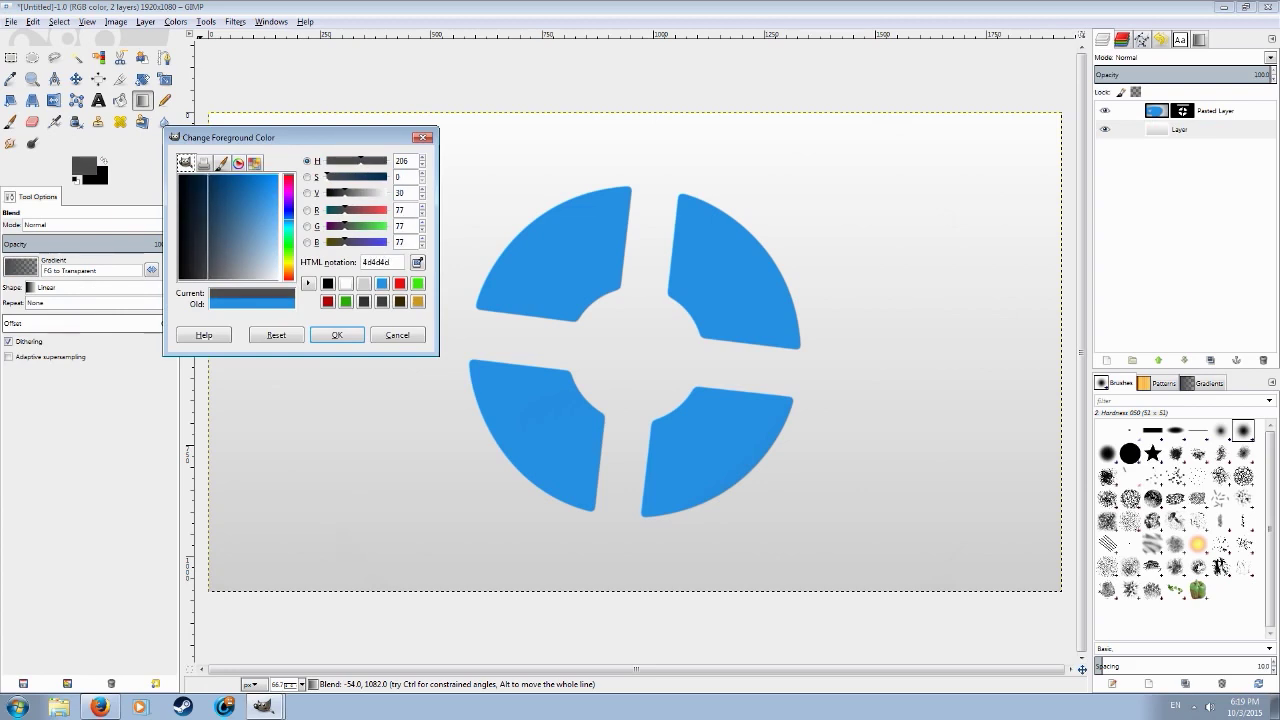
{"action": "key", "text": "Return"}
Try upward dark-grey gradients across the background layer, first with FG to Transparent and then with FG to BG (RGB).
{"action": "left_click", "coordinate": [1180, 129]}
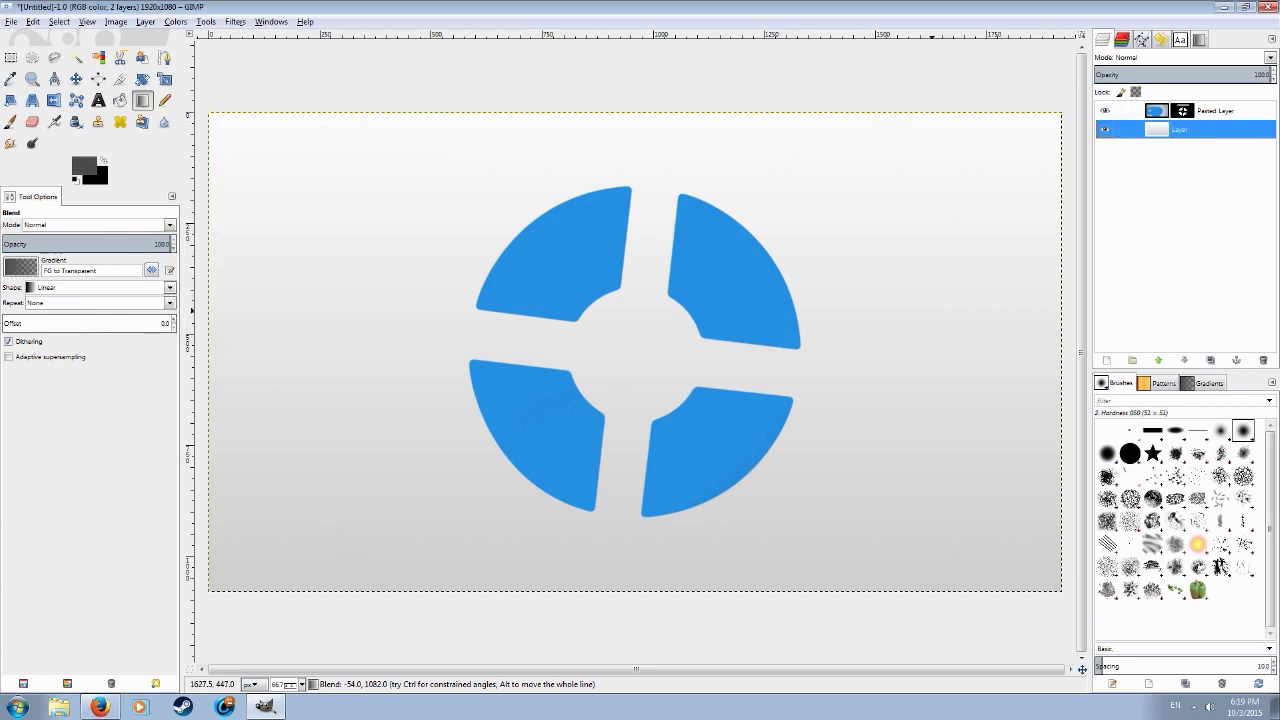
{"action": "left_click_drag", "start_coordinate": [624, 592], "coordinate": [624, 113]}
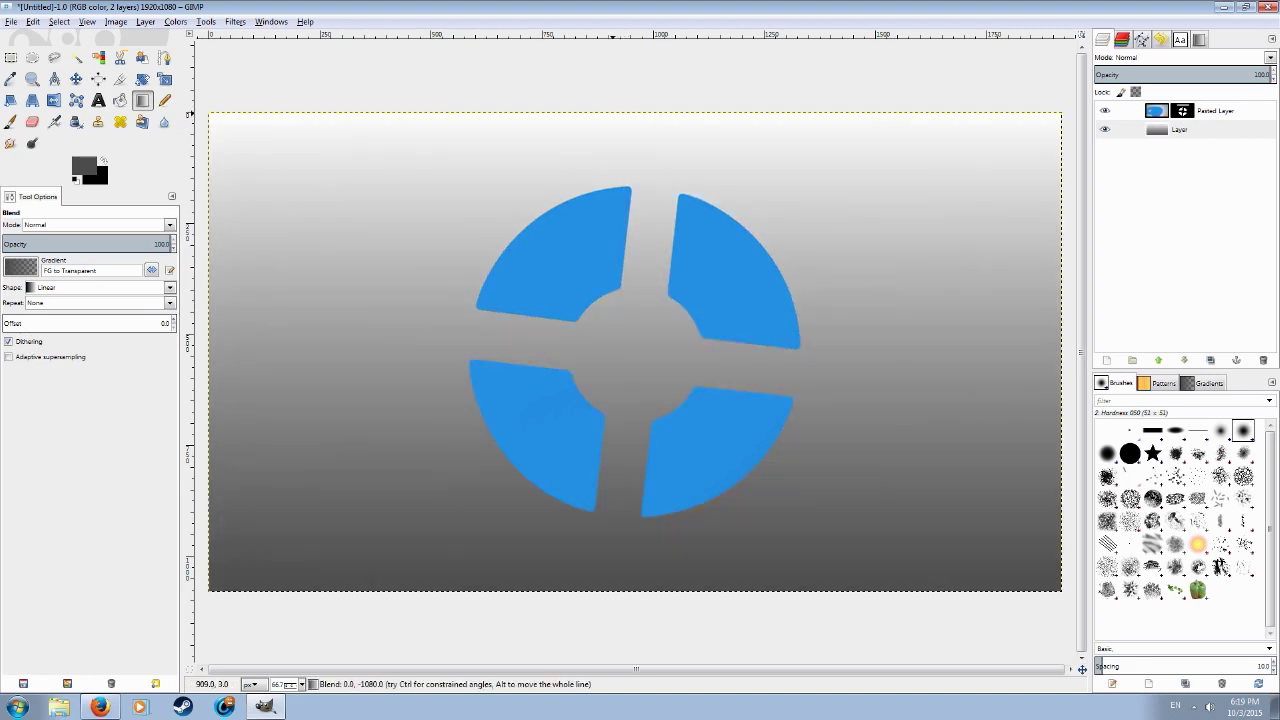
{"action": "left_click", "coordinate": [20, 267]}
{"action": "left_click", "coordinate": [68, 352]}
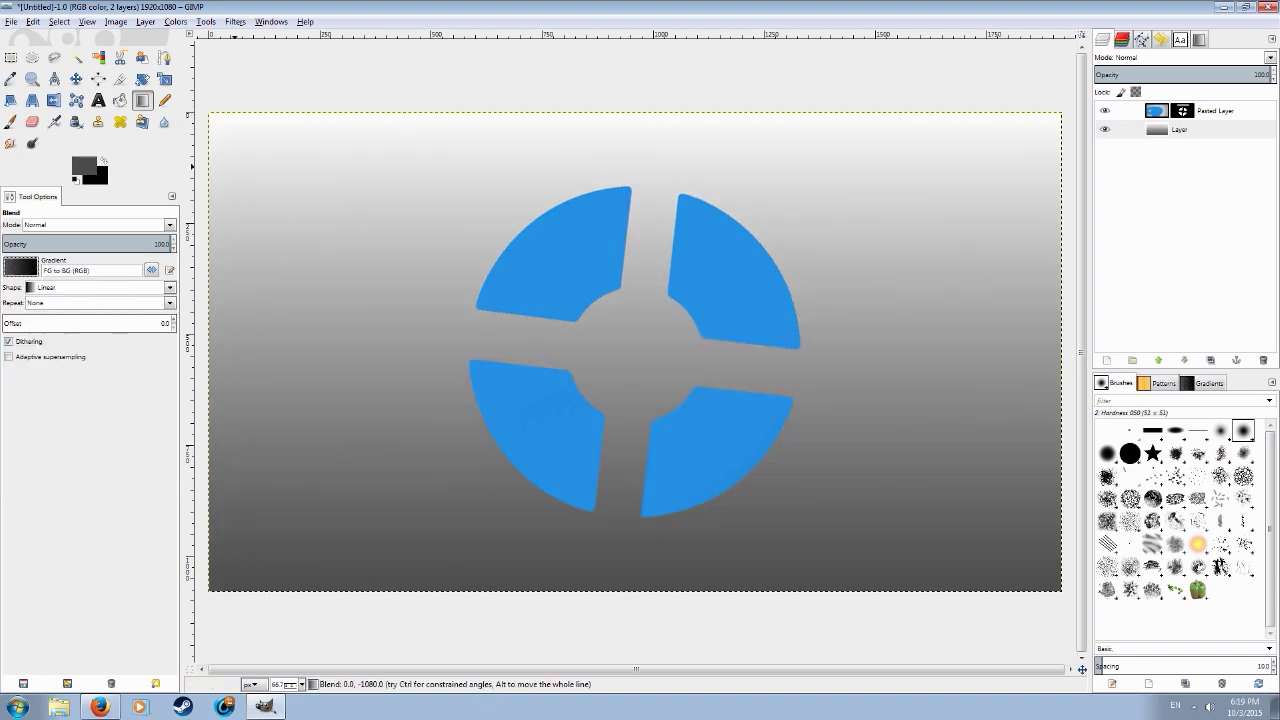
{"action": "left_click_drag", "start_coordinate": [653, 583], "coordinate": [636, 111]}
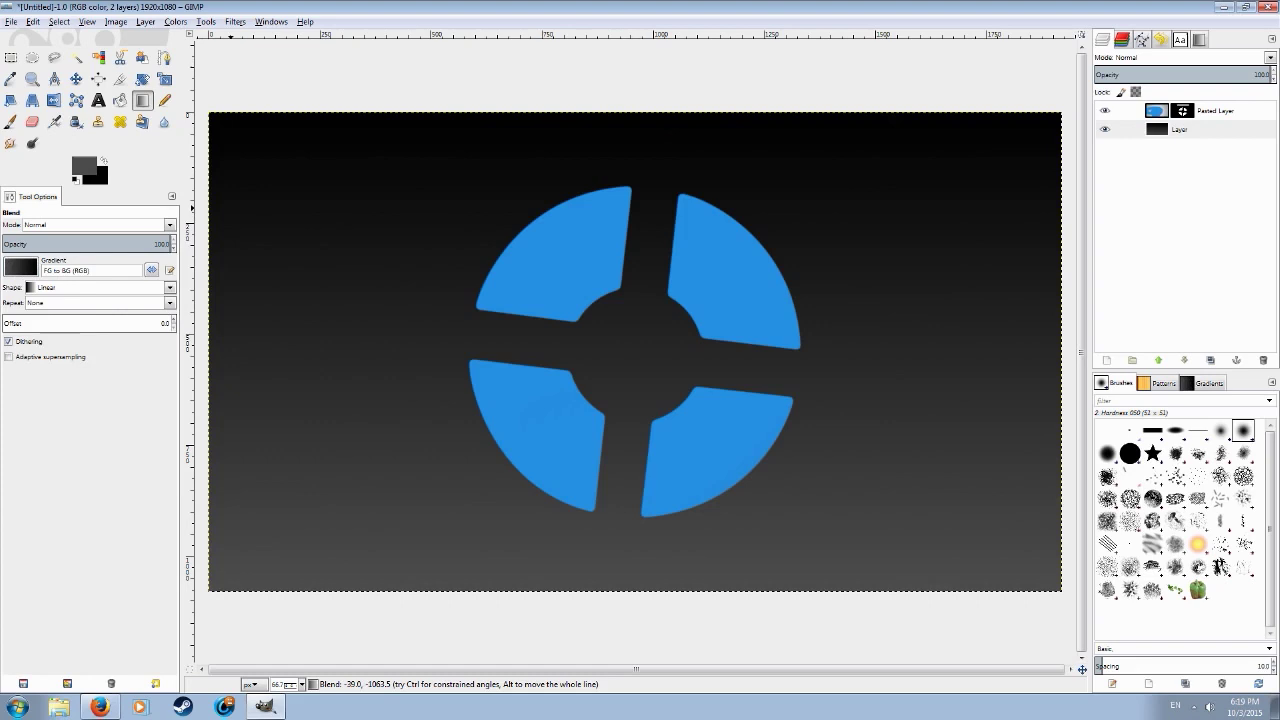
Swap the foreground and background colours and redraw the FG to BG (RGB) gradient from the canvas's lower edge to its upper edge.
{"action": "left_click", "coordinate": [20, 267]}
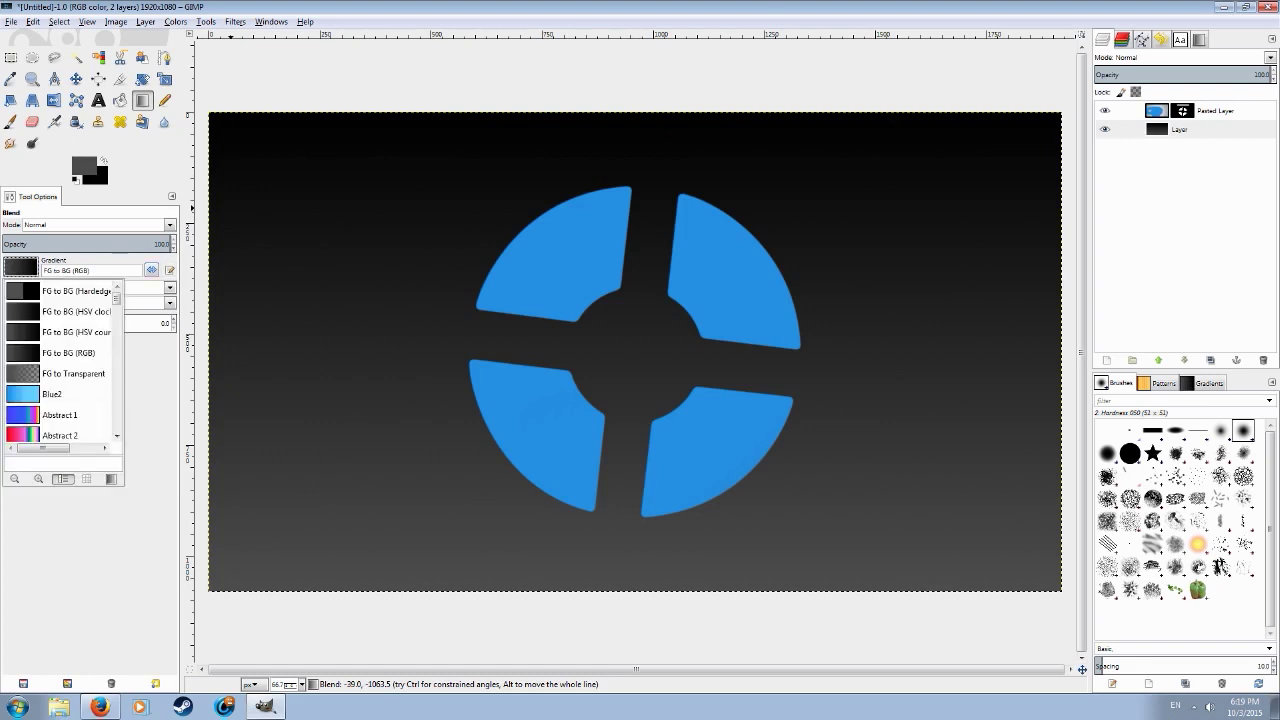
{"action": "left_click", "coordinate": [68, 352]}
{"action": "left_click", "coordinate": [103, 160]}
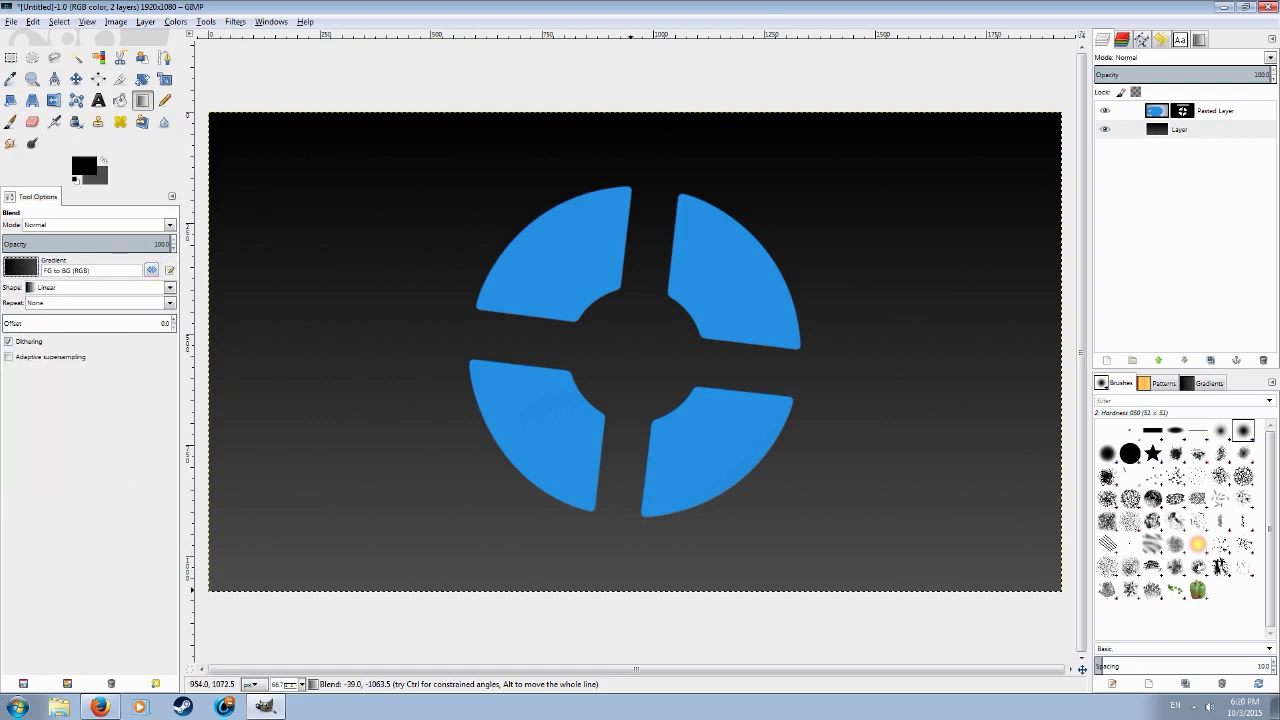
{"action": "left_click_drag", "start_coordinate": [614, 584], "coordinate": [616, 113]}
{"action": "key", "text": "minus"}
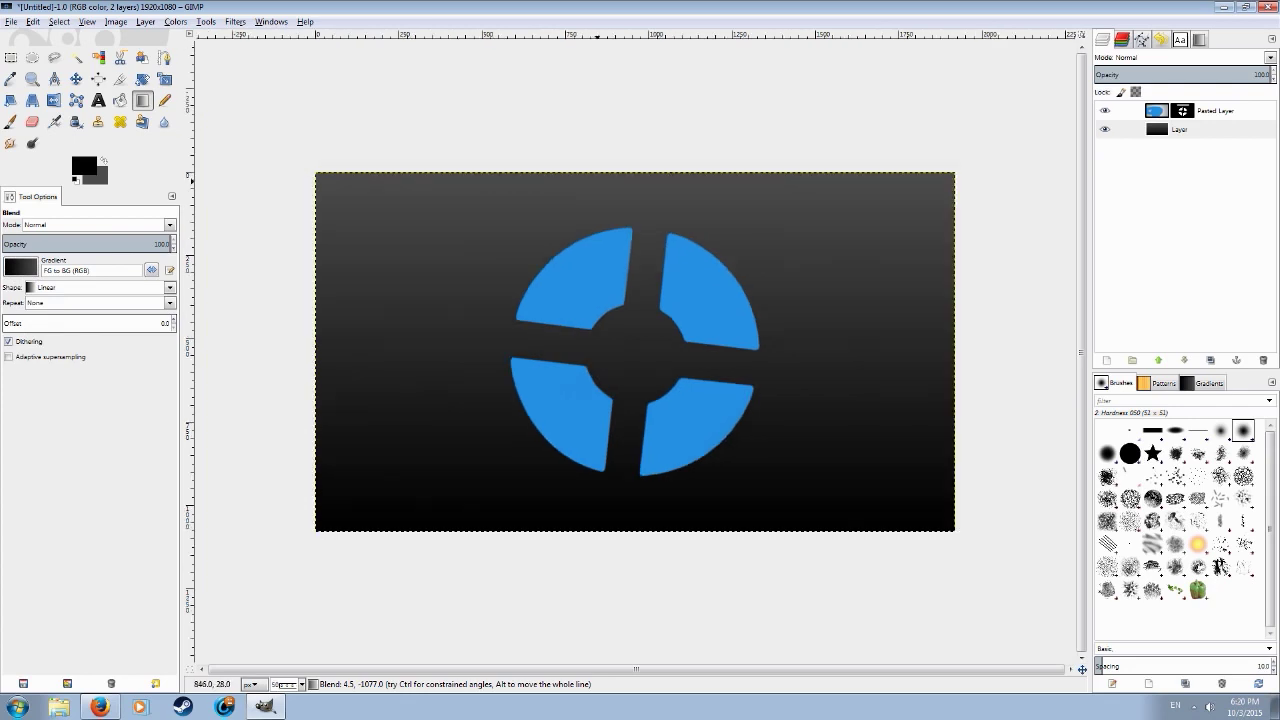
Redraw the black-to-dark-grey gradient upward with strokes extending beyond the canvas, finishing with one about 1422 px long.
{"action": "left_click_drag", "start_coordinate": [621, 531], "coordinate": [622, 170]}
{"action": "key", "text": "minus"}
{"action": "left_click_drag", "start_coordinate": [613, 520], "coordinate": [613, 158]}
{"action": "key", "text": "plus"}
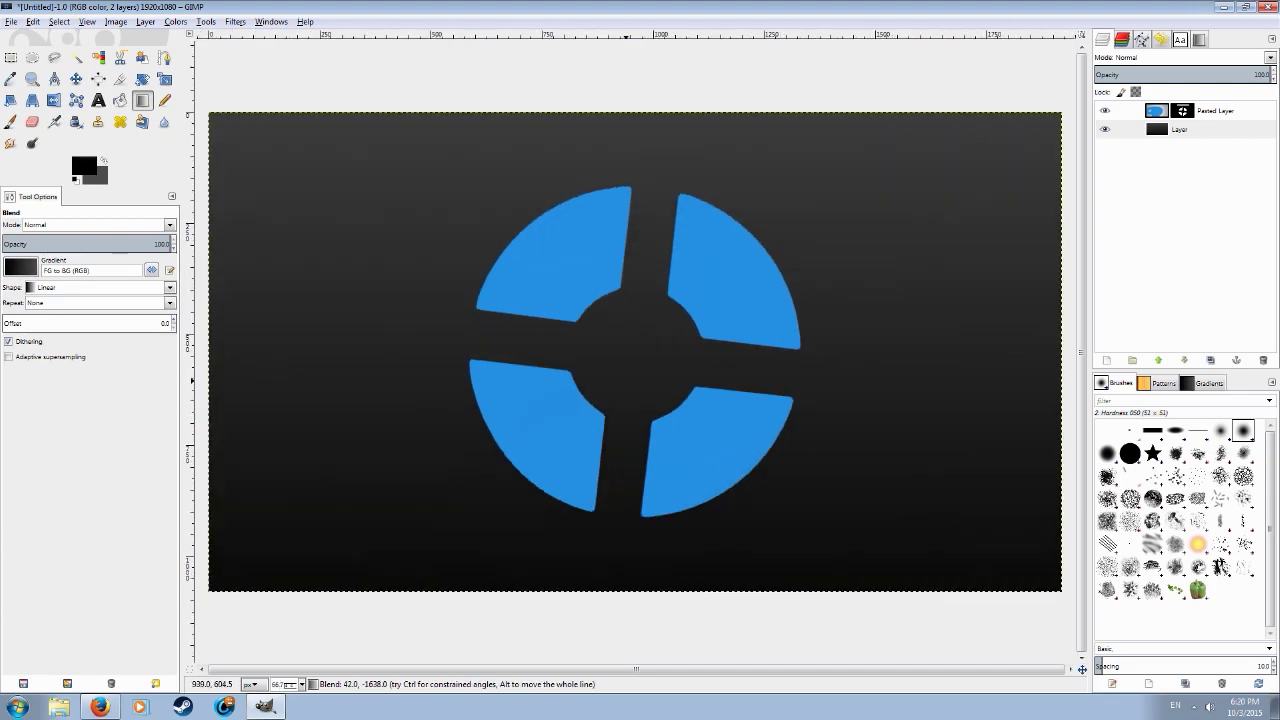
{"action": "key", "text": "minus"}
{"action": "left_click_drag", "start_coordinate": [615, 512], "coordinate": [612, 192]}
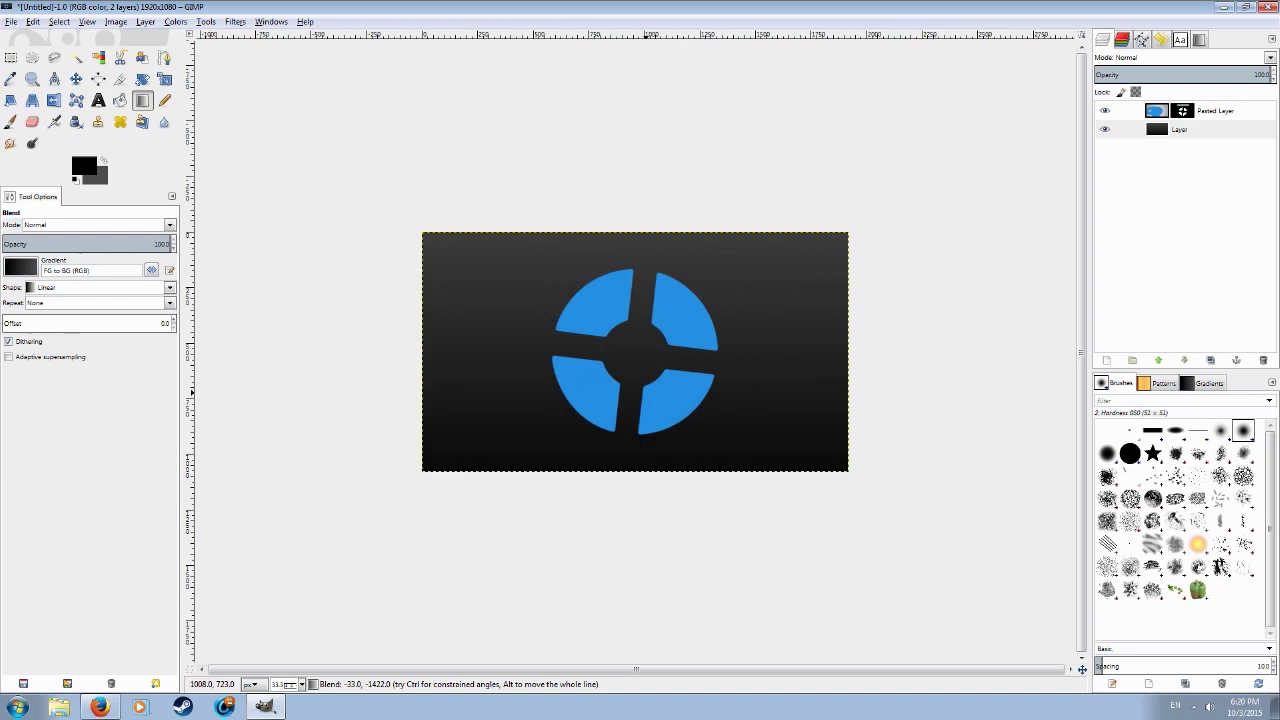
{"action": "scroll", "coordinate": [664, 394], "scroll_direction": "up", "scroll_amount": 3}
{"action": "scroll", "coordinate": [690, 385], "scroll_direction": "down", "scroll_amount": 1}
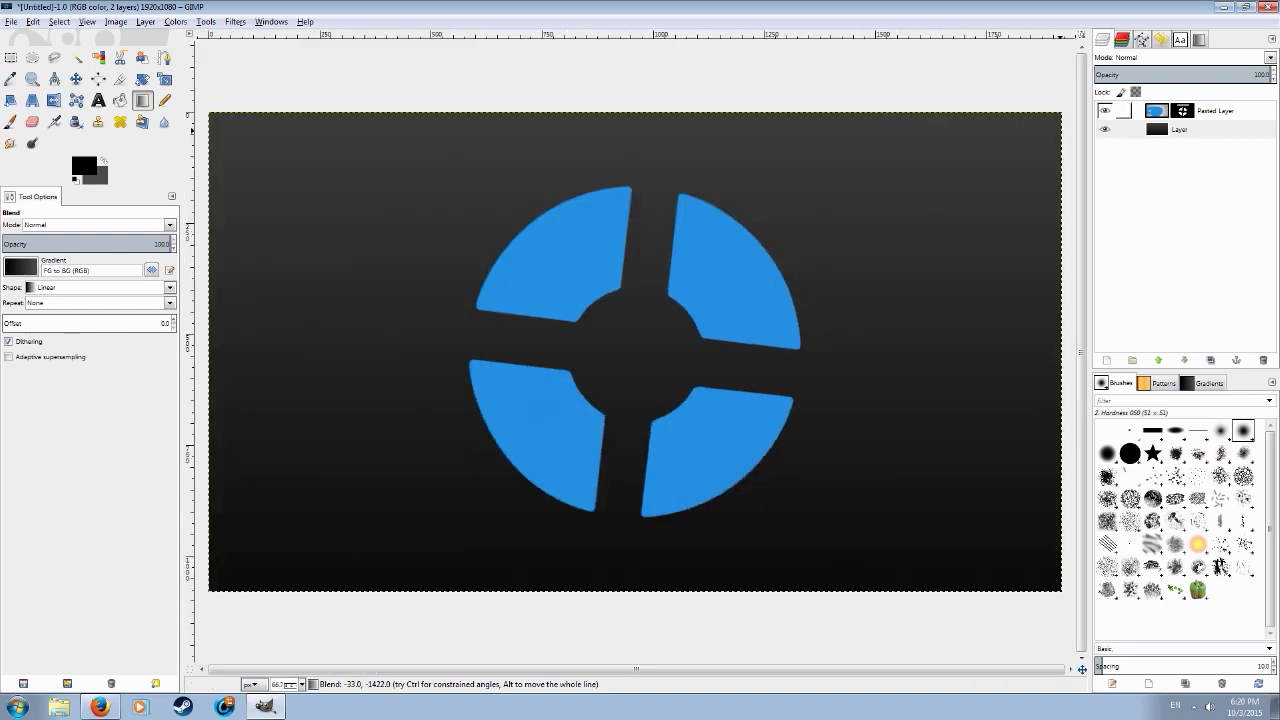
Choose a medium-grey foreground colour and paint over all four logo segments on the pasted layer with the Paintbrush.
{"action": "left_click", "coordinate": [1215, 111]}
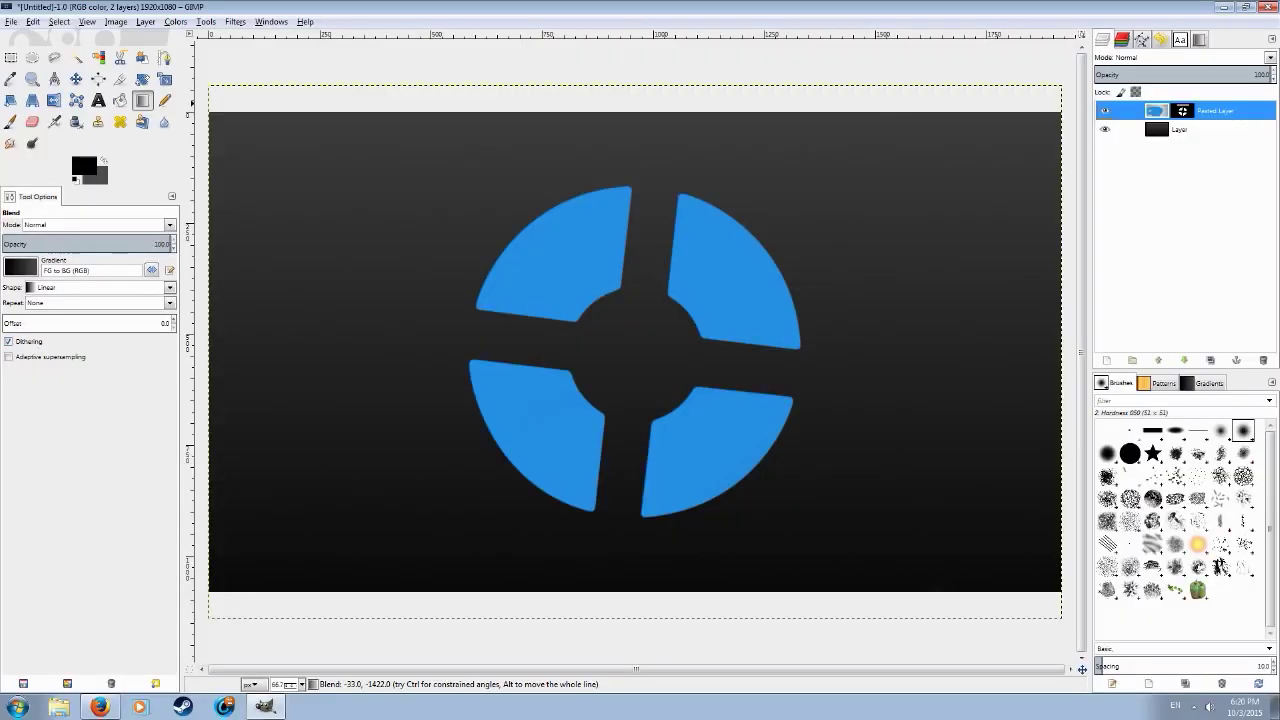
{"action": "left_click", "coordinate": [10, 122]}
{"action": "left_click", "coordinate": [84, 166]}
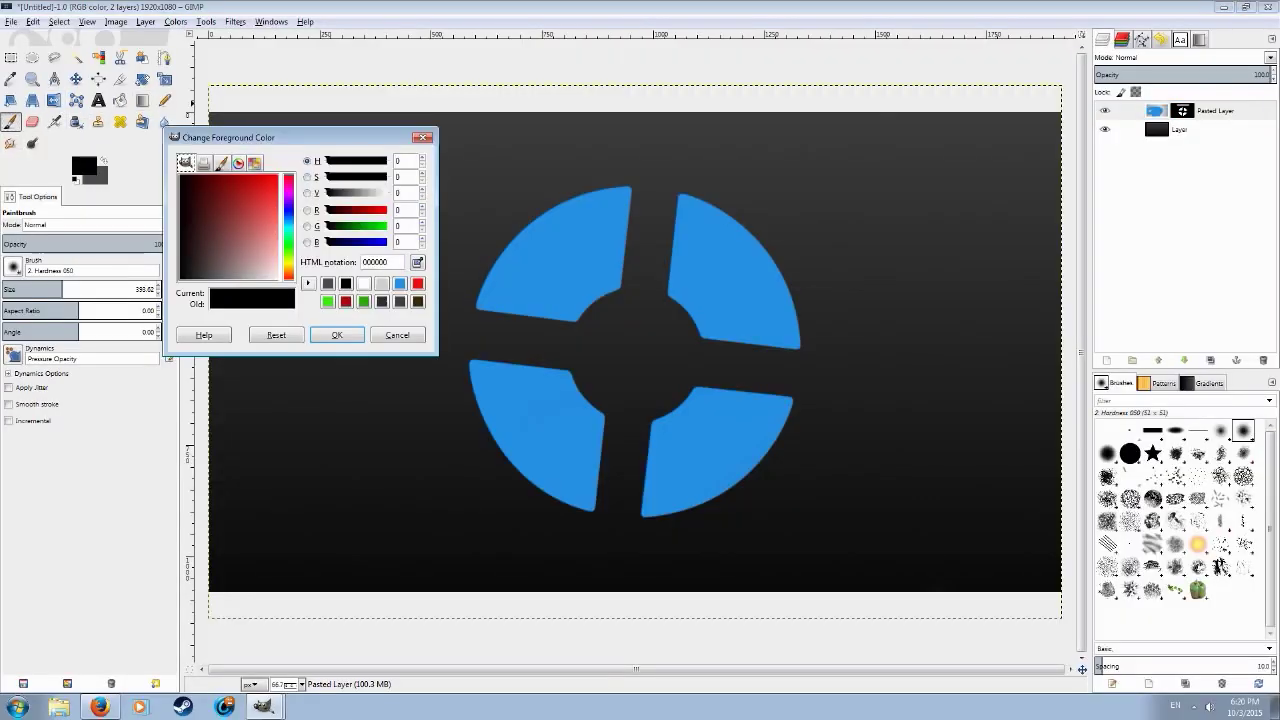
{"action": "left_click", "coordinate": [398, 335]}
{"action": "left_click", "coordinate": [104, 160]}
{"action": "left_click", "coordinate": [84, 166]}
{"action": "left_click_drag", "start_coordinate": [258, 260], "coordinate": [238, 281]}
{"action": "left_click", "coordinate": [337, 335]}
{"action": "mouse_move", "coordinate": [520, 420]}
{"action": "left_mouse_down"}
{"action": "mouse_move", "coordinate": [586, 491]}
{"action": "mouse_move", "coordinate": [666, 394]}
{"action": "mouse_move", "coordinate": [525, 408]}
{"action": "mouse_move", "coordinate": [426, 449]}
{"action": "left_mouse_up"}
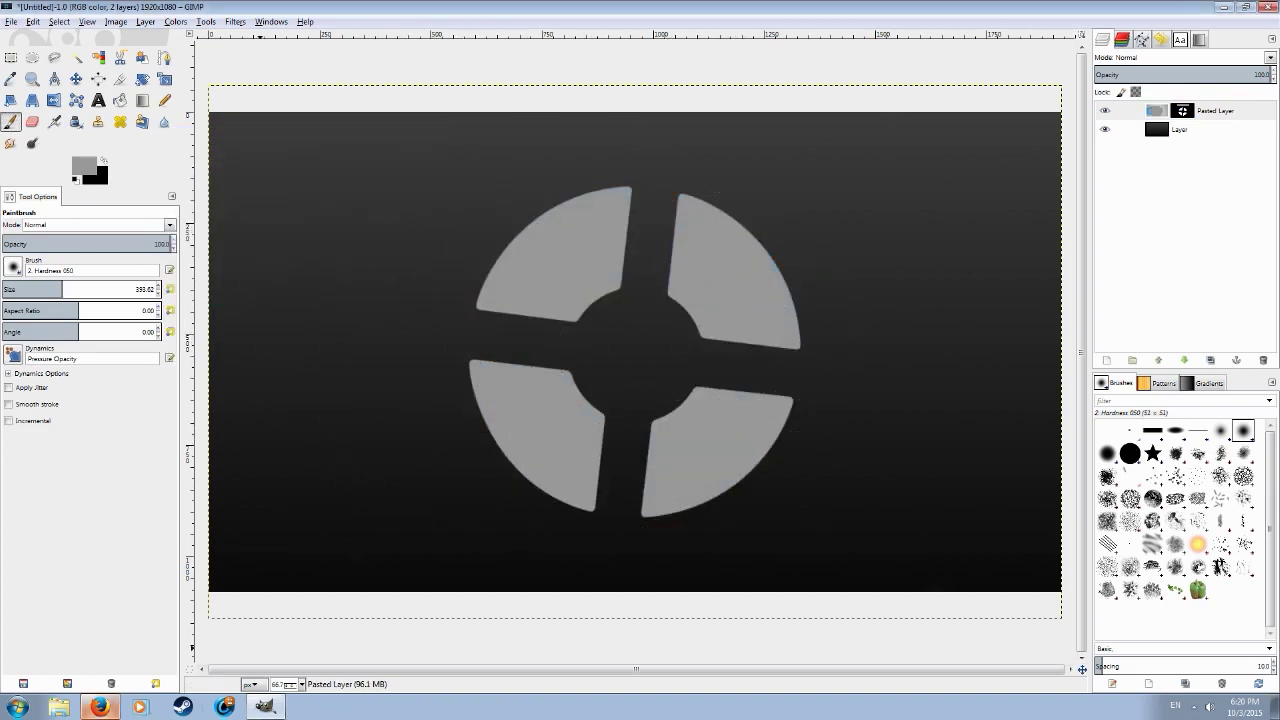
Check the YouTube reference in Firefox, and in GIMP draw an elliptical selection about 219 × 212 px in the logo's central gap.
{"action": "left_click", "coordinate": [100, 707]}
{"action": "key", "text": "alt+Tab"}
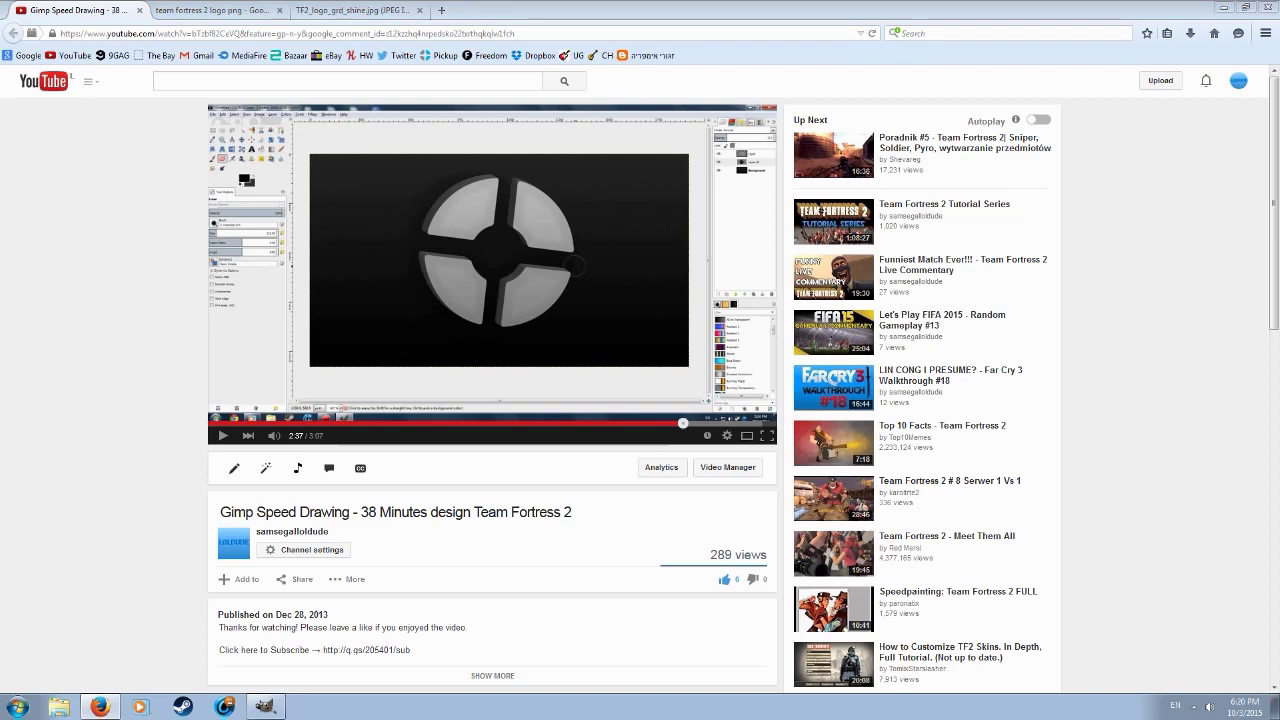
{"action": "key", "text": "alt+Tab"}
{"action": "key", "text": "e"}
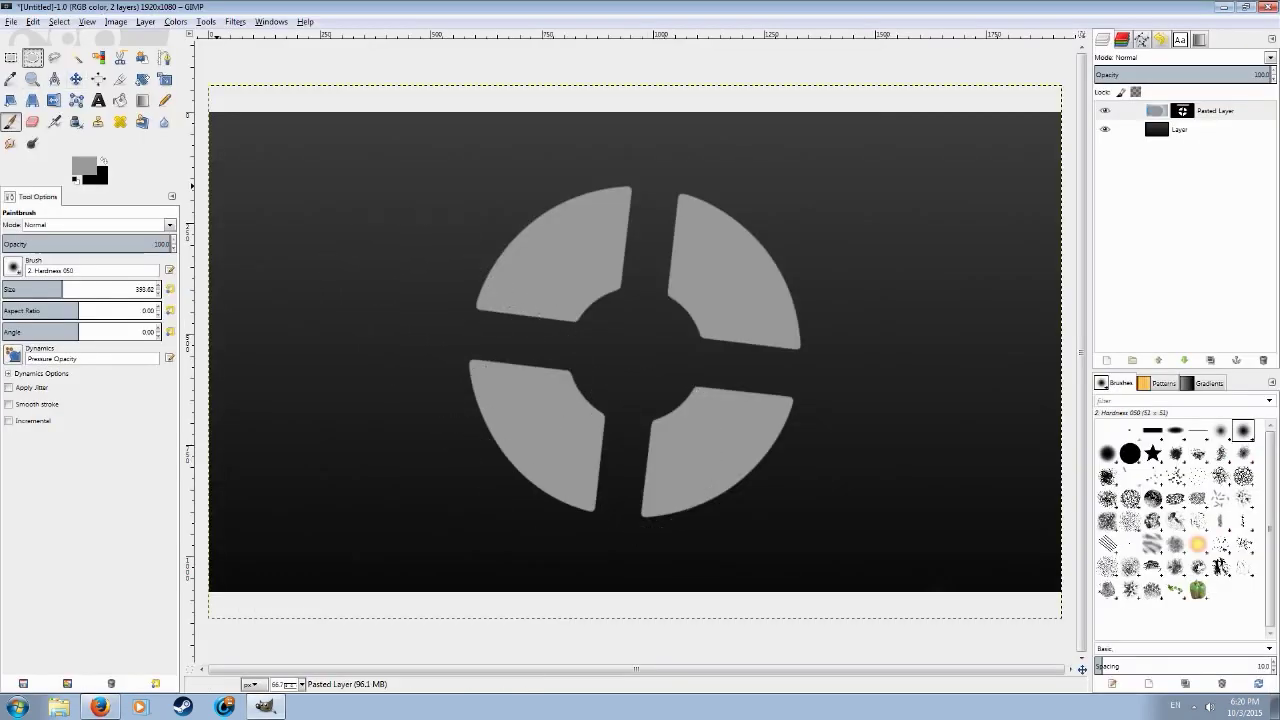
{"action": "left_click_drag", "start_coordinate": [595, 301], "coordinate": [681, 389]}
{"action": "left_click_drag", "start_coordinate": [647, 353], "coordinate": [598, 325]}
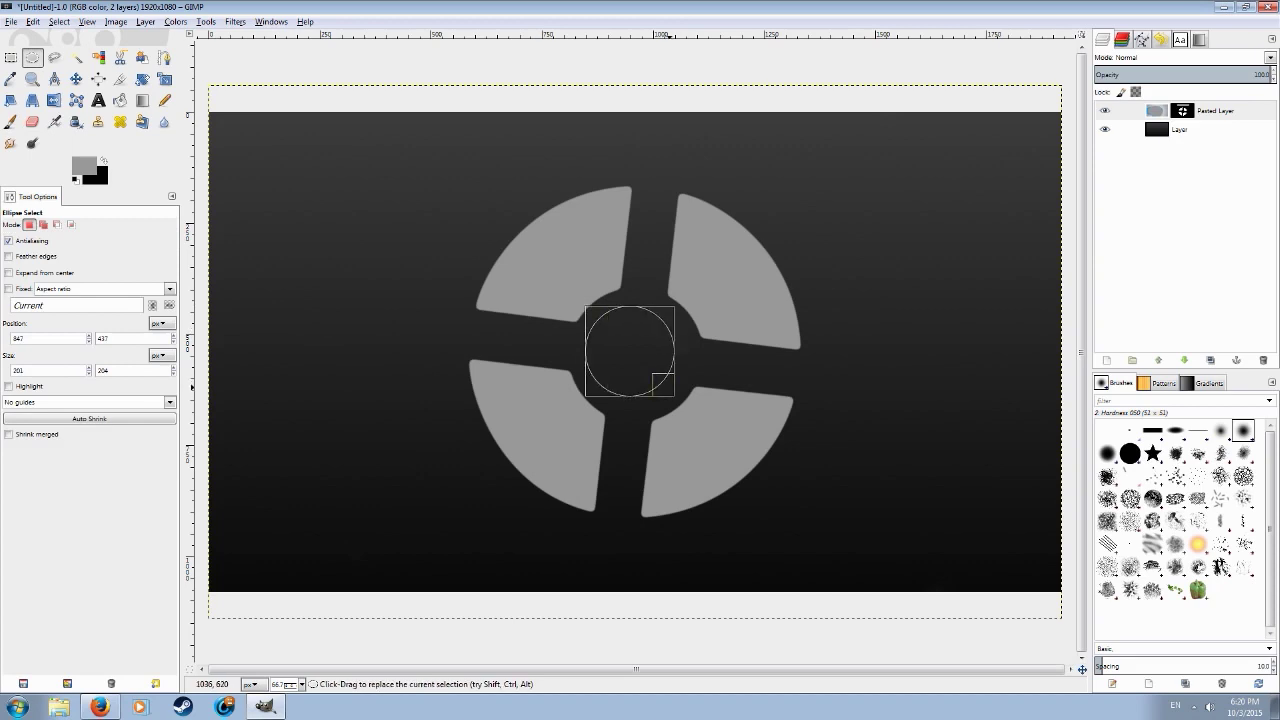
{"action": "left_click_drag", "start_coordinate": [669, 387], "coordinate": [678, 388]}
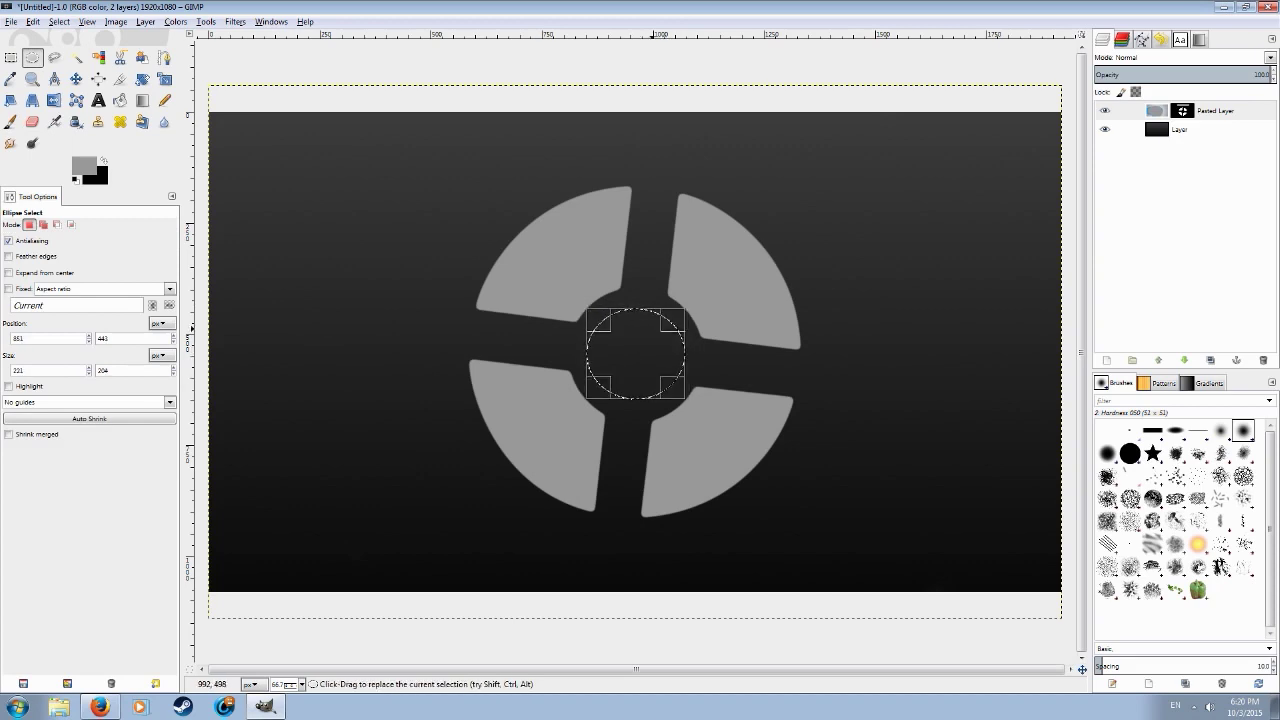
{"action": "left_click_drag", "start_coordinate": [671, 321], "coordinate": [670, 317]}
{"action": "left_click_drag", "start_coordinate": [648, 345], "coordinate": [648, 346]}
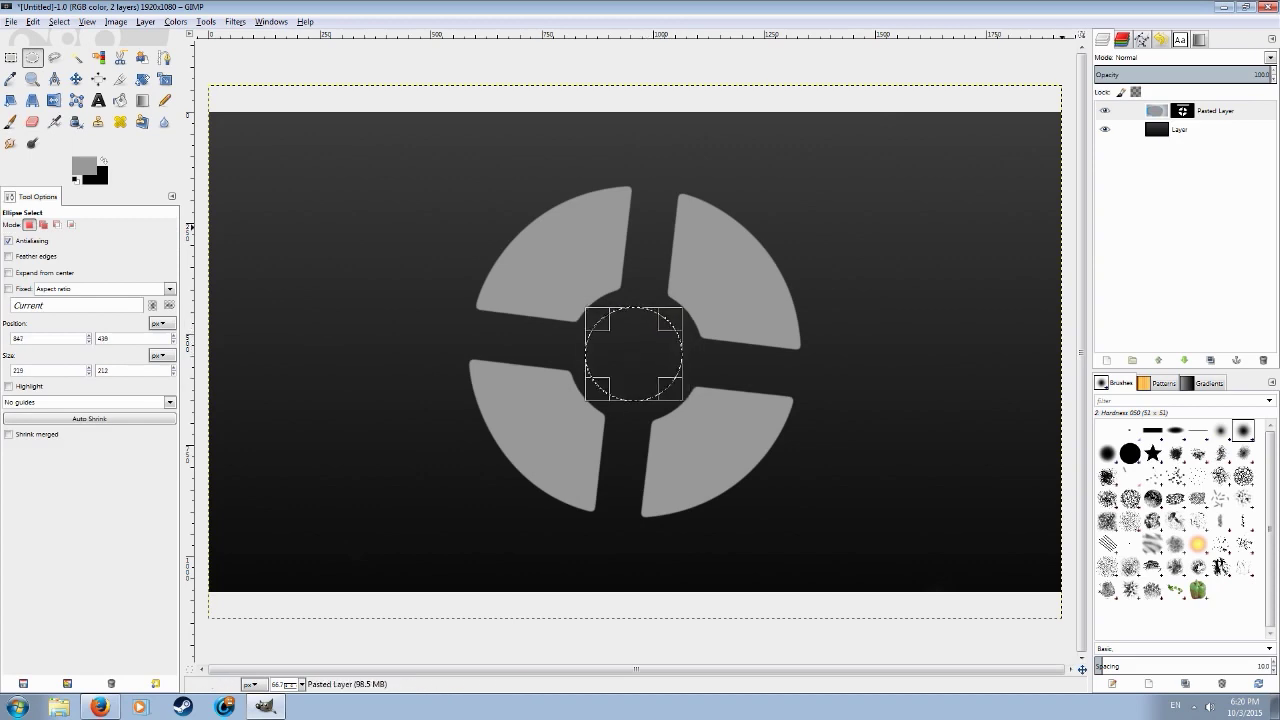
Feather the elliptical selection in the logo's central gap by 200 px.
{"action": "left_click", "coordinate": [1157, 111]}
{"action": "left_click", "coordinate": [59, 22]}
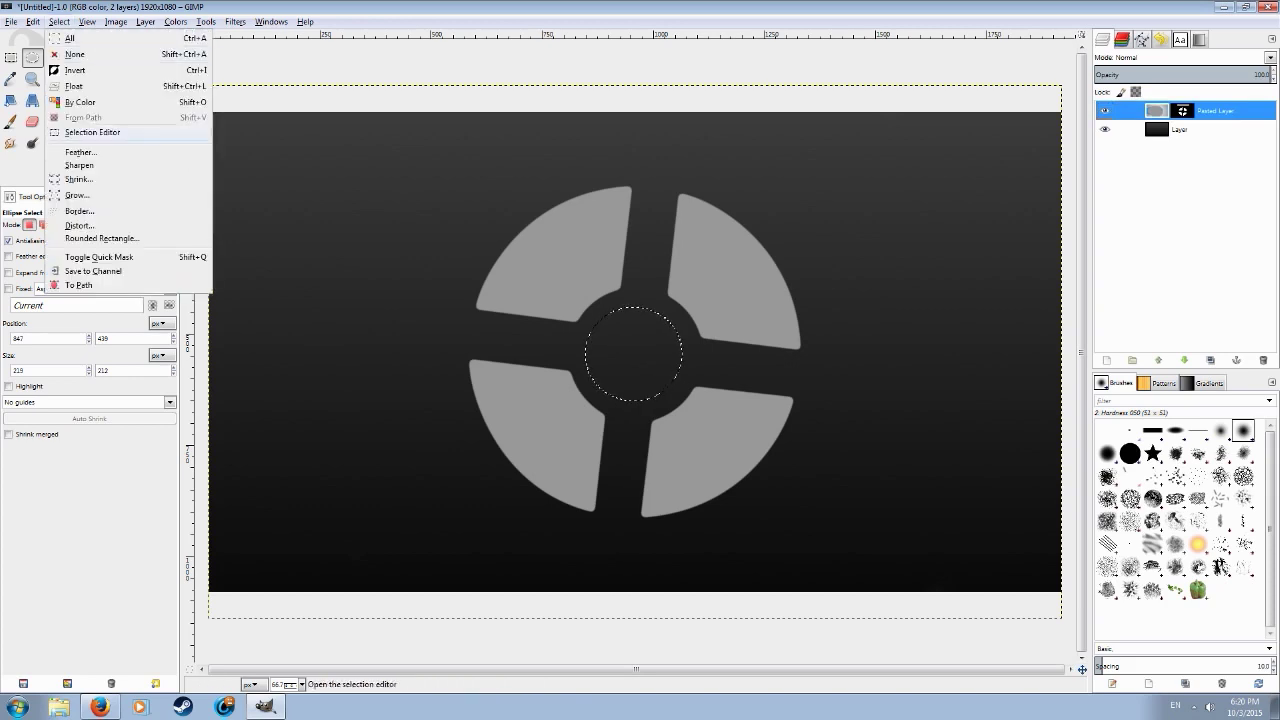
{"action": "left_click", "coordinate": [92, 151]}
{"action": "type", "text": "200"}
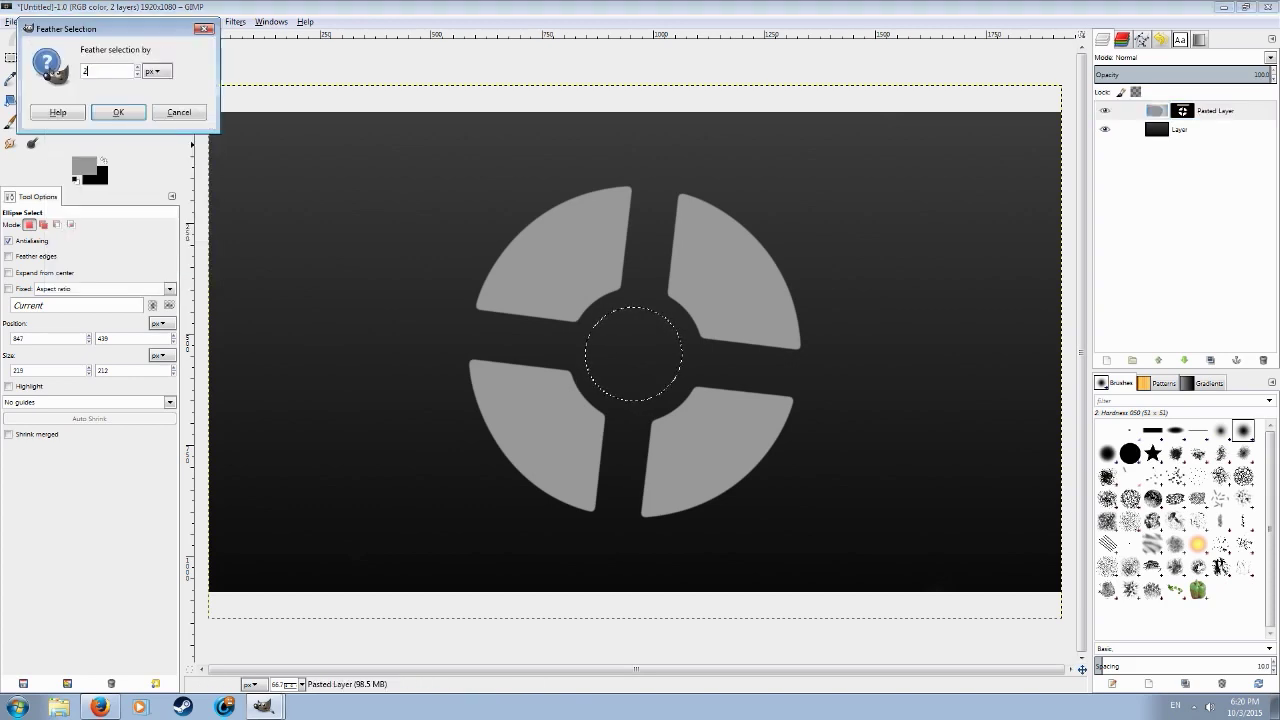
{"action": "key", "text": "Return"}
Choose a light-grey foreground colour for the Bucket Fill tool.
{"action": "left_click", "coordinate": [120, 100]}
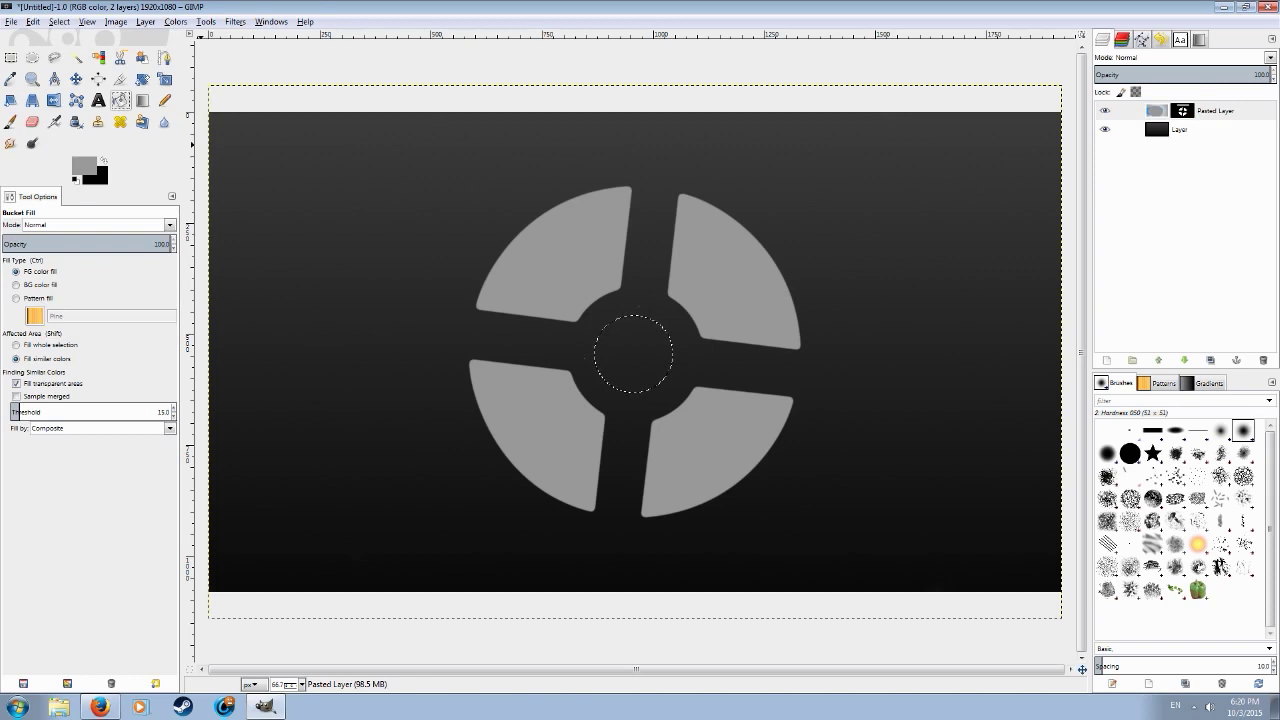
{"action": "left_click", "coordinate": [84, 166]}
{"action": "left_click", "coordinate": [400, 284]}
{"action": "left_click", "coordinate": [337, 335]}
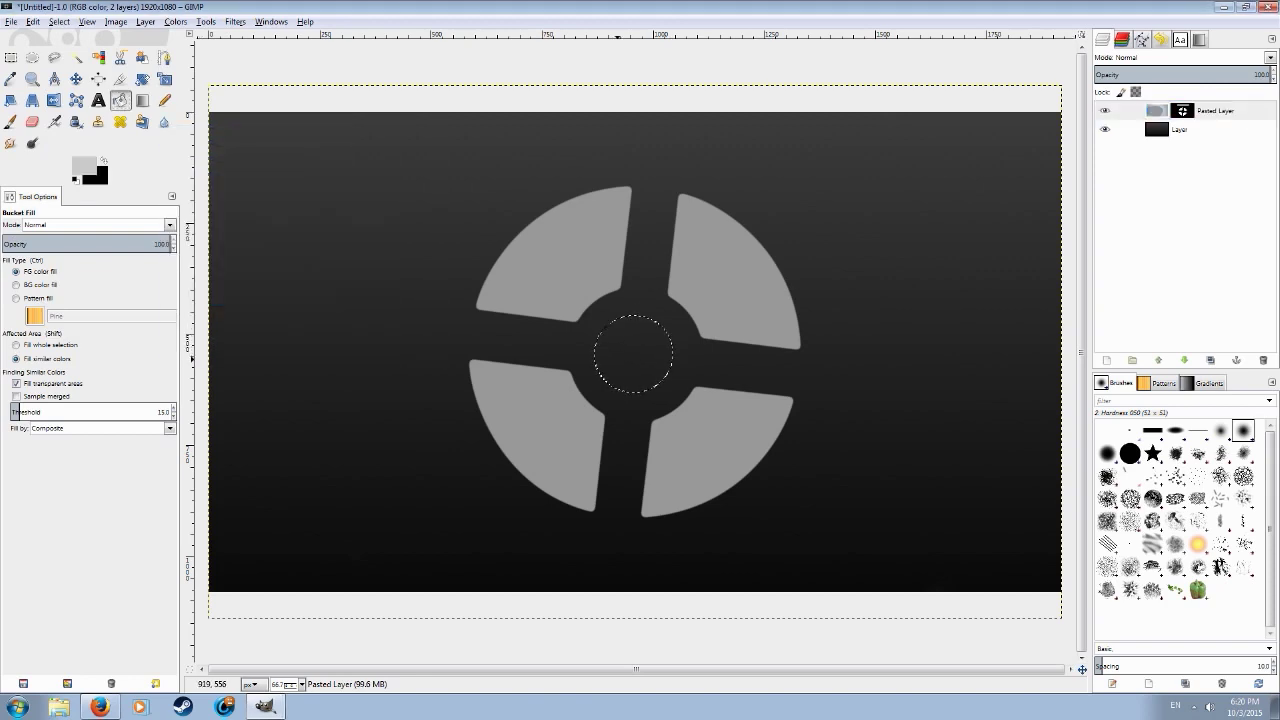
Replace the selection with an ellipse about 292 × 283 px that fits the logo's central gap.
{"action": "key", "text": "r"}
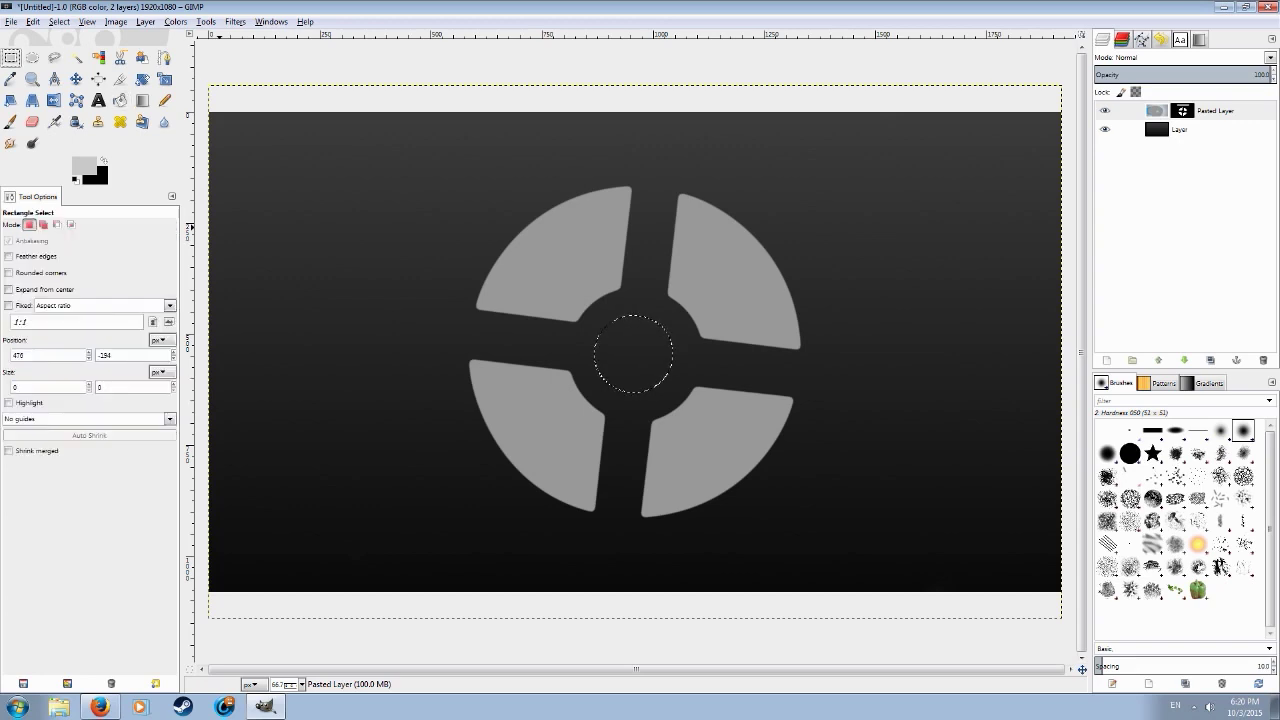
{"action": "left_click_drag", "start_coordinate": [509, 169], "coordinate": [514, 174]}
{"action": "left_click", "coordinate": [504, 247]}
{"action": "key", "text": "e"}
{"action": "mouse_move", "coordinate": [583, 280]}
{"action": "left_mouse_down"}
{"action": "mouse_move", "coordinate": [649, 380]}
{"action": "mouse_move", "coordinate": [704, 390]}
{"action": "left_mouse_up"}
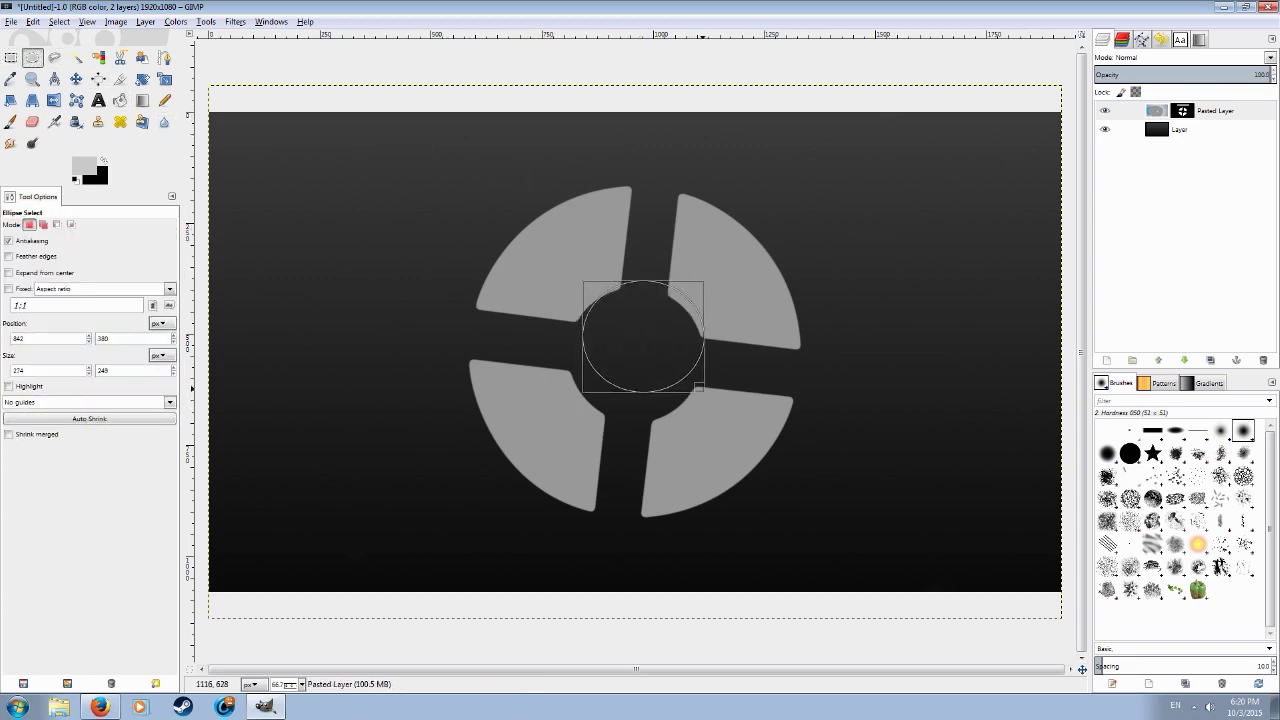
{"action": "left_click_drag", "start_coordinate": [645, 331], "coordinate": [639, 353]}
{"action": "left_click_drag", "start_coordinate": [594, 314], "coordinate": [587, 305]}
{"action": "left_click_drag", "start_coordinate": [641, 347], "coordinate": [644, 348]}
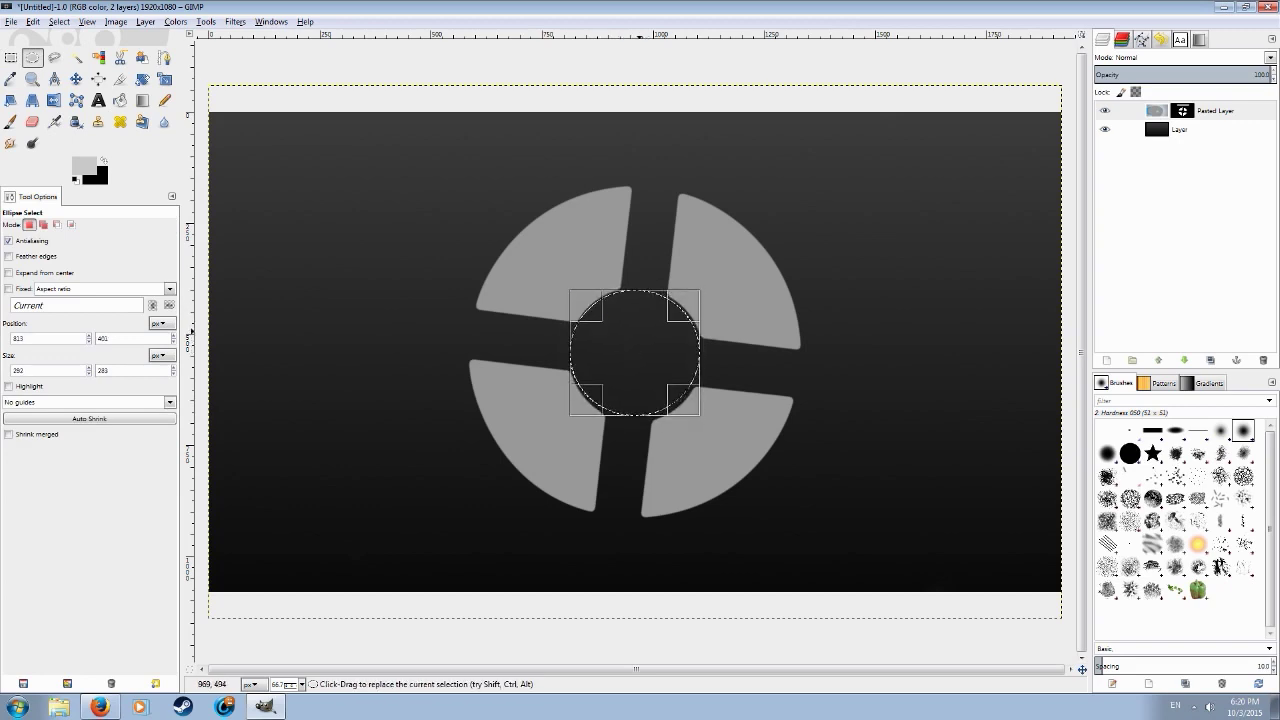
{"action": "key", "text": "Return"}
Feather the enlarged central ellipse selection by 100 px.
{"action": "left_click", "coordinate": [59, 21]}
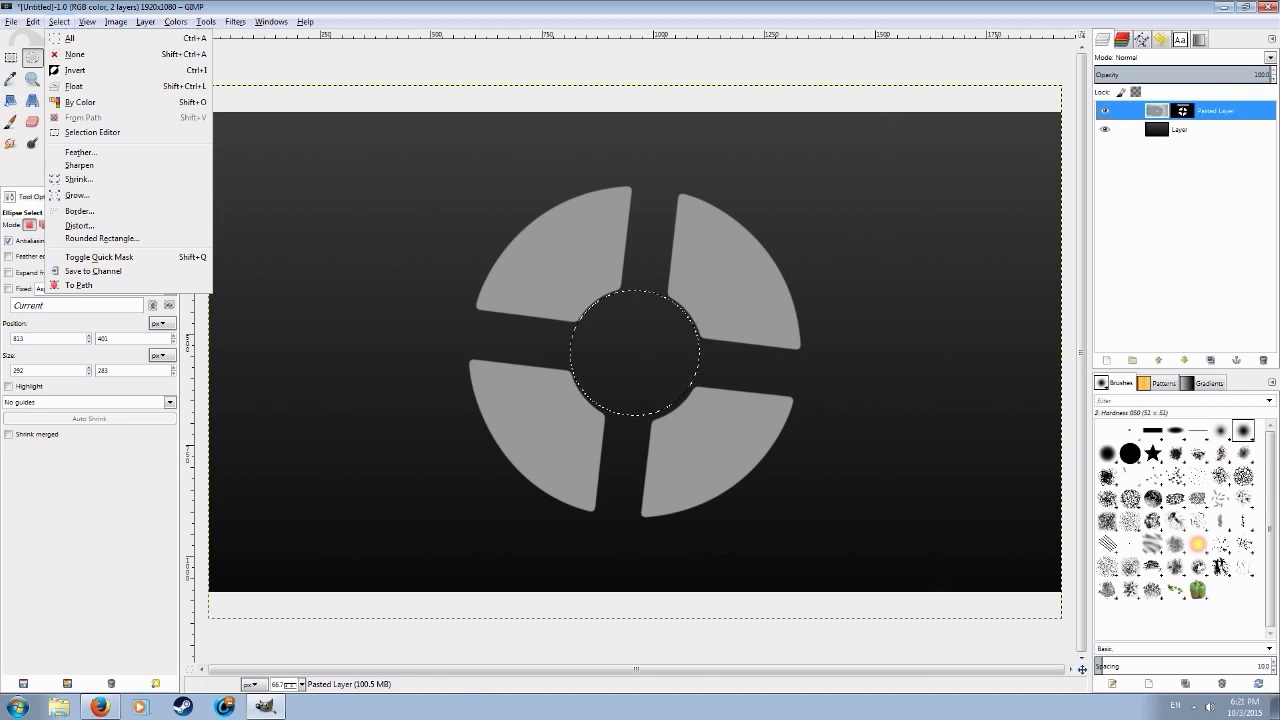
{"action": "left_click", "coordinate": [92, 151]}
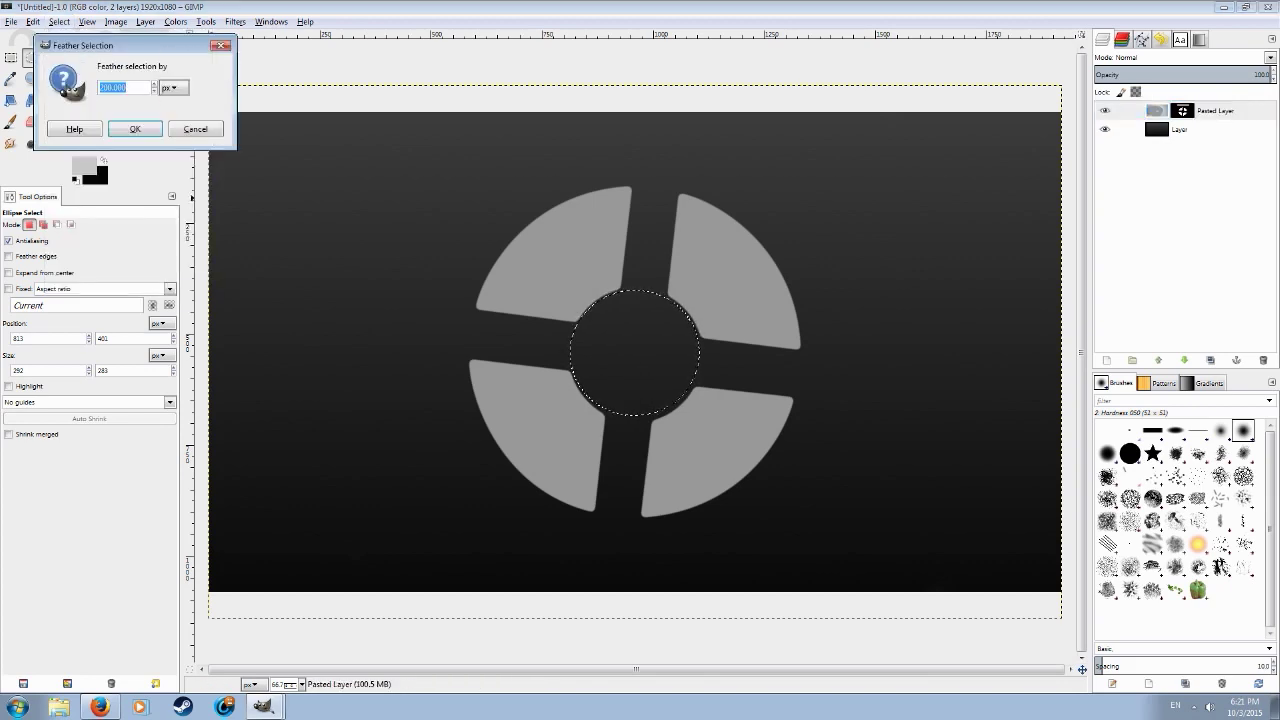
{"action": "type", "text": "100"}
{"action": "key", "text": "Return"}
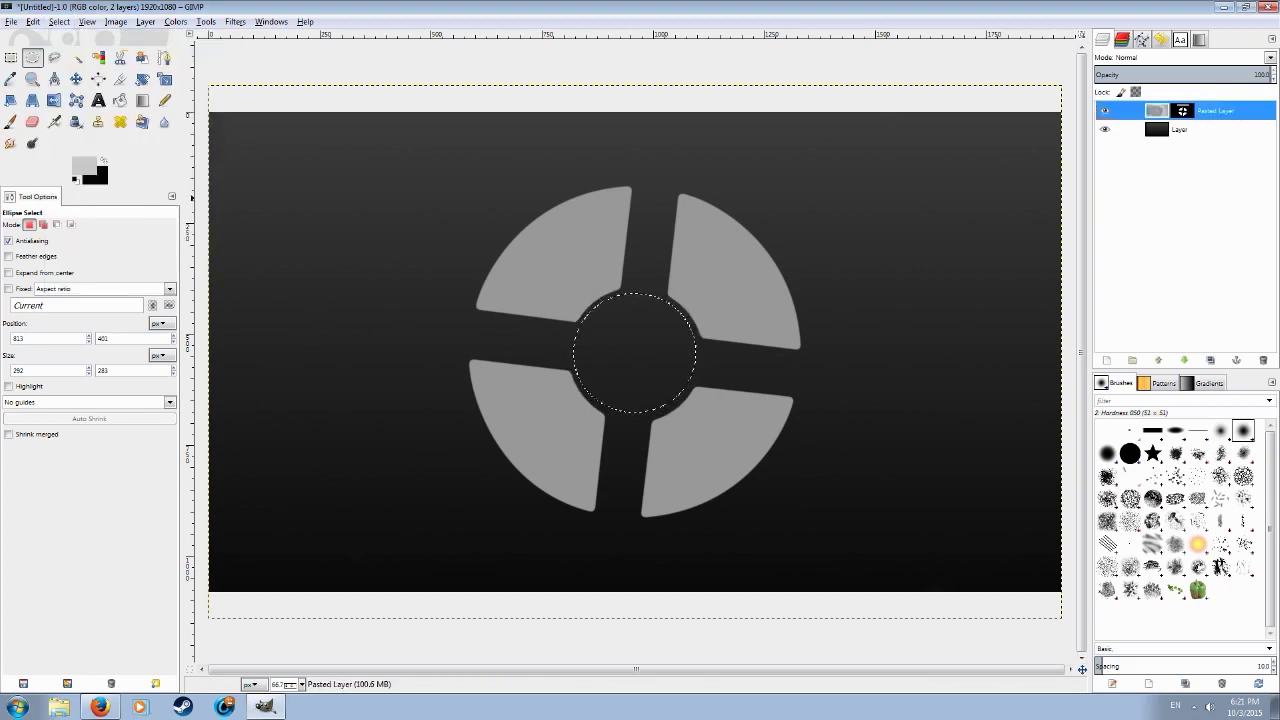
Try a Bucket Fill of the feathered central selection on the pasted layer, and restore the light-grey foreground.
{"action": "key", "text": "shift+b"}
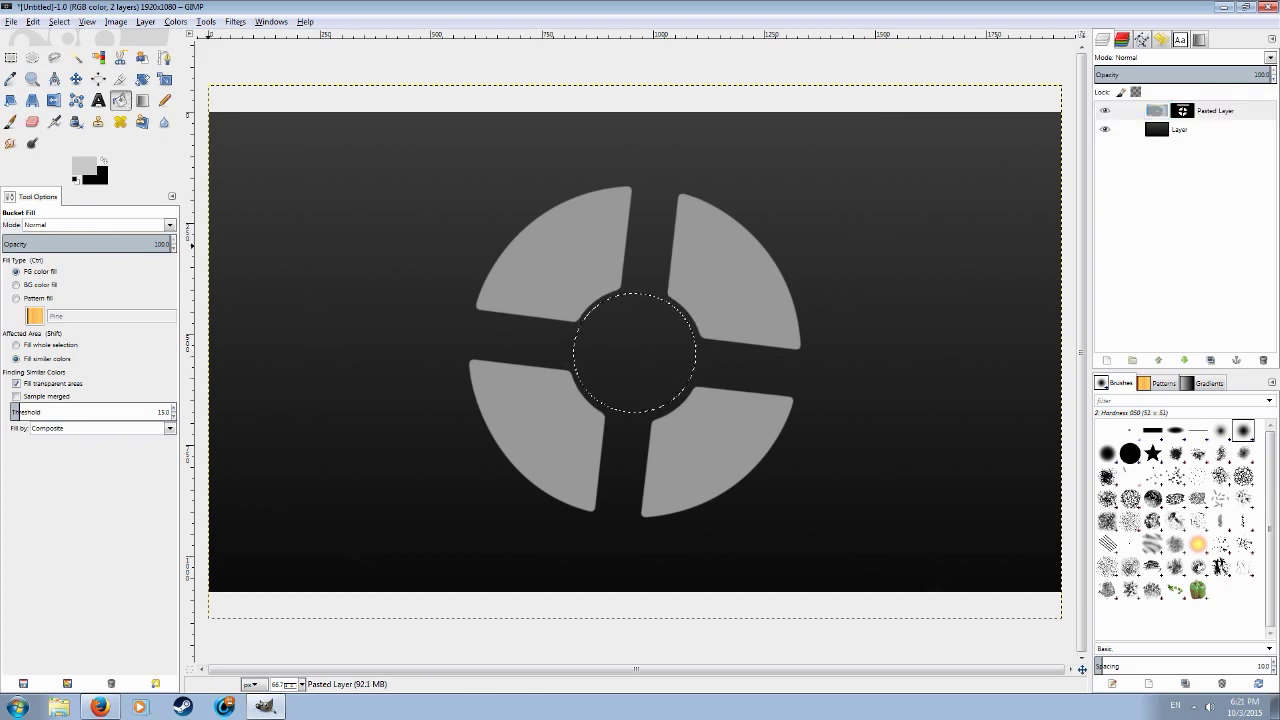
{"action": "key", "text": "1"}
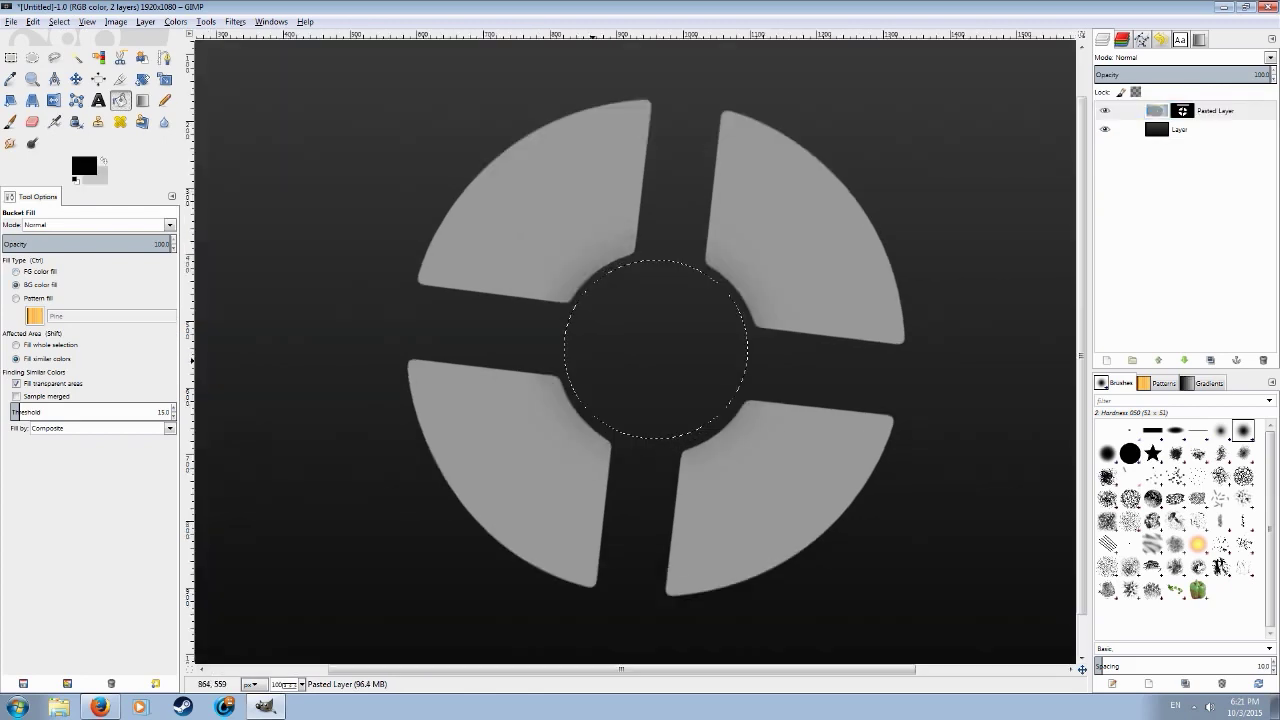
{"action": "left_click", "coordinate": [103, 161]}
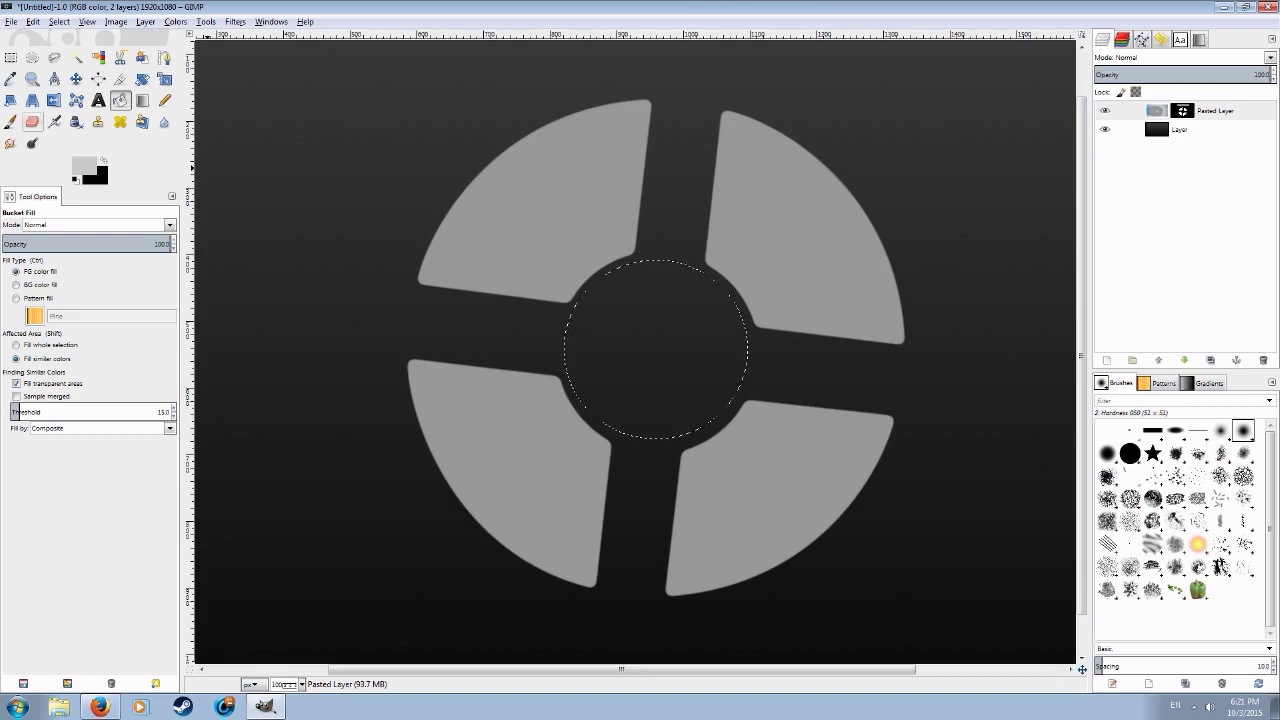
{"action": "left_click", "coordinate": [11, 58]}
{"action": "left_click", "coordinate": [496, 327]}
{"action": "key", "text": "f"}
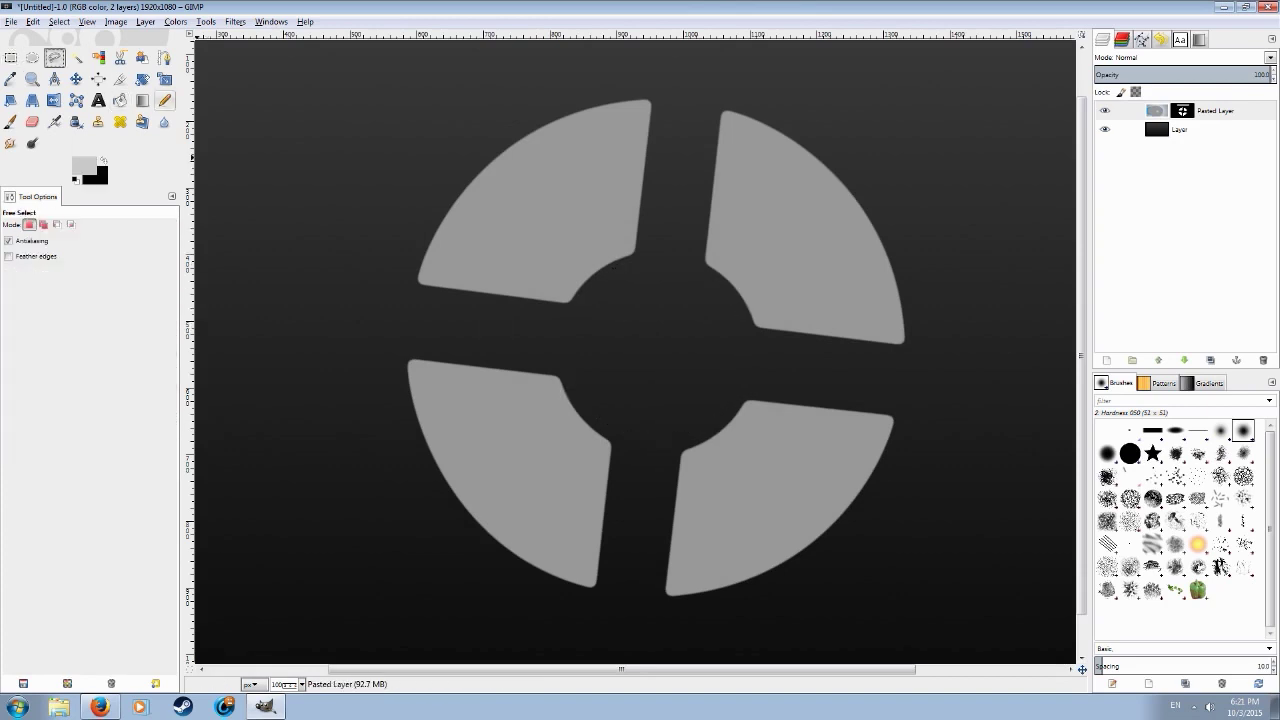
{"action": "left_click_drag", "start_coordinate": [526, 197], "coordinate": [760, 449]}
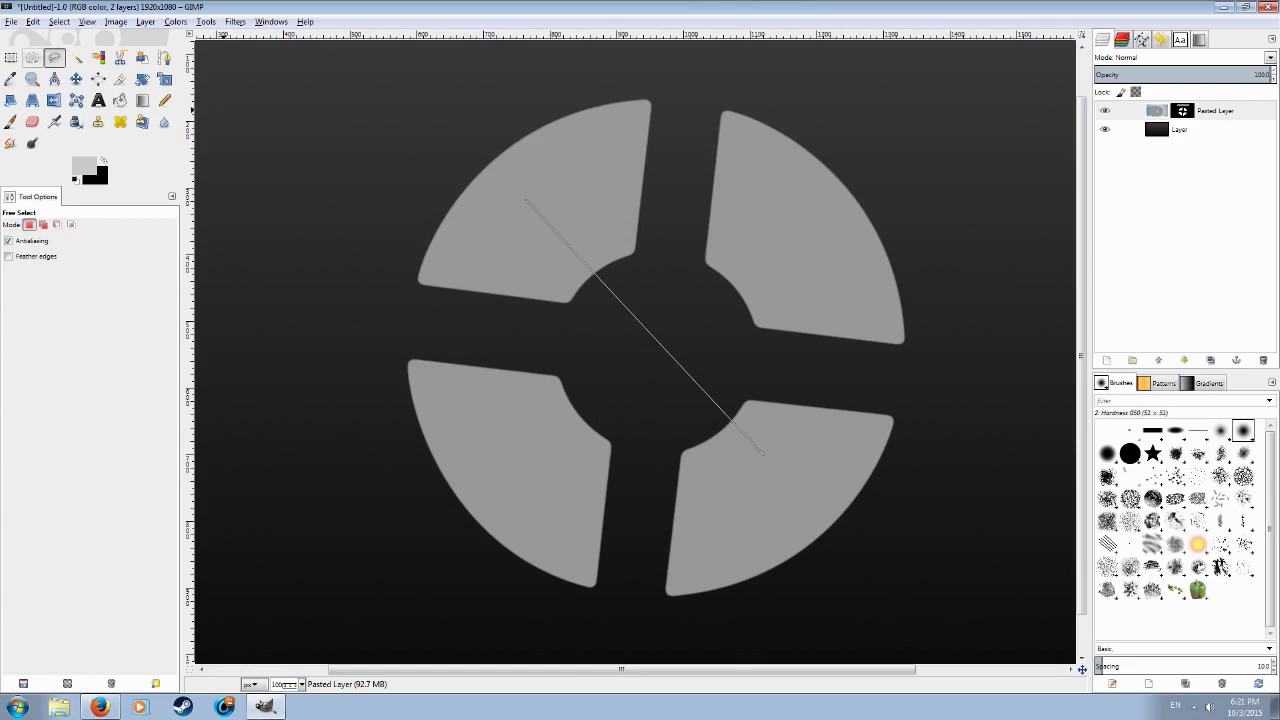
{"action": "left_click", "coordinate": [11, 58]}
Draw and centre an elliptical selection about 451 × 472 px covering the inner parts of all four logo segments.
{"action": "key", "text": "e"}
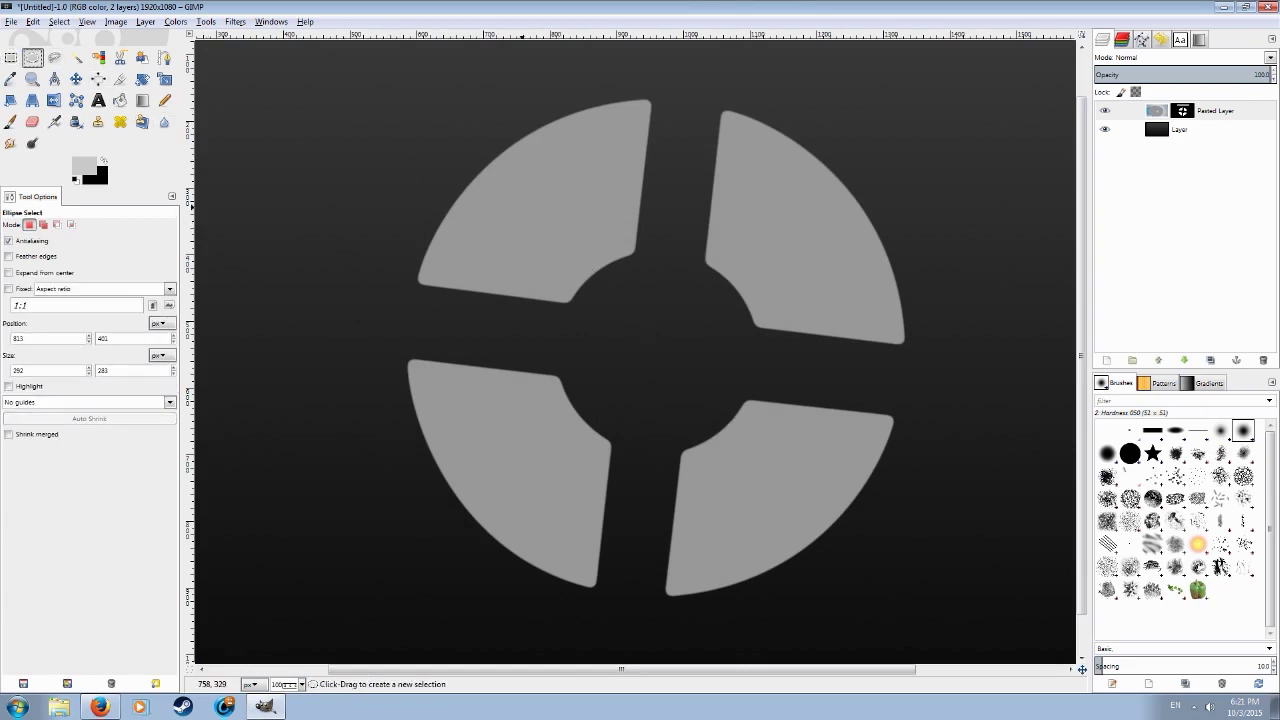
{"action": "left_click_drag", "start_coordinate": [522, 208], "coordinate": [802, 491]}
{"action": "left_click_drag", "start_coordinate": [660, 355], "coordinate": [629, 332]}
{"action": "left_click_drag", "start_coordinate": [747, 446], "coordinate": [763, 465]}
{"action": "left_click_drag", "start_coordinate": [639, 336], "coordinate": [680, 376]}
{"action": "left_click_drag", "start_coordinate": [781, 484], "coordinate": [786, 490]}
{"action": "left_click_drag", "start_coordinate": [515, 218], "coordinate": [515, 213]}
{"action": "key", "text": "Return"}
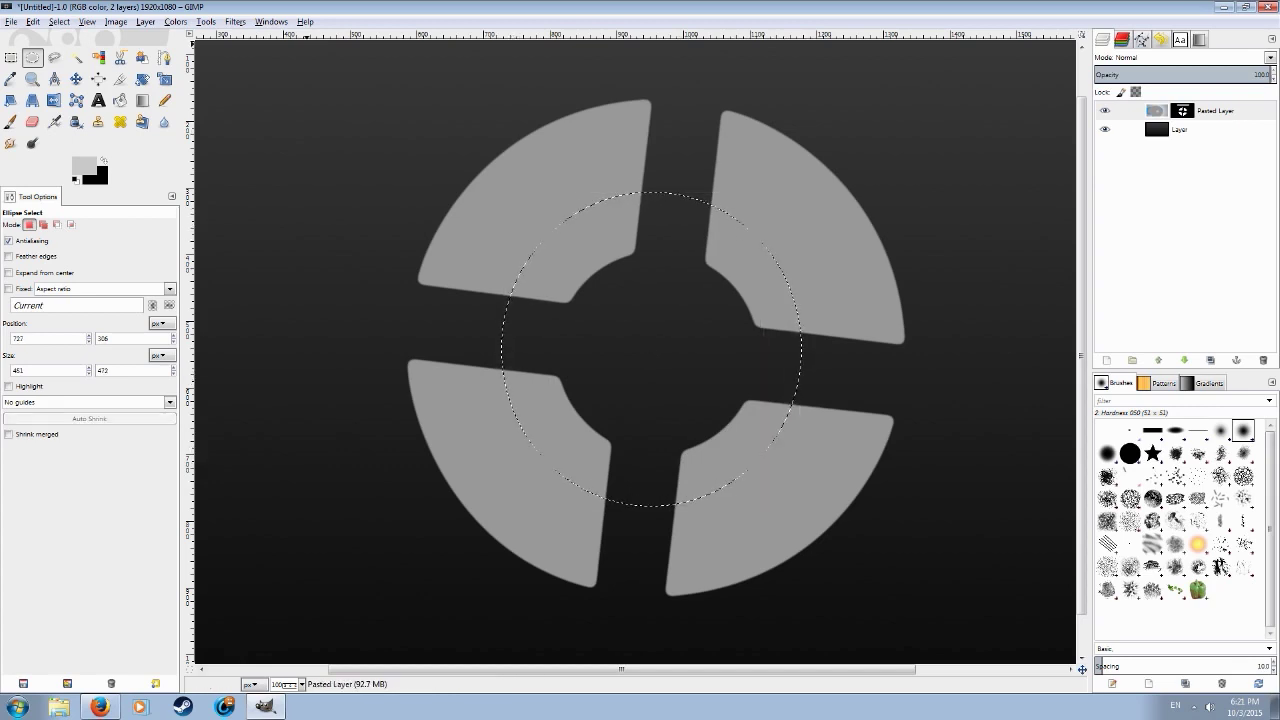
Feather the ellipse selection over the segments' inner parts by 100 px.
{"action": "left_click", "coordinate": [59, 21]}
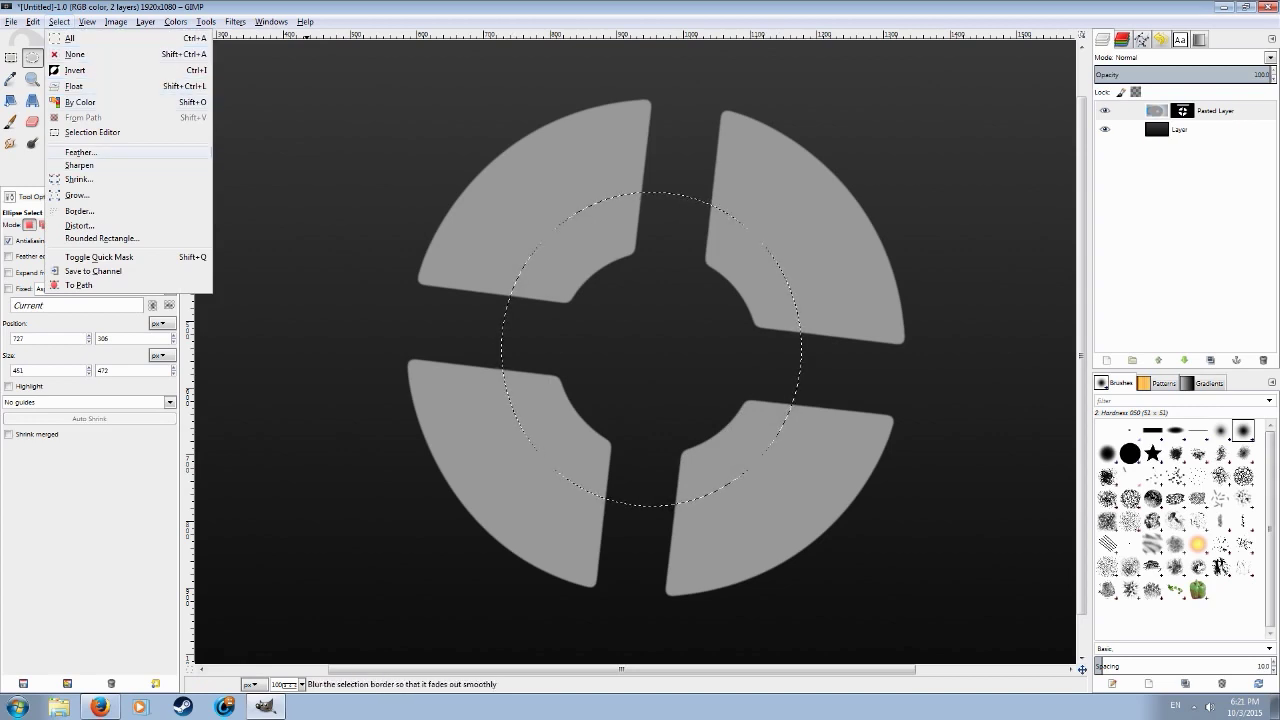
{"action": "left_click", "coordinate": [80, 152]}
{"action": "type", "text": "100"}
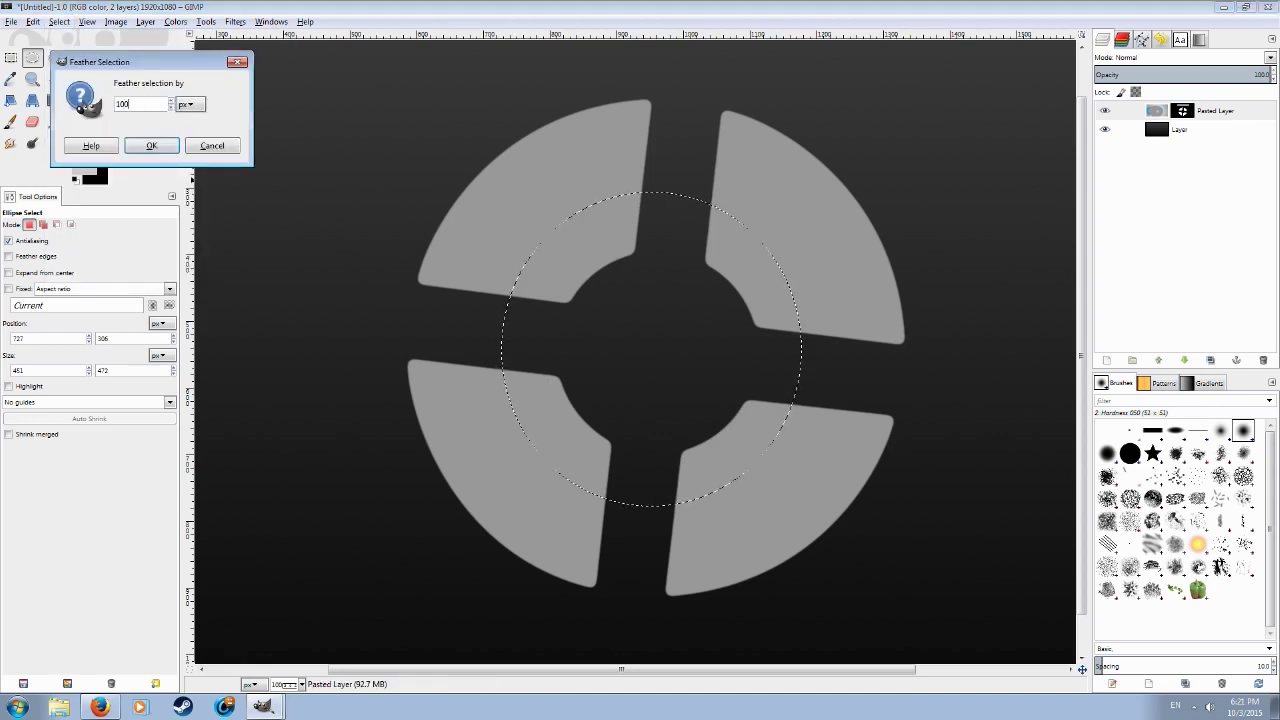
{"action": "key", "text": "Return"}
Activate Bucket Fill and set the foreground colour to near-white.
{"action": "key", "text": "shift+b"}
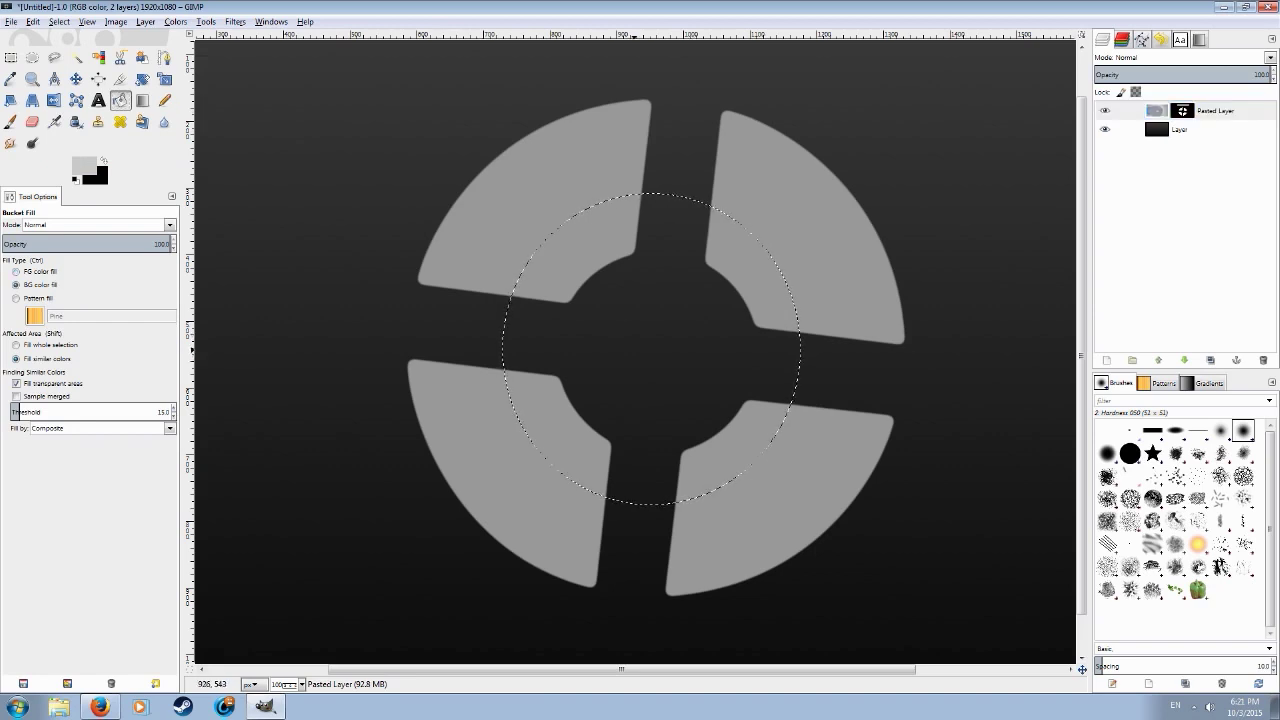
{"action": "key", "text": "plus"}
{"action": "left_click", "coordinate": [90, 158]}
{"action": "key", "text": "Return"}
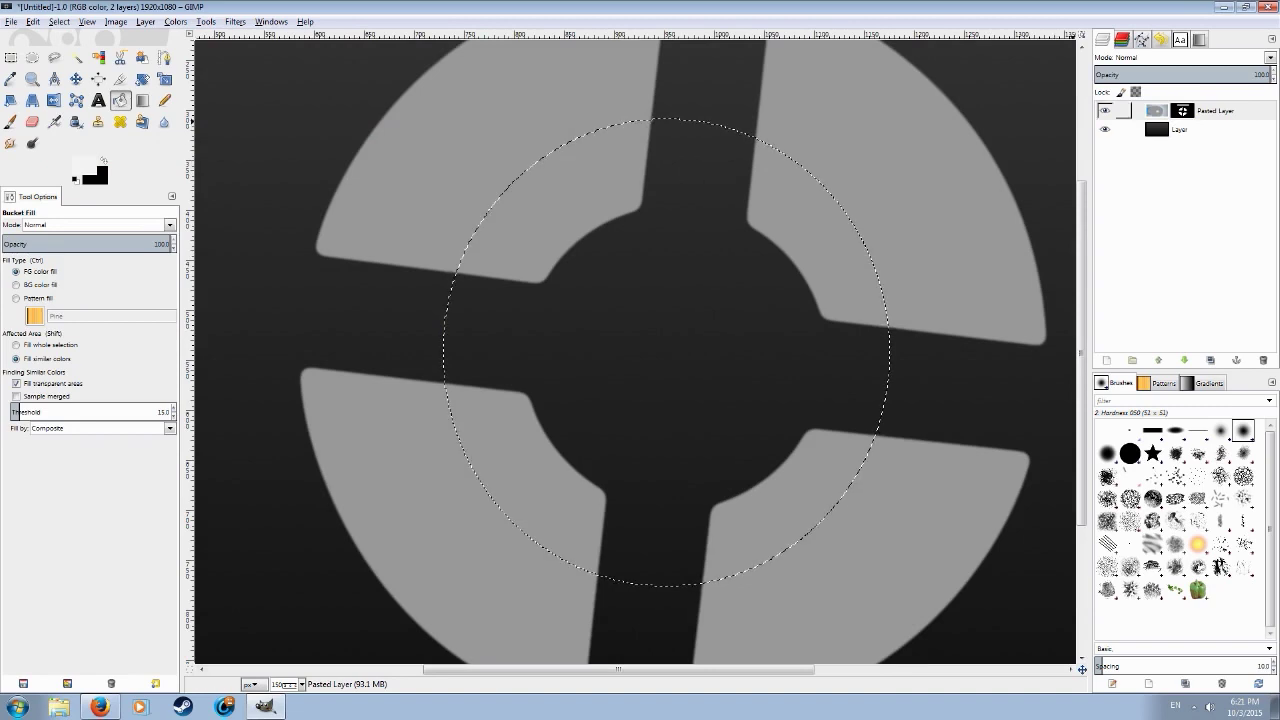
Show the pasted layer's mask on the canvas to inspect it, and return to the normal layer view.
{"action": "left_click", "coordinate": [1160, 111]}
{"action": "right_click", "coordinate": [1160, 108]}
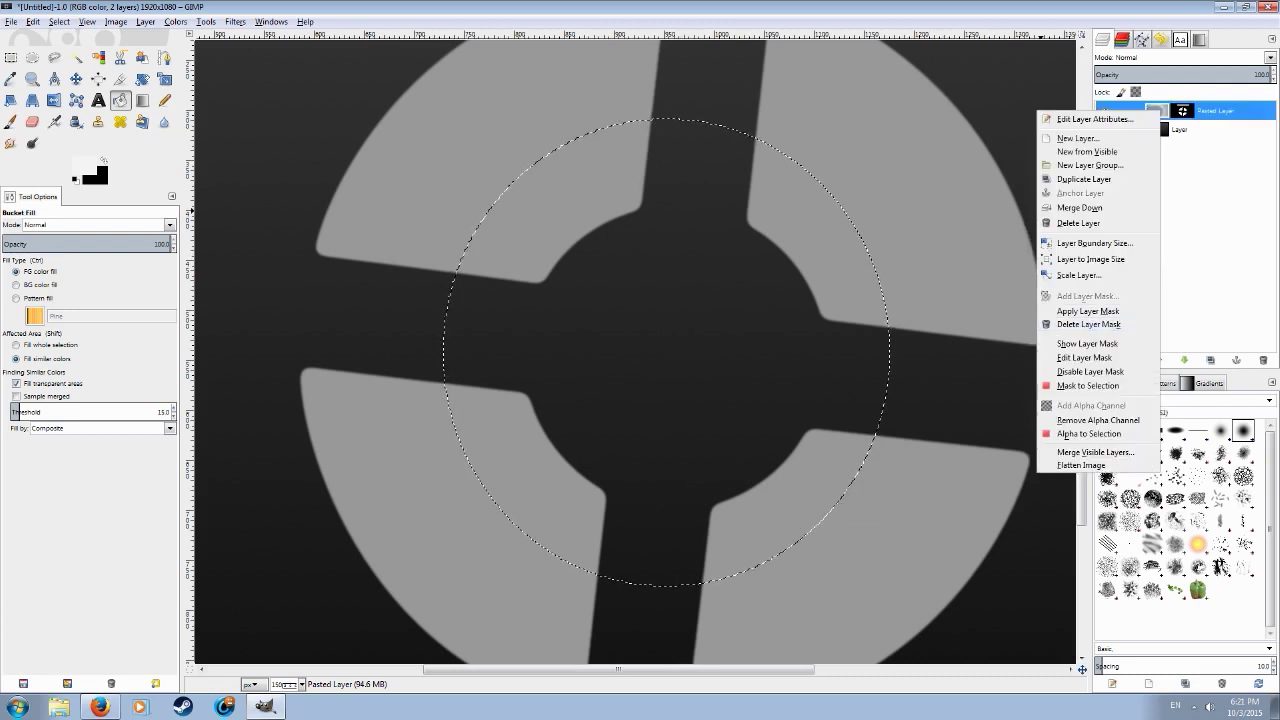
{"action": "left_click", "coordinate": [1088, 343]}
{"action": "right_click", "coordinate": [1165, 108]}
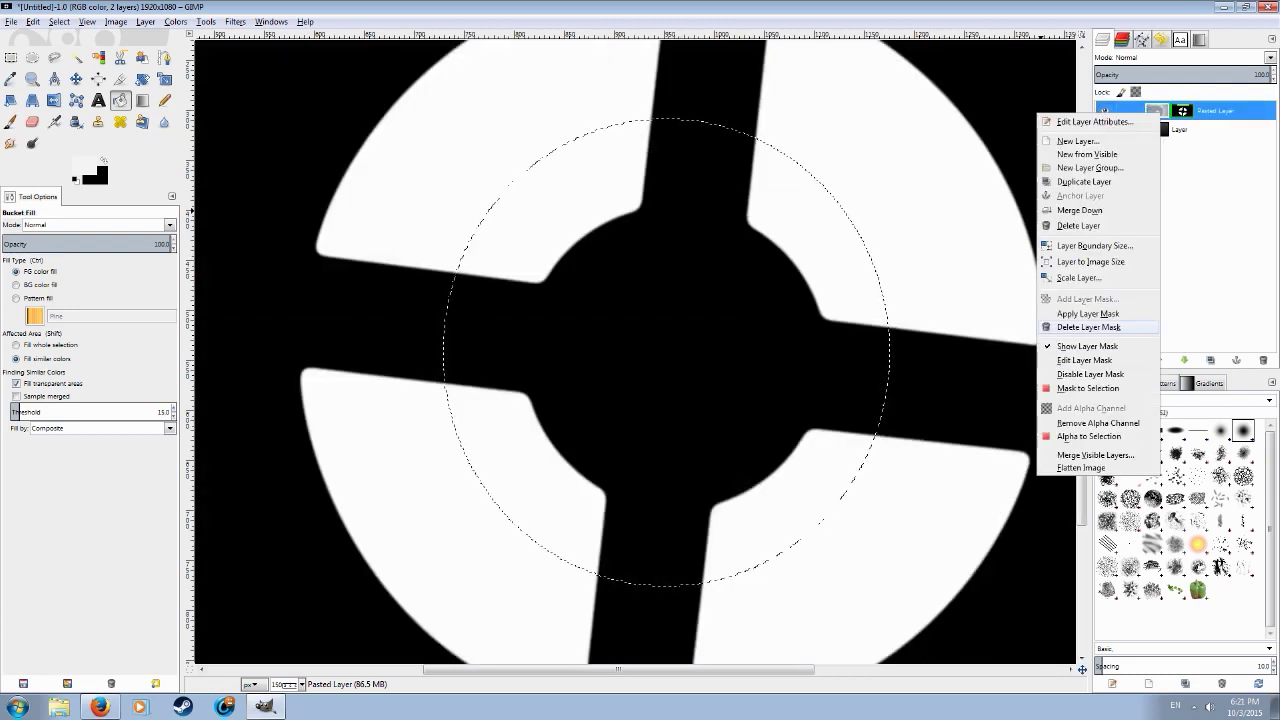
{"action": "left_click", "coordinate": [1100, 332]}
Set the Bucket Fill tool to fill the whole selection with the foreground colour.
{"action": "scroll", "coordinate": [856, 339], "scroll_direction": "down", "scroll_amount": 2}
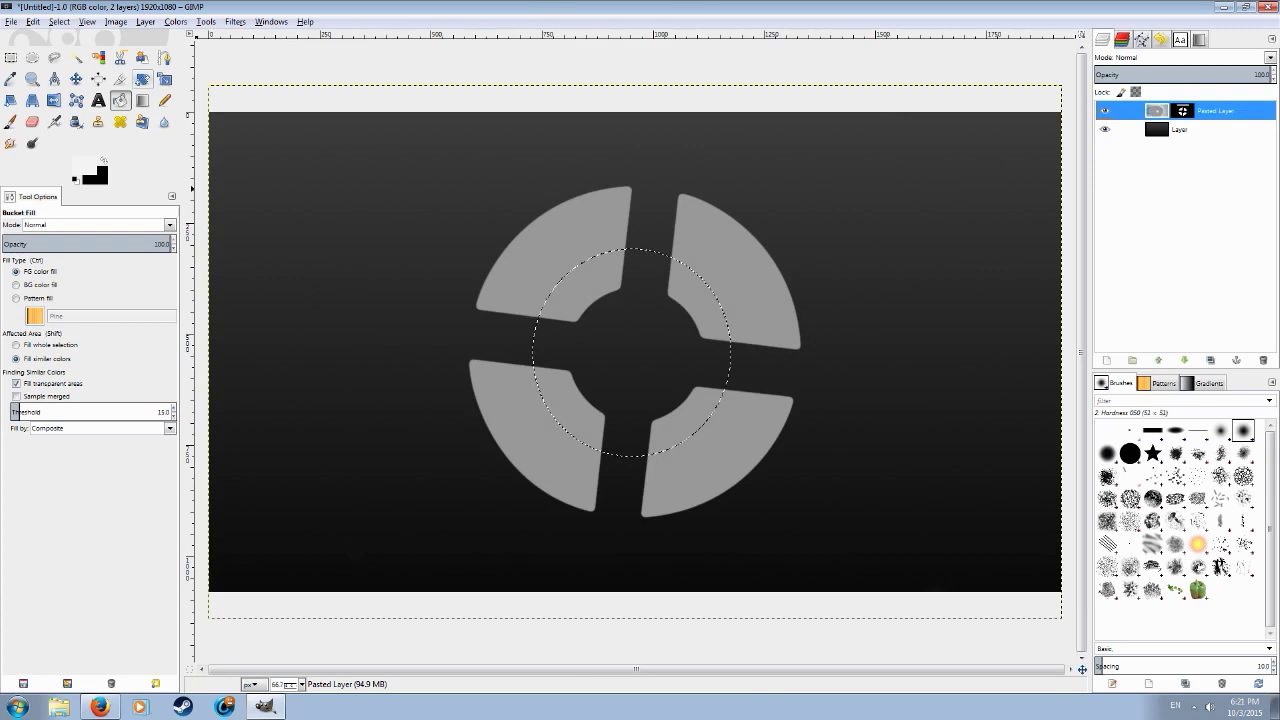
{"action": "key", "text": "n"}
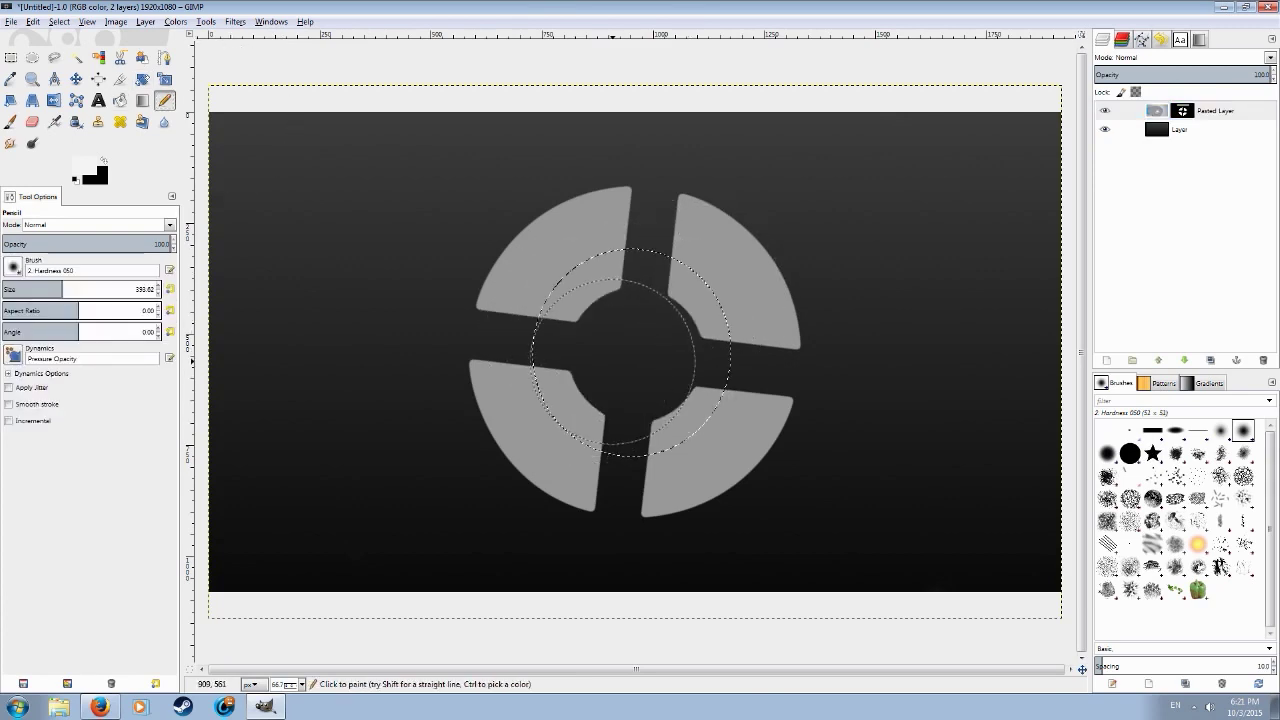
{"action": "key", "text": "shift+b"}
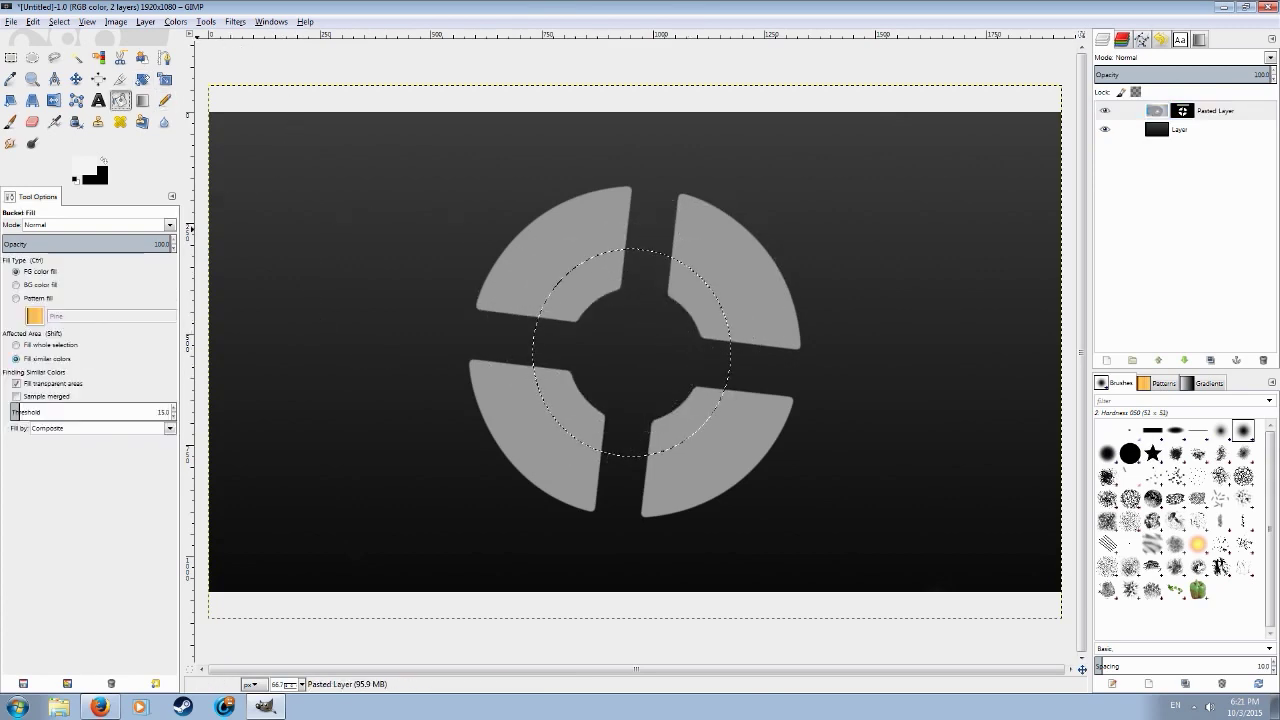
{"action": "left_click", "coordinate": [48, 344]}
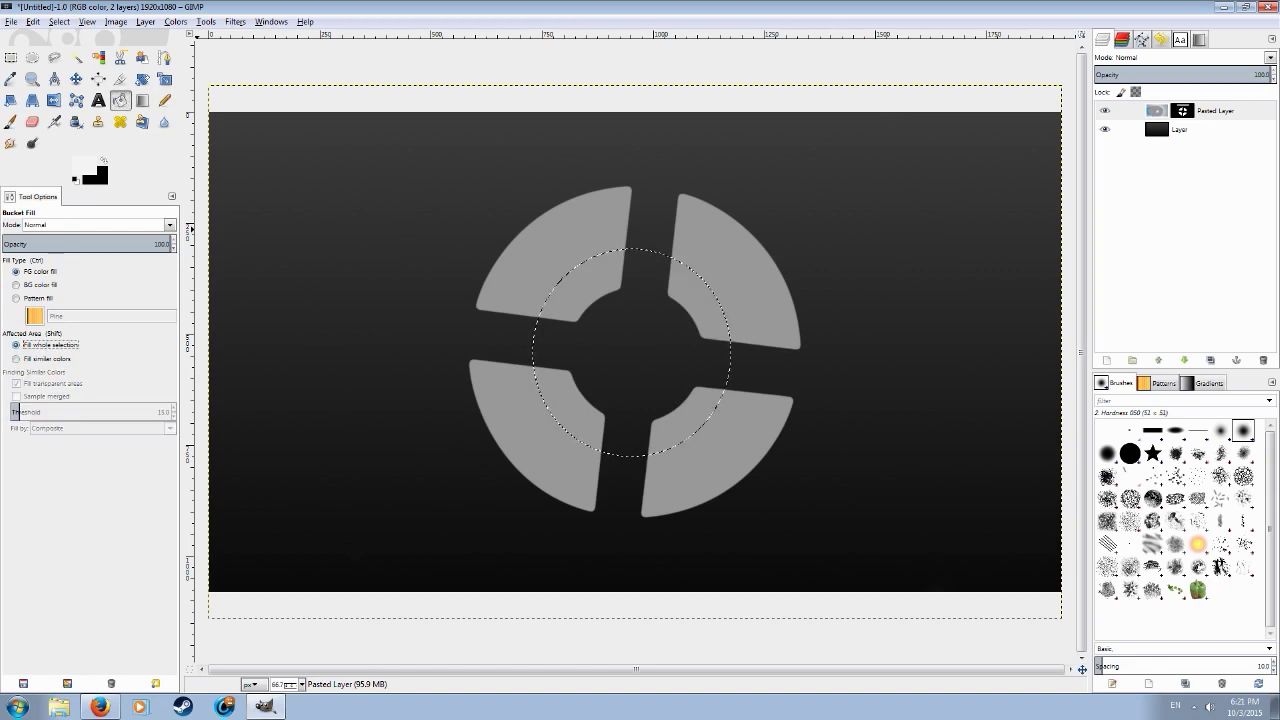
{"action": "scroll", "coordinate": [606, 337], "scroll_direction": "up", "scroll_amount": 1}
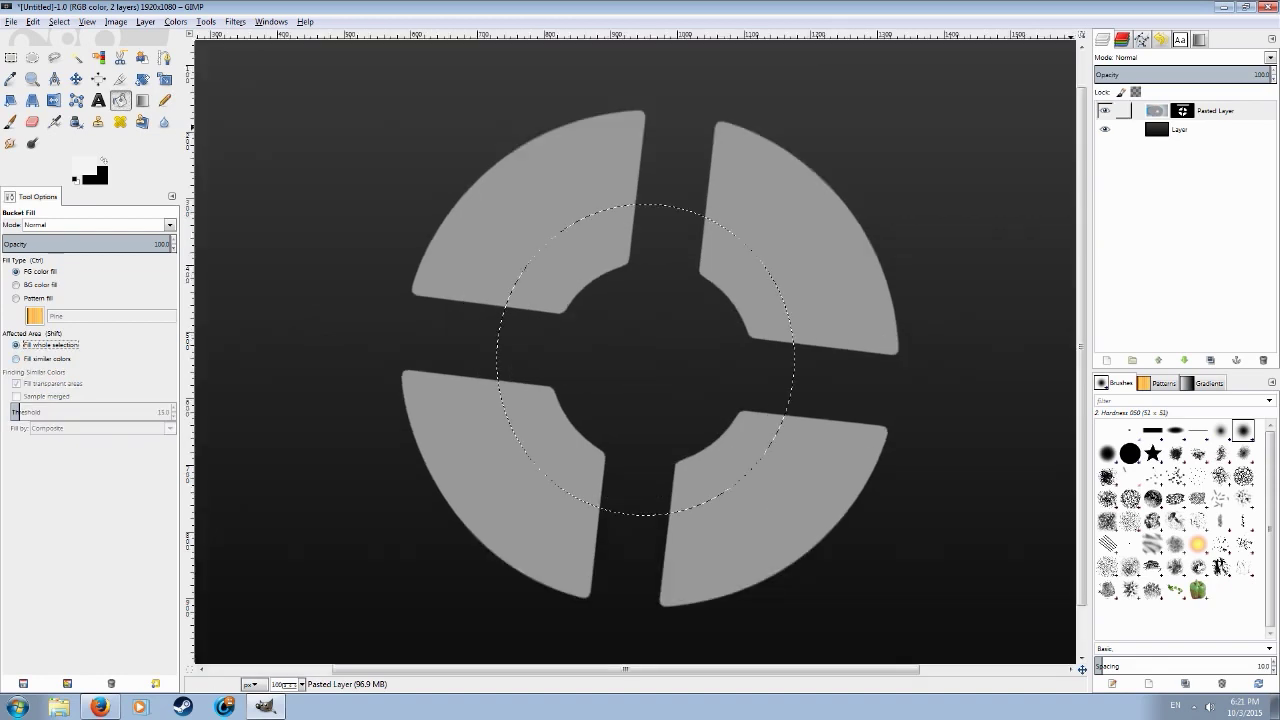
Fill the feathered ellipse on the pasted layer's image with near-white, and undo the fill.
{"action": "left_click", "coordinate": [1157, 111]}
{"action": "left_click", "coordinate": [642, 366]}
{"action": "scroll", "coordinate": [612, 341], "scroll_direction": "down", "scroll_amount": 2}
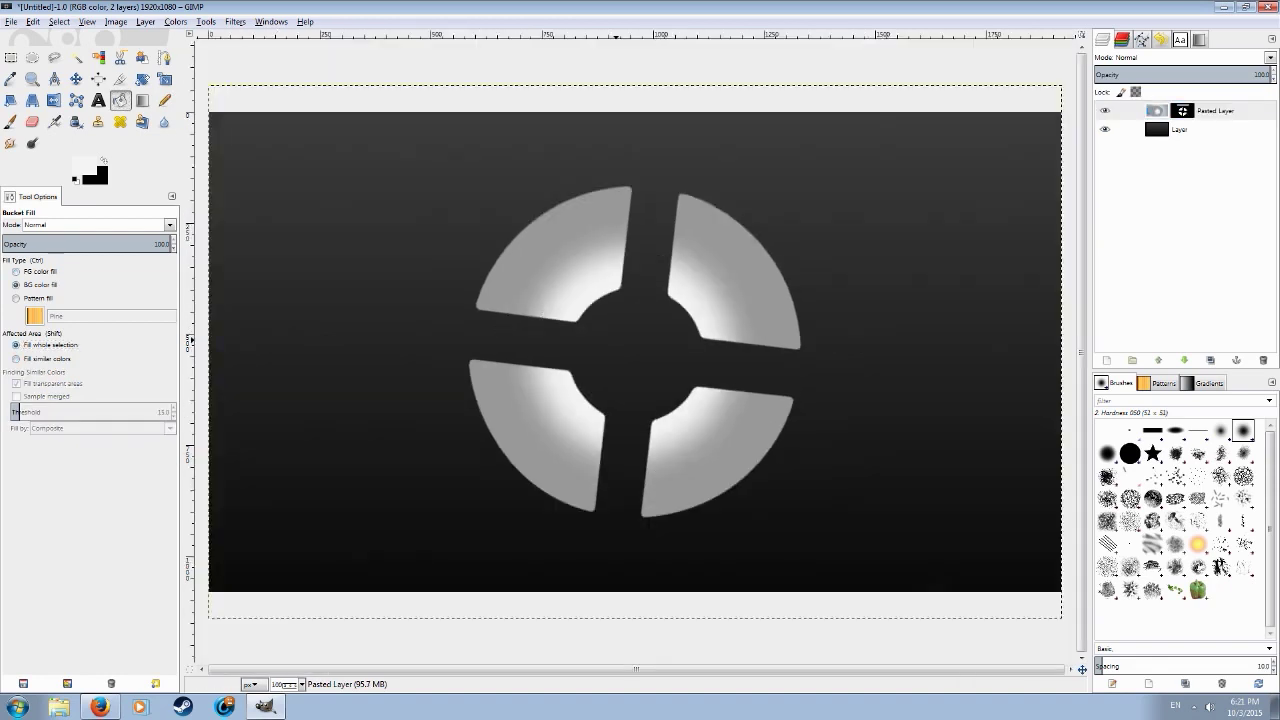
{"action": "key", "text": "ctrl+z"}
Feather the ellipse selection further by 150 px.
{"action": "left_click", "coordinate": [59, 21]}
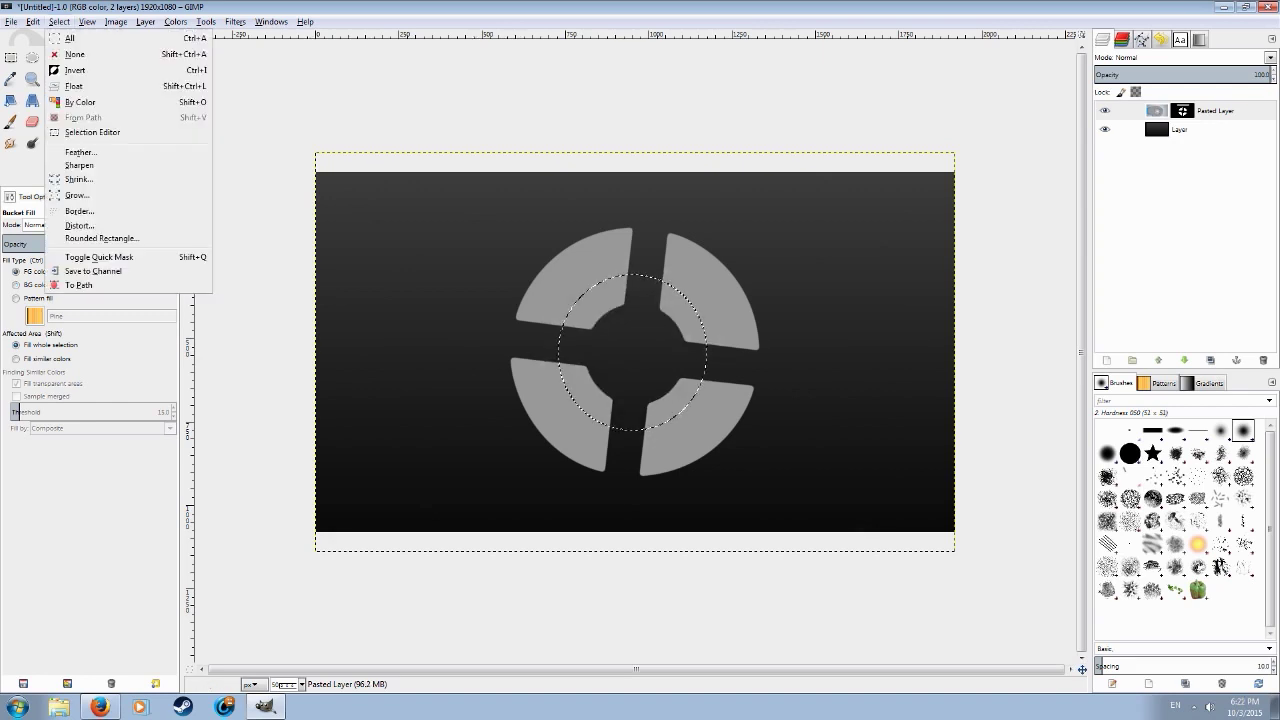
{"action": "left_click", "coordinate": [80, 152]}
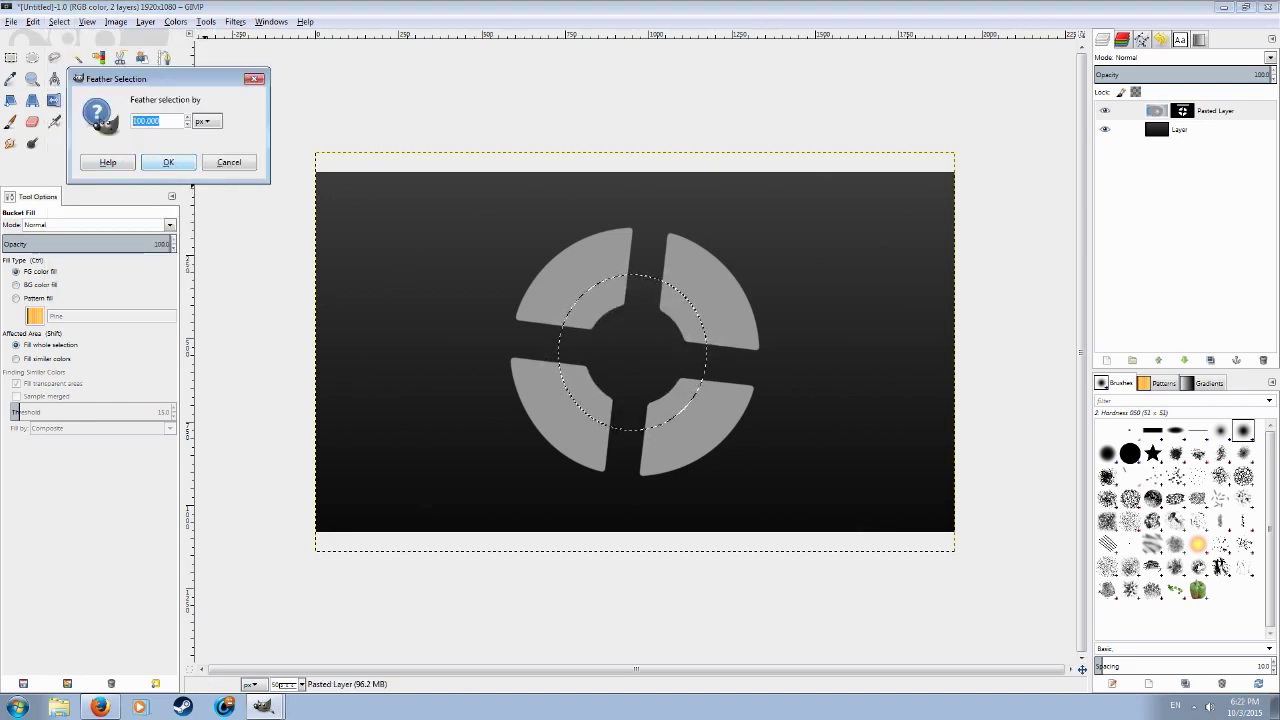
{"action": "type", "text": "150"}
{"action": "left_click", "coordinate": [168, 162]}
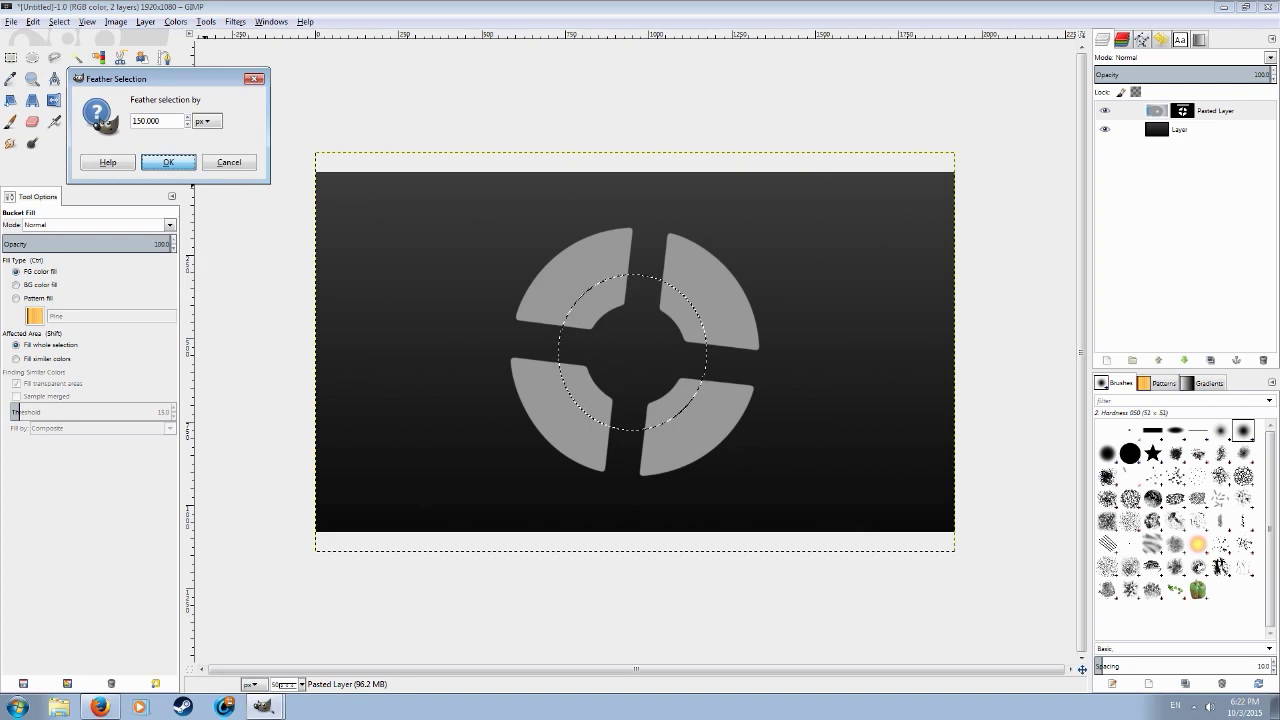
Try a near-white fill of the more strongly feathered selection, and undo it.
{"action": "left_click", "coordinate": [635, 366]}
{"action": "scroll", "coordinate": [635, 366], "scroll_direction": "up", "scroll_amount": 2}
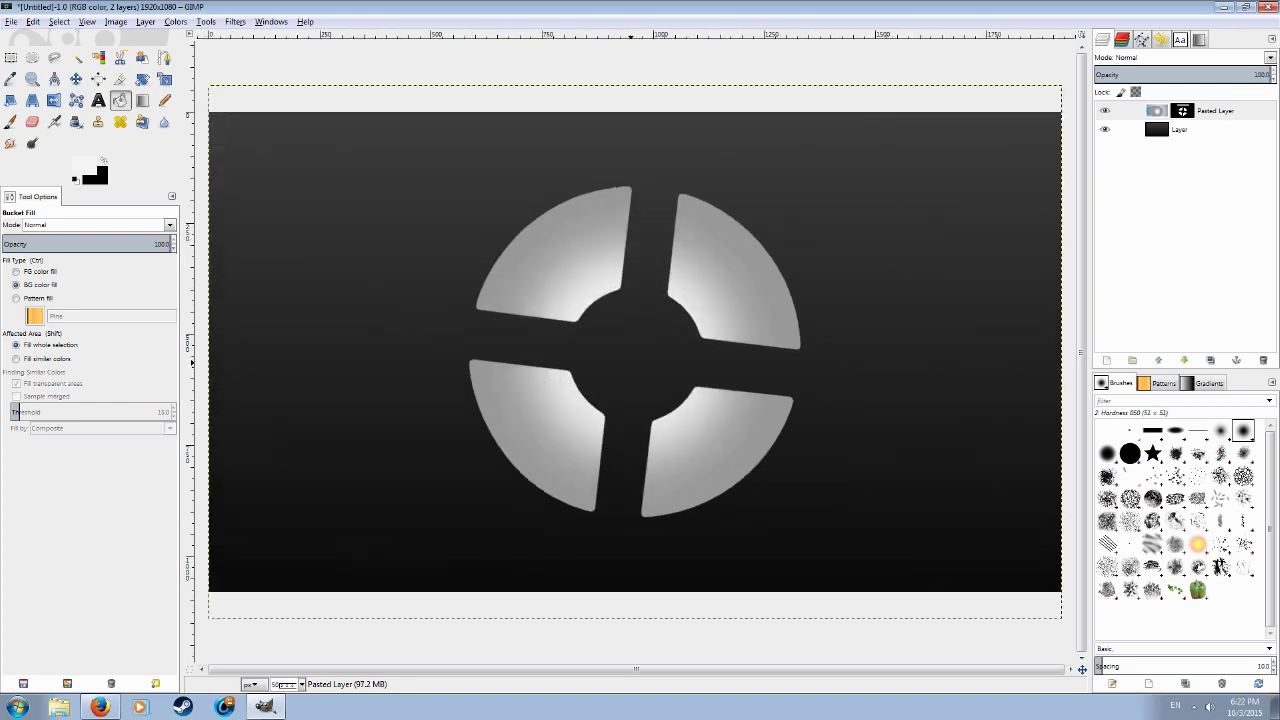
{"action": "key", "text": "ctrl+z"}
Set the foreground colour to light grey cbcbcb and fill the feathered ellipse selection on the pasted layer.
{"action": "left_click", "coordinate": [84, 167]}
{"action": "left_click_drag", "start_coordinate": [270, 277], "coordinate": [259, 280]}
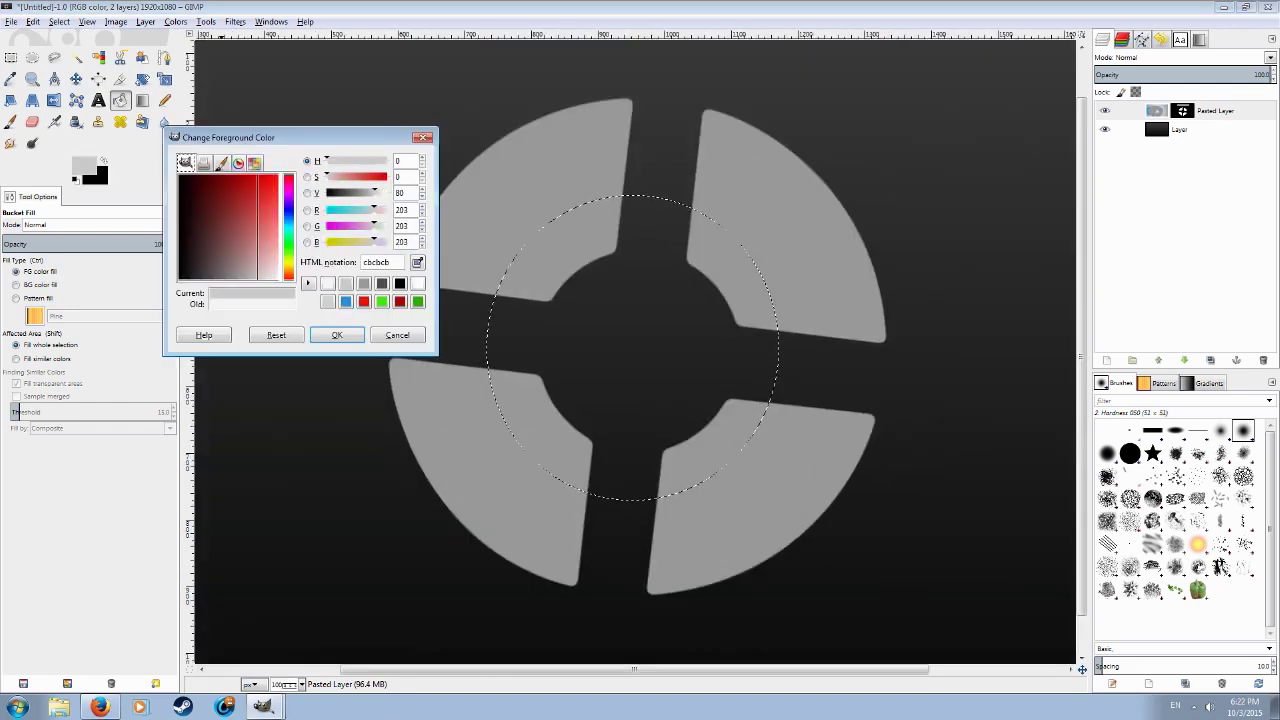
{"action": "left_click", "coordinate": [337, 335]}
{"action": "left_click", "coordinate": [642, 360]}
{"action": "key", "text": "r"}
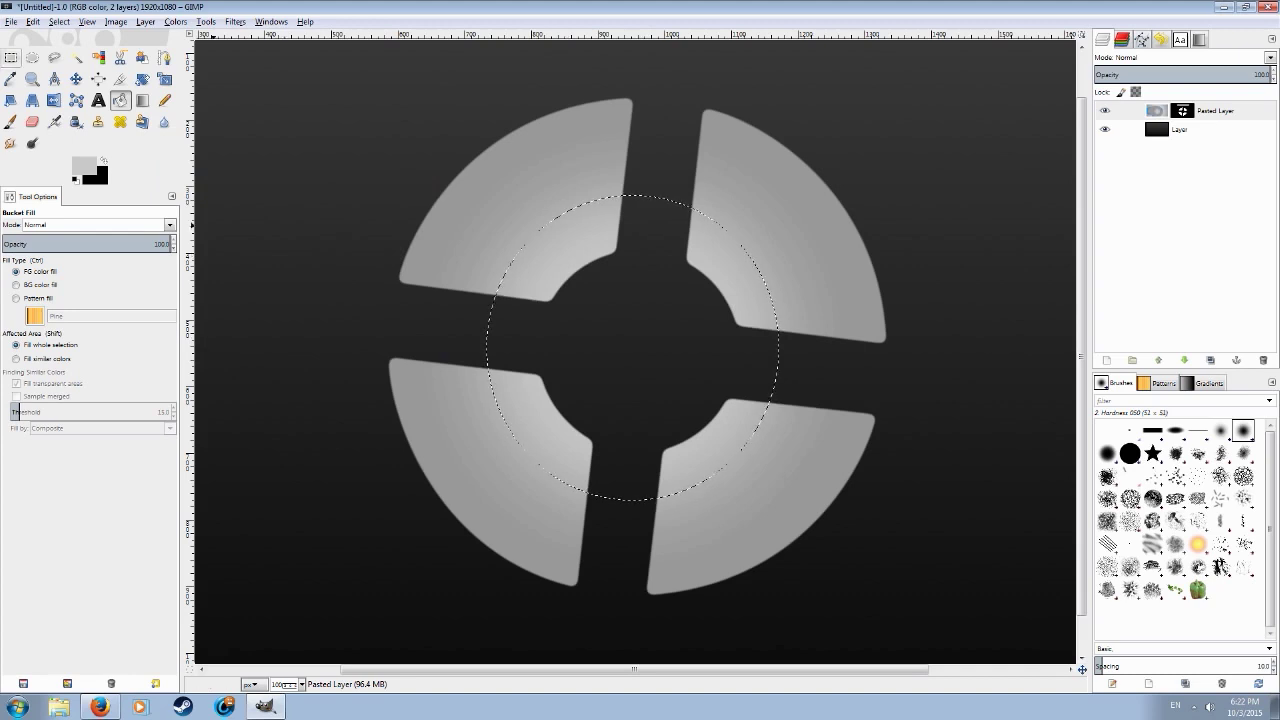
Clear the ellipse selection from the image.
{"action": "key", "text": "ctrl+shift+a"}
{"action": "key", "text": "minus"}
{"action": "key", "text": "minus"}
{"action": "key", "text": "minus"}
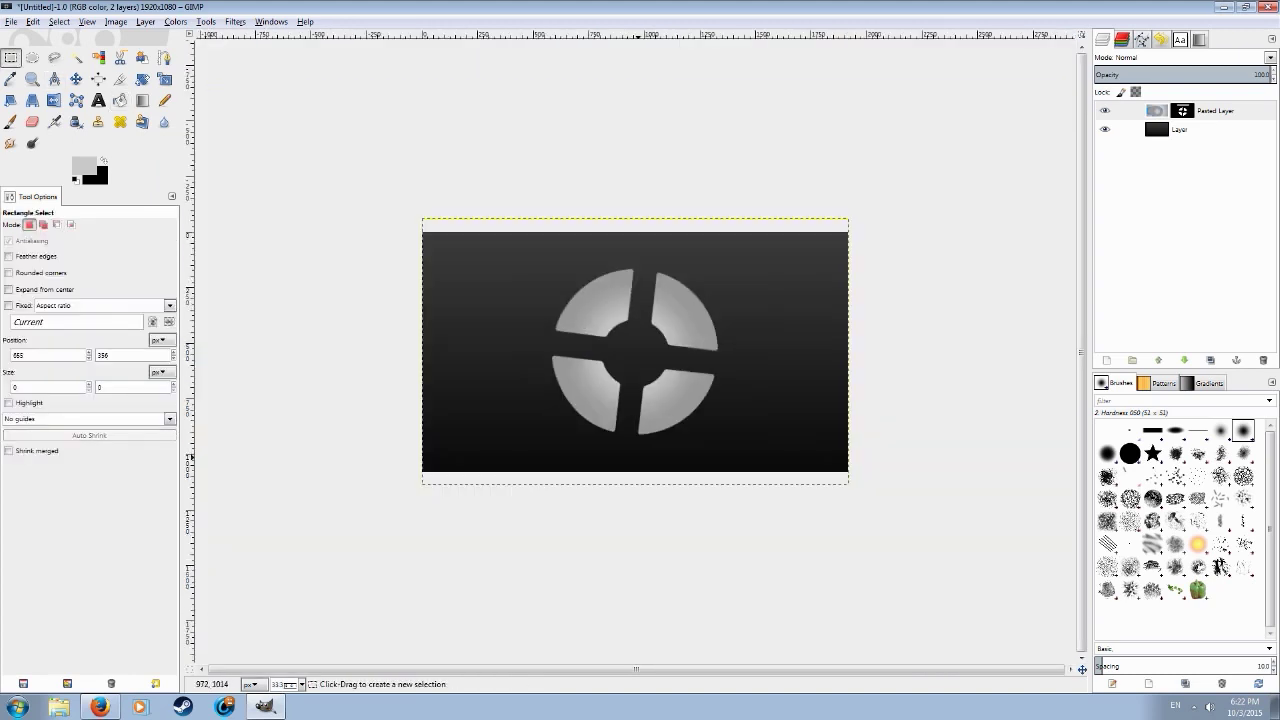
{"action": "key", "text": "minus"}
{"action": "key", "text": "plus"}
{"action": "key", "text": "plus"}
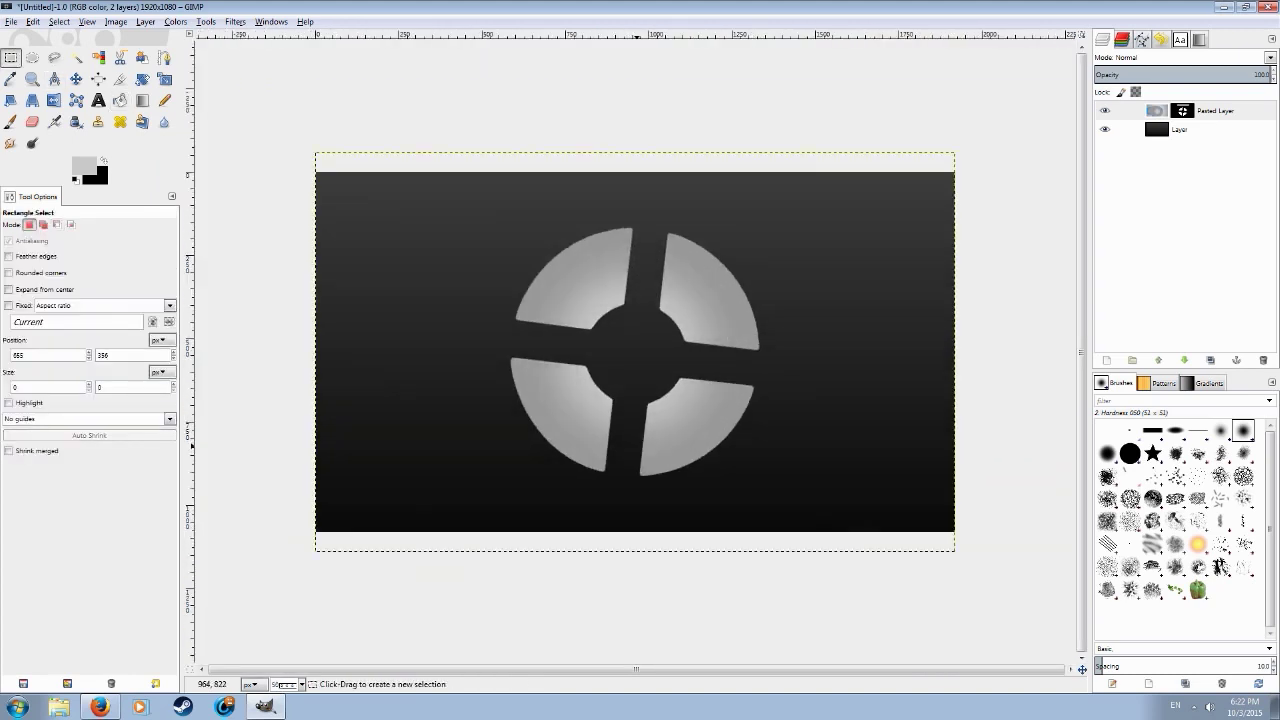
Choose the Paintbrush with foreground colour dark grey 575757 and an opacity of about 32.
{"action": "left_click", "coordinate": [11, 122]}
{"action": "left_click", "coordinate": [84, 166]}
{"action": "left_click_drag", "start_coordinate": [207, 279], "coordinate": [212, 280]}
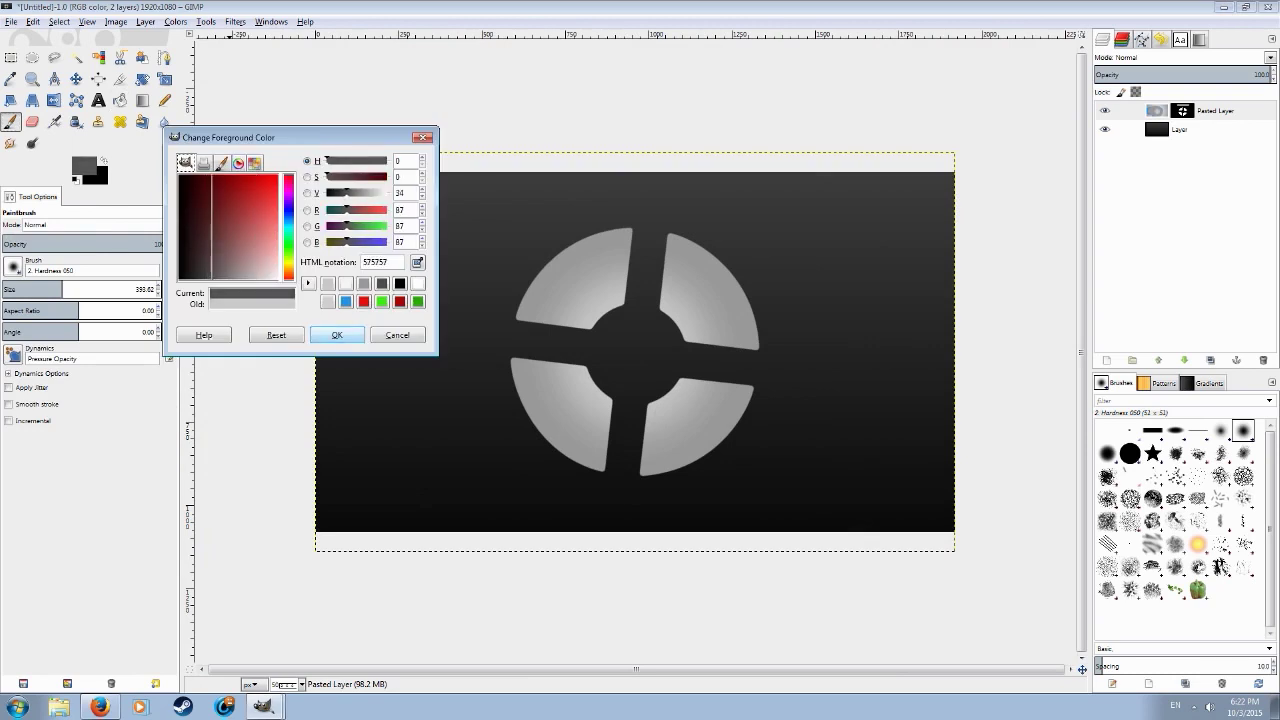
{"action": "left_click", "coordinate": [337, 335]}
{"action": "left_click", "coordinate": [56, 244]}
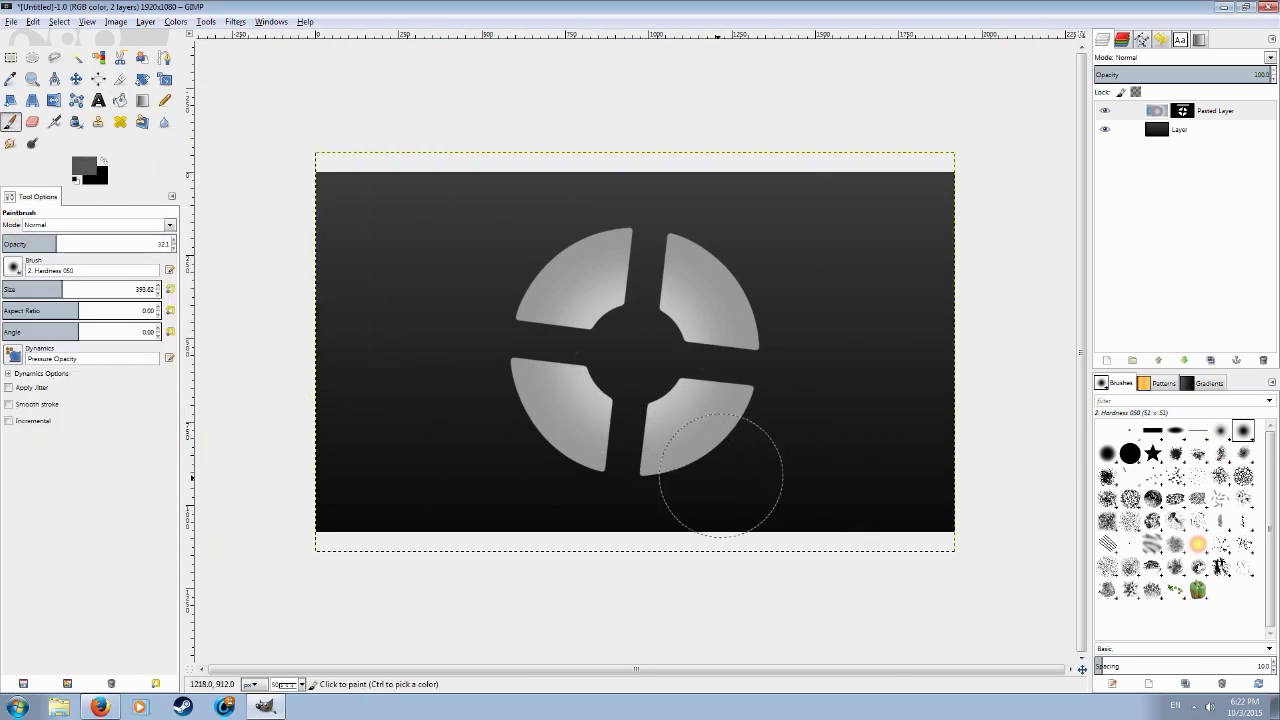
Brush dark grey along the outer edges of the logo's lower-right and upper-right segments, undoing the unsatisfactory first stroke.
{"action": "mouse_move", "coordinate": [702, 476]}
{"action": "left_mouse_down"}
{"action": "mouse_move", "coordinate": [755, 408]}
{"action": "mouse_move", "coordinate": [745, 448]}
{"action": "mouse_move", "coordinate": [640, 515]}
{"action": "mouse_move", "coordinate": [694, 495]}
{"action": "left_mouse_up"}
{"action": "key", "text": "ctrl+z"}
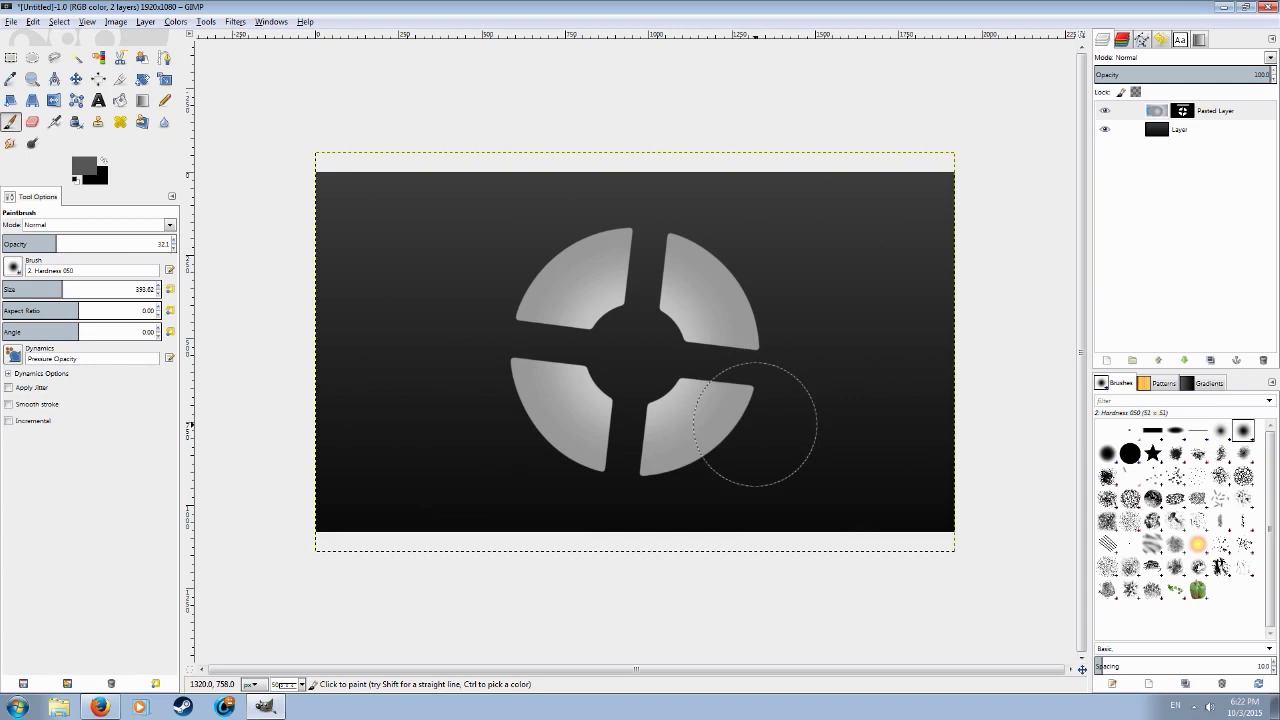
{"action": "mouse_move", "coordinate": [755, 424]}
{"action": "left_mouse_down"}
{"action": "mouse_move", "coordinate": [714, 471]}
{"action": "mouse_move", "coordinate": [723, 476]}
{"action": "left_mouse_up"}
{"action": "mouse_move", "coordinate": [717, 232]}
{"action": "left_mouse_down"}
{"action": "mouse_move", "coordinate": [774, 273]}
{"action": "mouse_move", "coordinate": [786, 324]}
{"action": "mouse_move", "coordinate": [732, 236]}
{"action": "mouse_move", "coordinate": [788, 294]}
{"action": "mouse_move", "coordinate": [784, 344]}
{"action": "mouse_move", "coordinate": [721, 228]}
{"action": "mouse_move", "coordinate": [768, 300]}
{"action": "left_mouse_up"}
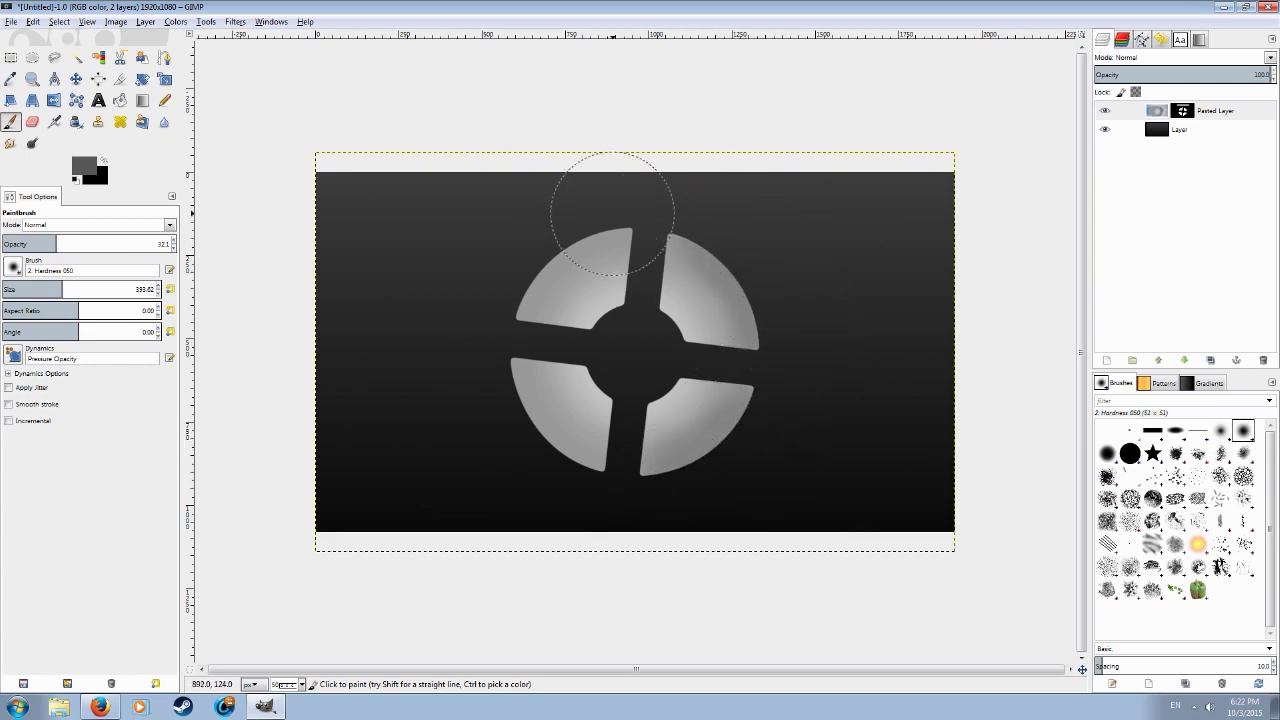
Brush dark grey along the outer edges of the logo's upper-left and lower-left segments, undoing and repeating unsatisfactory strokes.
{"action": "left_click_drag", "start_coordinate": [612, 213], "coordinate": [511, 269]}
{"action": "key", "text": "ctrl+z"}
{"action": "mouse_move", "coordinate": [577, 193]}
{"action": "left_mouse_down"}
{"action": "mouse_move", "coordinate": [554, 200]}
{"action": "mouse_move", "coordinate": [506, 263]}
{"action": "mouse_move", "coordinate": [483, 337]}
{"action": "mouse_move", "coordinate": [545, 436]}
{"action": "left_mouse_up"}
{"action": "key", "text": "ctrl+z"}
{"action": "mouse_move", "coordinate": [477, 349]}
{"action": "left_mouse_down"}
{"action": "mouse_move", "coordinate": [569, 463]}
{"action": "mouse_move", "coordinate": [456, 339]}
{"action": "left_mouse_up"}
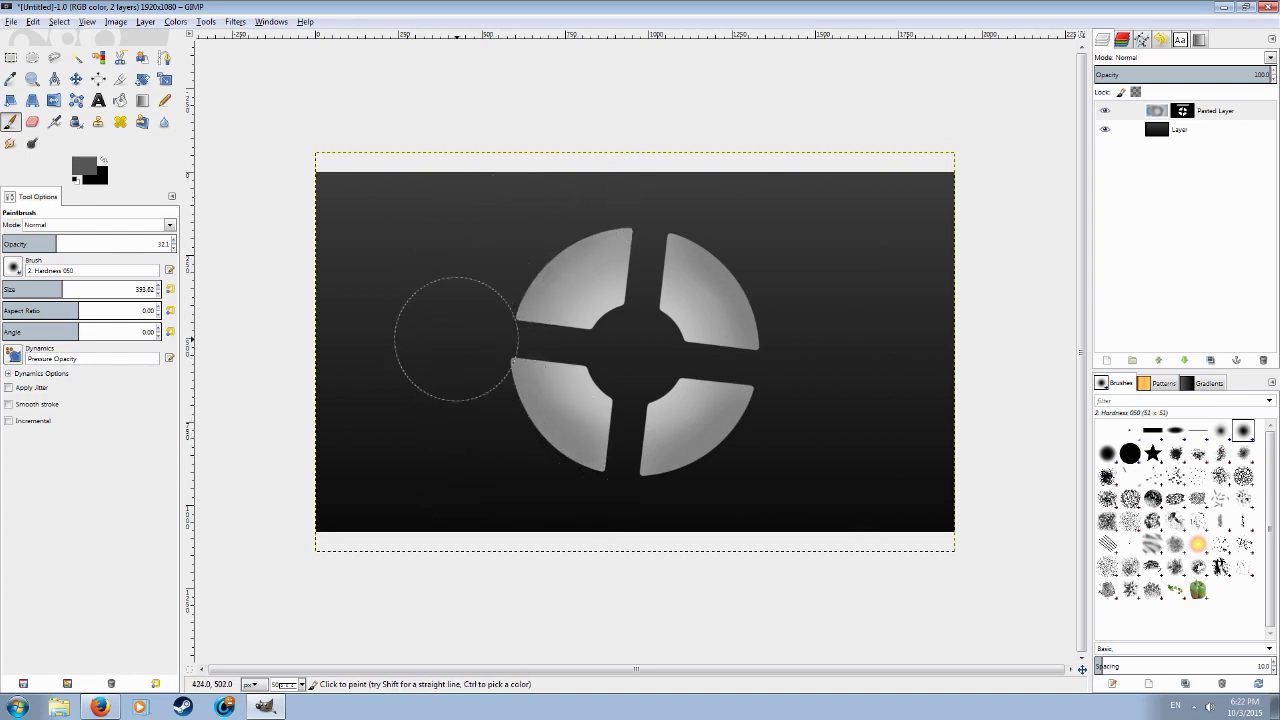
Compare the shaded logo with the reference Team Fortress 2 speed-drawing video in Firefox, and return to GIMP.
{"action": "scroll", "coordinate": [456, 338], "scroll_direction": "down", "scroll_amount": 5}
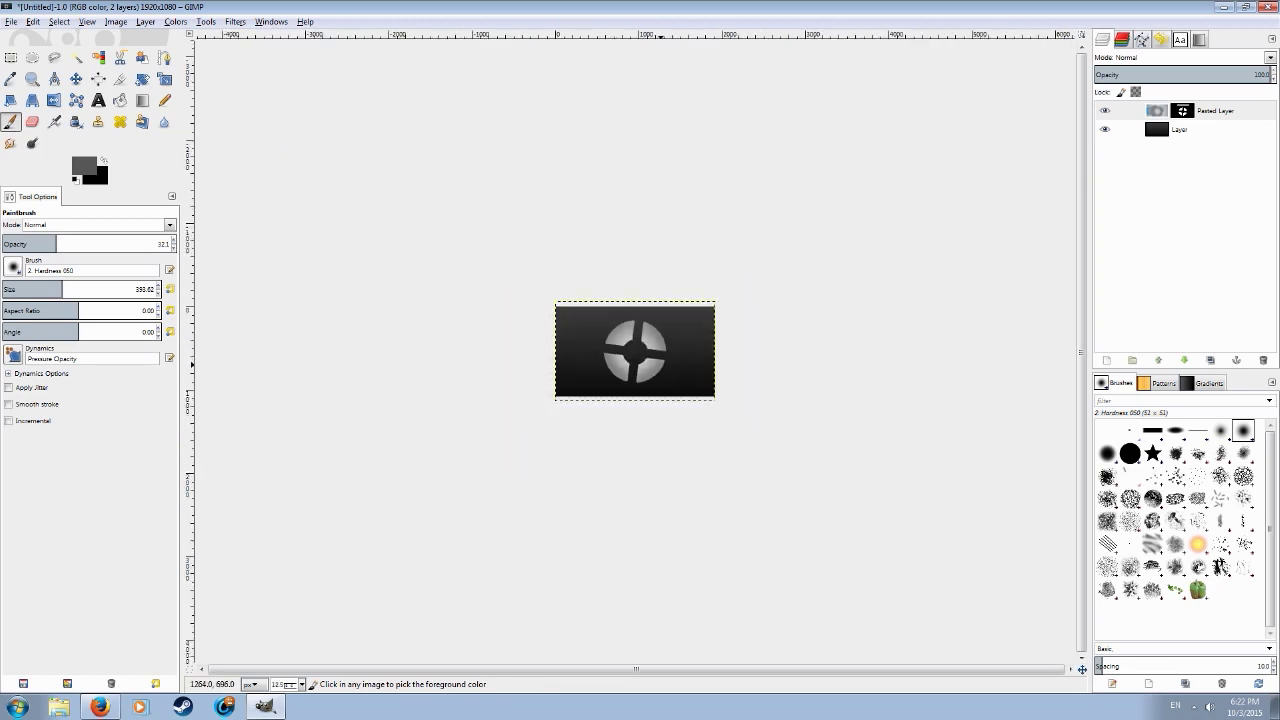
{"action": "scroll", "coordinate": [660, 365], "scroll_direction": "up", "scroll_amount": 3}
{"action": "left_click", "coordinate": [1180, 130]}
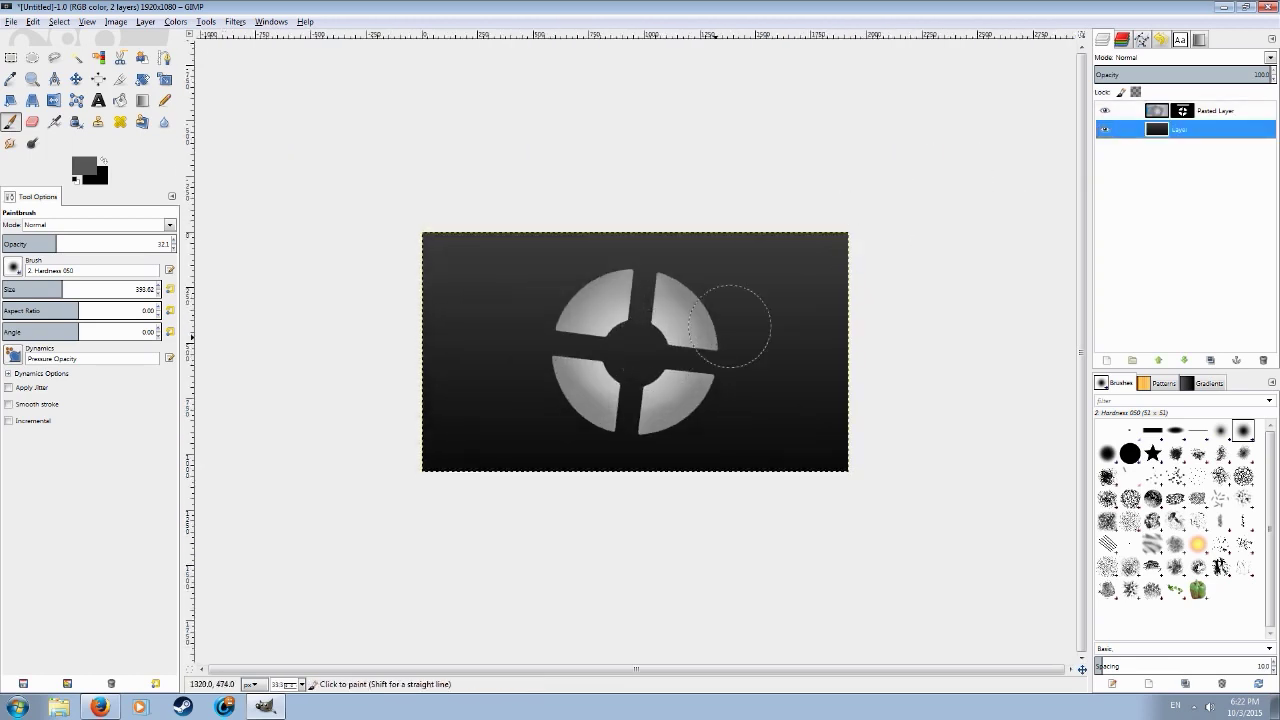
{"action": "scroll", "coordinate": [709, 337], "scroll_direction": "up", "scroll_amount": 1}
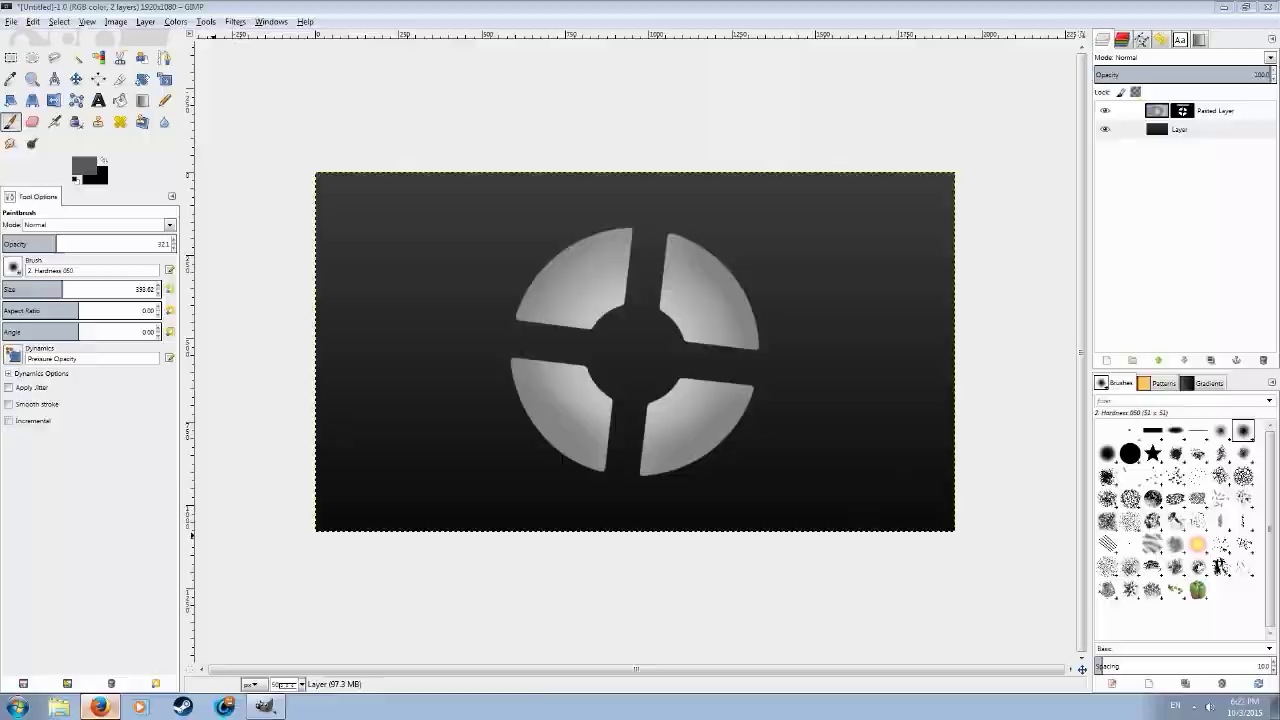
{"action": "key", "text": "alt+Tab"}
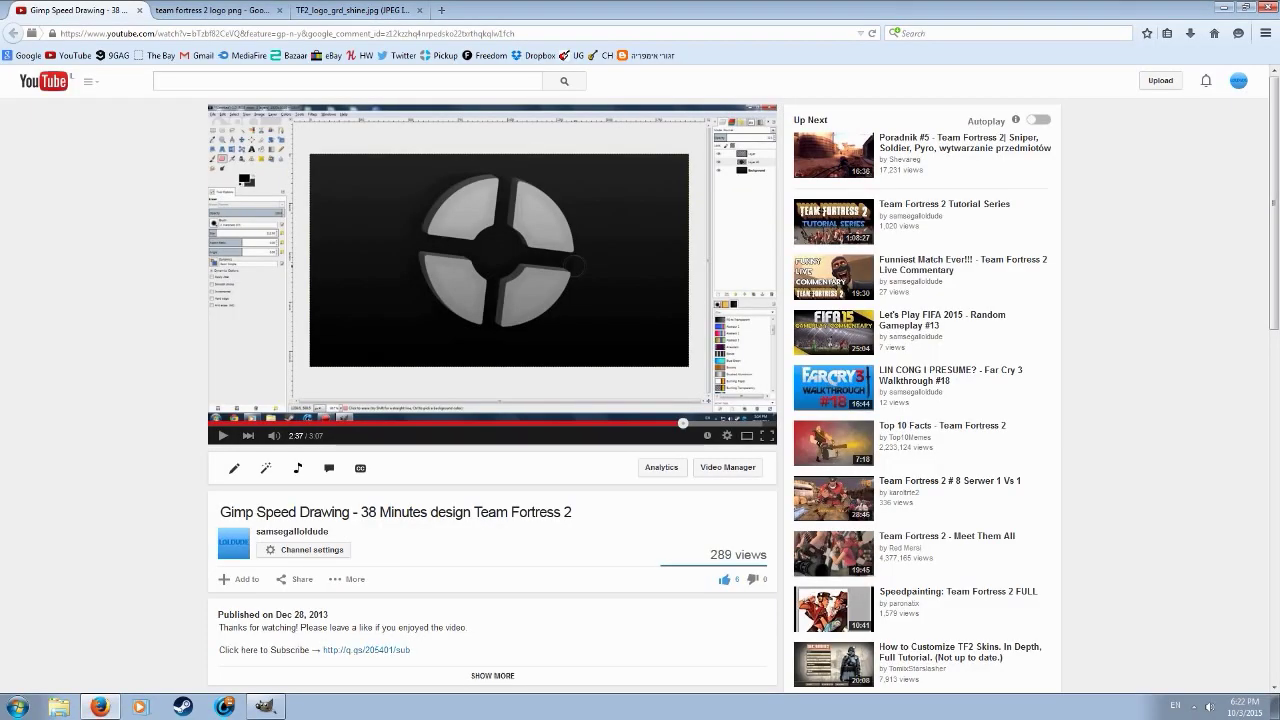
{"action": "key", "text": "alt+Tab"}
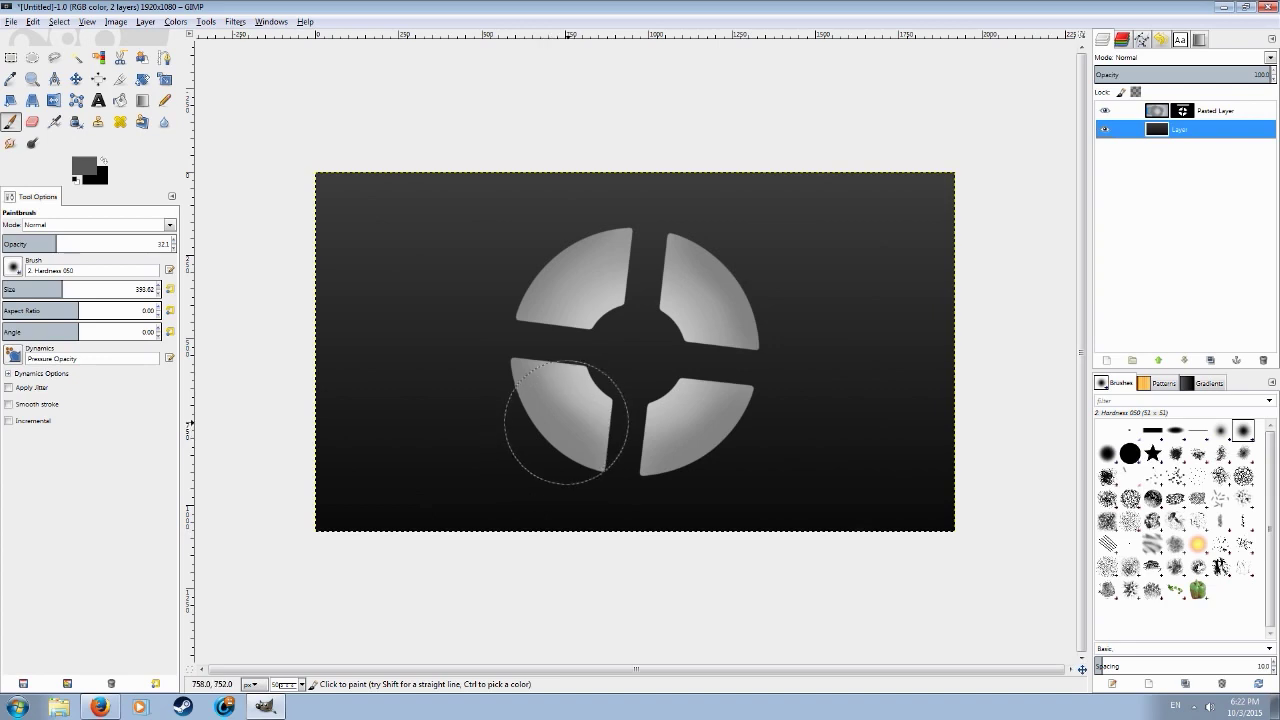
Raise the Paintbrush opacity to about 81 and reduce its size to about 123.
{"action": "scroll", "coordinate": [566, 422], "scroll_direction": "up", "scroll_amount": 4}
{"action": "scroll", "coordinate": [429, 329], "scroll_direction": "down", "scroll_amount": 3}
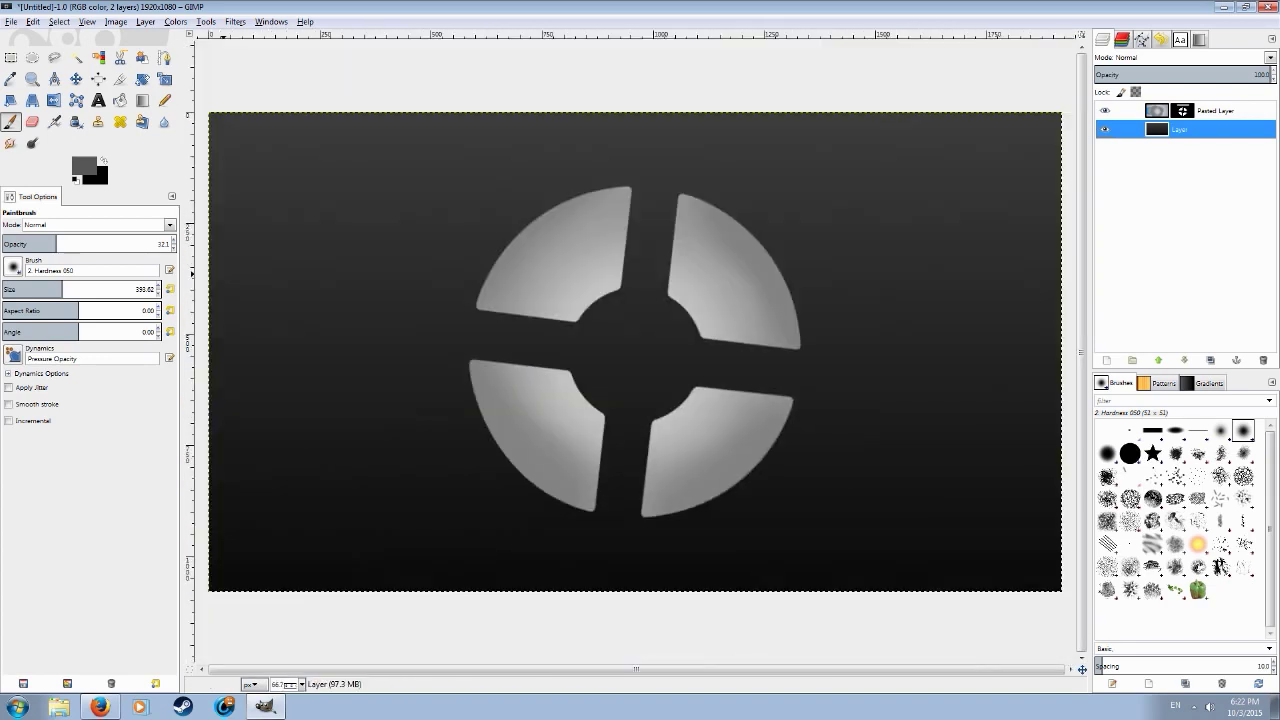
{"action": "left_click", "coordinate": [129, 243]}
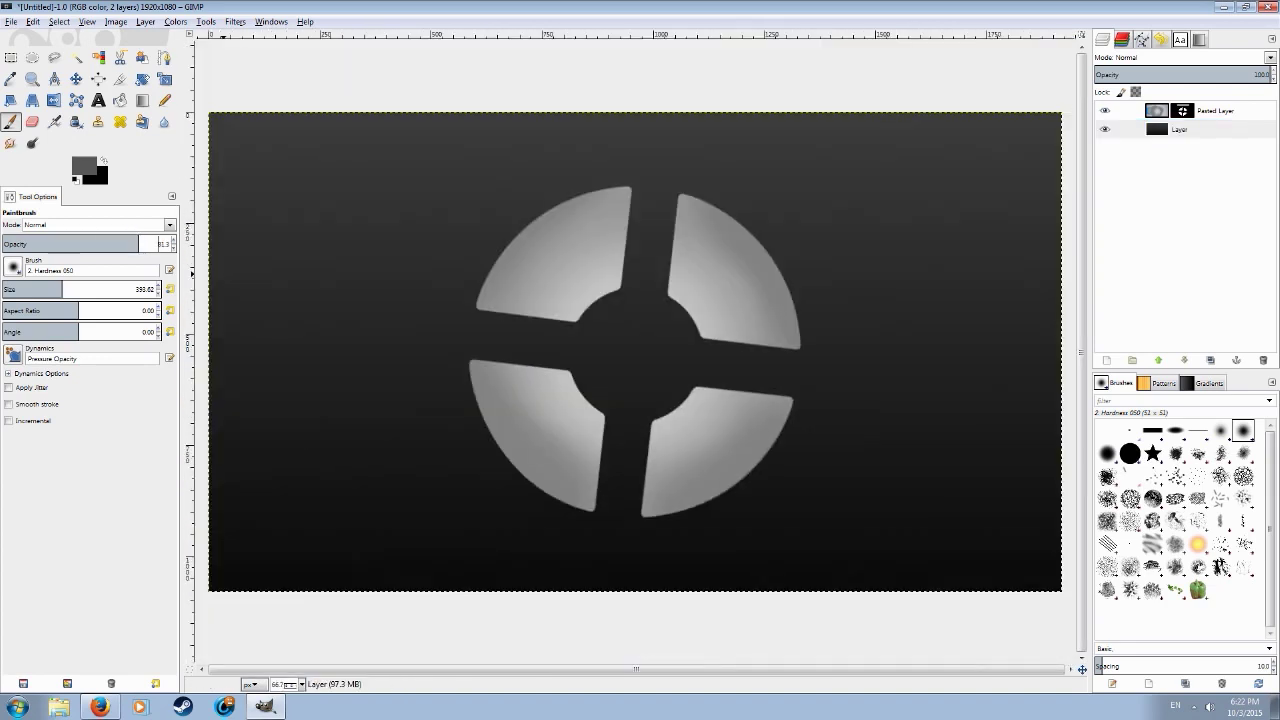
{"action": "left_click_drag", "start_coordinate": [32, 288], "coordinate": [20, 288]}
Try a dark stroke around the lower-right segment's outer edge on the background layer and on the pasted layer's image, undoing each attempt.
{"action": "mouse_move", "coordinate": [794, 408]}
{"action": "left_mouse_down"}
{"action": "mouse_move", "coordinate": [774, 457]}
{"action": "mouse_move", "coordinate": [735, 503]}
{"action": "left_mouse_up"}
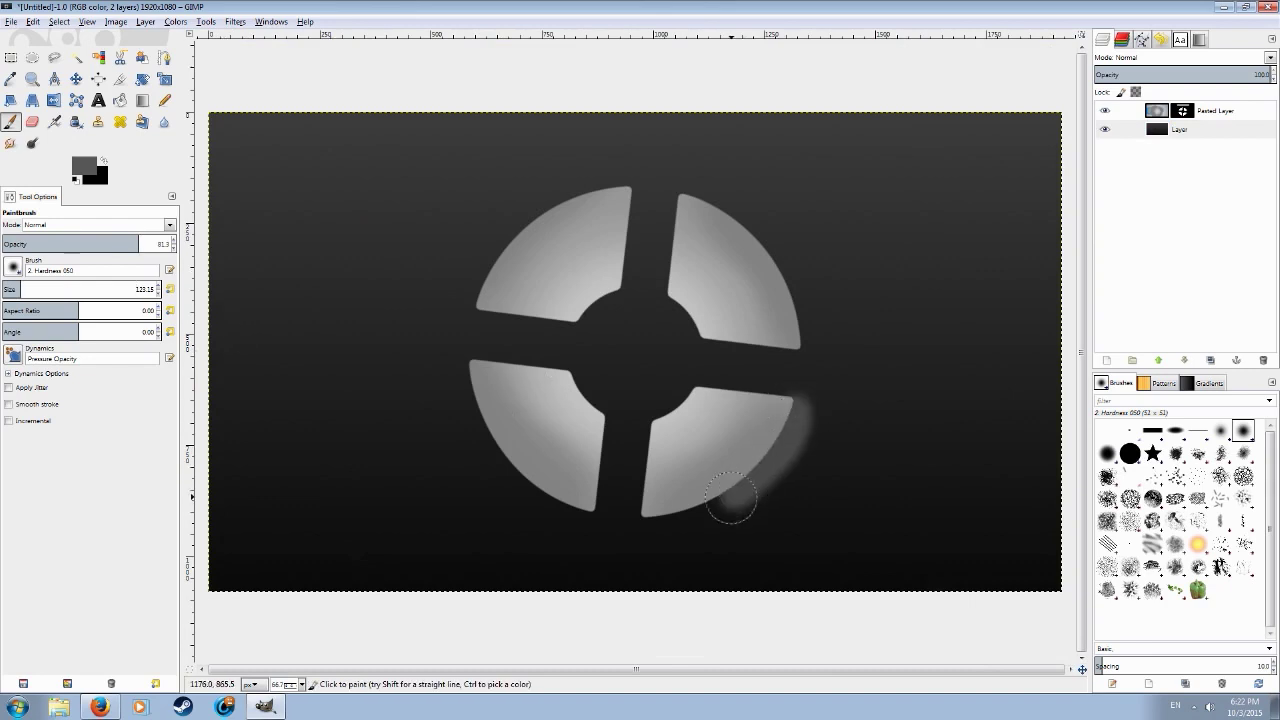
{"action": "key", "text": "ctrl+z"}
{"action": "left_click", "coordinate": [1157, 111]}
{"action": "mouse_move", "coordinate": [804, 397]}
{"action": "left_mouse_down"}
{"action": "mouse_move", "coordinate": [754, 476]}
{"action": "mouse_move", "coordinate": [646, 541]}
{"action": "mouse_move", "coordinate": [775, 472]}
{"action": "mouse_move", "coordinate": [635, 519]}
{"action": "mouse_move", "coordinate": [765, 456]}
{"action": "mouse_move", "coordinate": [796, 410]}
{"action": "mouse_move", "coordinate": [772, 463]}
{"action": "mouse_move", "coordinate": [635, 538]}
{"action": "mouse_move", "coordinate": [820, 415]}
{"action": "mouse_move", "coordinate": [715, 499]}
{"action": "left_mouse_up"}
{"action": "key", "text": "ctrl+z"}
{"action": "key", "text": "ctrl+z"}
Switch to the 2. Hardness 025 brush and darken the outer edge of the lower-right segment, redoing the stroke once.
{"action": "left_click", "coordinate": [13, 266]}
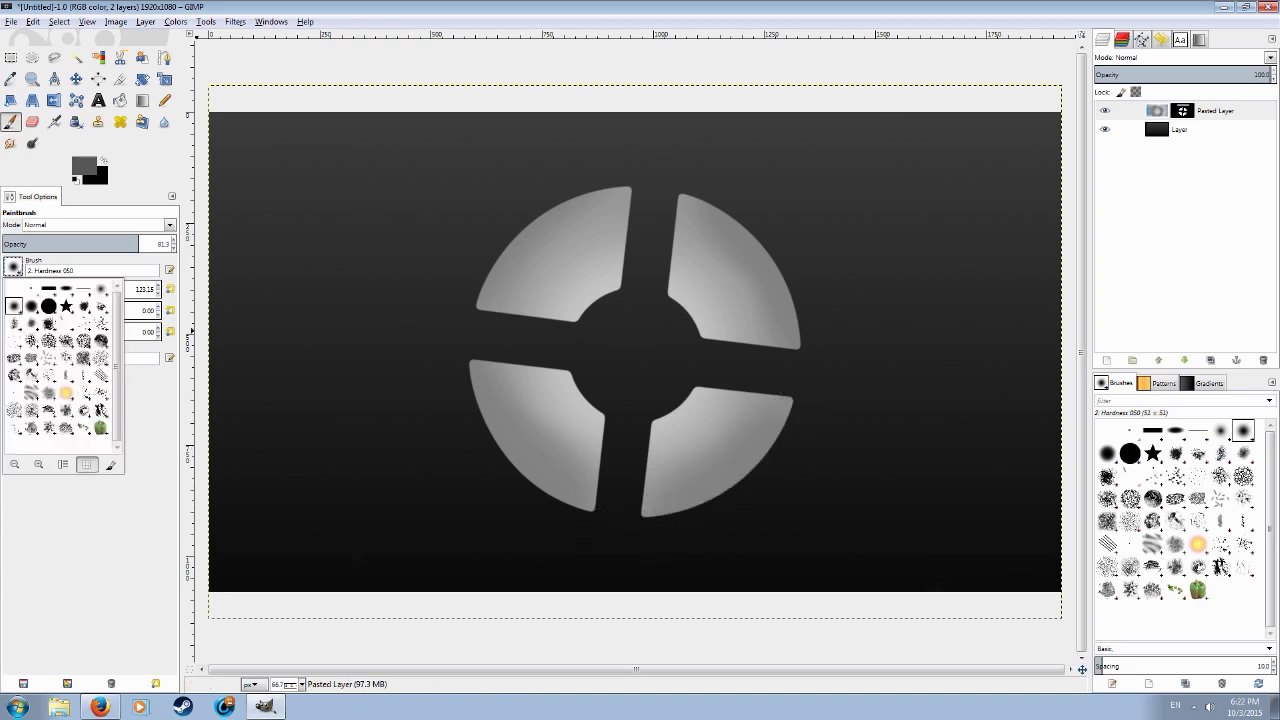
{"action": "left_click", "coordinate": [101, 289]}
{"action": "mouse_move", "coordinate": [677, 509]}
{"action": "left_mouse_down"}
{"action": "mouse_move", "coordinate": [773, 465]}
{"action": "mouse_move", "coordinate": [817, 399]}
{"action": "left_mouse_up"}
{"action": "key", "text": "ctrl+z"}
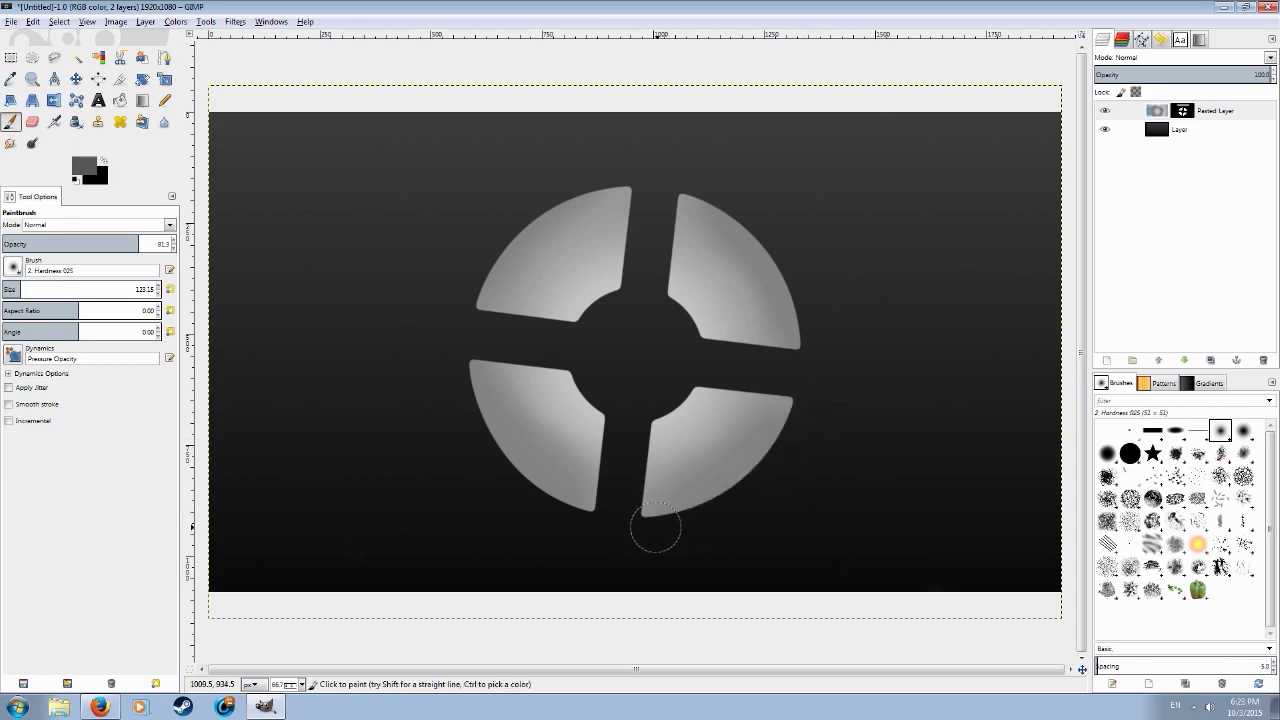
{"action": "mouse_move", "coordinate": [651, 526]}
{"action": "left_mouse_down"}
{"action": "mouse_move", "coordinate": [737, 498]}
{"action": "mouse_move", "coordinate": [810, 402]}
{"action": "left_mouse_up"}
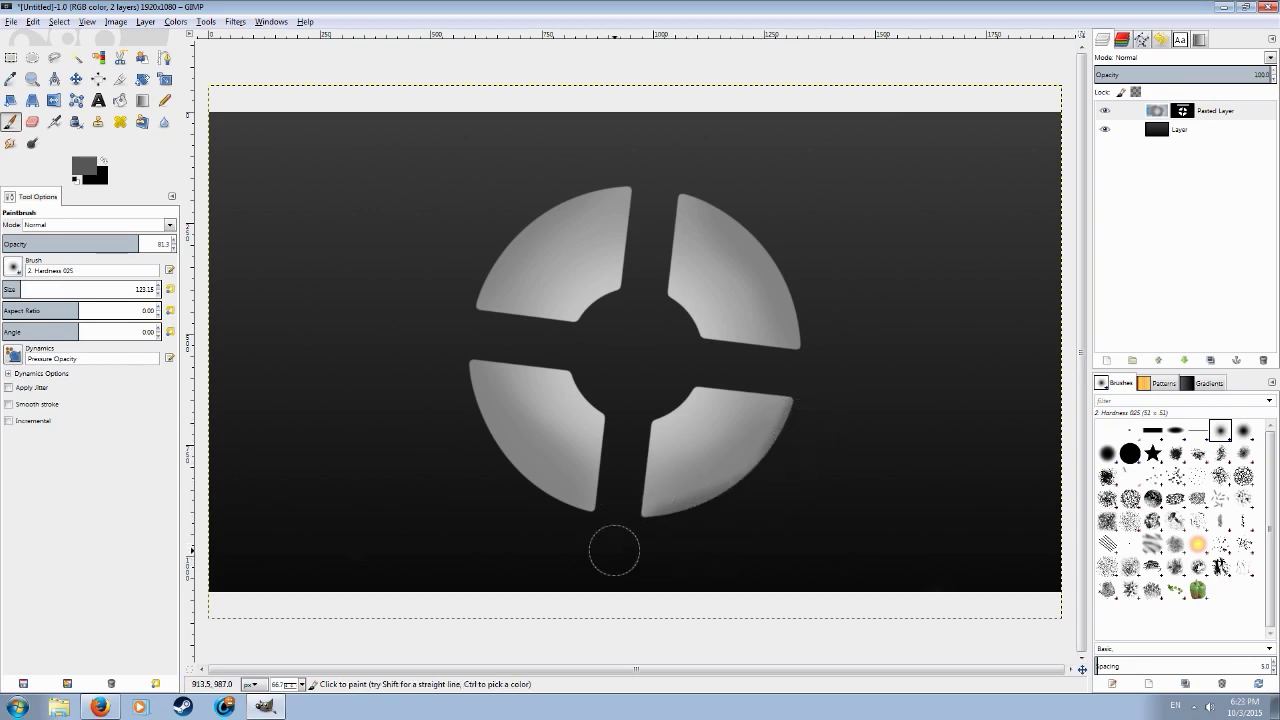
Darken the outer edge of the lower-left segment with the soft brush, undoing and repeating uneven strokes.
{"action": "mouse_move", "coordinate": [586, 526]}
{"action": "left_mouse_down"}
{"action": "mouse_move", "coordinate": [511, 482]}
{"action": "mouse_move", "coordinate": [463, 383]}
{"action": "left_mouse_up"}
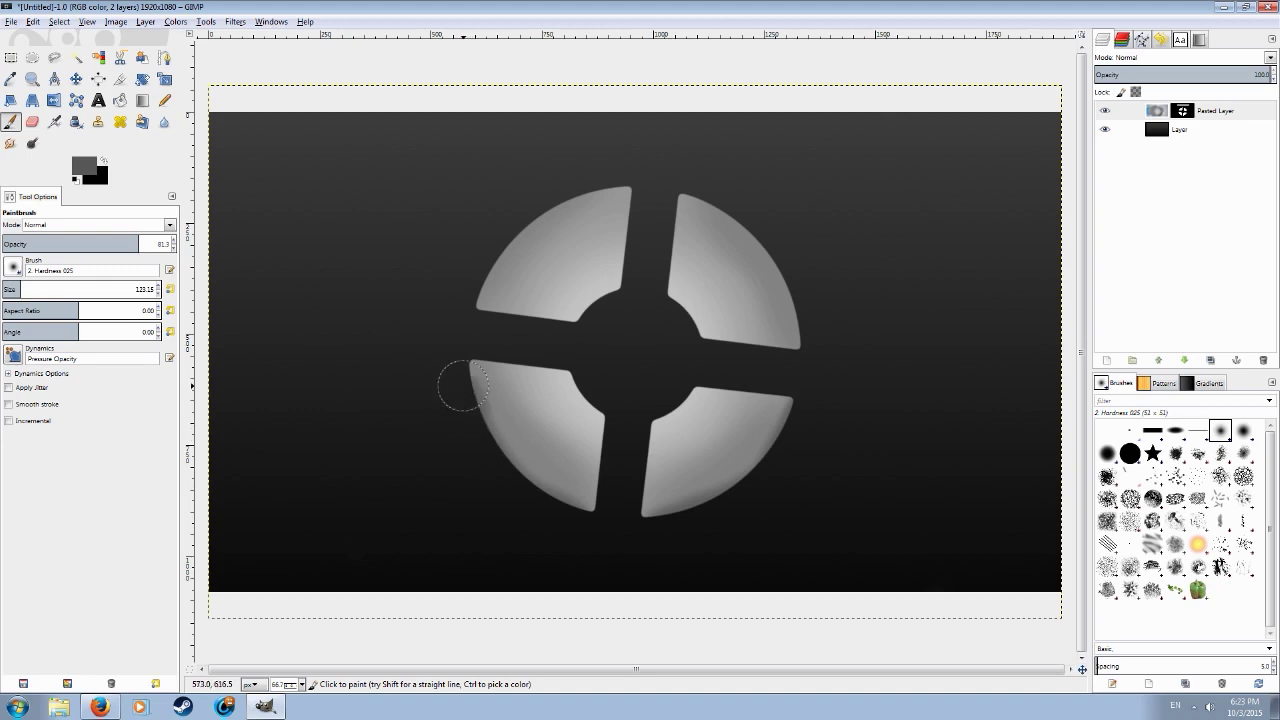
{"action": "mouse_move", "coordinate": [546, 512]}
{"action": "left_mouse_down"}
{"action": "mouse_move", "coordinate": [499, 472]}
{"action": "mouse_move", "coordinate": [464, 421]}
{"action": "mouse_move", "coordinate": [545, 506]}
{"action": "mouse_move", "coordinate": [494, 462]}
{"action": "mouse_move", "coordinate": [465, 406]}
{"action": "mouse_move", "coordinate": [537, 498]}
{"action": "mouse_move", "coordinate": [569, 515]}
{"action": "mouse_move", "coordinate": [497, 445]}
{"action": "mouse_move", "coordinate": [457, 378]}
{"action": "left_mouse_up"}
{"action": "key", "text": "ctrl+z"}
{"action": "mouse_move", "coordinate": [570, 521]}
{"action": "left_mouse_down"}
{"action": "mouse_move", "coordinate": [504, 466]}
{"action": "mouse_move", "coordinate": [461, 391]}
{"action": "left_mouse_up"}
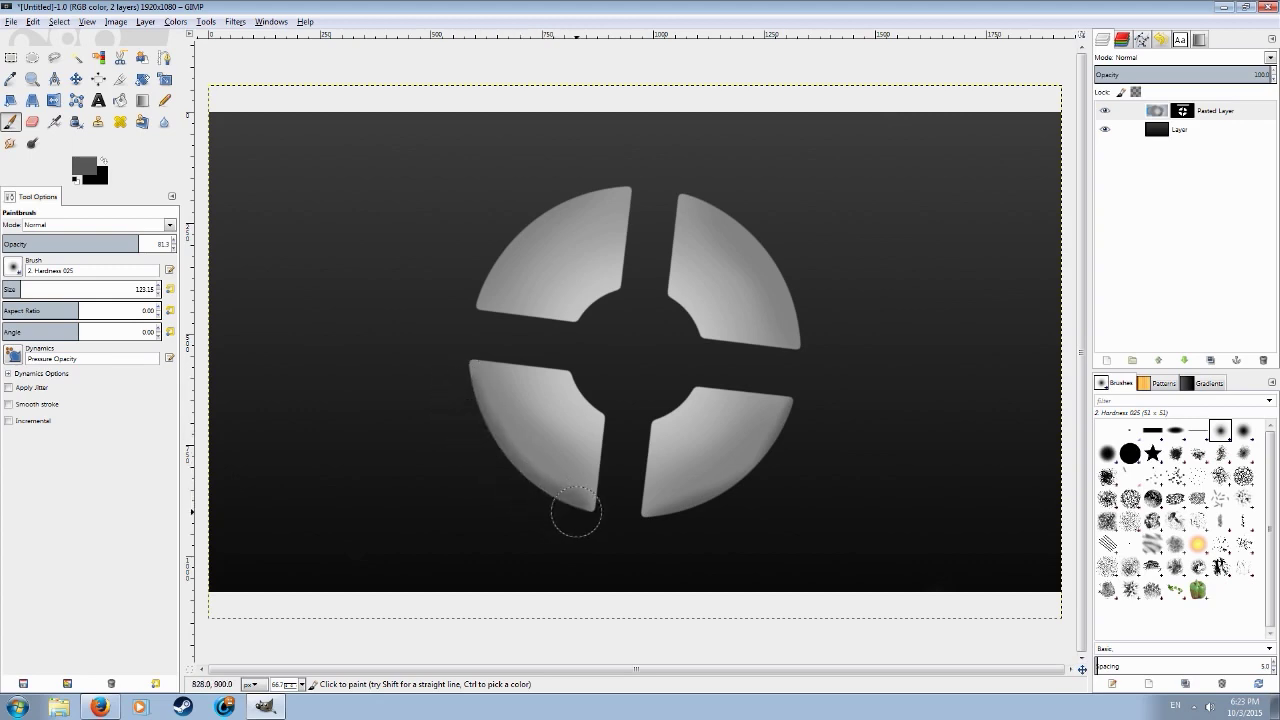
{"action": "key", "text": "ctrl+z"}
{"action": "mouse_move", "coordinate": [594, 530]}
{"action": "left_mouse_down"}
{"action": "mouse_move", "coordinate": [519, 482]}
{"action": "mouse_move", "coordinate": [472, 433]}
{"action": "left_mouse_up"}
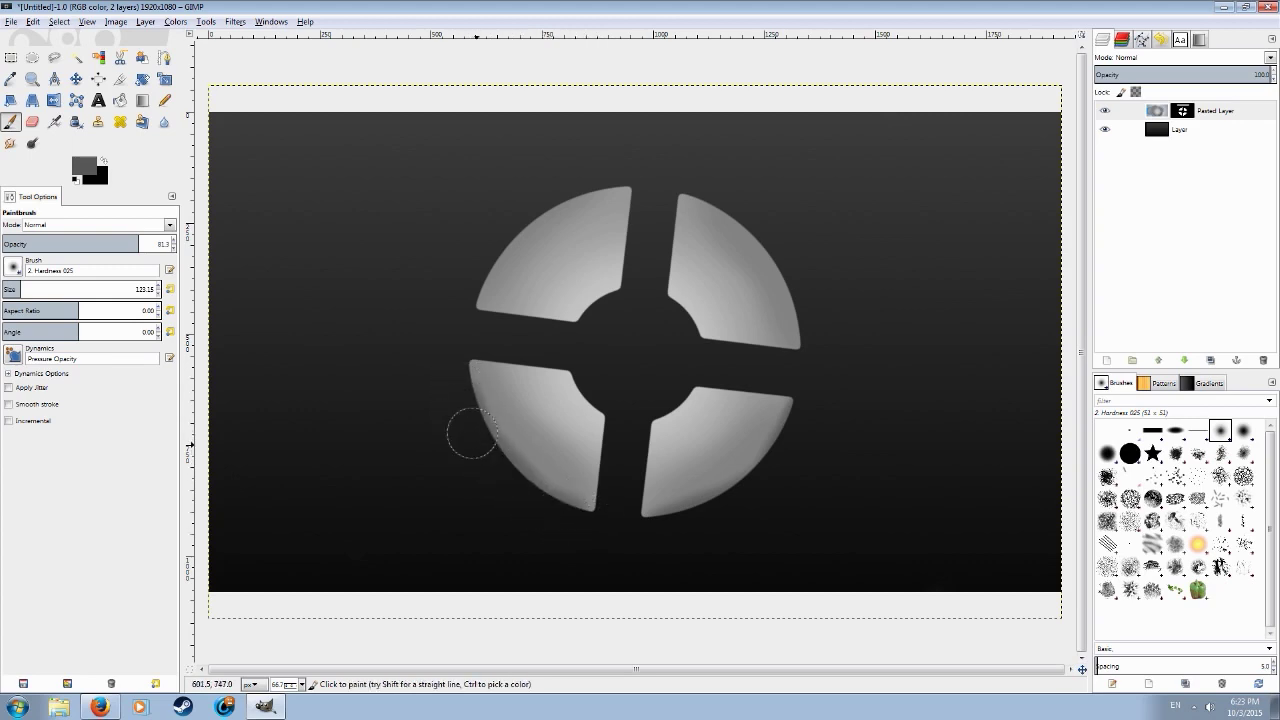
{"action": "scroll", "coordinate": [588, 475], "scroll_direction": "down", "scroll_amount": 2}
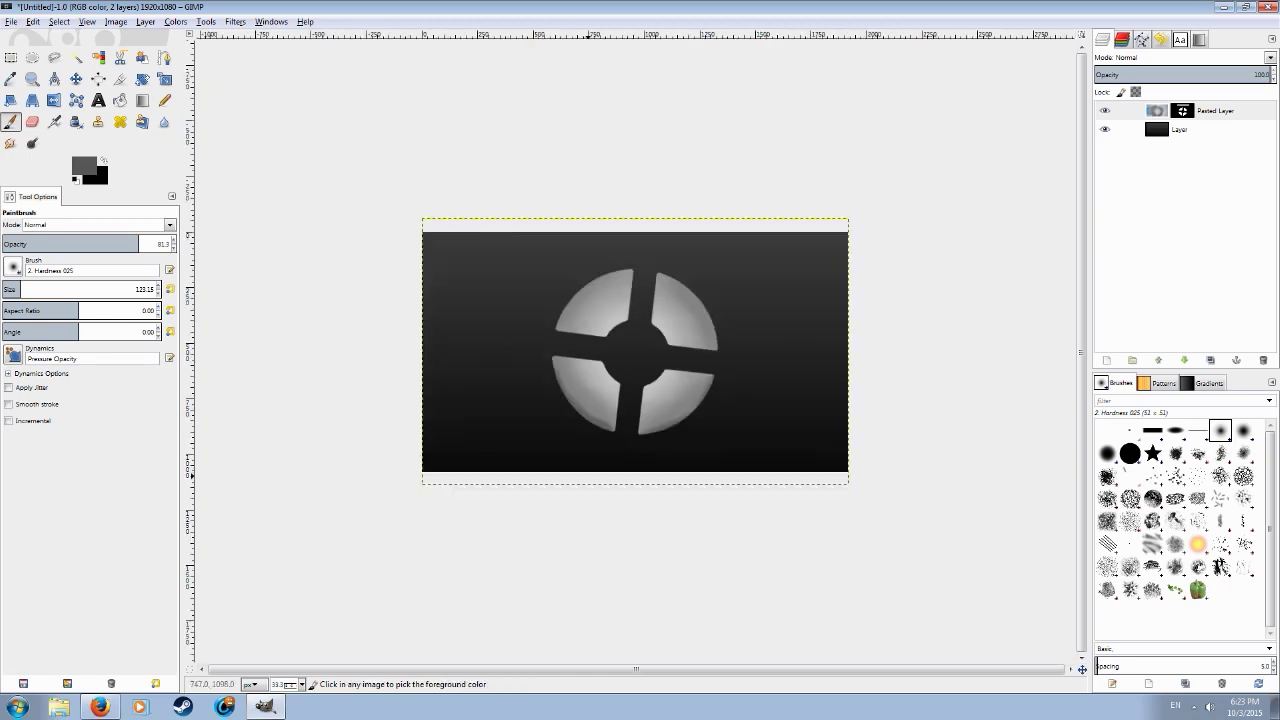
{"action": "scroll", "coordinate": [636, 350], "scroll_direction": "up", "scroll_amount": 2}
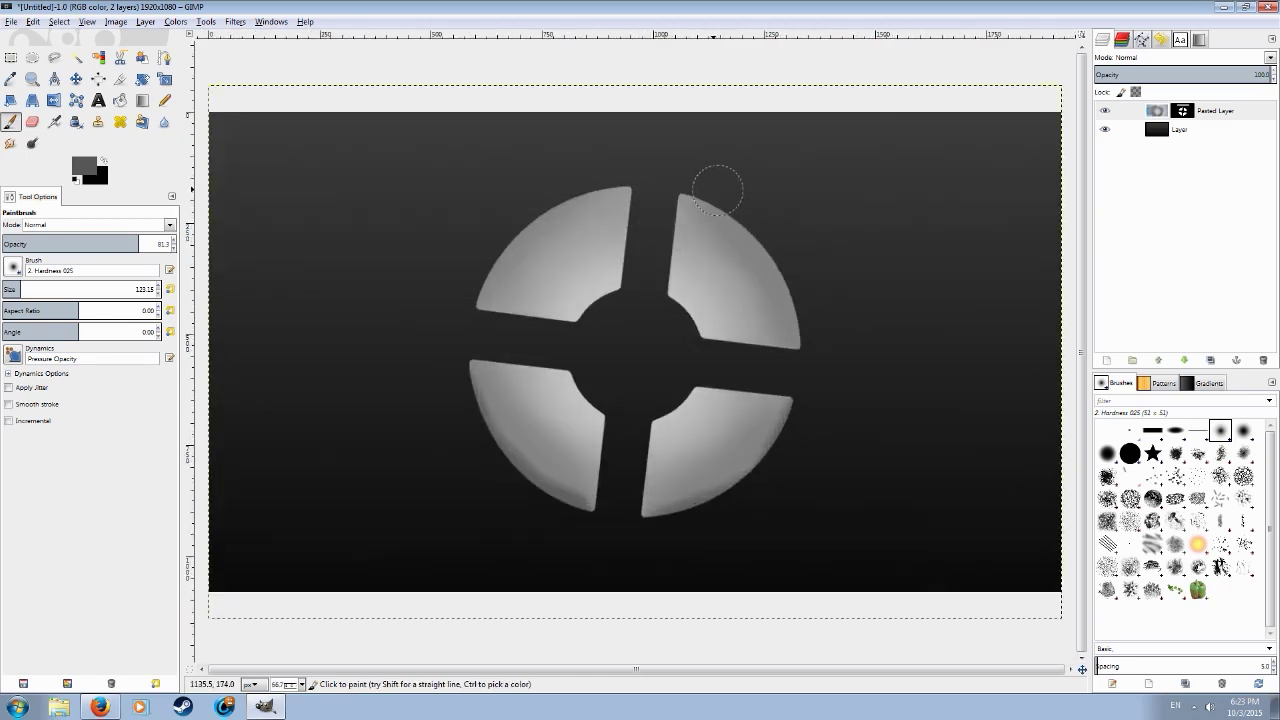
Darken the outer edge of the upper-right segment with the soft brush, redoing the first stroke.
{"action": "mouse_move", "coordinate": [714, 186]}
{"action": "left_mouse_down"}
{"action": "mouse_move", "coordinate": [770, 245]}
{"action": "mouse_move", "coordinate": [785, 305]}
{"action": "left_mouse_up"}
{"action": "key", "text": "ctrl+z"}
{"action": "mouse_move", "coordinate": [732, 201]}
{"action": "left_mouse_down"}
{"action": "mouse_move", "coordinate": [786, 254]}
{"action": "mouse_move", "coordinate": [800, 311]}
{"action": "left_mouse_up"}
{"action": "scroll", "coordinate": [716, 198], "scroll_direction": "down", "scroll_amount": 2}
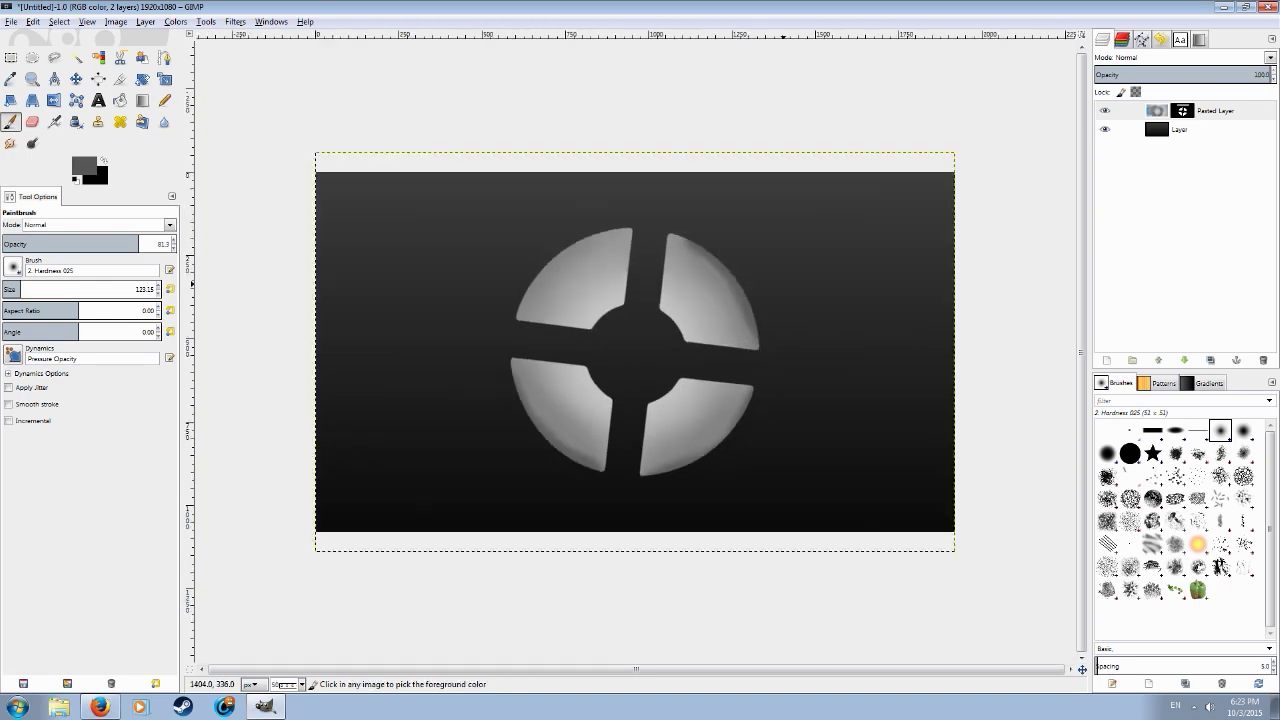
{"action": "scroll", "coordinate": [525, 228], "scroll_direction": "up", "scroll_amount": 2}
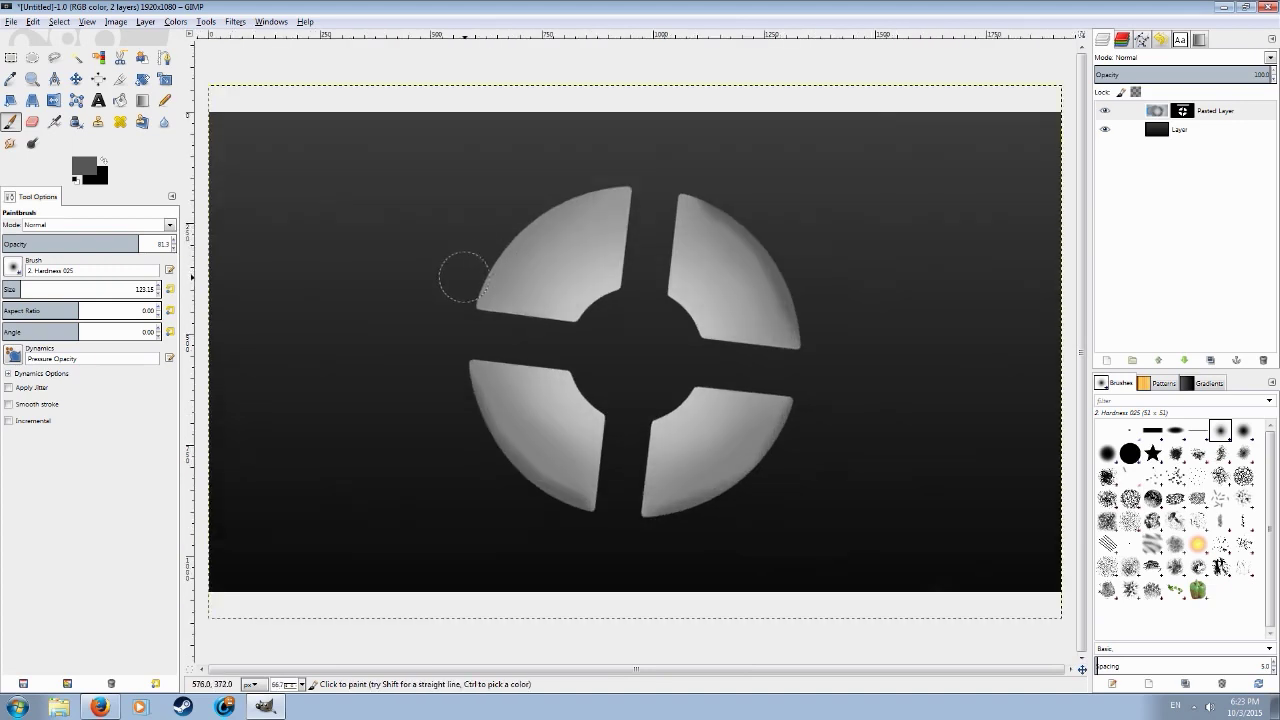
Try several dark strokes along the outer edge of the upper-left segment, and undo them.
{"action": "left_click_drag", "start_coordinate": [609, 170], "coordinate": [520, 215]}
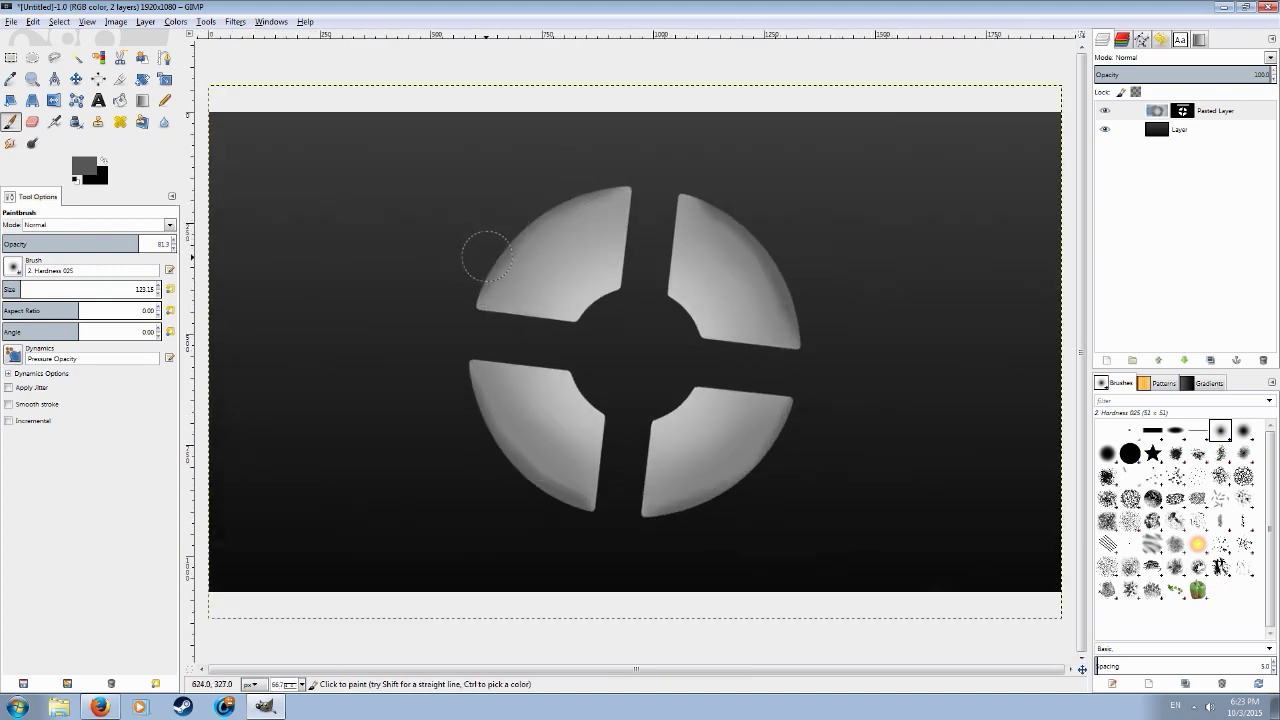
{"action": "mouse_move", "coordinate": [487, 257]}
{"action": "left_mouse_down"}
{"action": "mouse_move", "coordinate": [586, 177]}
{"action": "mouse_move", "coordinate": [611, 183]}
{"action": "left_mouse_up"}
{"action": "key", "text": "ctrl+z"}
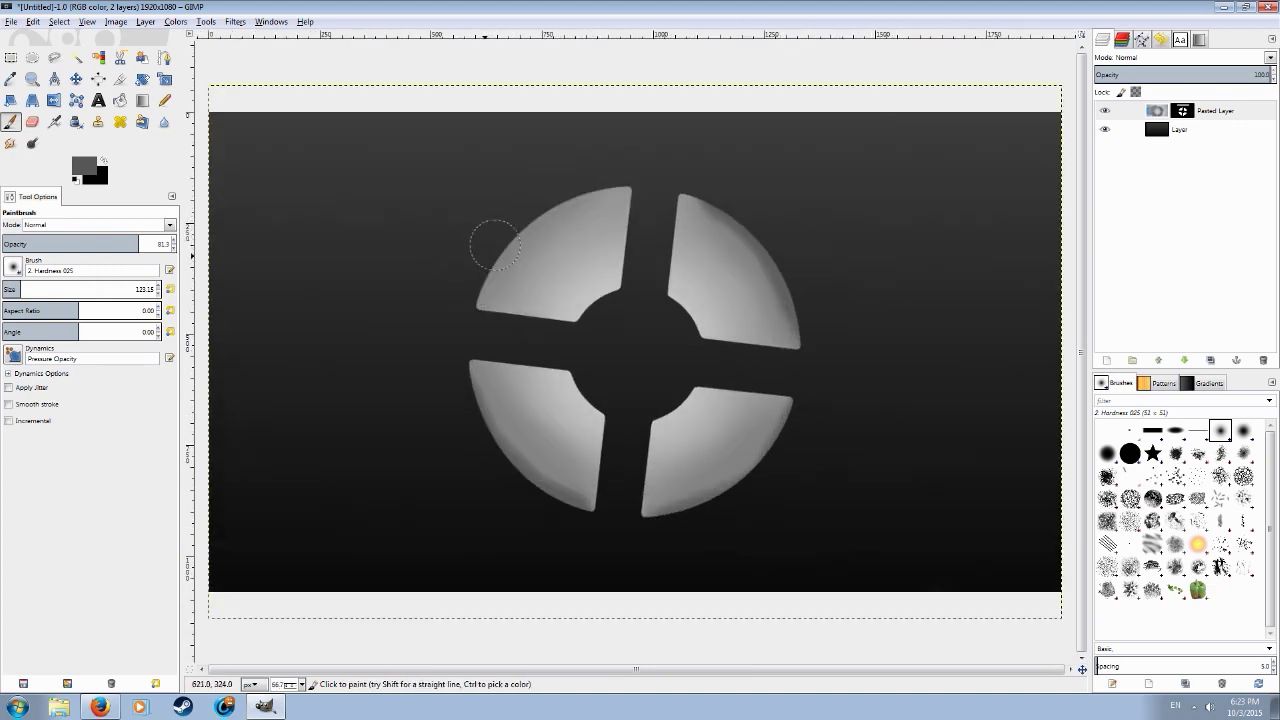
{"action": "mouse_move", "coordinate": [463, 282]}
{"action": "left_mouse_down"}
{"action": "mouse_move", "coordinate": [562, 200]}
{"action": "mouse_move", "coordinate": [612, 178]}
{"action": "mouse_move", "coordinate": [553, 207]}
{"action": "left_mouse_up"}
{"action": "key", "text": "ctrl+z"}
{"action": "key", "text": "ctrl+z"}
{"action": "mouse_move", "coordinate": [471, 277]}
{"action": "left_mouse_down"}
{"action": "mouse_move", "coordinate": [601, 177]}
{"action": "mouse_move", "coordinate": [514, 223]}
{"action": "mouse_move", "coordinate": [475, 276]}
{"action": "mouse_move", "coordinate": [548, 207]}
{"action": "mouse_move", "coordinate": [599, 187]}
{"action": "mouse_move", "coordinate": [480, 270]}
{"action": "left_mouse_up"}
{"action": "key", "text": "ctrl+z"}
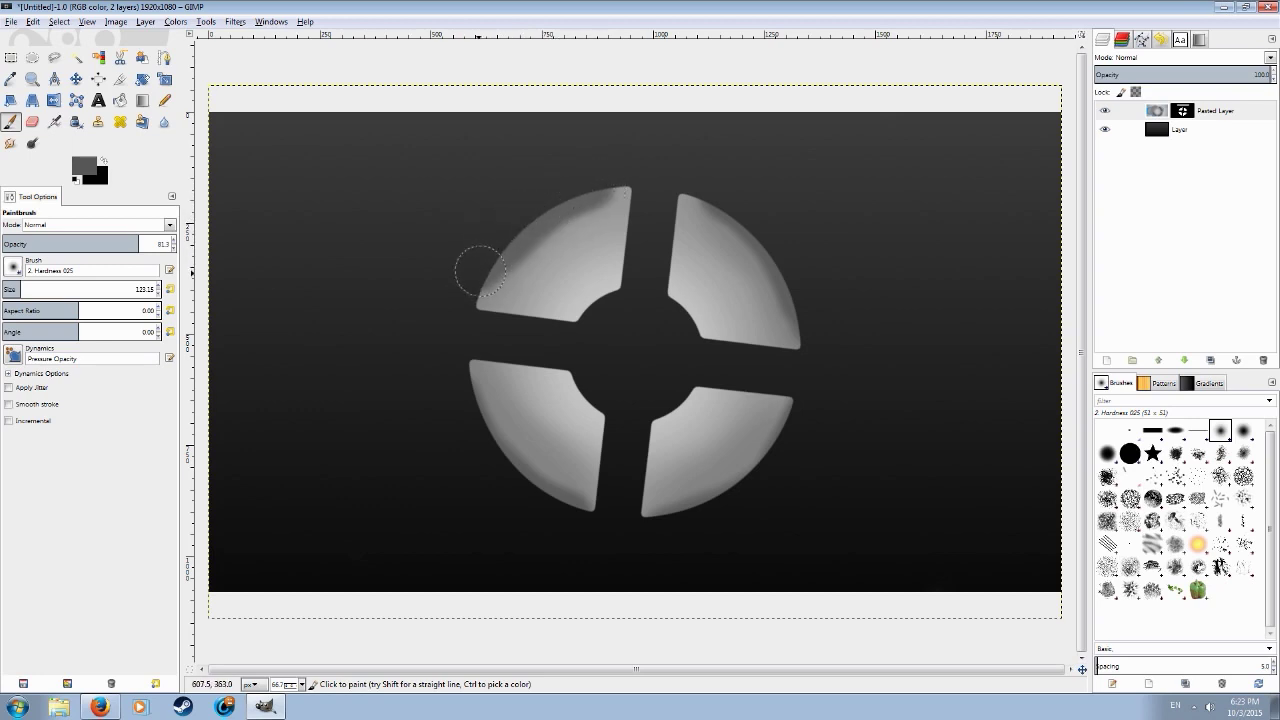
{"action": "key", "text": "ctrl+z"}
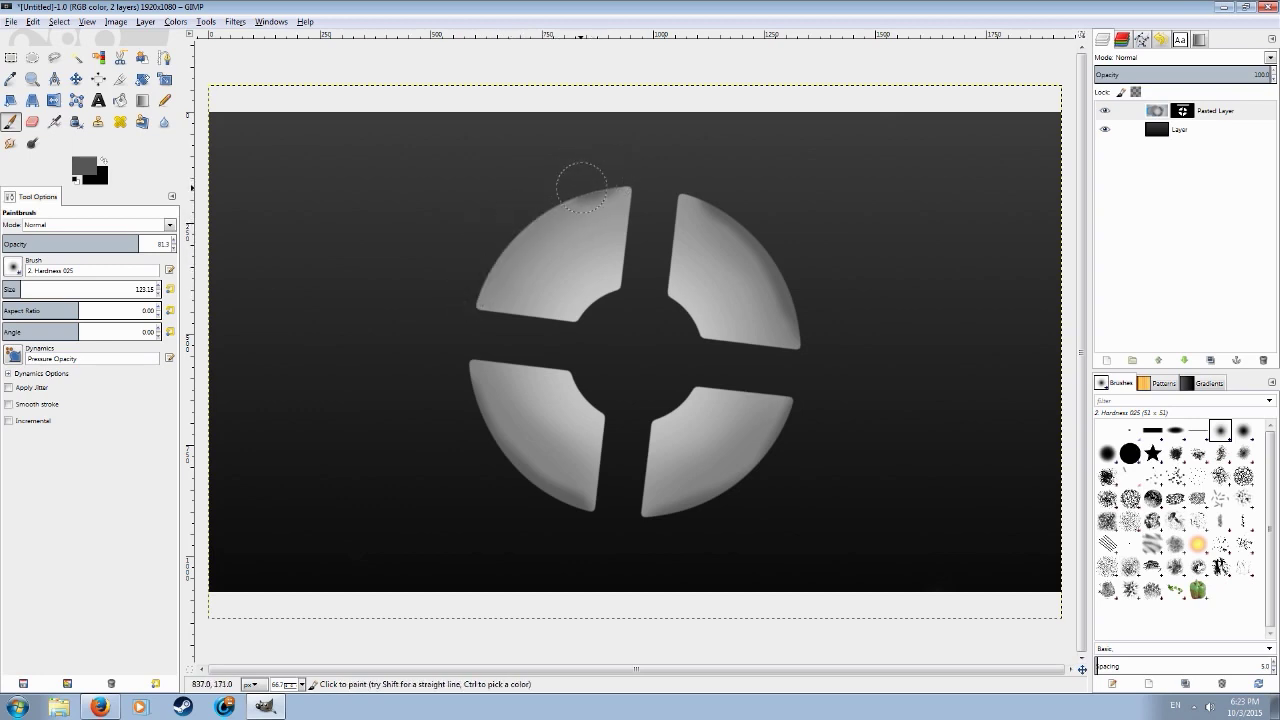
Shade the outer edge of the upper-left segment with a thin dark-grey stroke of the soft brush.
{"action": "mouse_move", "coordinate": [534, 211]}
{"action": "left_mouse_down"}
{"action": "mouse_move", "coordinate": [478, 288]}
{"action": "mouse_move", "coordinate": [529, 199]}
{"action": "mouse_move", "coordinate": [606, 176]}
{"action": "mouse_move", "coordinate": [504, 231]}
{"action": "left_mouse_up"}
{"action": "key", "text": "ctrl+z"}
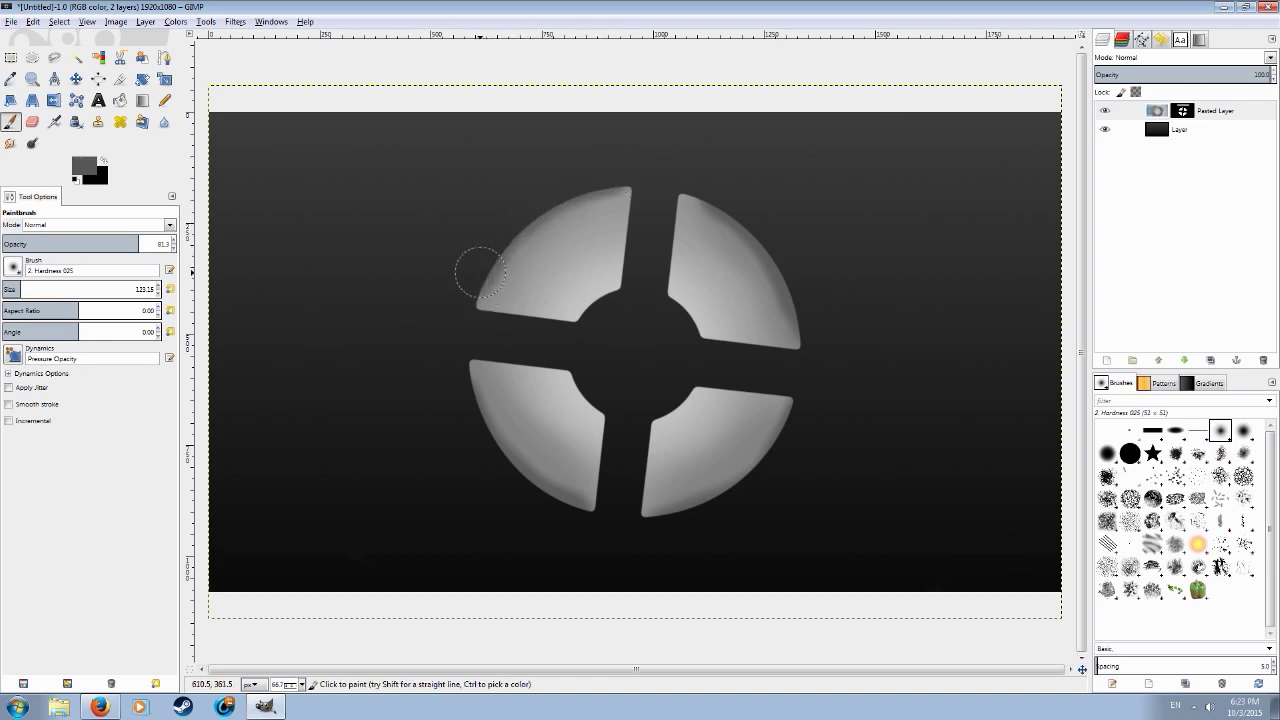
{"action": "scroll", "coordinate": [480, 272], "scroll_direction": "down", "scroll_amount": 2, "text": "ctrl"}
{"action": "scroll", "coordinate": [596, 452], "scroll_direction": "up", "scroll_amount": 3, "text": "ctrl"}
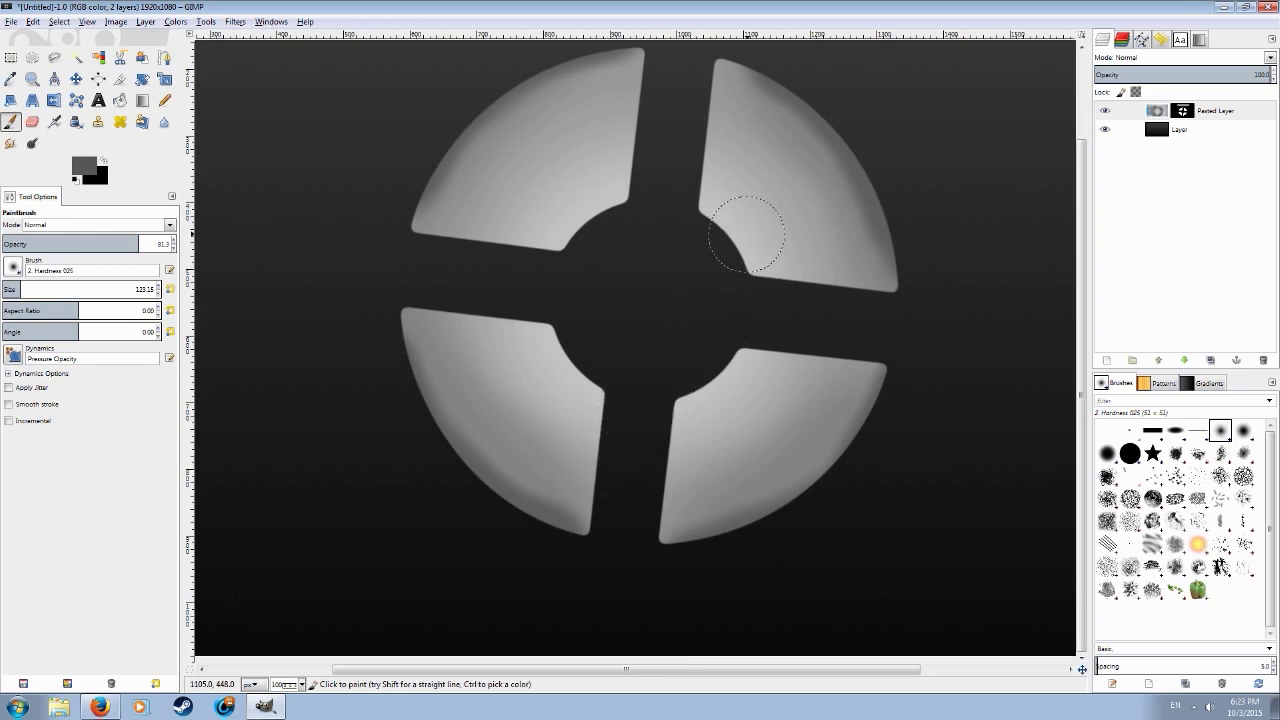
Apply a Gaussian Blur with 5.0 px horizontal and vertical radius to the pasted layer's image.
{"action": "left_click", "coordinate": [1157, 111]}
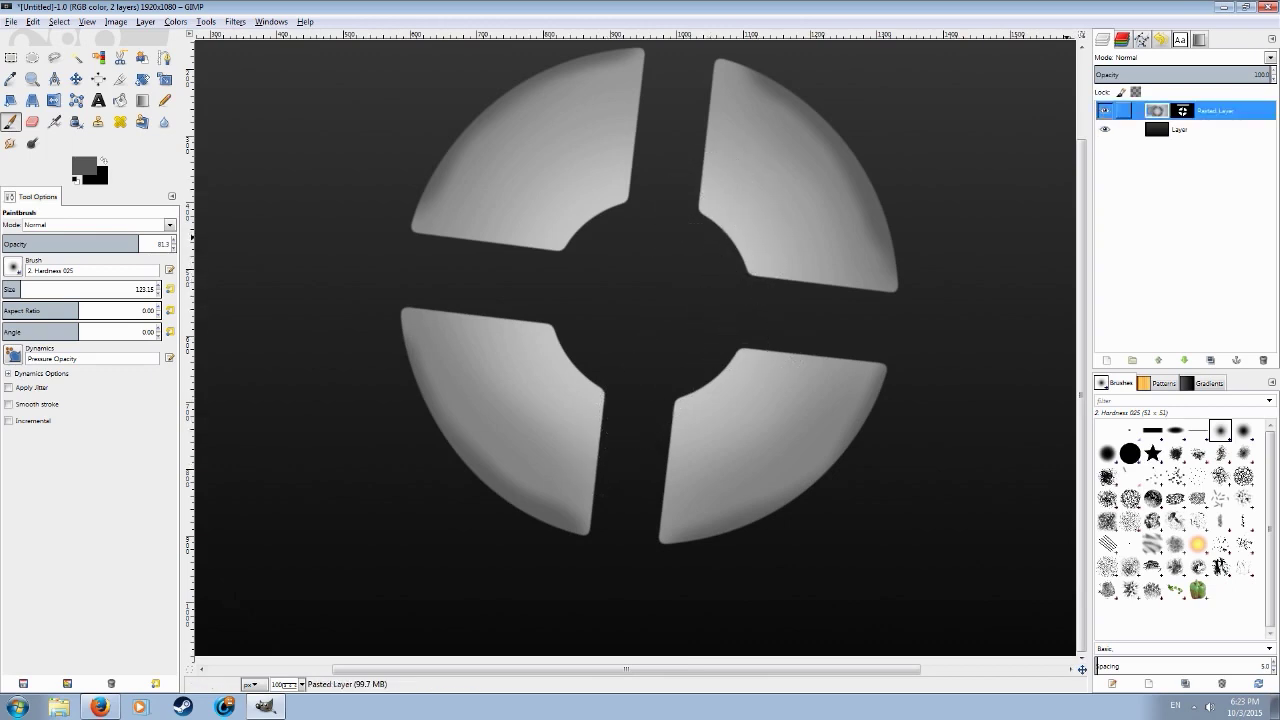
{"action": "left_click", "coordinate": [235, 21]}
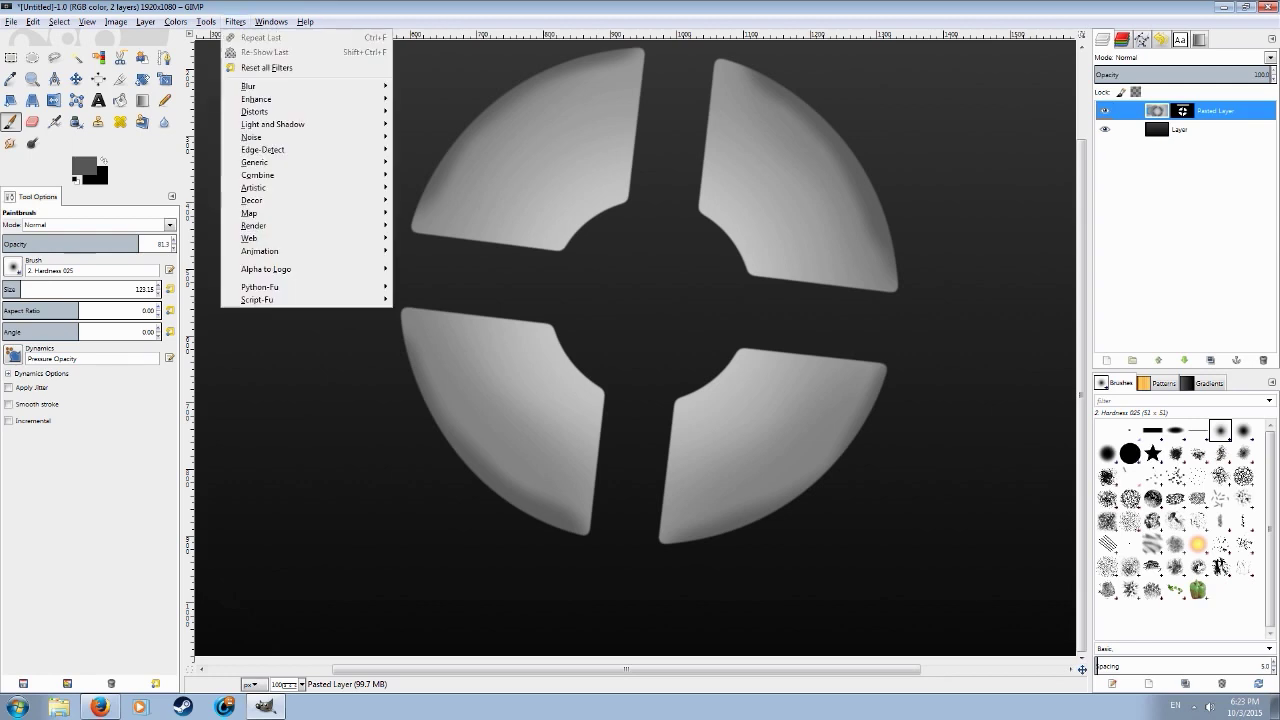
{"action": "mouse_move", "coordinate": [260, 87]}
{"action": "left_click", "coordinate": [440, 99]}
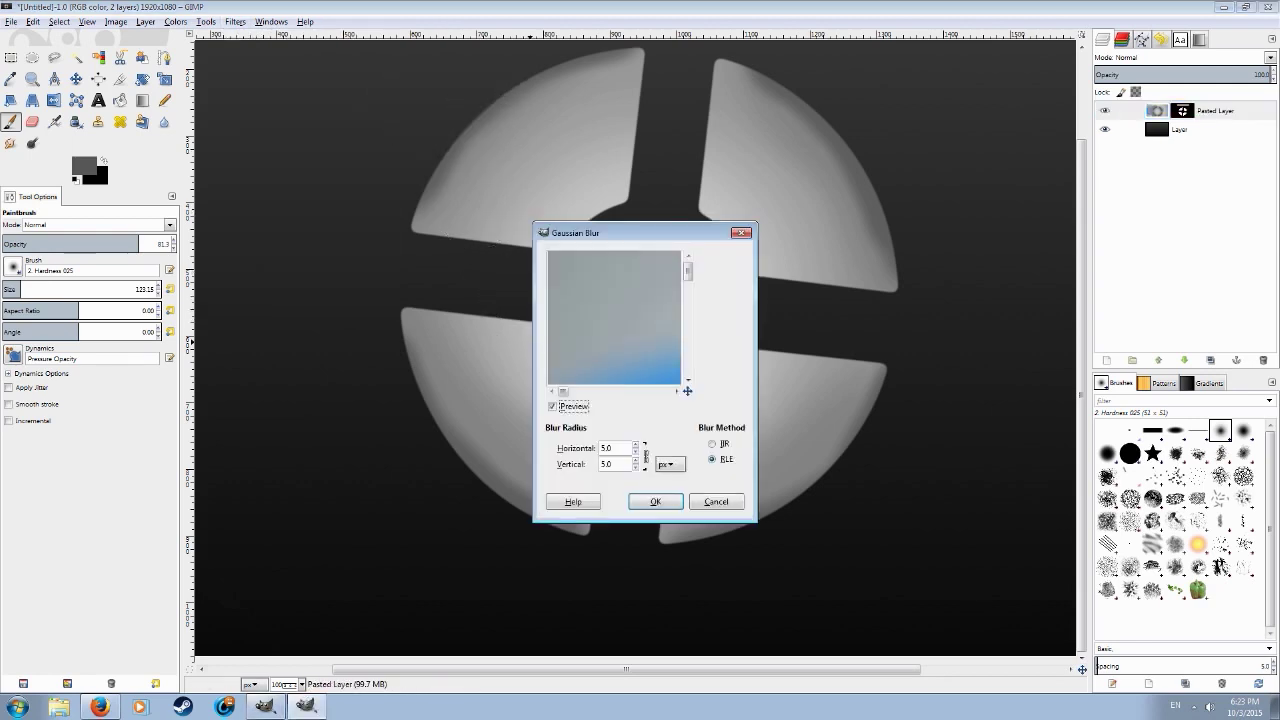
{"action": "left_click", "coordinate": [655, 501]}
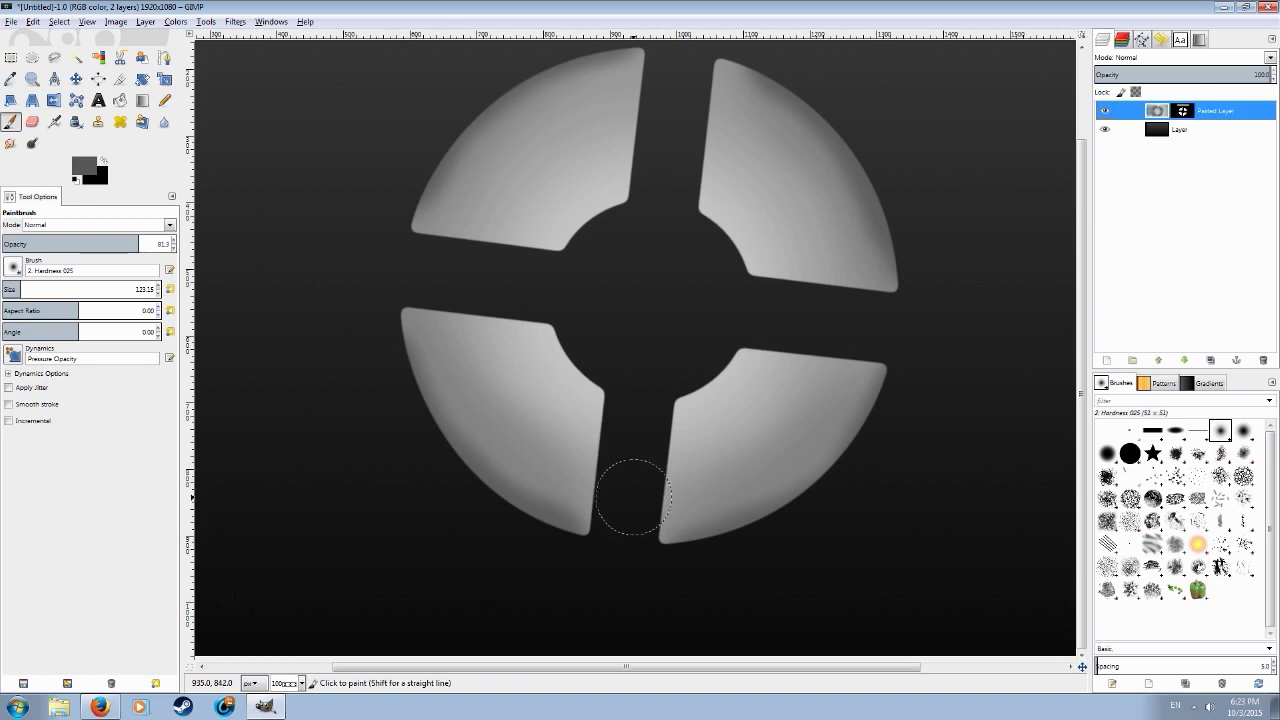
Apply the pasted logo layer's mask to its pixels and keep that layer active.
{"action": "scroll", "coordinate": [633, 497], "scroll_direction": "down", "scroll_amount": 3}
{"action": "right_click", "coordinate": [1155, 111]}
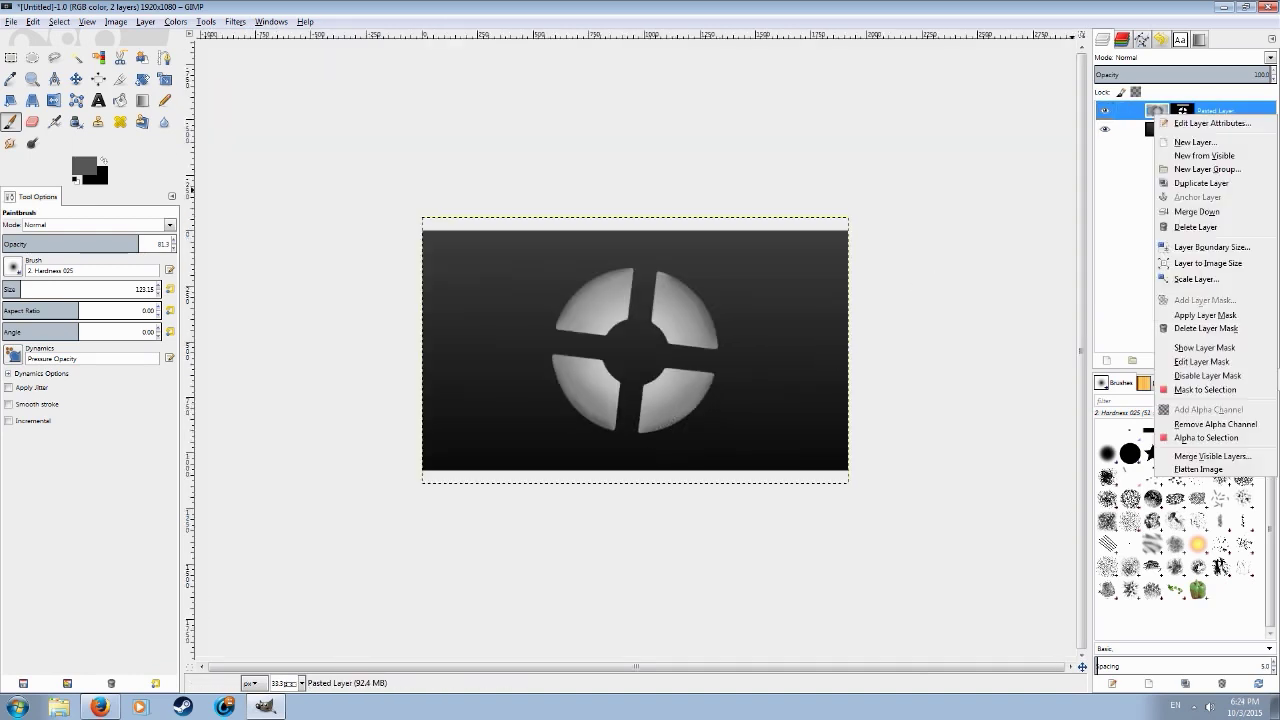
{"action": "left_click", "coordinate": [1205, 315]}
{"action": "left_click", "coordinate": [1120, 129]}
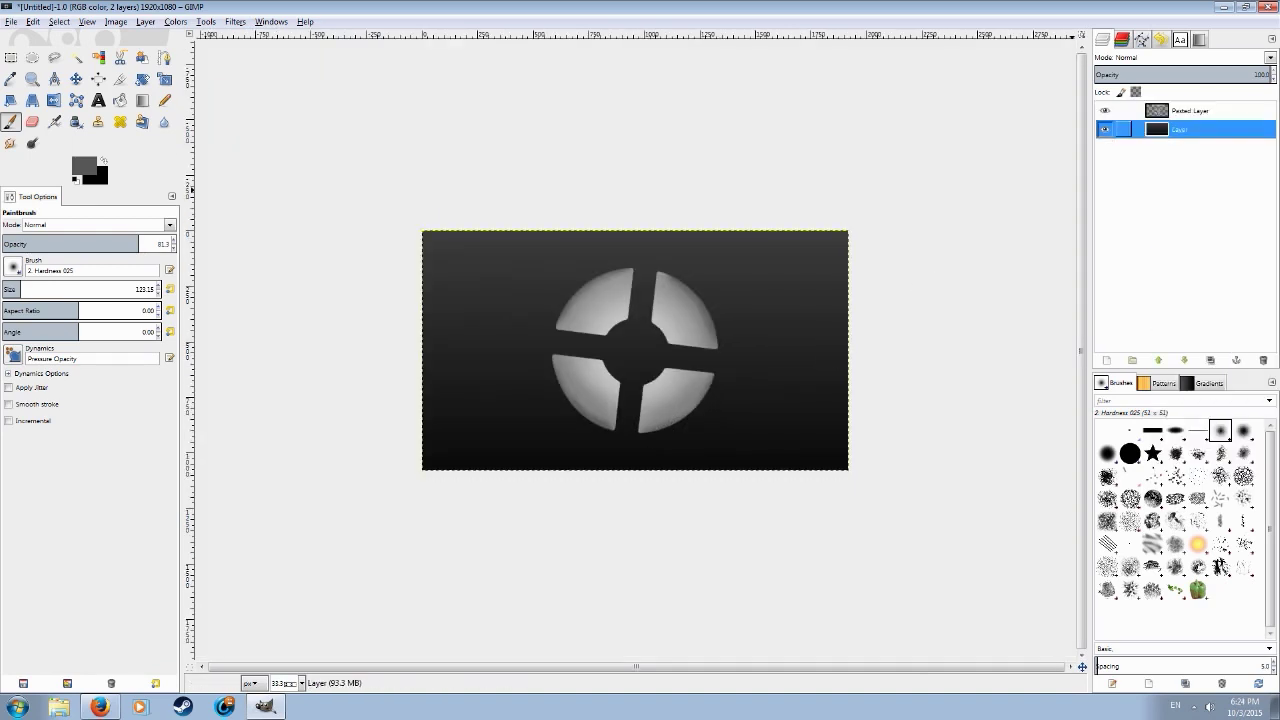
{"action": "left_click", "coordinate": [1185, 111]}
Set up Bucket Fill with 40.1 opacity and the dark-grey foreground colour 575757.
{"action": "left_click", "coordinate": [120, 100]}
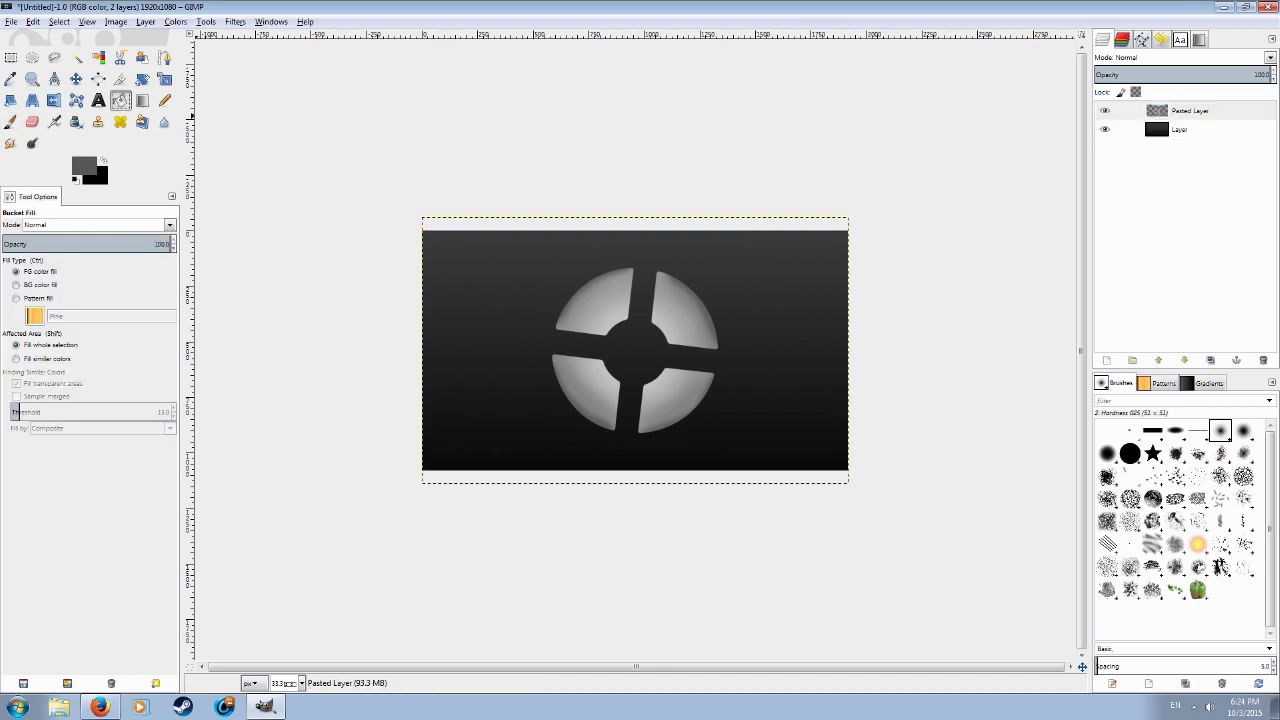
{"action": "left_click", "coordinate": [57, 244]}
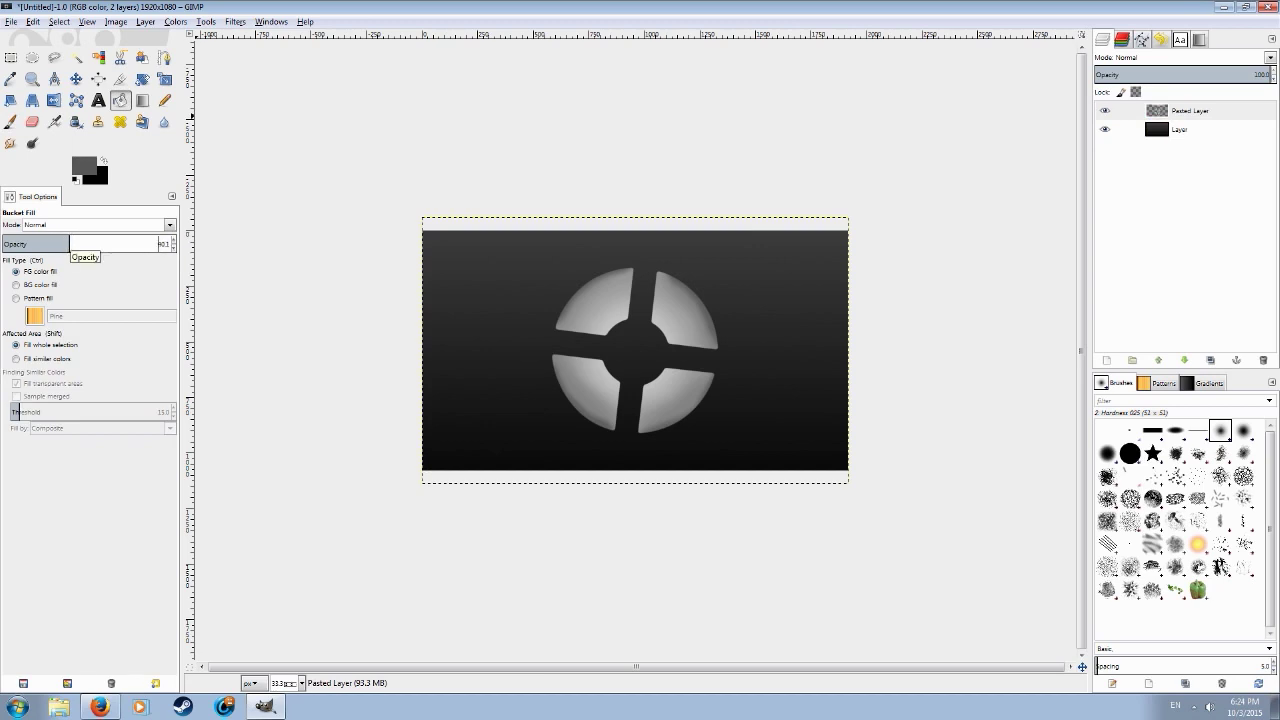
{"action": "left_click", "coordinate": [84, 166]}
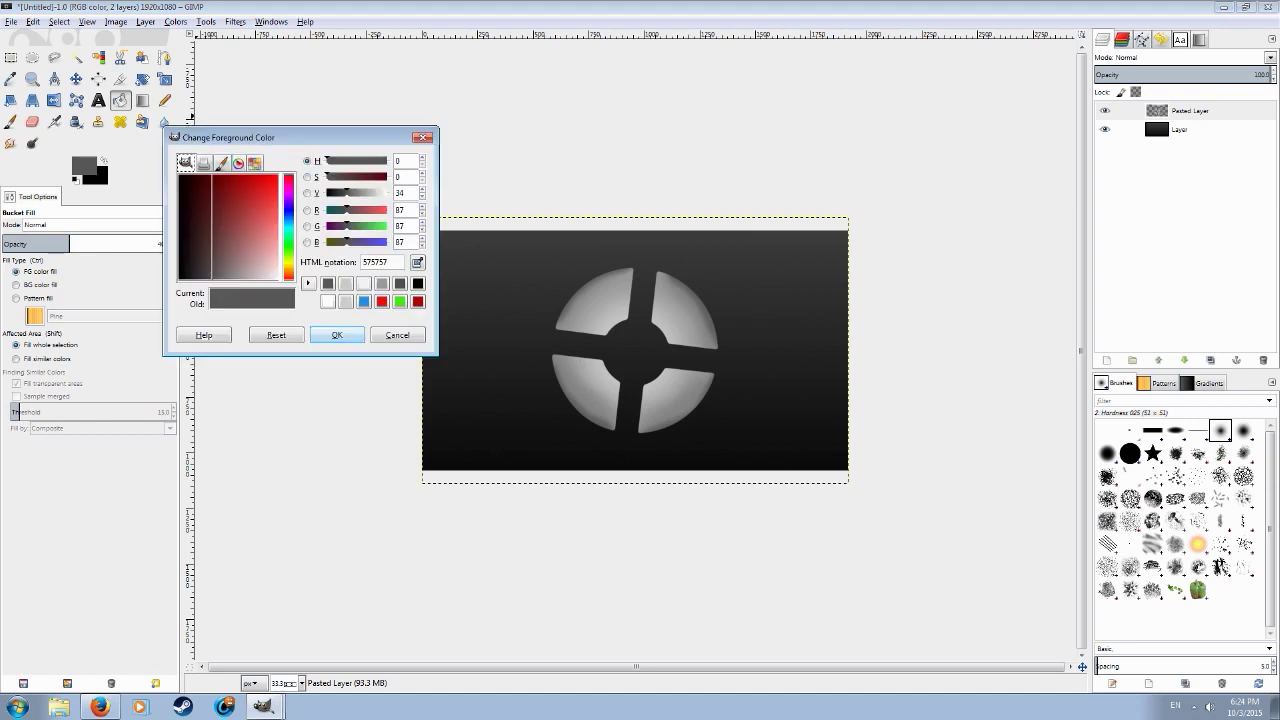
{"action": "left_click", "coordinate": [337, 335]}
Try filling the unmasked pasted layer with the semi-transparent foreground colour, and undo the fill.
{"action": "left_click", "coordinate": [1190, 111]}
{"action": "scroll", "coordinate": [634, 350], "scroll_direction": "up", "scroll_amount": 2}
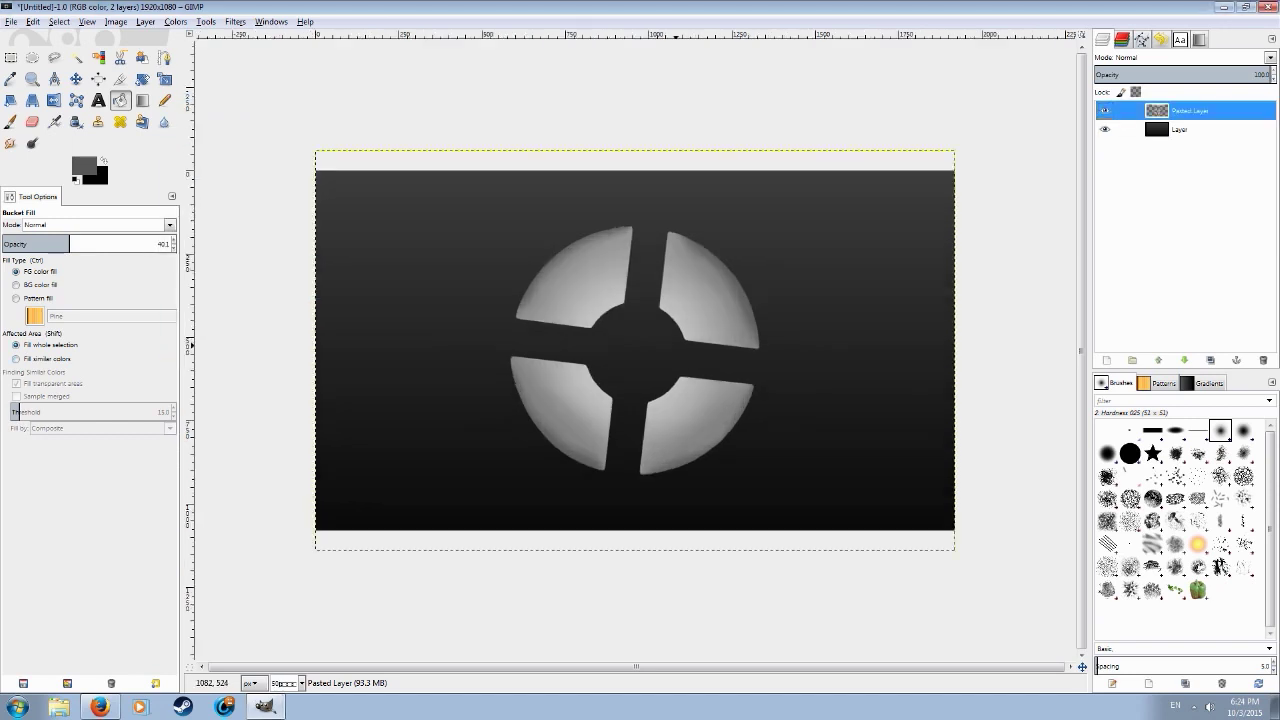
{"action": "left_click", "coordinate": [634, 360]}
{"action": "key", "text": "ctrl+z"}
Add a logo-shaped layer mask back to the pasted layer.
{"action": "left_click", "coordinate": [1165, 112]}
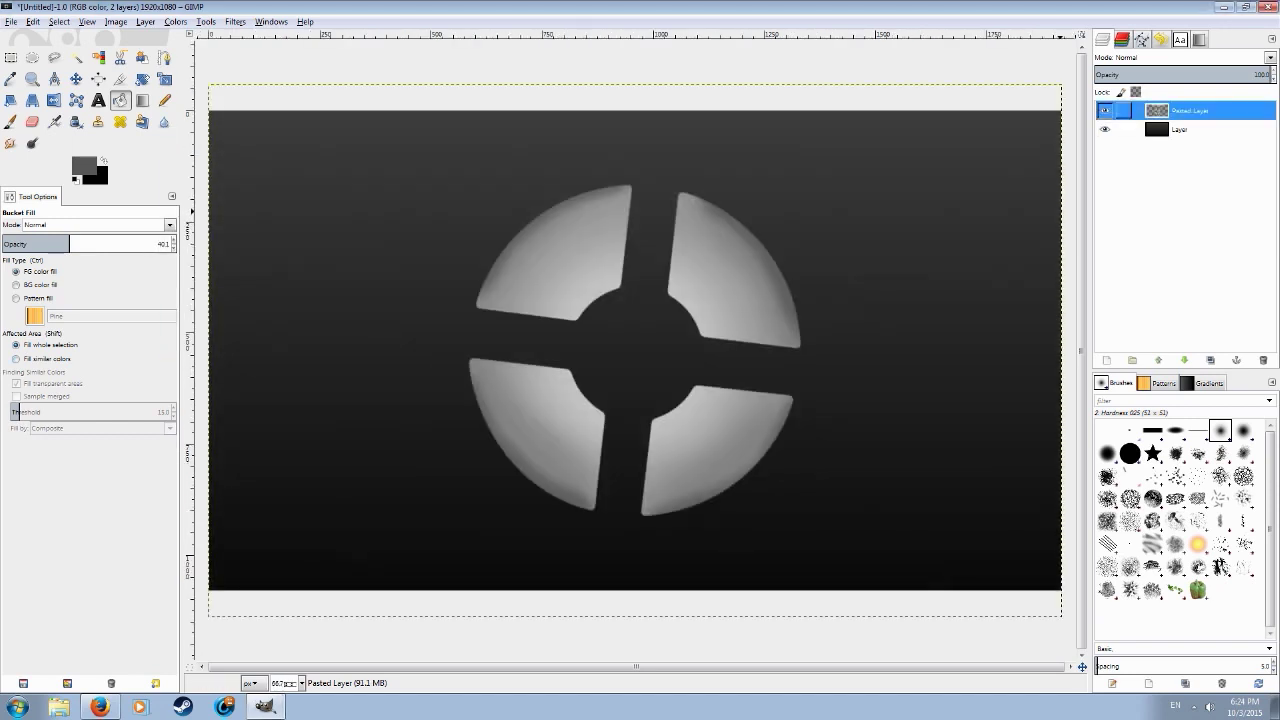
{"action": "right_click", "coordinate": [1163, 114]}
{"action": "left_click", "coordinate": [1090, 301]}
{"action": "left_click", "coordinate": [199, 328]}
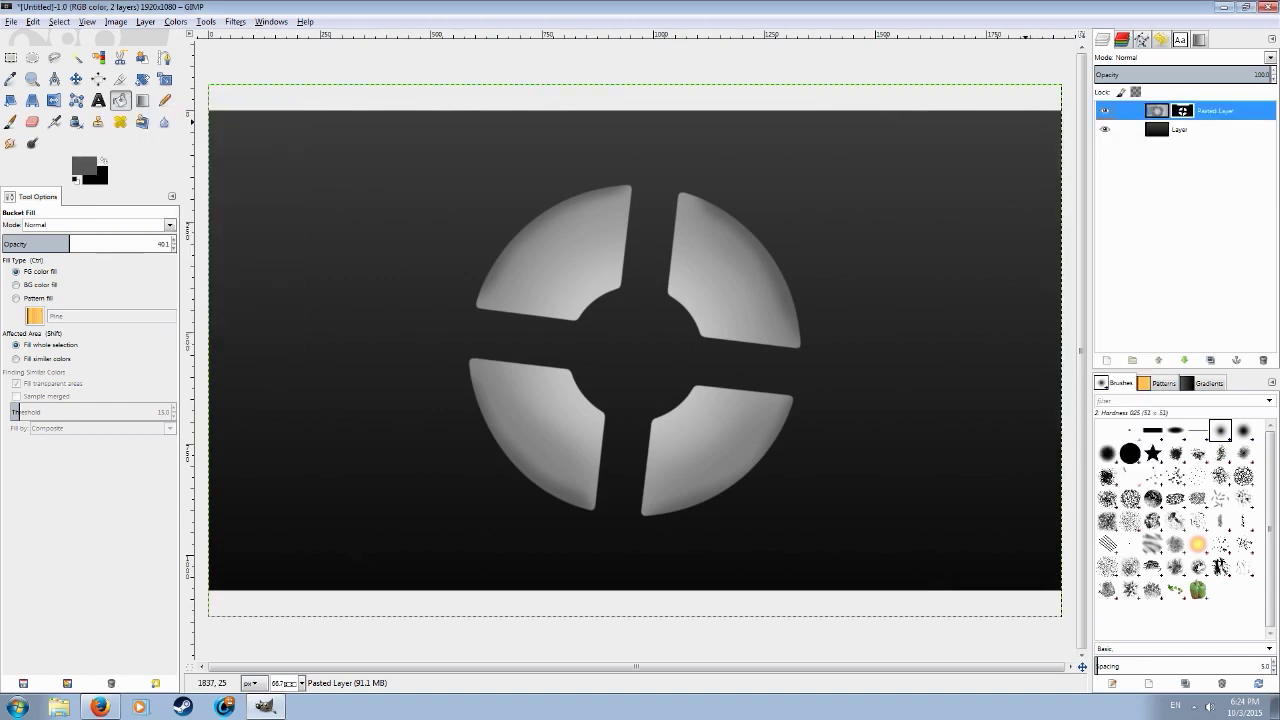
Darken the masked logo by filling it with the foreground grey at 40.1 opacity, comparing it with and without the fill.
{"action": "left_click", "coordinate": [536, 358]}
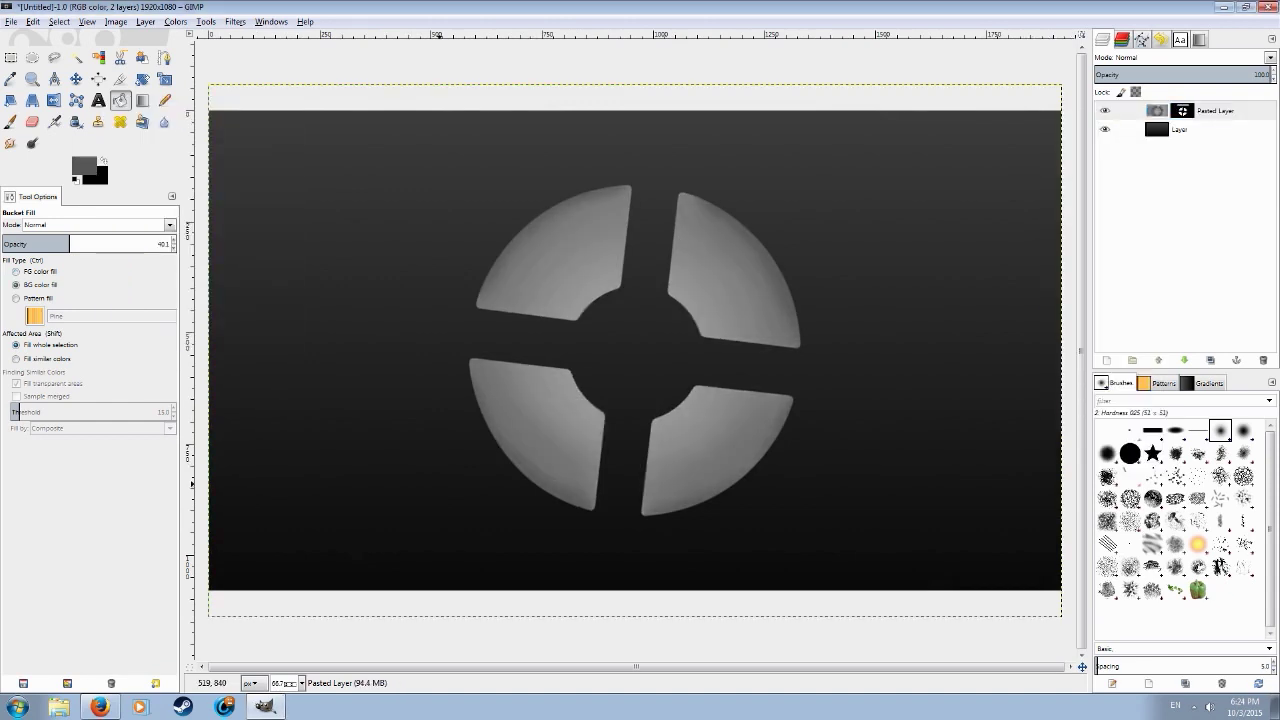
{"action": "scroll", "coordinate": [439, 484], "scroll_direction": "down", "scroll_amount": 4}
{"action": "key", "text": "ctrl+z"}
{"action": "key", "text": "ctrl+y"}
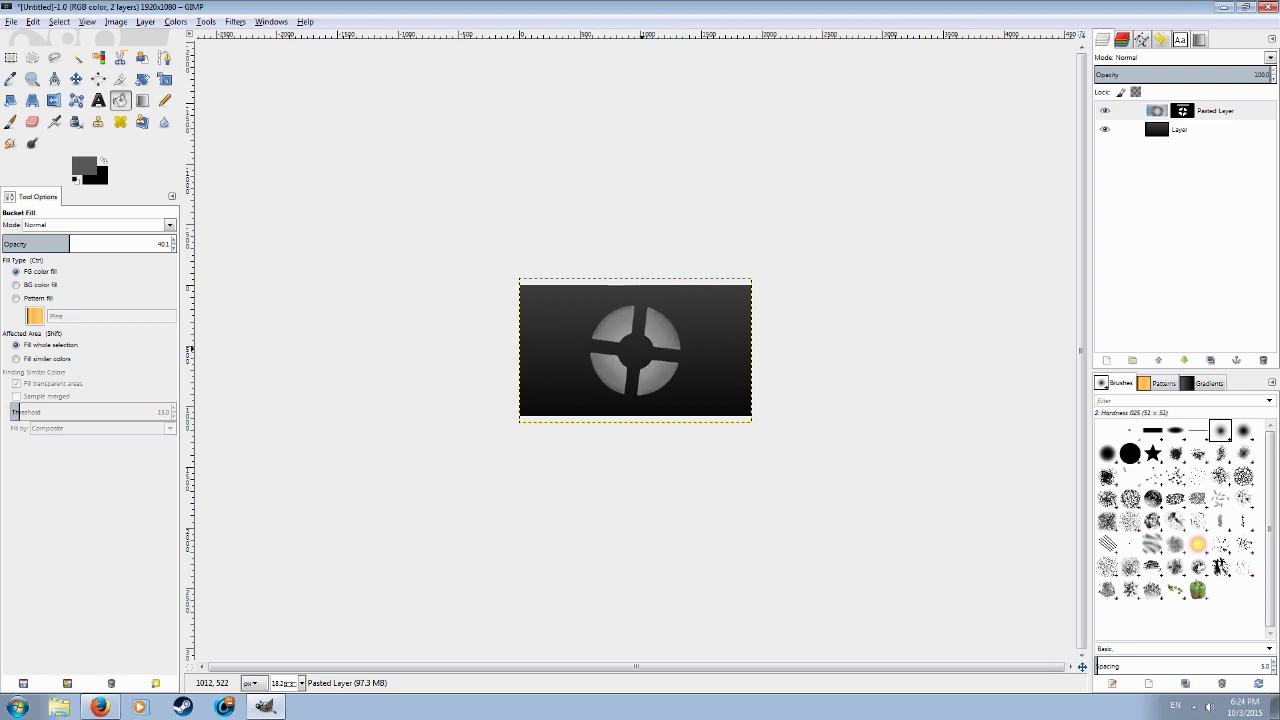
{"action": "scroll", "coordinate": [625, 377], "scroll_direction": "up", "scroll_amount": 4, "text": "ctrl"}
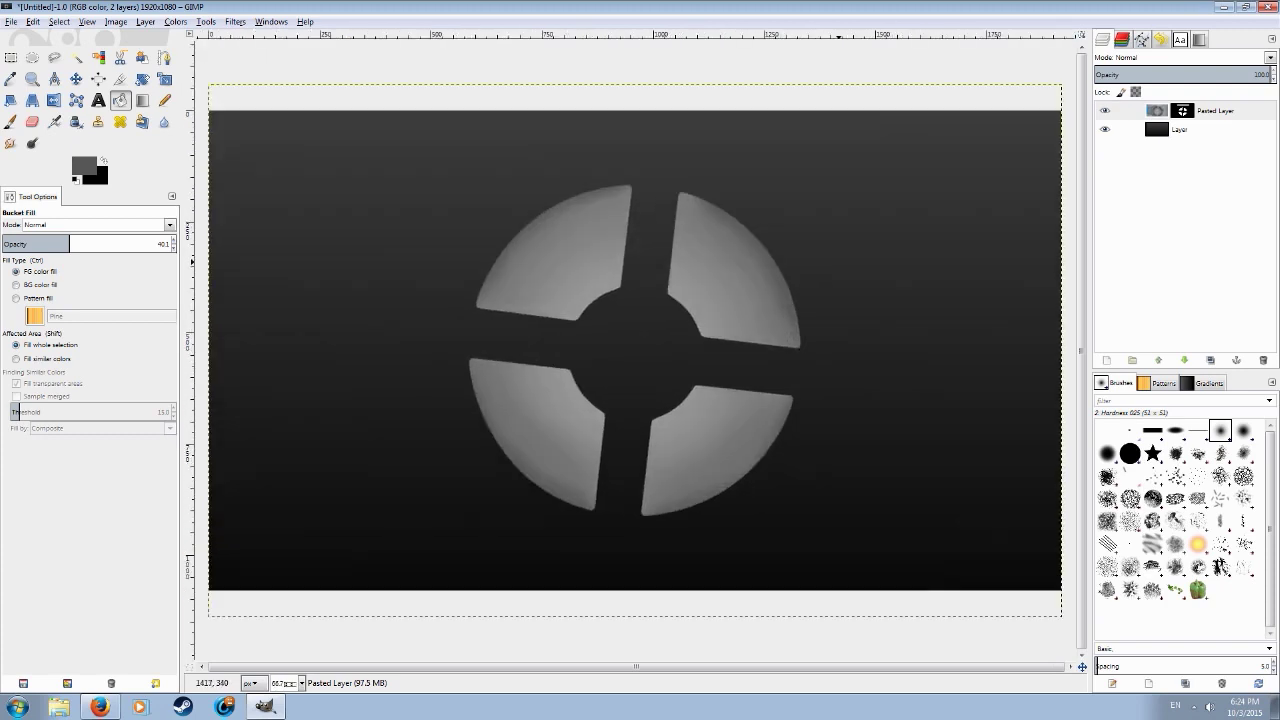
Apply the darkened logo's layer mask again and make the background layer active.
{"action": "right_click", "coordinate": [1156, 111]}
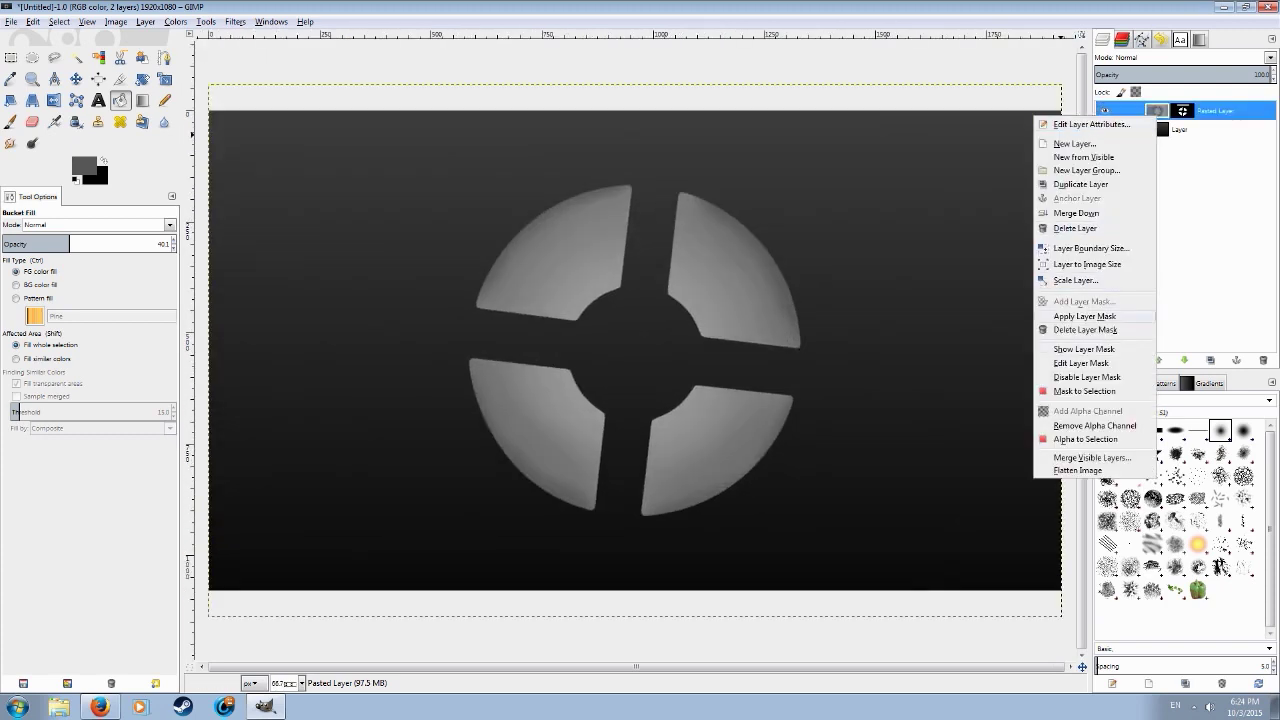
{"action": "left_click", "coordinate": [1085, 316]}
{"action": "left_click", "coordinate": [1130, 129]}
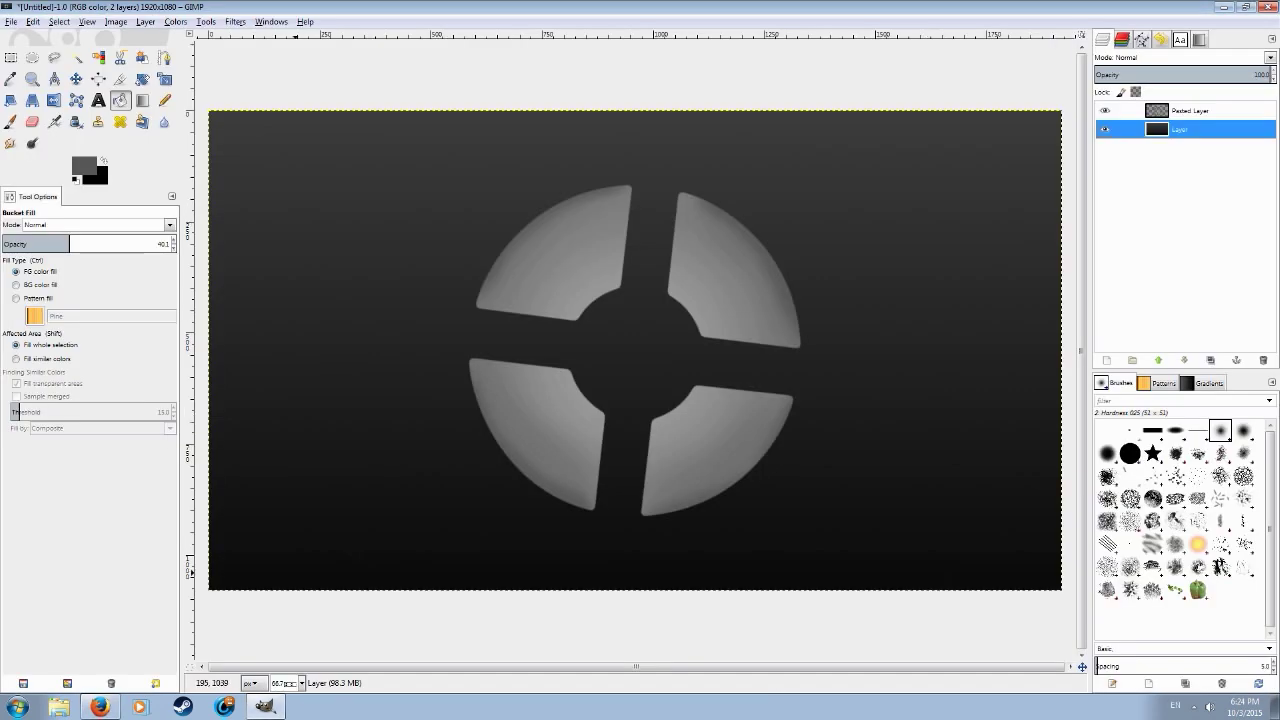
Switch to Firefox, examine around 1:42 of the reference video how the logo's edges get depth, and return to GIMP.
{"action": "left_click", "coordinate": [100, 707]}
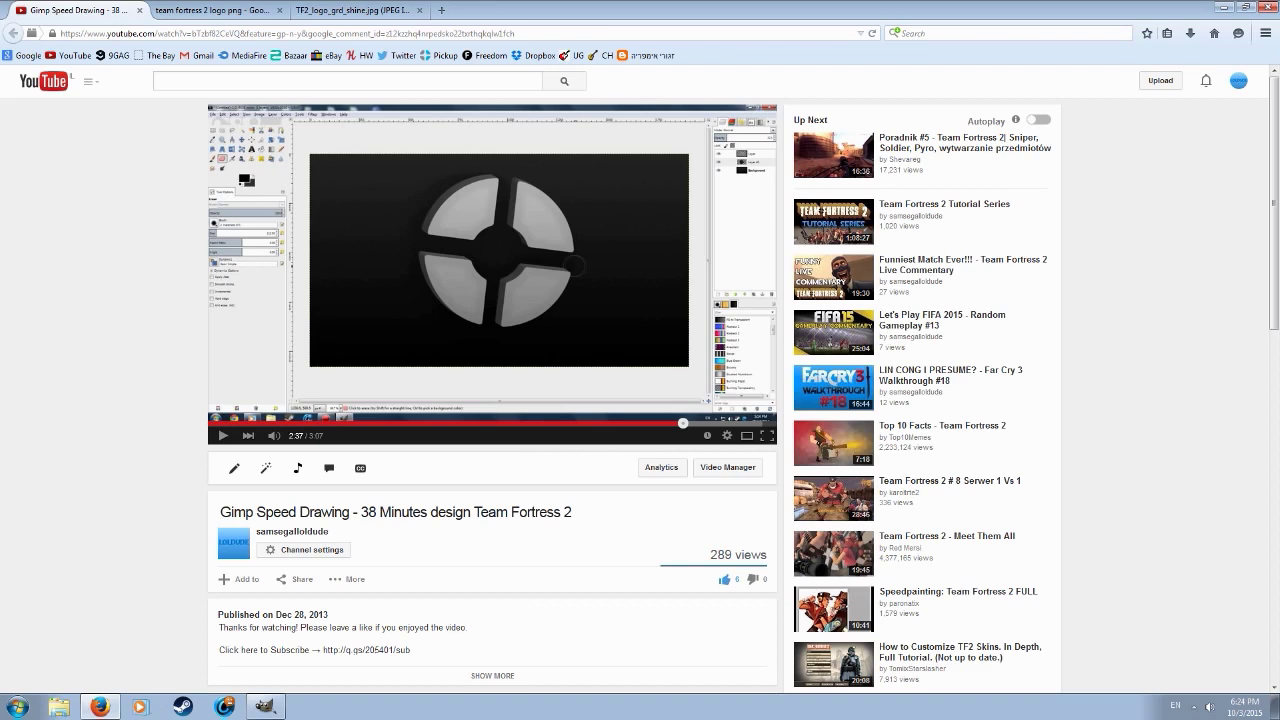
{"action": "left_click", "coordinate": [517, 423]}
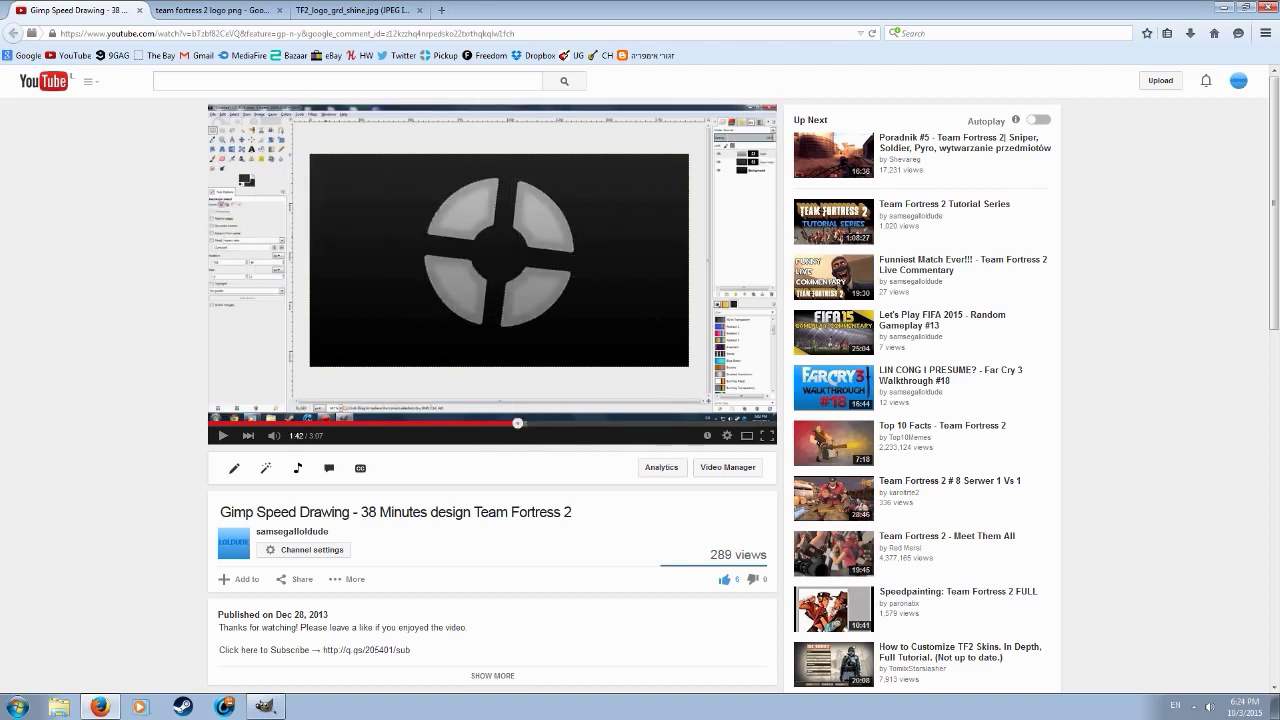
{"action": "key", "text": "space"}
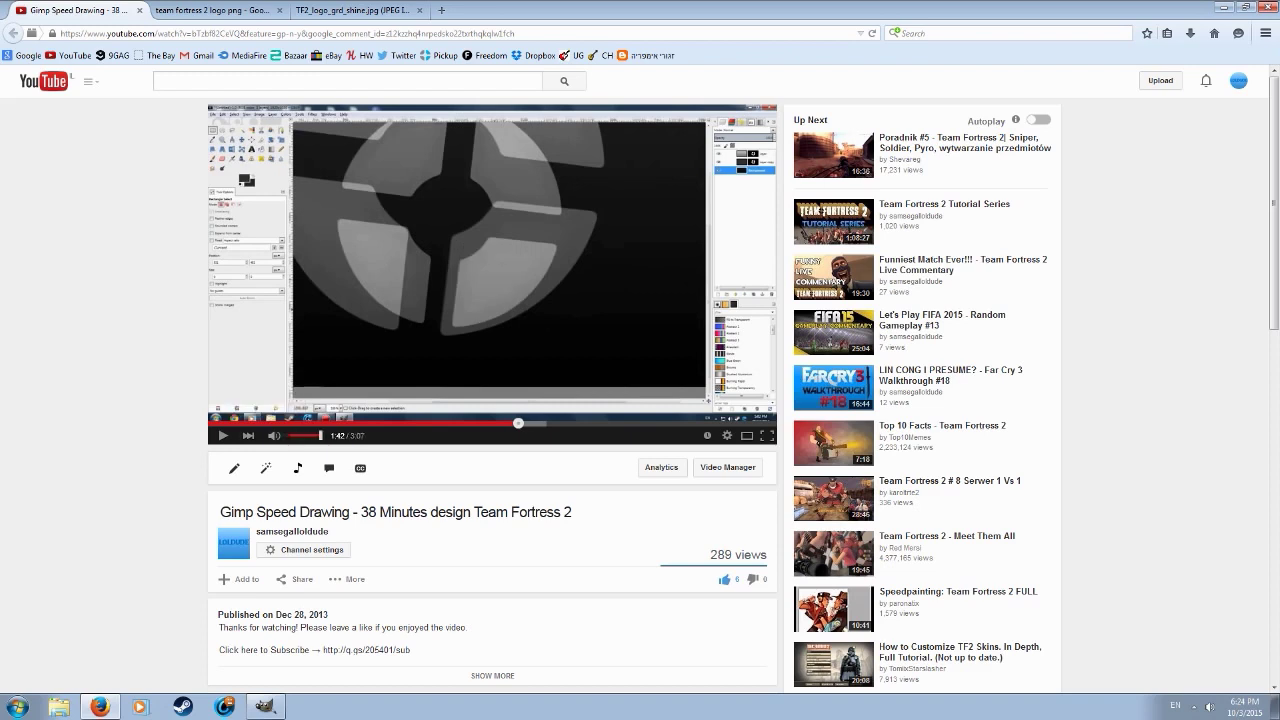
{"action": "key", "text": "space"}
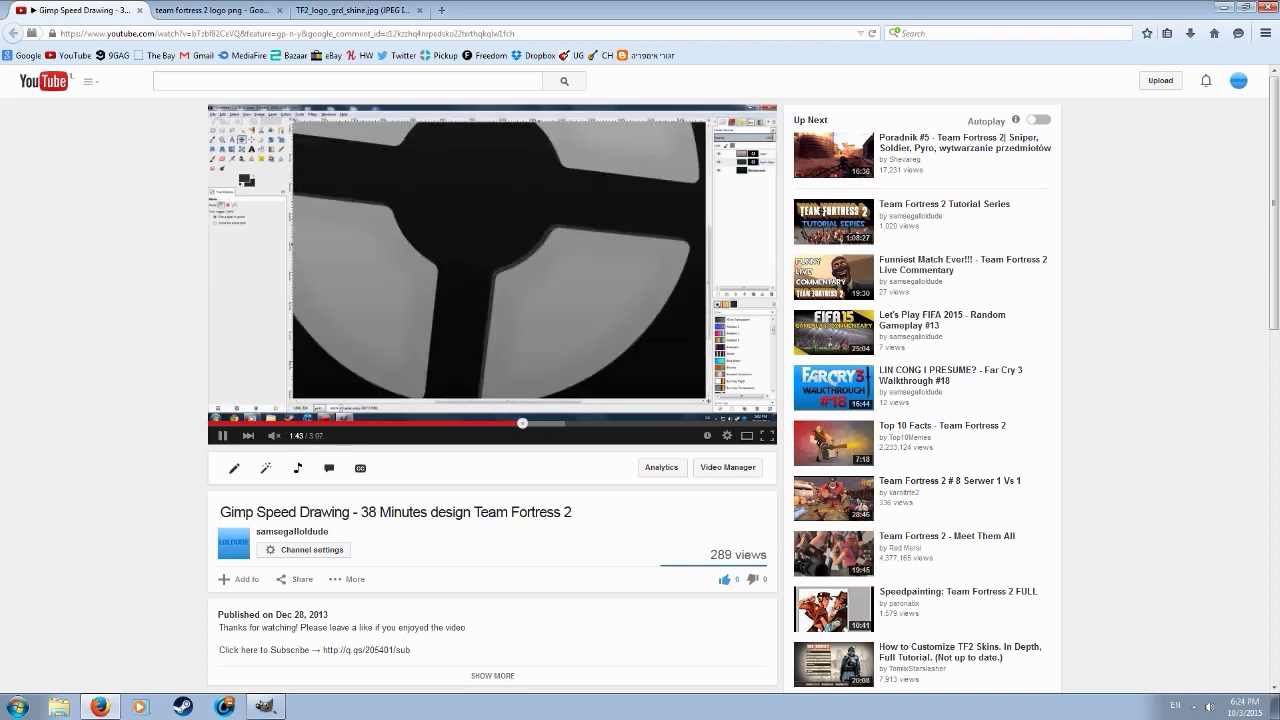
{"action": "key", "text": "space"}
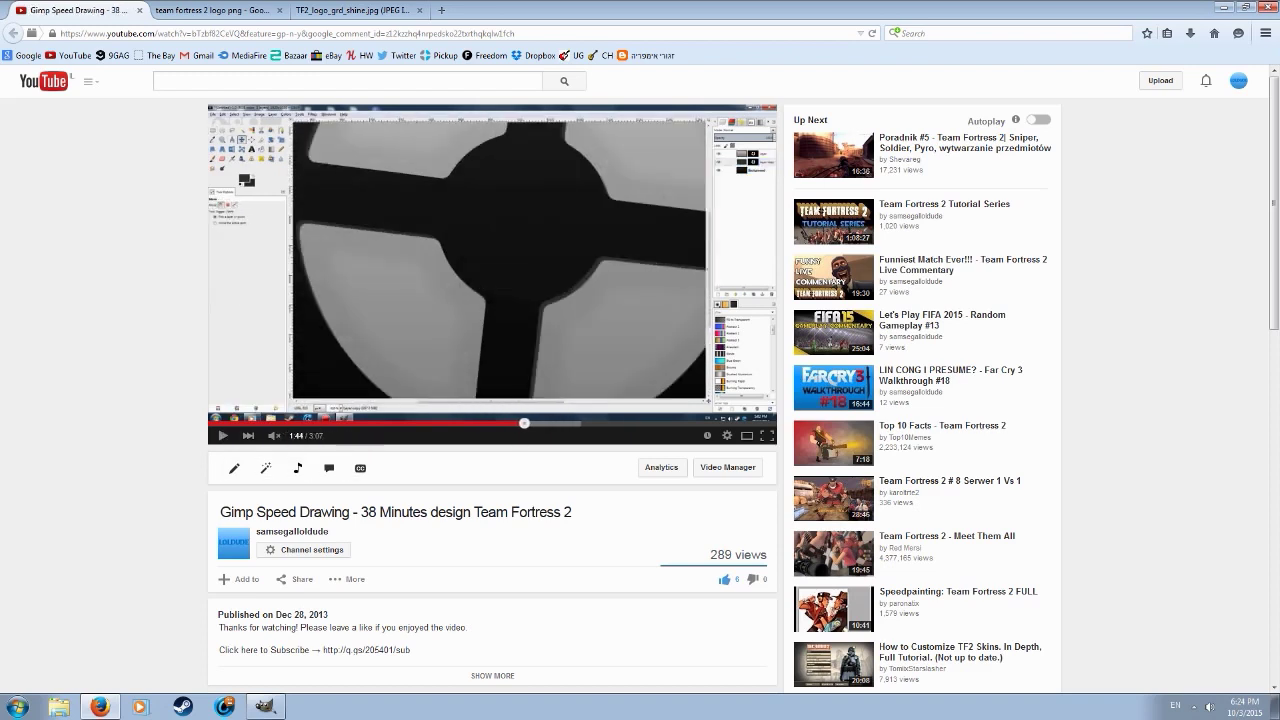
{"action": "left_click", "coordinate": [268, 708]}
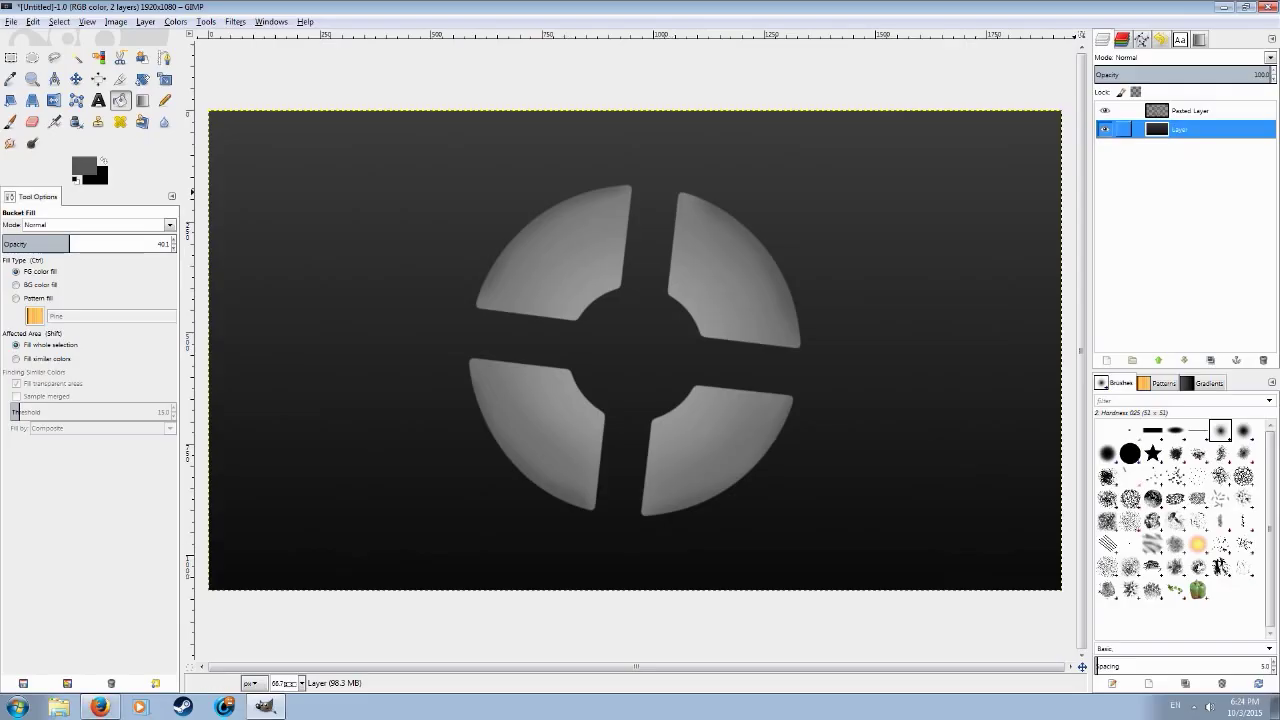
Duplicate the pasted logo layer, make the lower one active for moving, and hide the copy.
{"action": "left_click", "coordinate": [1189, 111]}
{"action": "key", "text": "shift+ctrl+d"}
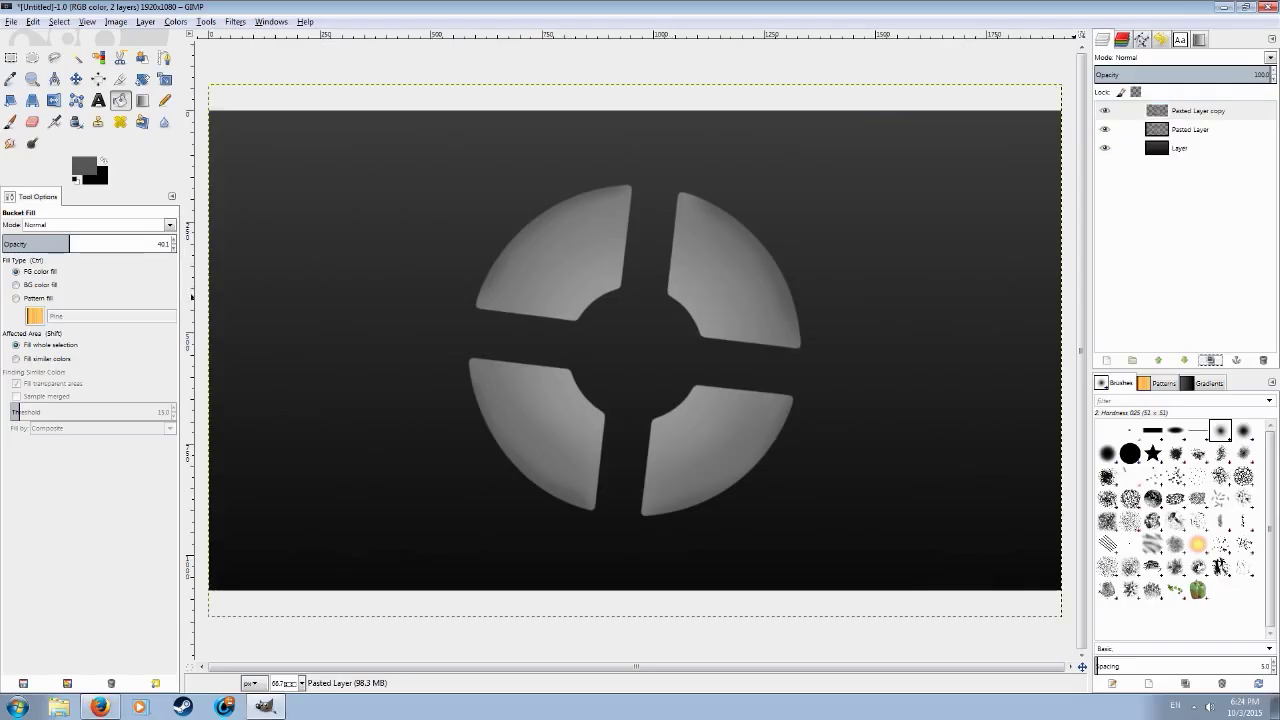
{"action": "key", "text": "m"}
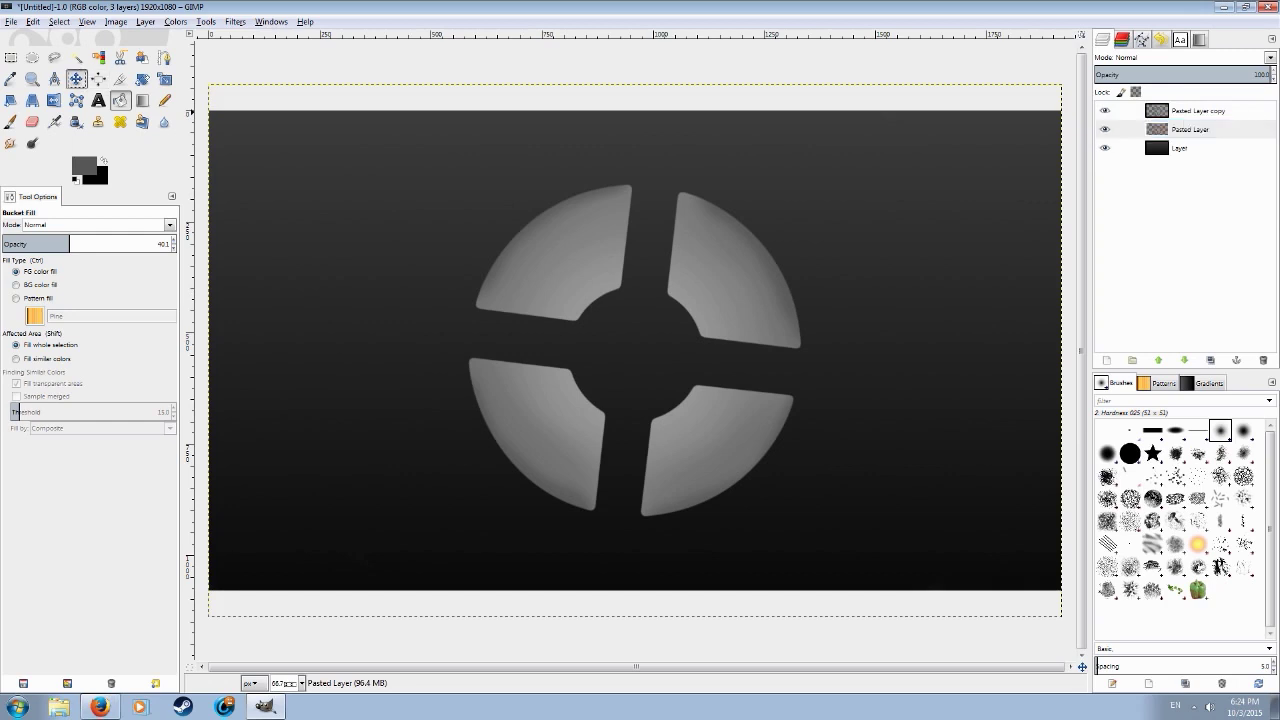
{"action": "left_click", "coordinate": [1105, 111]}
Shift the lower logo layer a few pixels up and left, and show the copy again to adjust the offset between them.
{"action": "scroll", "coordinate": [553, 189], "scroll_direction": "up", "scroll_amount": 2}
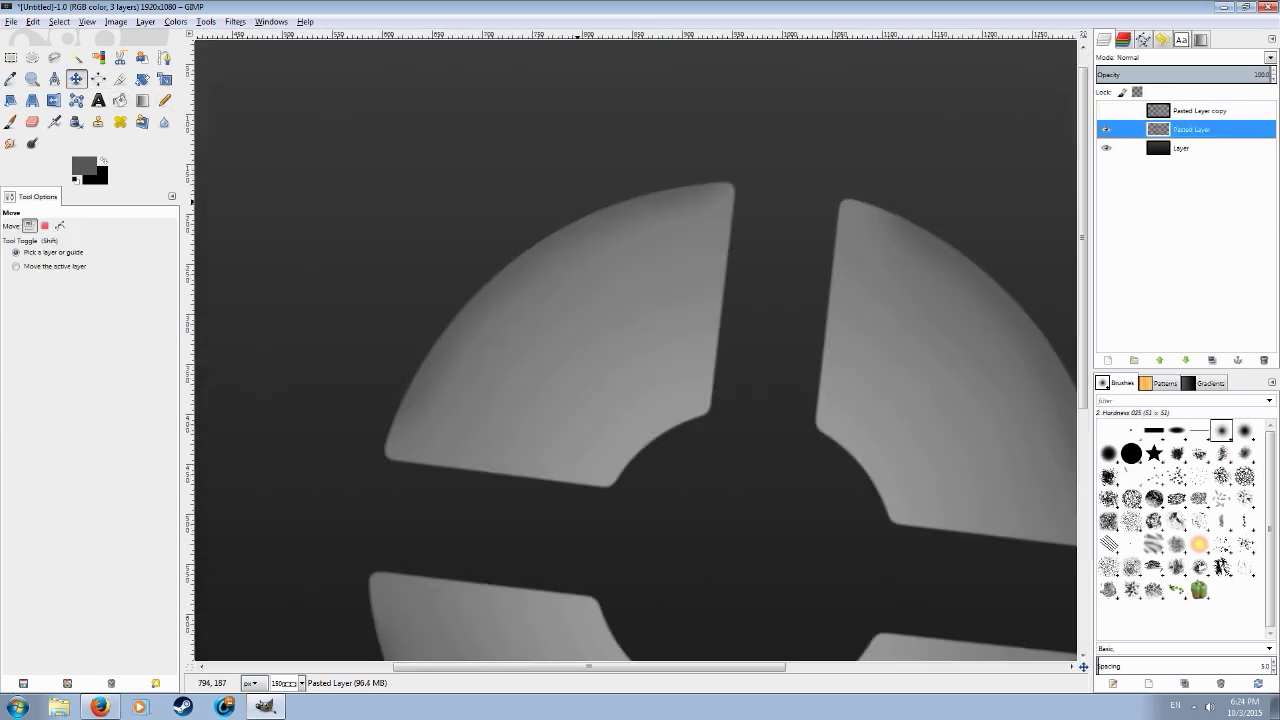
{"action": "left_click_drag", "start_coordinate": [600, 290], "coordinate": [594, 283]}
{"action": "left_click", "coordinate": [1106, 111]}
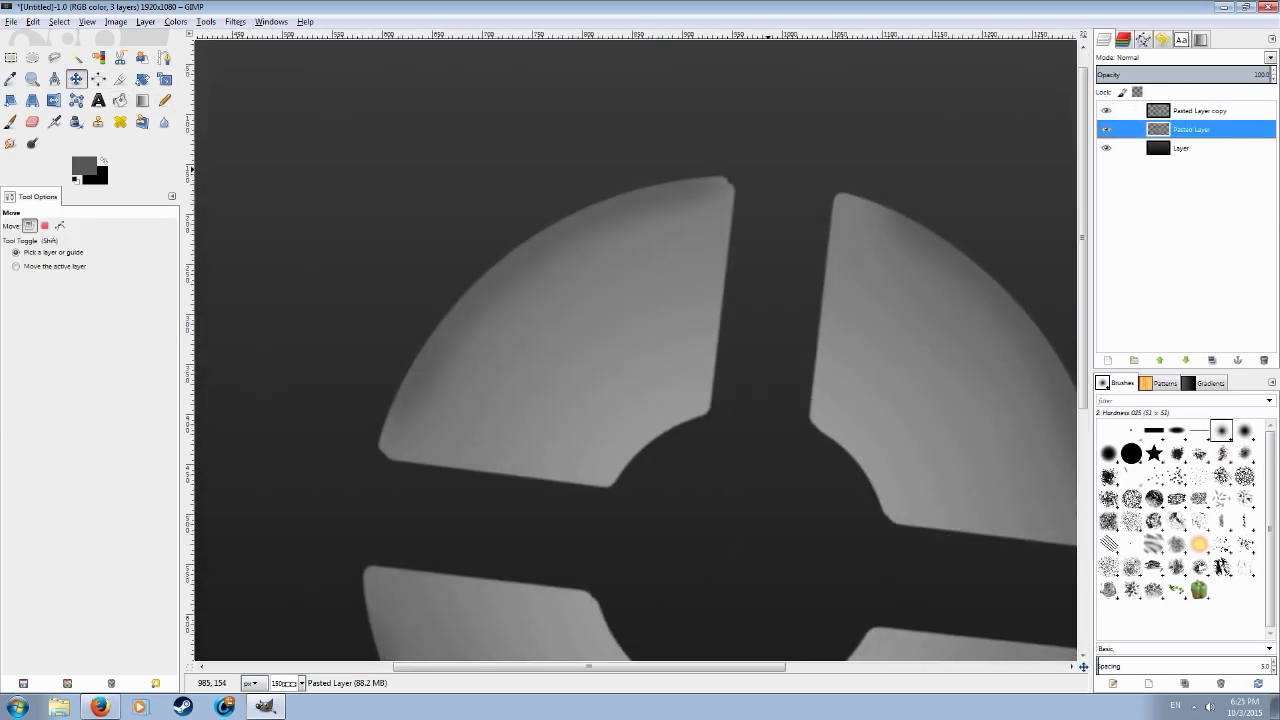
{"action": "scroll", "coordinate": [727, 167], "scroll_direction": "up", "scroll_amount": 1}
{"action": "left_click_drag", "start_coordinate": [734, 208], "coordinate": [712, 185]}
{"action": "key", "text": "ctrl+z"}
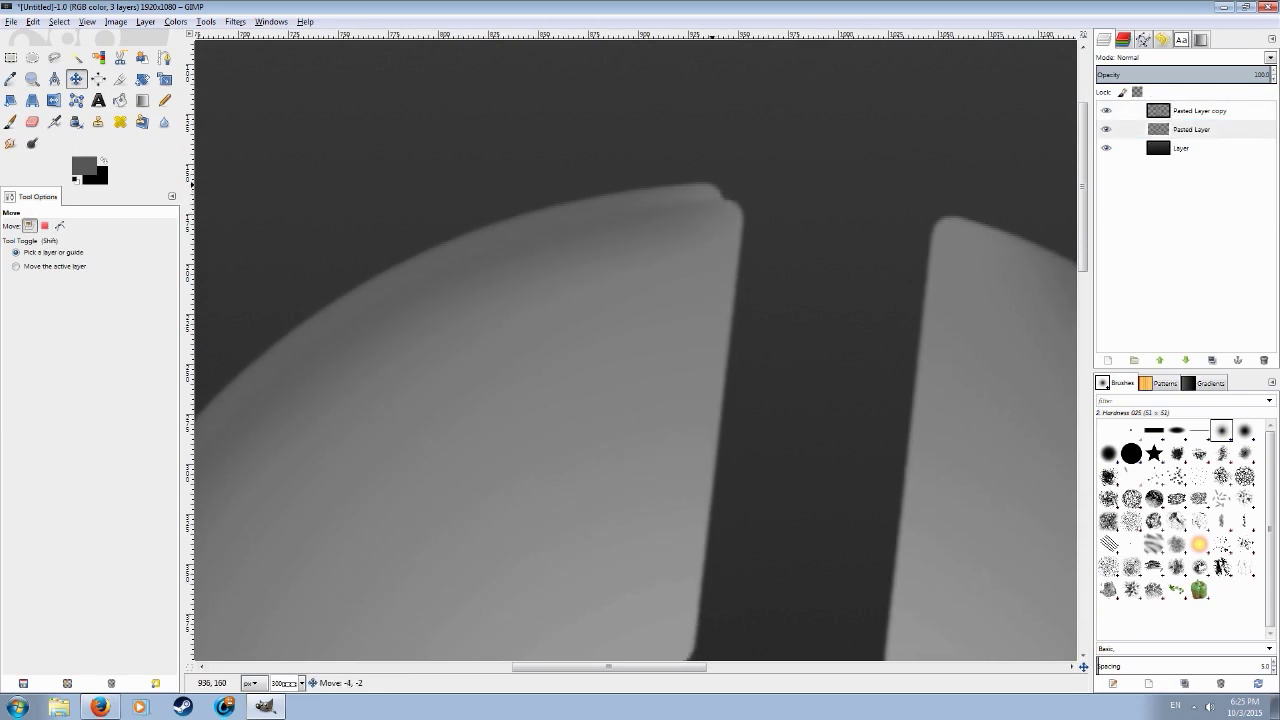
{"action": "scroll", "coordinate": [712, 187], "scroll_direction": "down", "scroll_amount": 2, "text": "ctrl"}
{"action": "scroll", "coordinate": [712, 187], "scroll_direction": "down", "scroll_amount": 1, "text": "ctrl"}
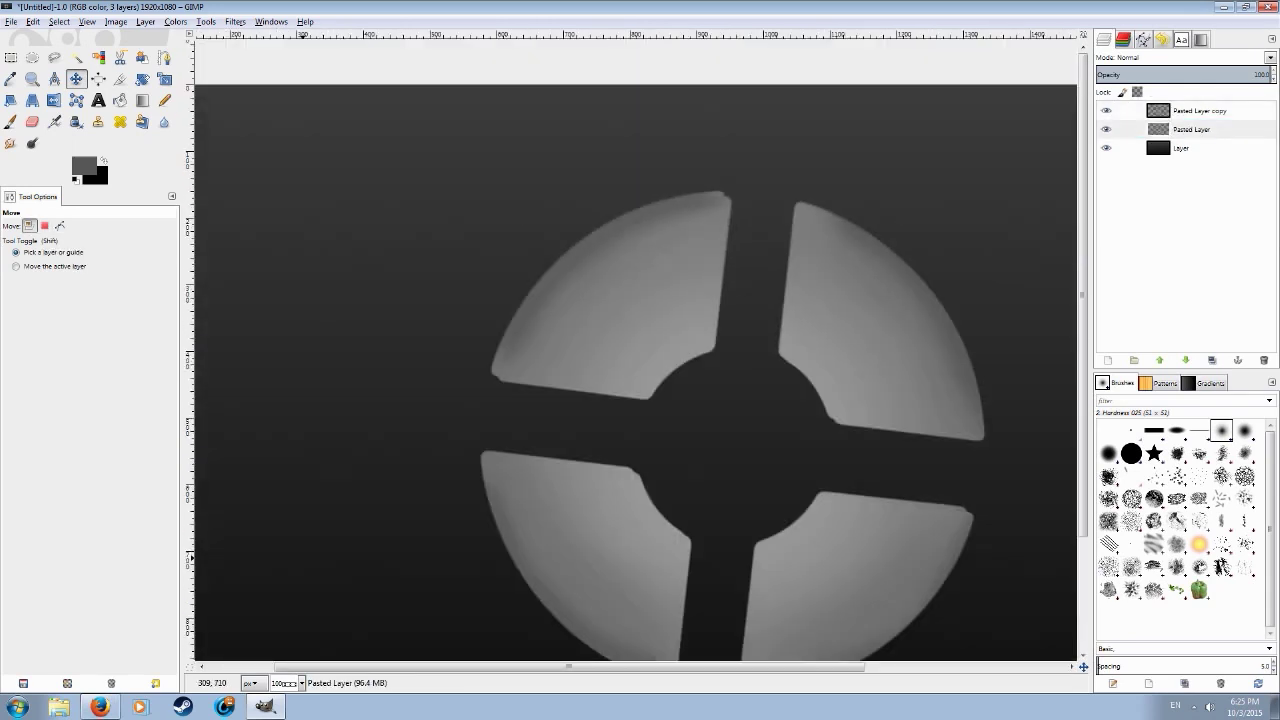
Check the reference video in Firefox again, and nudge the lower logo layer's offset slightly in GIMP.
{"action": "left_click", "coordinate": [100, 706]}
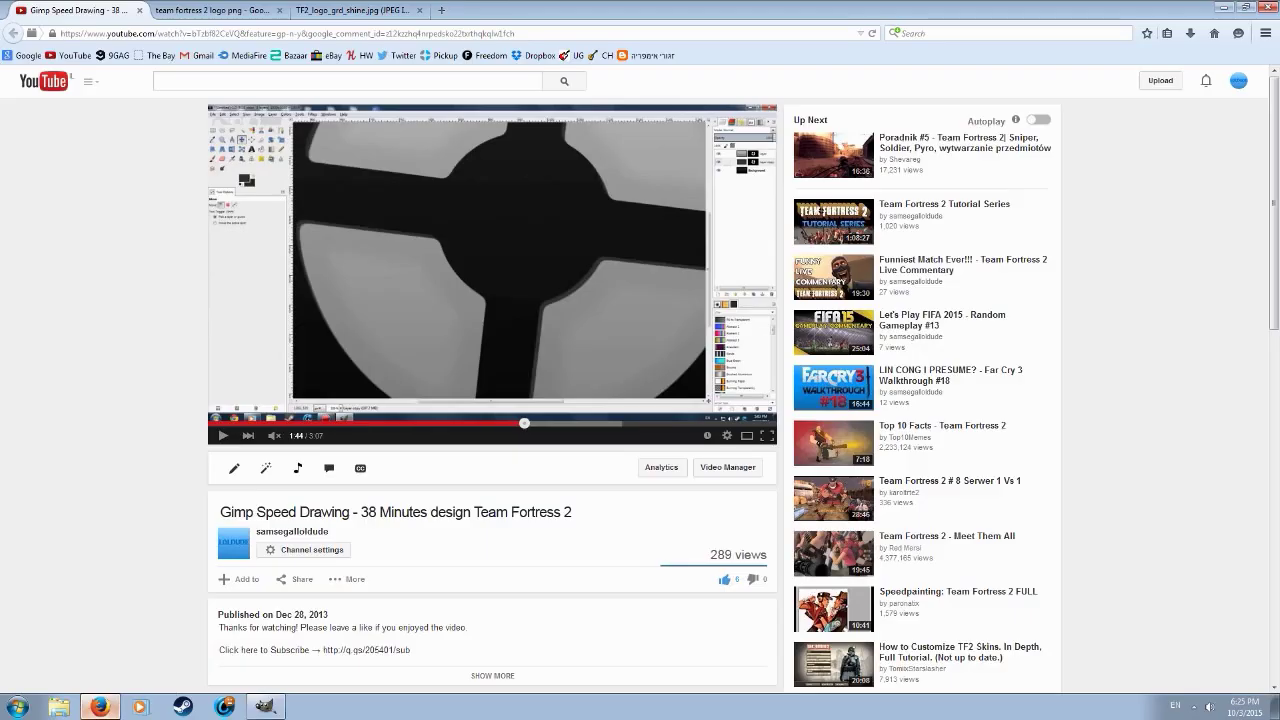
{"action": "left_click", "coordinate": [100, 706]}
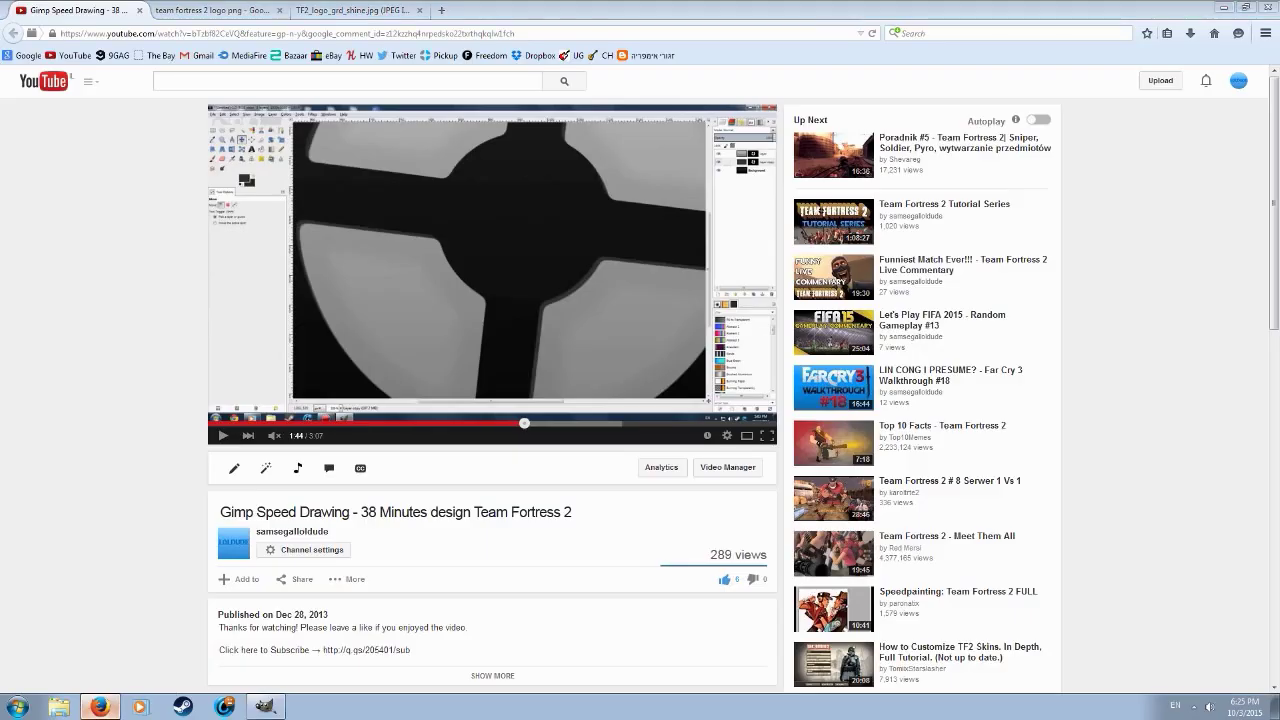
{"action": "left_click_drag", "start_coordinate": [488, 370], "coordinate": [491, 374]}
{"action": "scroll", "coordinate": [356, 331], "scroll_direction": "down", "scroll_amount": 2, "text": "ctrl"}
Choose the Pencil and add a logo-shaped layer mask to the lower pasted layer.
{"action": "left_click", "coordinate": [165, 100]}
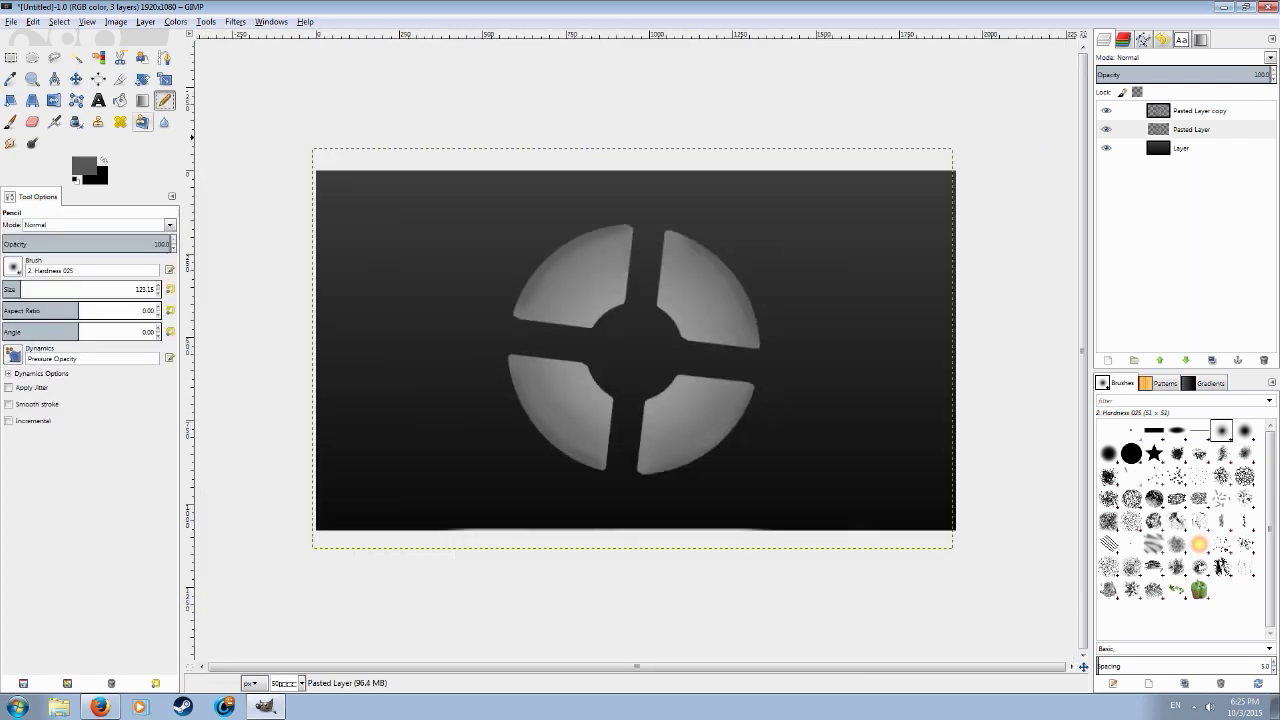
{"action": "right_click", "coordinate": [1172, 128]}
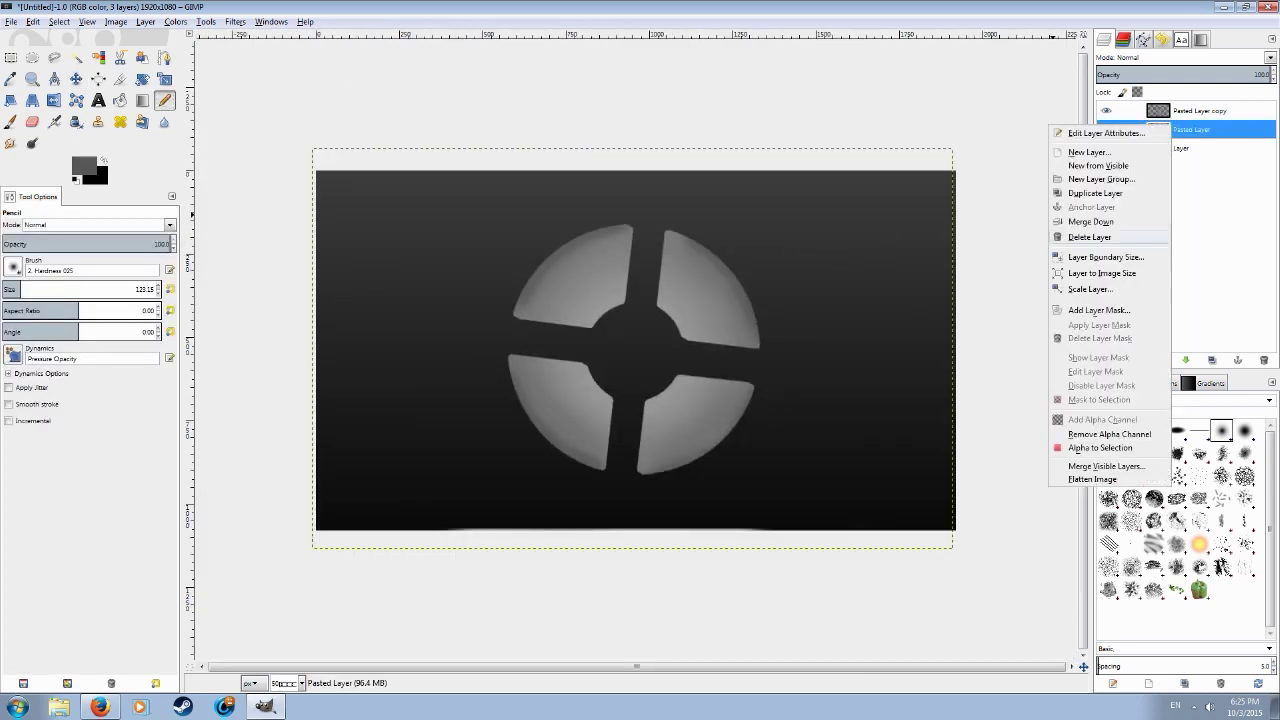
{"action": "left_click", "coordinate": [1098, 310]}
{"action": "left_click", "coordinate": [217, 343]}
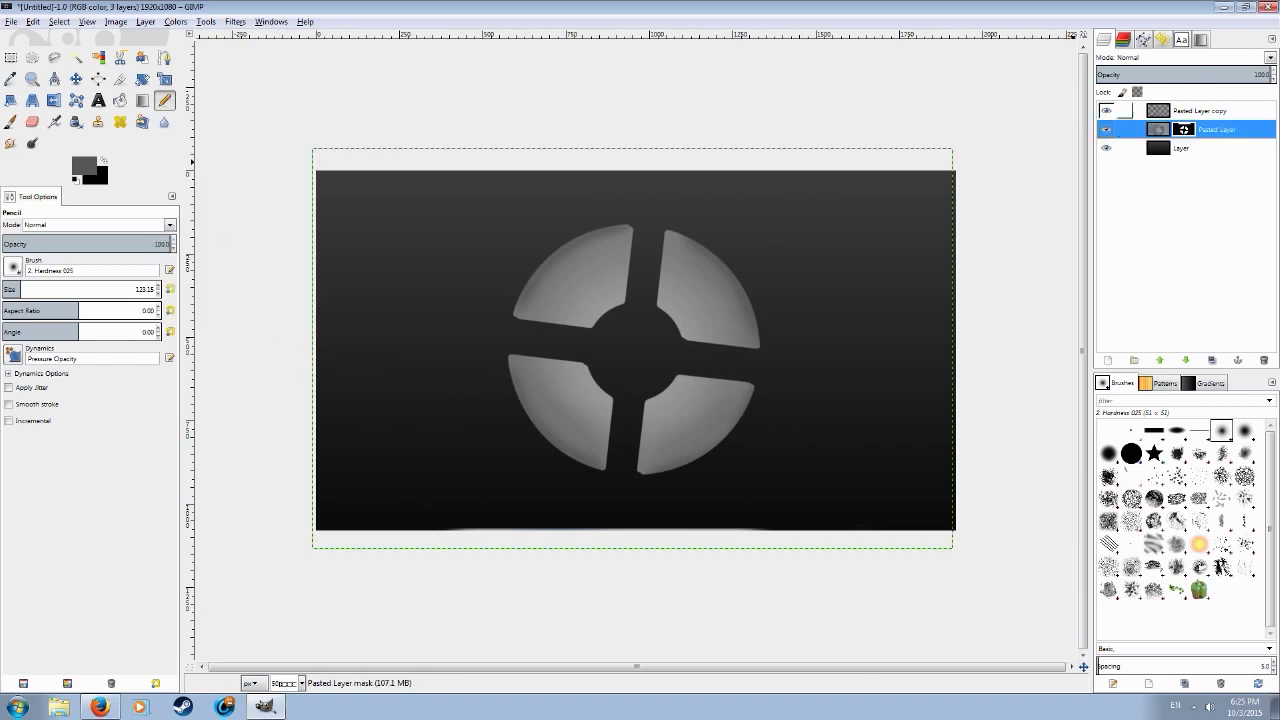
Paint the lower logo layer dark grey with the Pencil along the offset edges showing beside each segment.
{"action": "mouse_move", "coordinate": [568, 491]}
{"action": "left_mouse_down"}
{"action": "mouse_move", "coordinate": [744, 321]}
{"action": "mouse_move", "coordinate": [723, 438]}
{"action": "mouse_move", "coordinate": [670, 319]}
{"action": "left_mouse_up"}
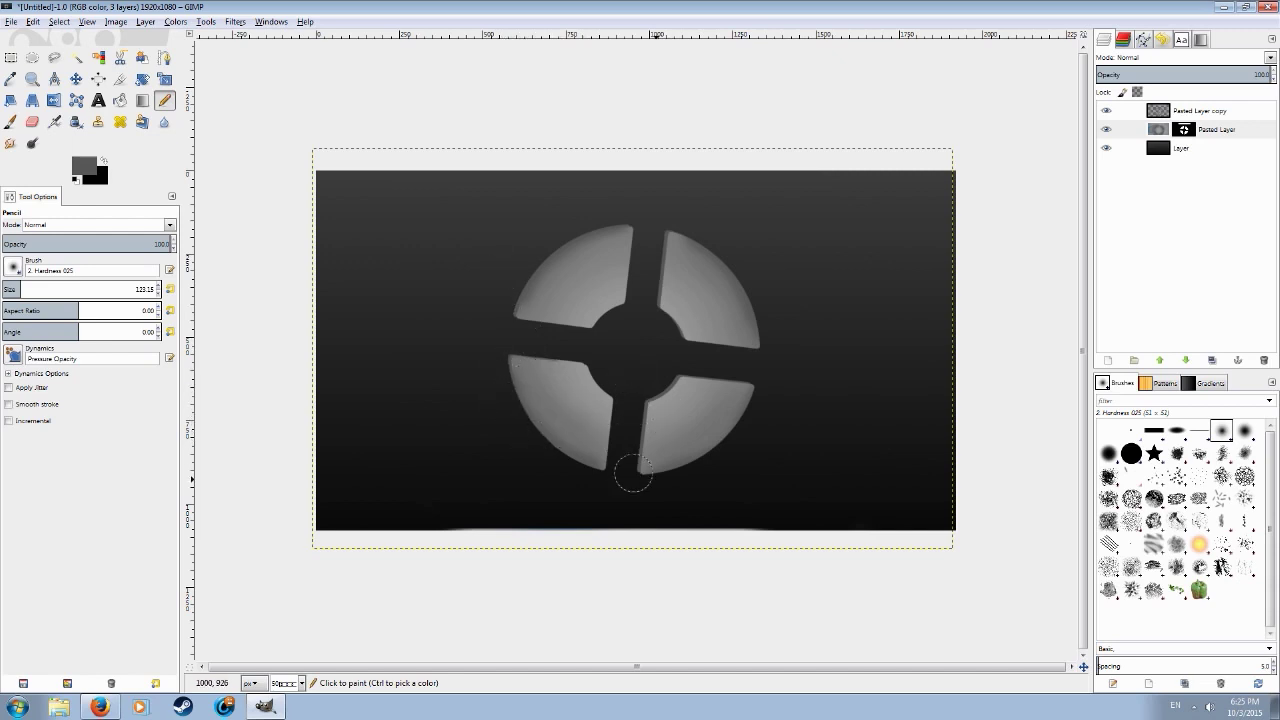
{"action": "key", "text": "1"}
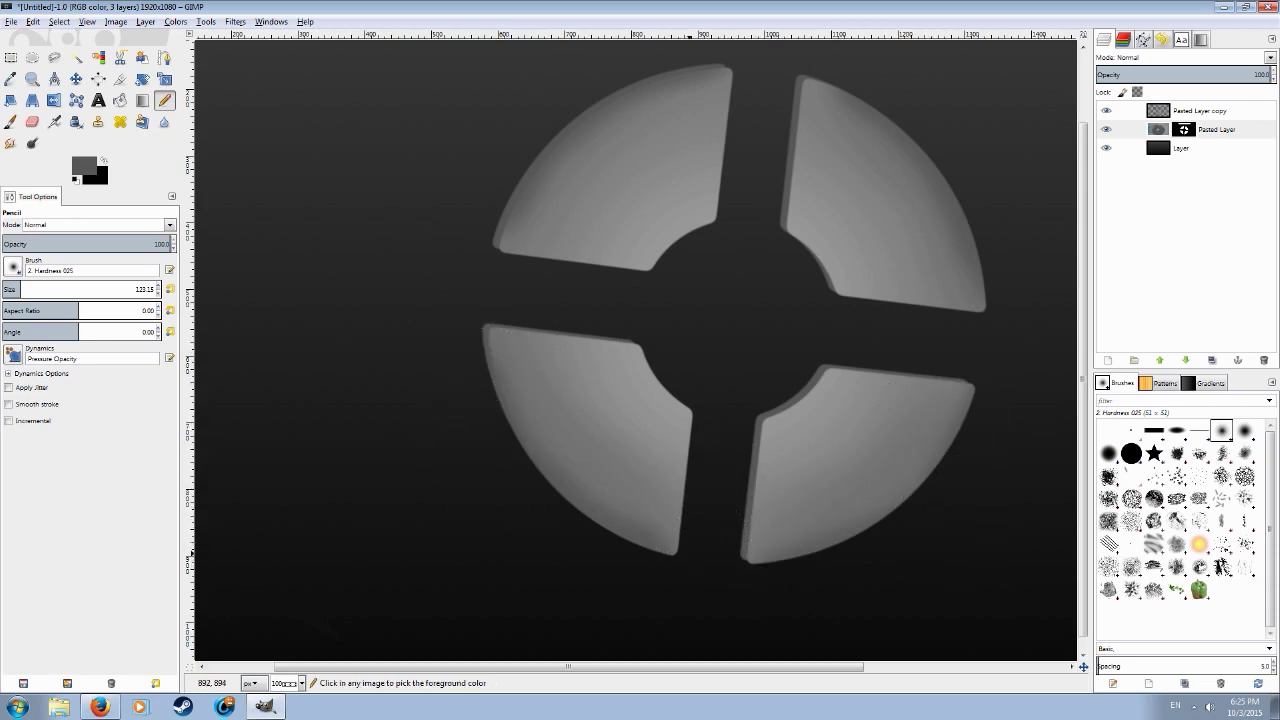
{"action": "scroll", "coordinate": [775, 567], "scroll_direction": "down", "scroll_amount": 3}
{"action": "scroll", "coordinate": [566, 407], "scroll_direction": "up", "scroll_amount": 2}
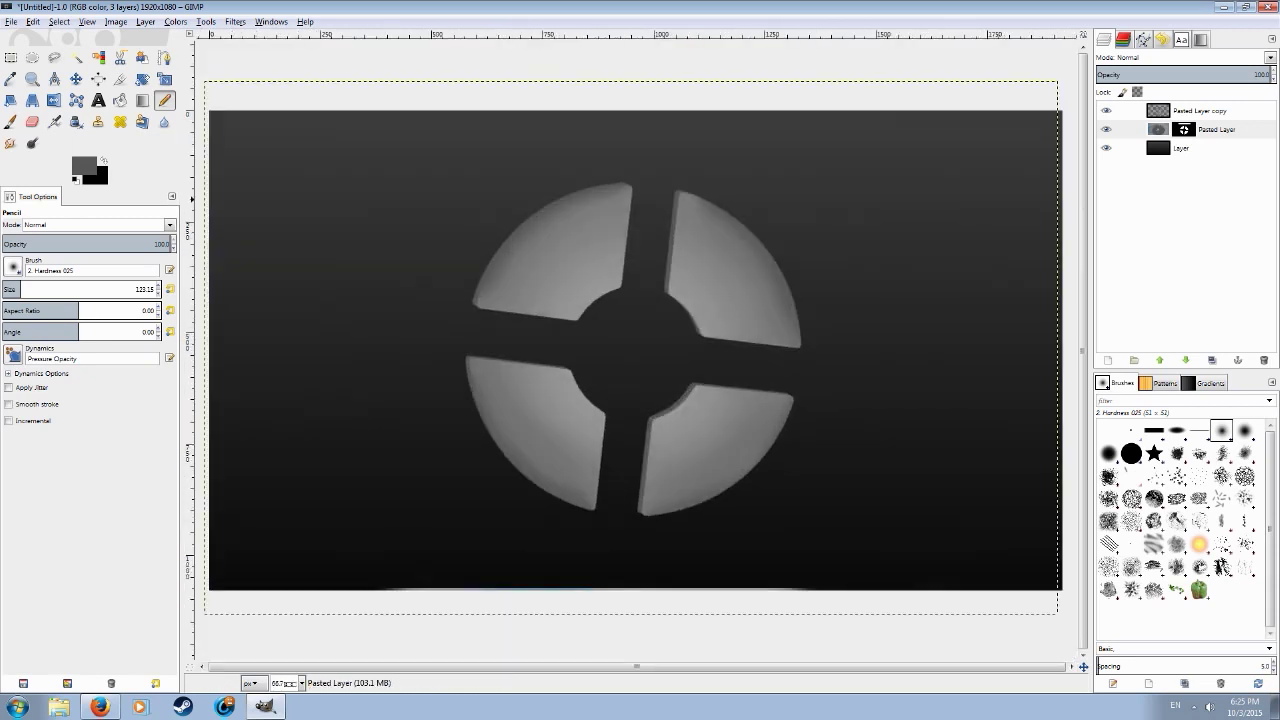
Set the foreground to dark grey 383838 and darken the upper-right segment's straight left edge with the Paintbrush.
{"action": "left_click", "coordinate": [84, 166]}
{"action": "left_click_drag", "start_coordinate": [210, 279], "coordinate": [200, 280]}
{"action": "left_click", "coordinate": [337, 335]}
{"action": "scroll", "coordinate": [653, 280], "scroll_direction": "up", "scroll_amount": 1}
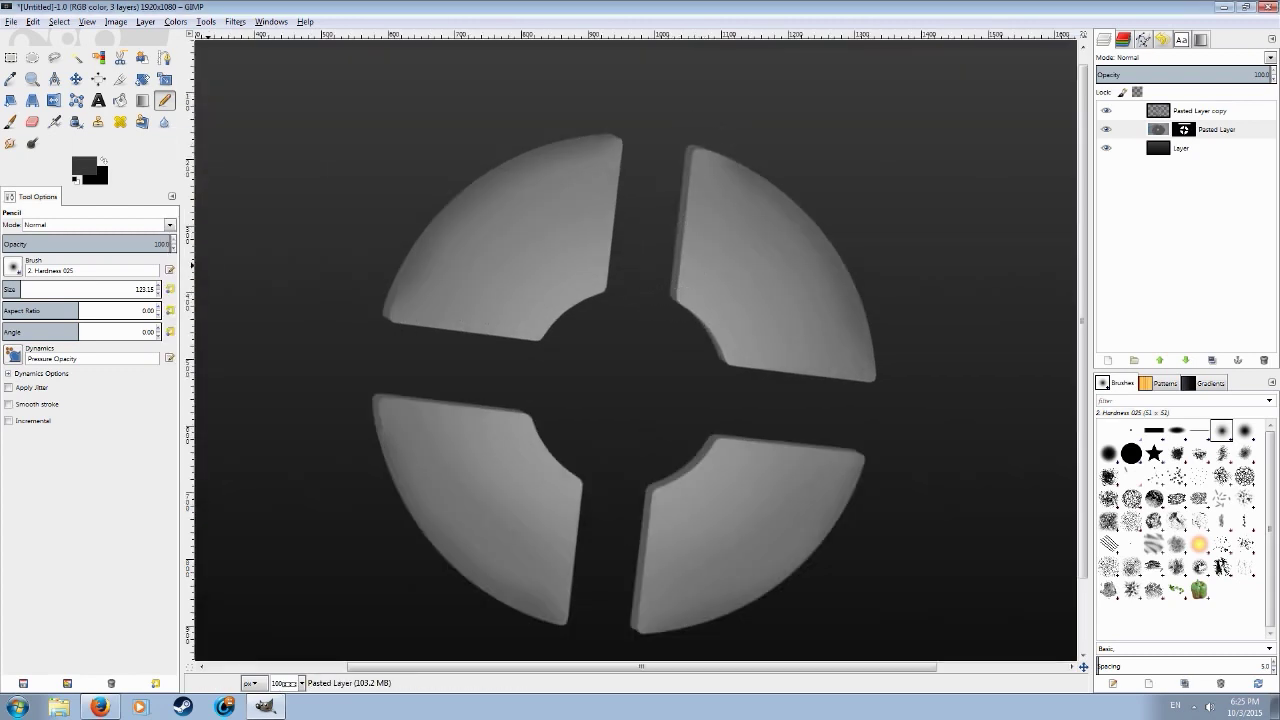
{"action": "left_click", "coordinate": [10, 121]}
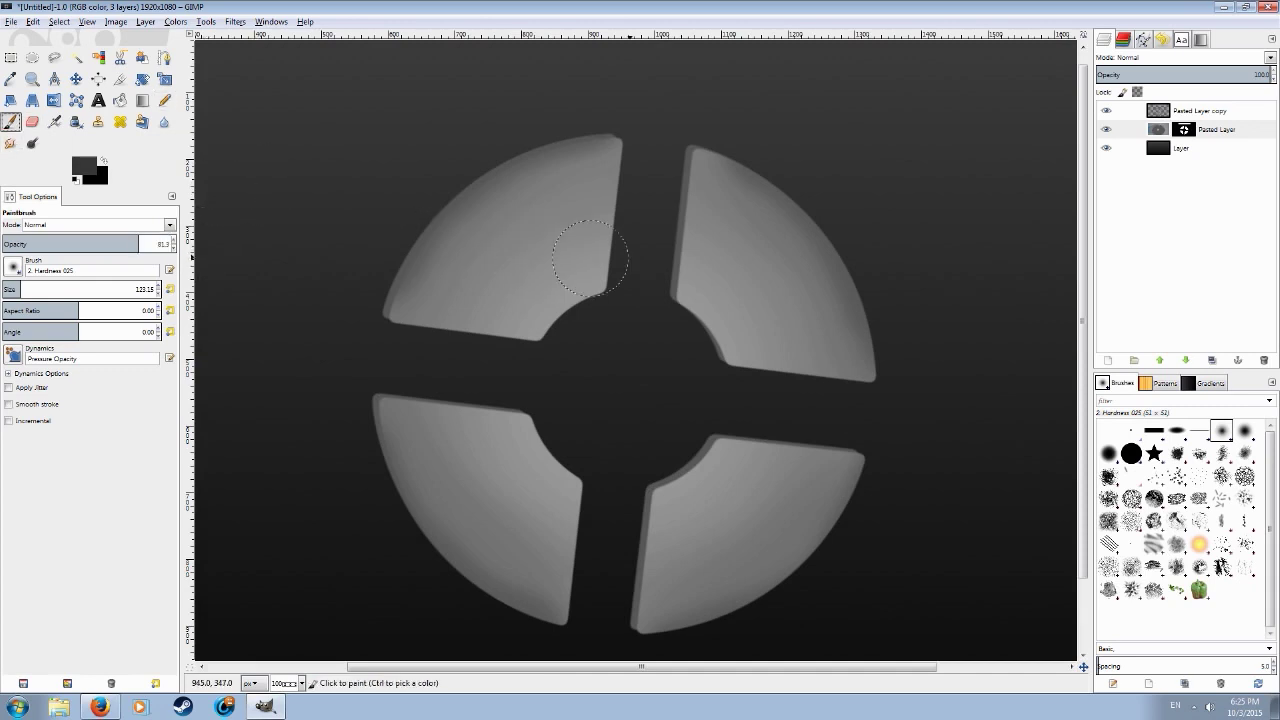
{"action": "mouse_move", "coordinate": [665, 266]}
{"action": "left_mouse_down"}
{"action": "mouse_move", "coordinate": [651, 277]}
{"action": "mouse_move", "coordinate": [692, 127]}
{"action": "left_mouse_up"}
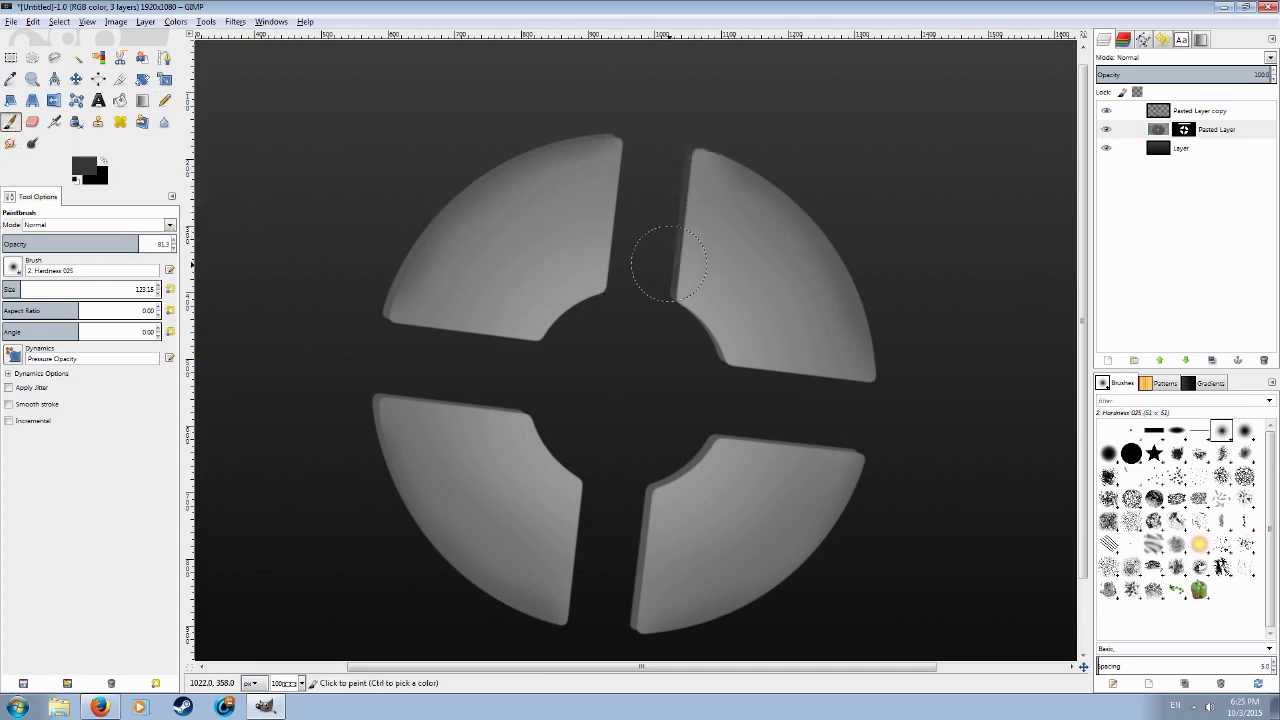
Set the foreground to light grey and paint a highlight along the outer curved edge of the upper-left logo segment.
{"action": "left_click", "coordinate": [84, 166]}
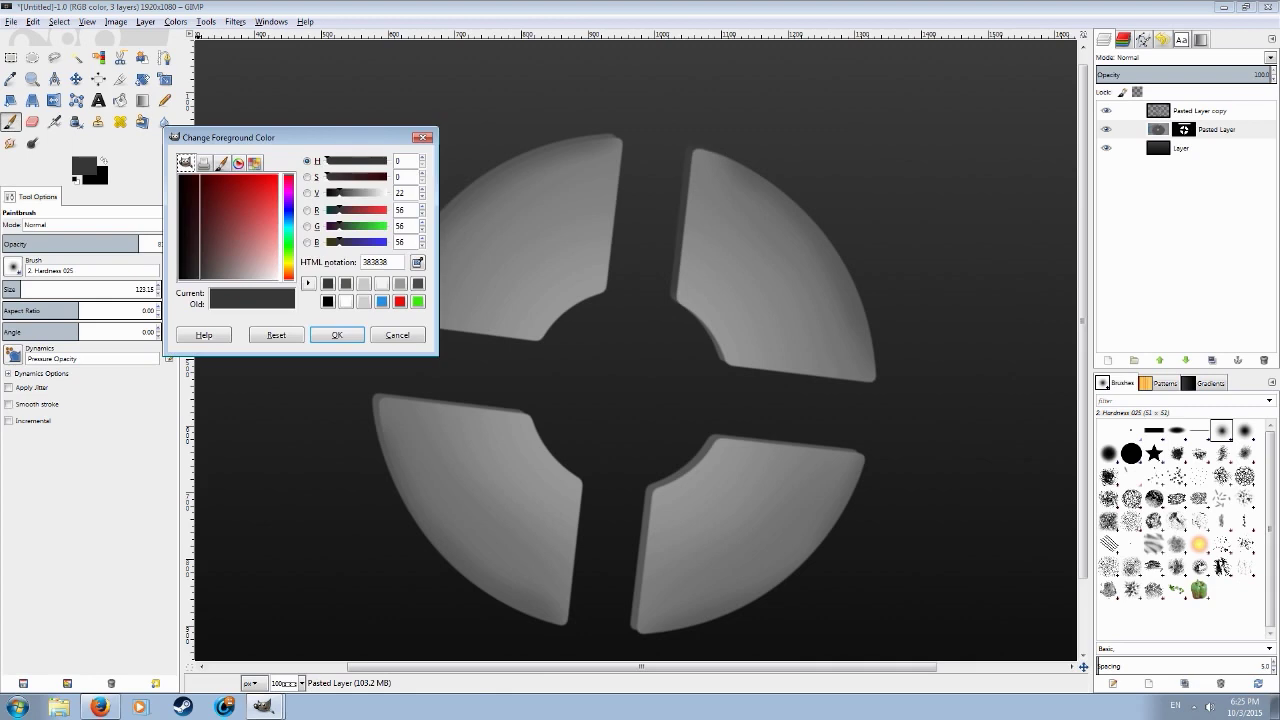
{"action": "left_click_drag", "start_coordinate": [225, 278], "coordinate": [214, 278]}
{"action": "left_click", "coordinate": [337, 335]}
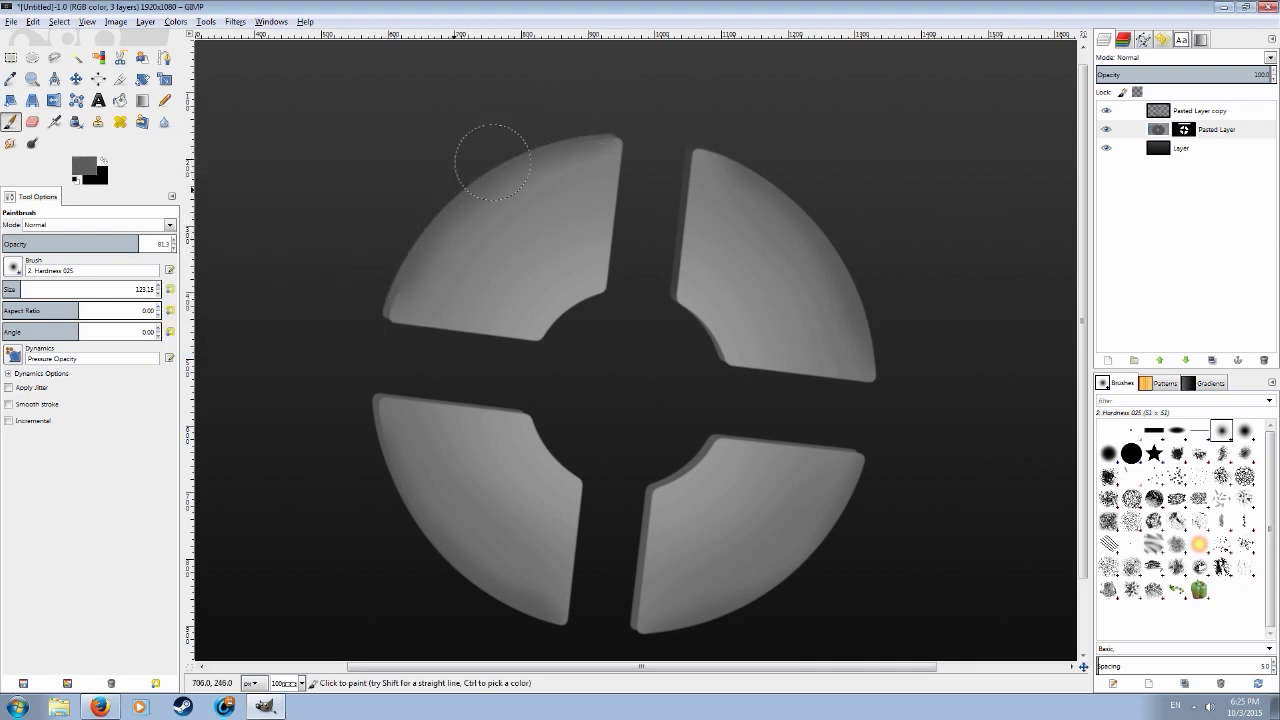
{"action": "left_click", "coordinate": [84, 166]}
{"action": "left_click_drag", "start_coordinate": [216, 278], "coordinate": [251, 279]}
{"action": "left_click", "coordinate": [337, 334]}
{"action": "left_click_drag", "start_coordinate": [552, 112], "coordinate": [448, 160]}
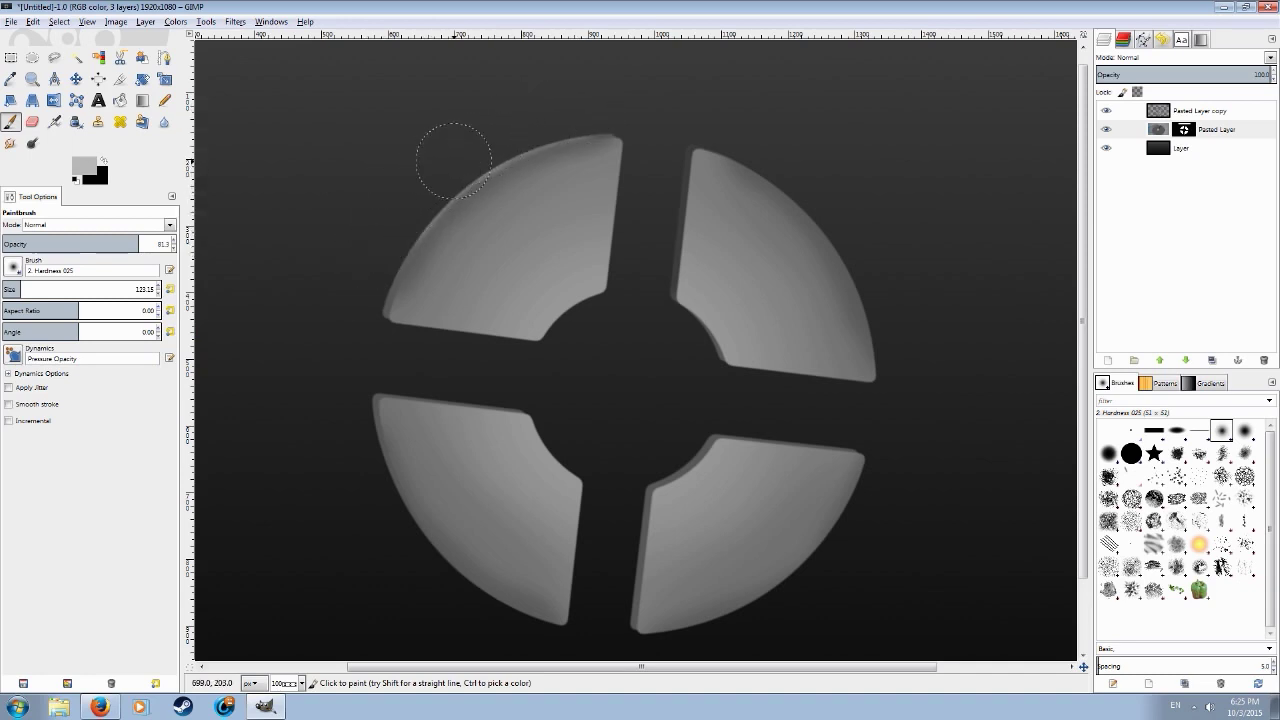
{"action": "mouse_move", "coordinate": [454, 160]}
{"action": "left_mouse_down"}
{"action": "mouse_move", "coordinate": [371, 272]}
{"action": "mouse_move", "coordinate": [400, 206]}
{"action": "left_mouse_up"}
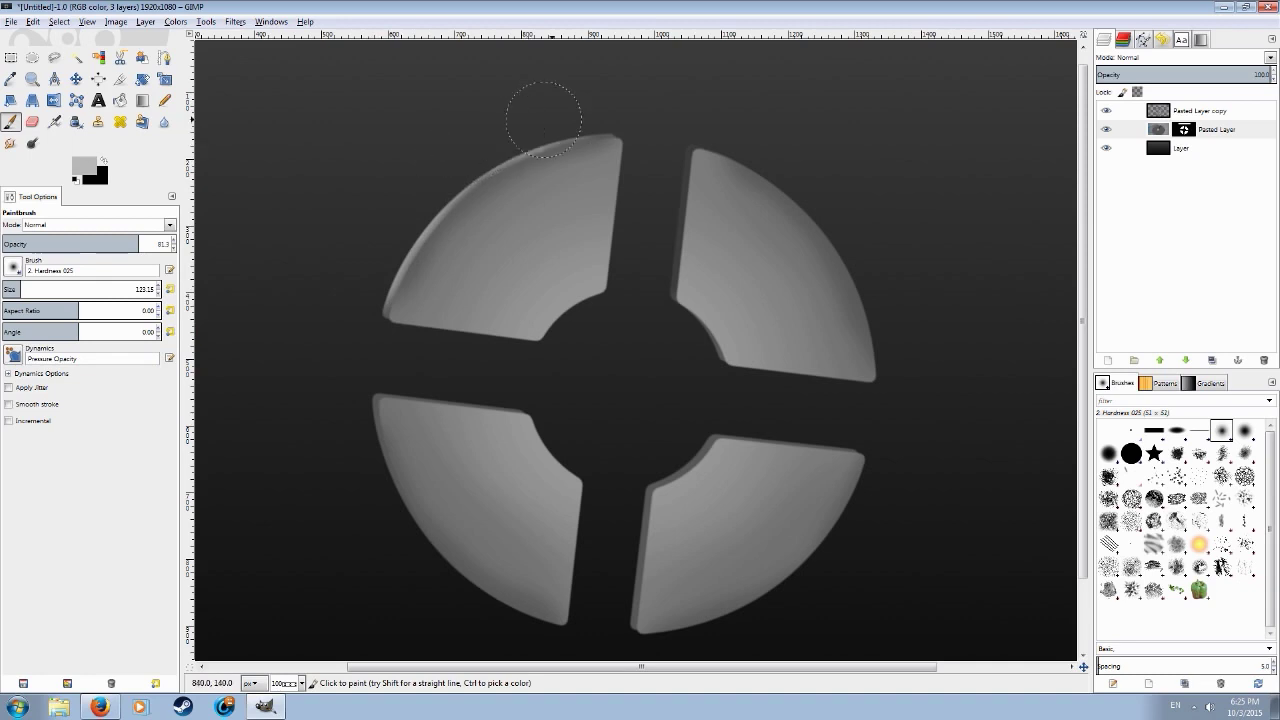
{"action": "left_click_drag", "start_coordinate": [544, 120], "coordinate": [578, 110]}
Paint a matching light grey highlight along the outer curved edge of the lower-left logo segment.
{"action": "scroll", "coordinate": [470, 260], "scroll_direction": "down", "scroll_amount": 2}
{"action": "scroll", "coordinate": [412, 400], "scroll_direction": "up", "scroll_amount": 1}
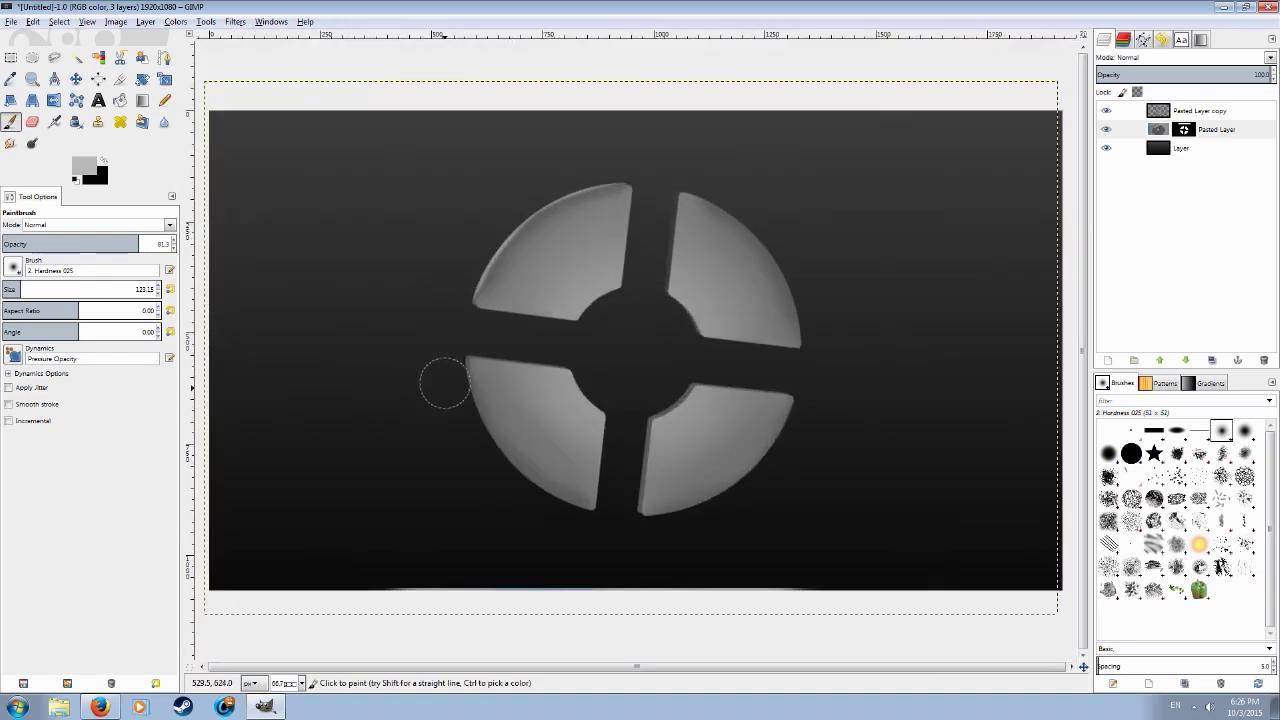
{"action": "mouse_move", "coordinate": [444, 382]}
{"action": "left_mouse_down"}
{"action": "mouse_move", "coordinate": [486, 457]}
{"action": "mouse_move", "coordinate": [446, 386]}
{"action": "mouse_move", "coordinate": [477, 466]}
{"action": "mouse_move", "coordinate": [503, 486]}
{"action": "left_mouse_up"}
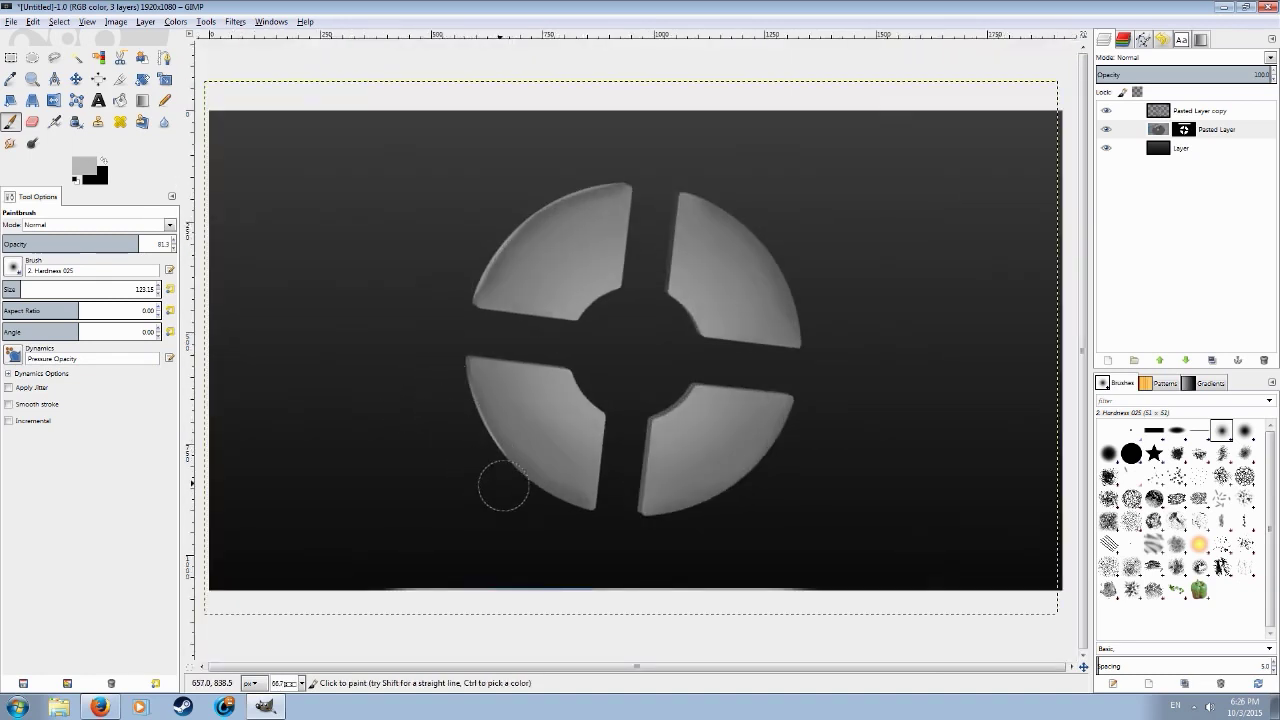
{"action": "key", "text": "minus"}
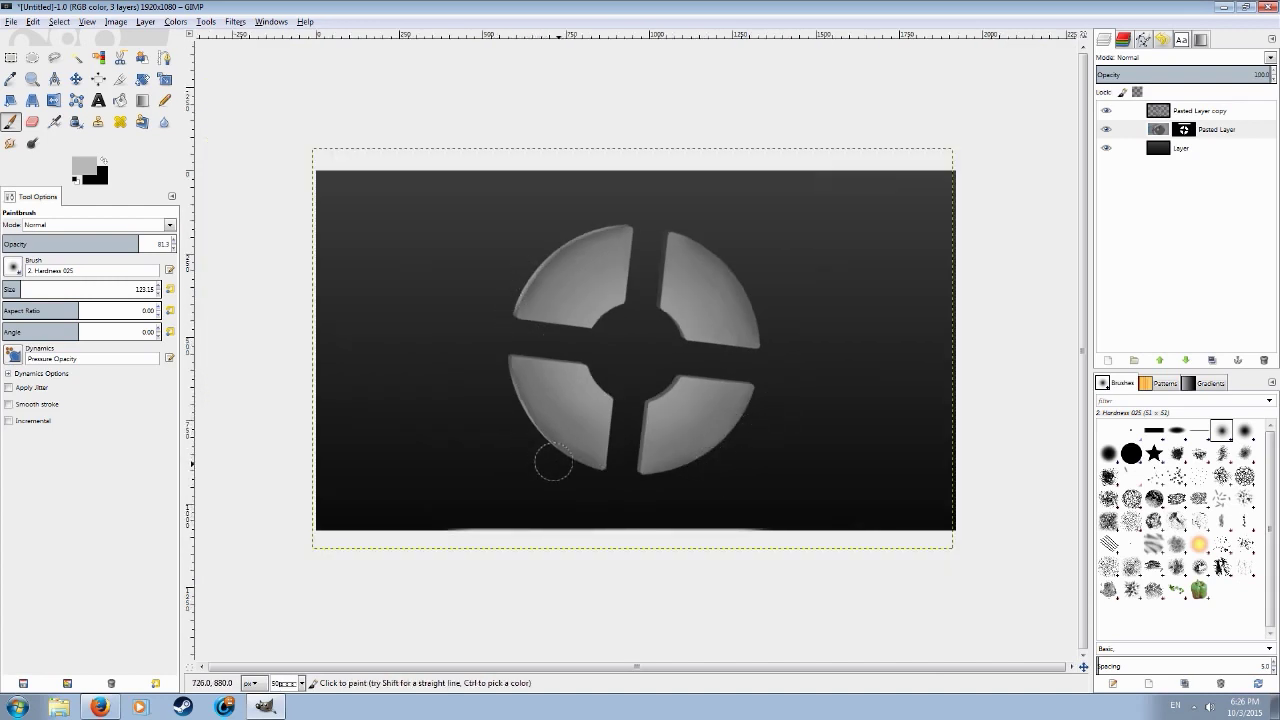
{"action": "scroll", "coordinate": [617, 438], "scroll_direction": "down", "scroll_amount": 4}
{"action": "scroll", "coordinate": [617, 438], "scroll_direction": "up", "scroll_amount": 4}
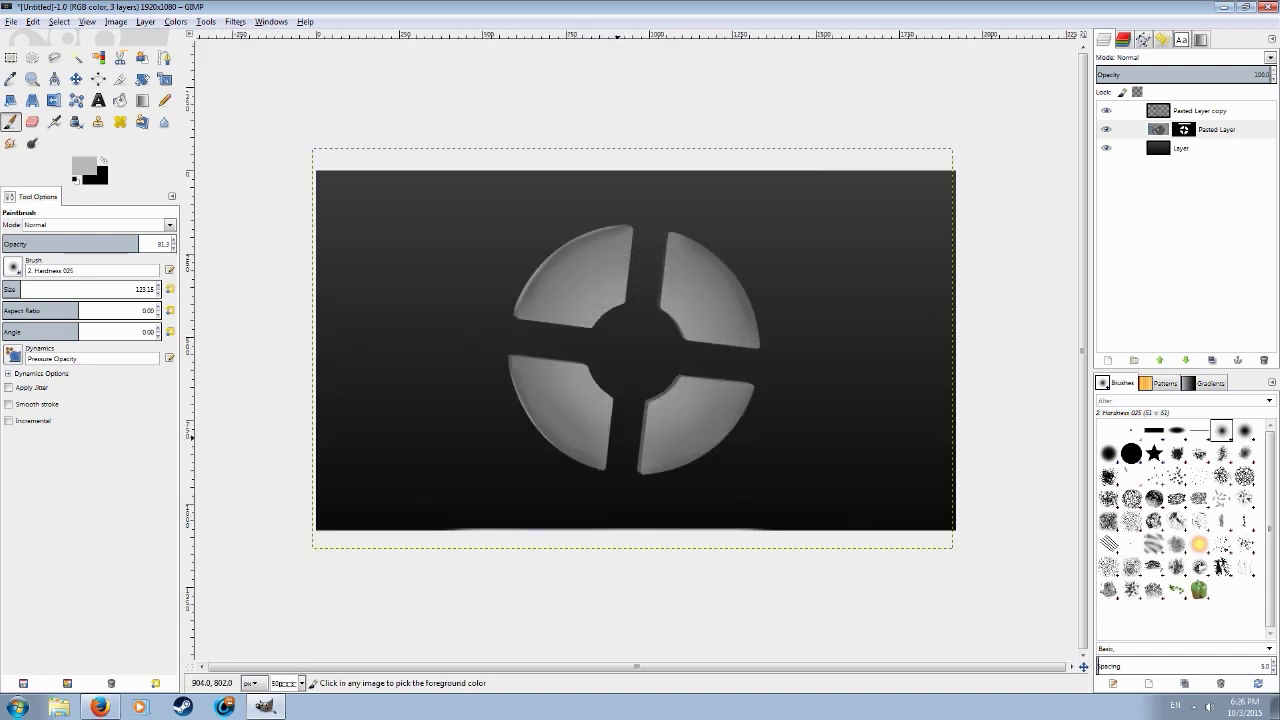
Reduce the Paintbrush size to about 53.
{"action": "scroll", "coordinate": [633, 243], "scroll_direction": "up", "scroll_amount": 1}
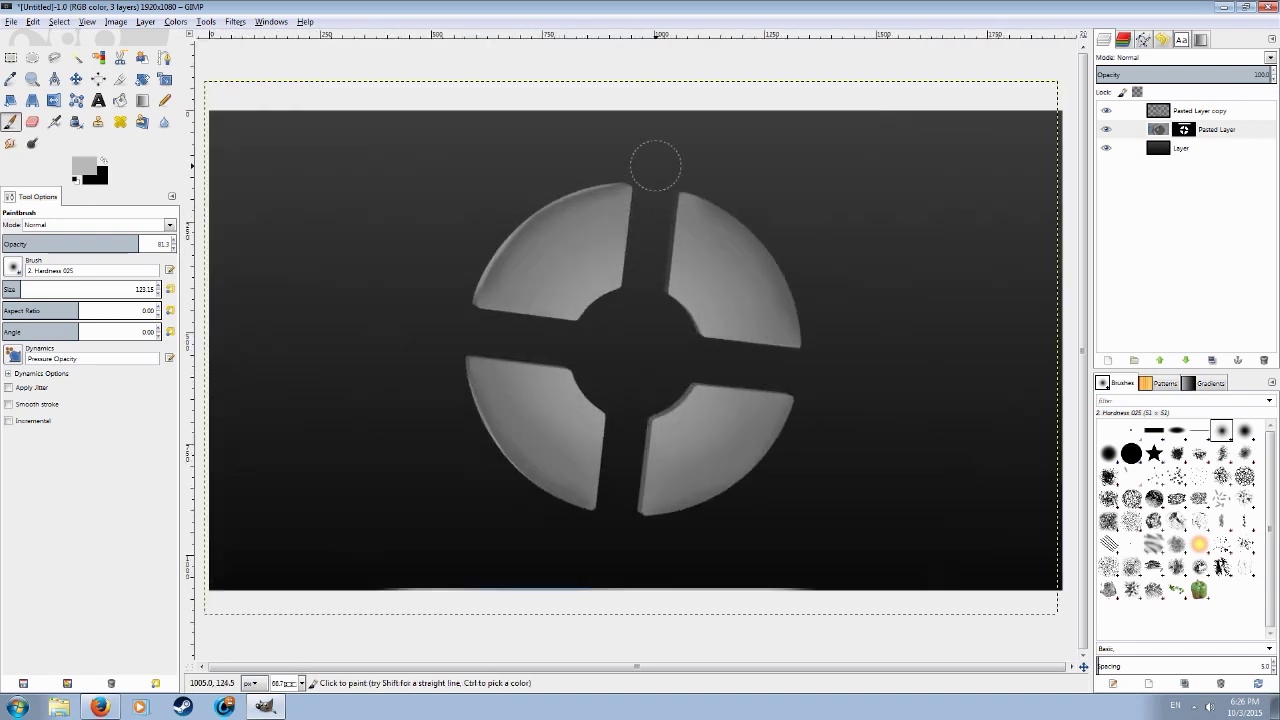
{"action": "left_click_drag", "start_coordinate": [14, 289], "coordinate": [10, 289]}
{"action": "scroll", "coordinate": [684, 181], "scroll_direction": "up", "scroll_amount": 1}
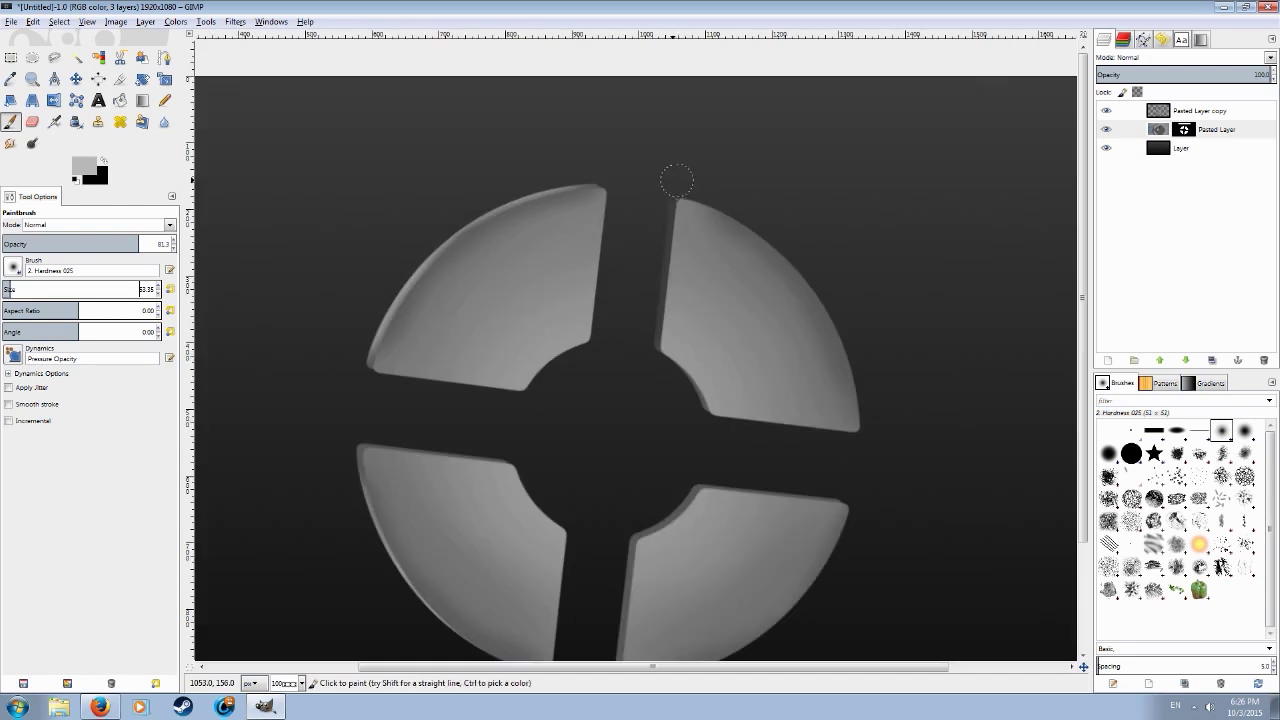
Try painting a light grey highlight along the straight left edge of the upper-right logo segment.
{"action": "mouse_move", "coordinate": [667, 190]}
{"action": "left_mouse_down"}
{"action": "mouse_move", "coordinate": [642, 318]}
{"action": "mouse_move", "coordinate": [656, 206]}
{"action": "left_mouse_up"}
{"action": "key", "text": "ctrl+z"}
{"action": "left_click_drag", "start_coordinate": [638, 313], "coordinate": [659, 210]}
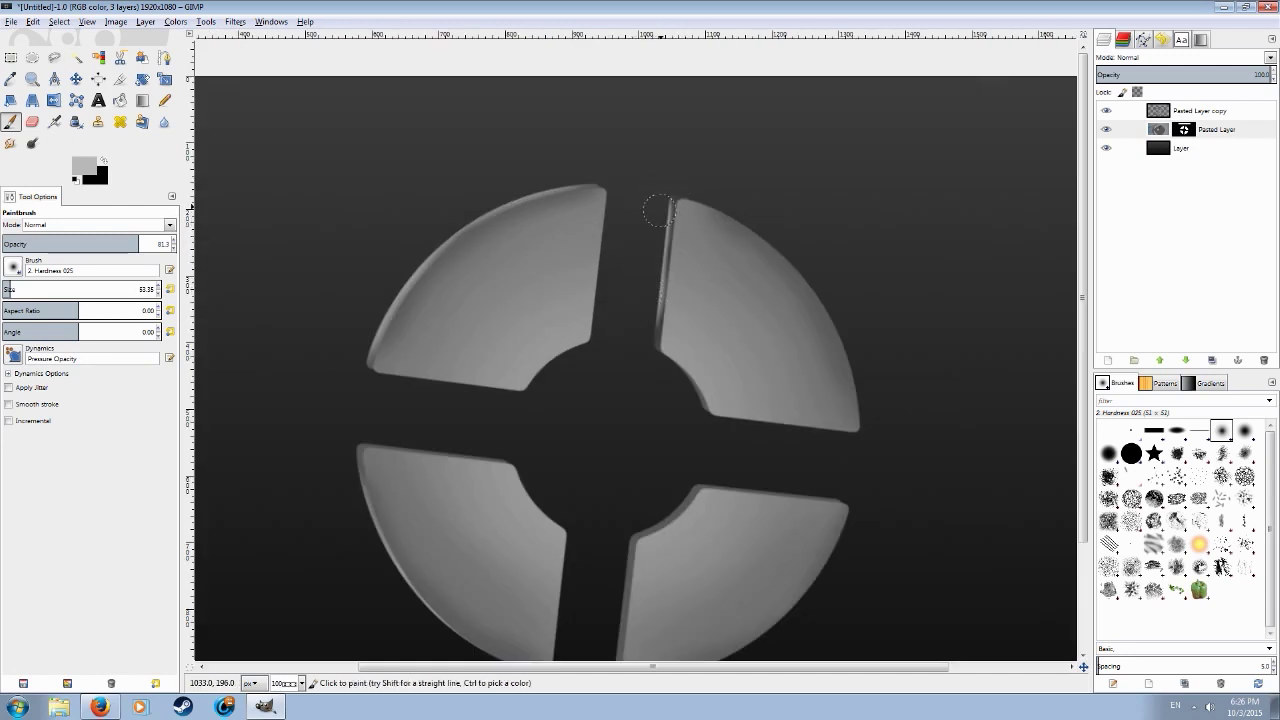
{"action": "scroll", "coordinate": [636, 345], "scroll_direction": "down", "scroll_amount": 2}
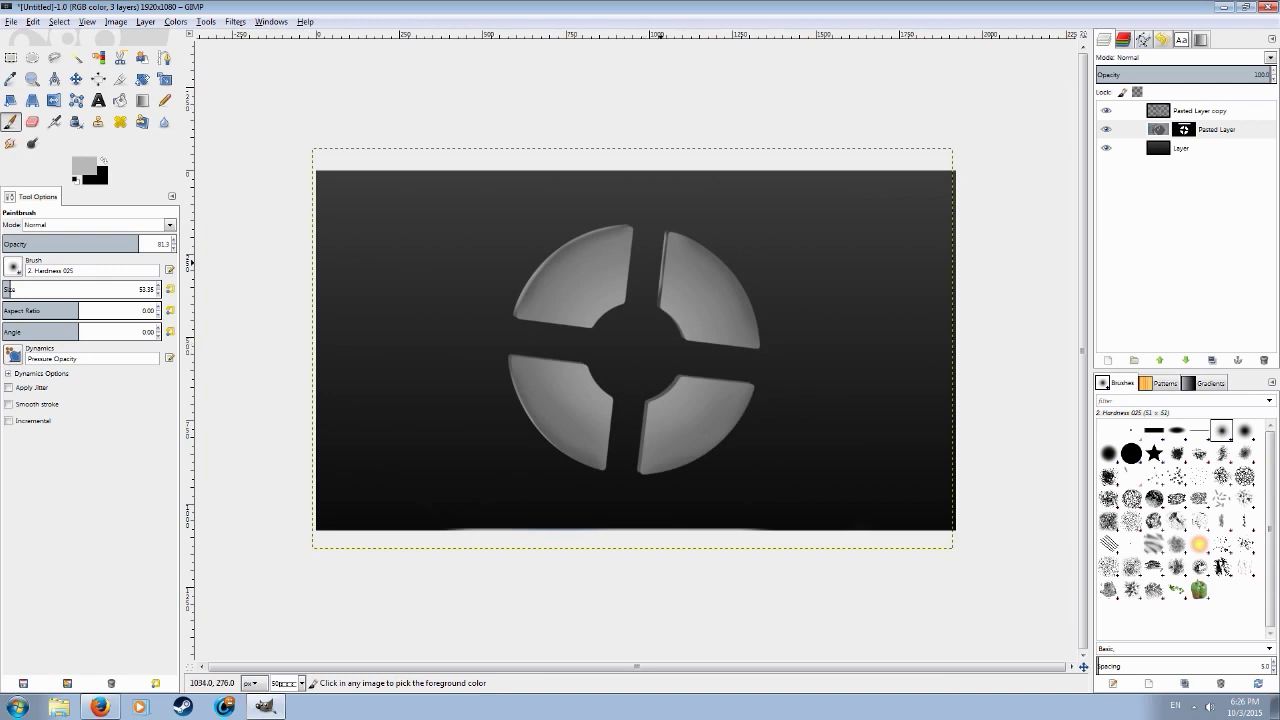
{"action": "scroll", "coordinate": [654, 300], "scroll_direction": "up", "scroll_amount": 2}
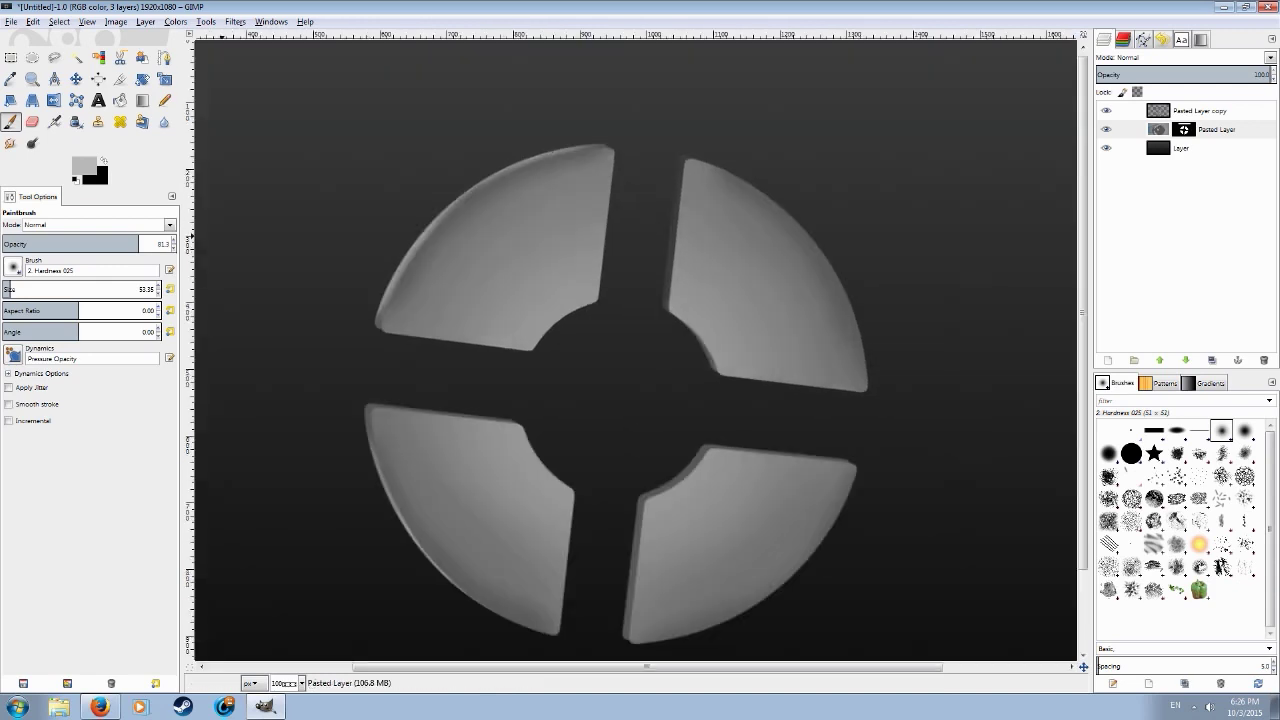
Try a darker, medium grey highlight on the upper-right segment's straight left edge, and undo the stroke.
{"action": "left_click", "coordinate": [84, 166]}
{"action": "left_click_drag", "start_coordinate": [226, 279], "coordinate": [228, 280]}
{"action": "left_click", "coordinate": [337, 335]}
{"action": "left_click_drag", "start_coordinate": [684, 180], "coordinate": [667, 265]}
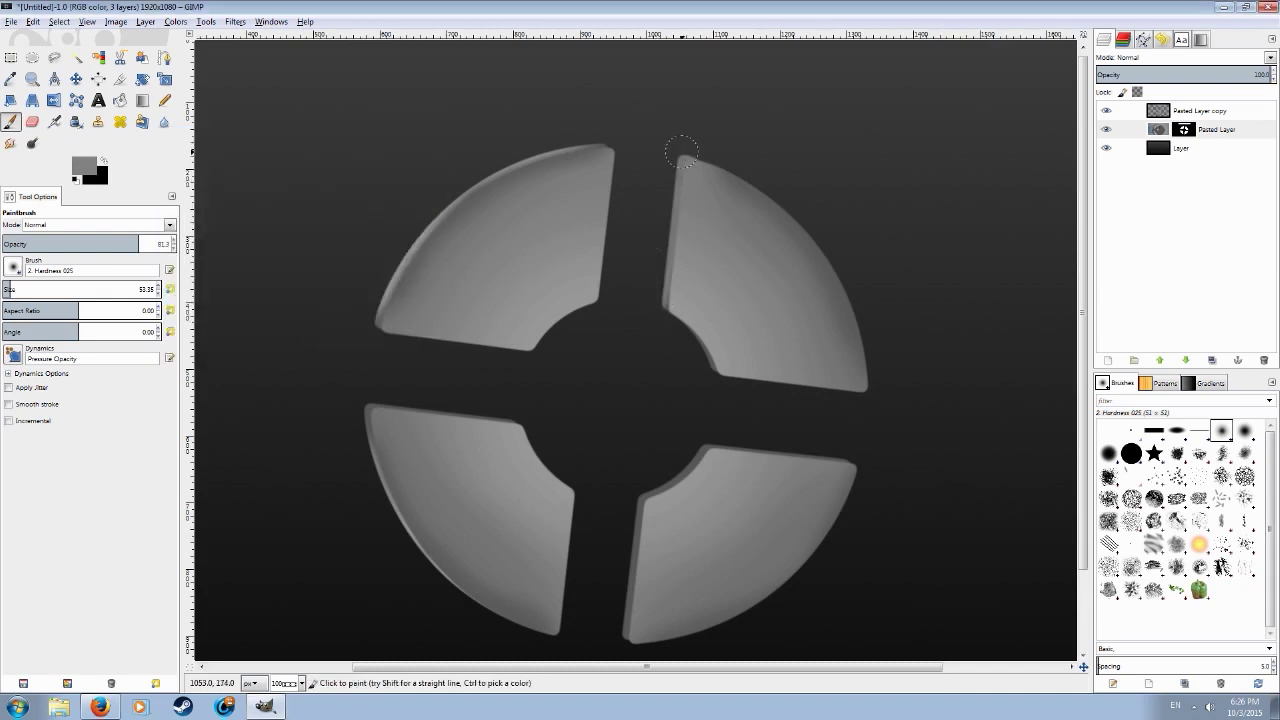
{"action": "key", "text": "ctrl+z"}
Darken the foreground grey slightly to about 6a6a6a and paint the upper-right segment's straight left edge with it.
{"action": "left_click", "coordinate": [84, 166]}
{"action": "left_click_drag", "start_coordinate": [229, 228], "coordinate": [220, 245]}
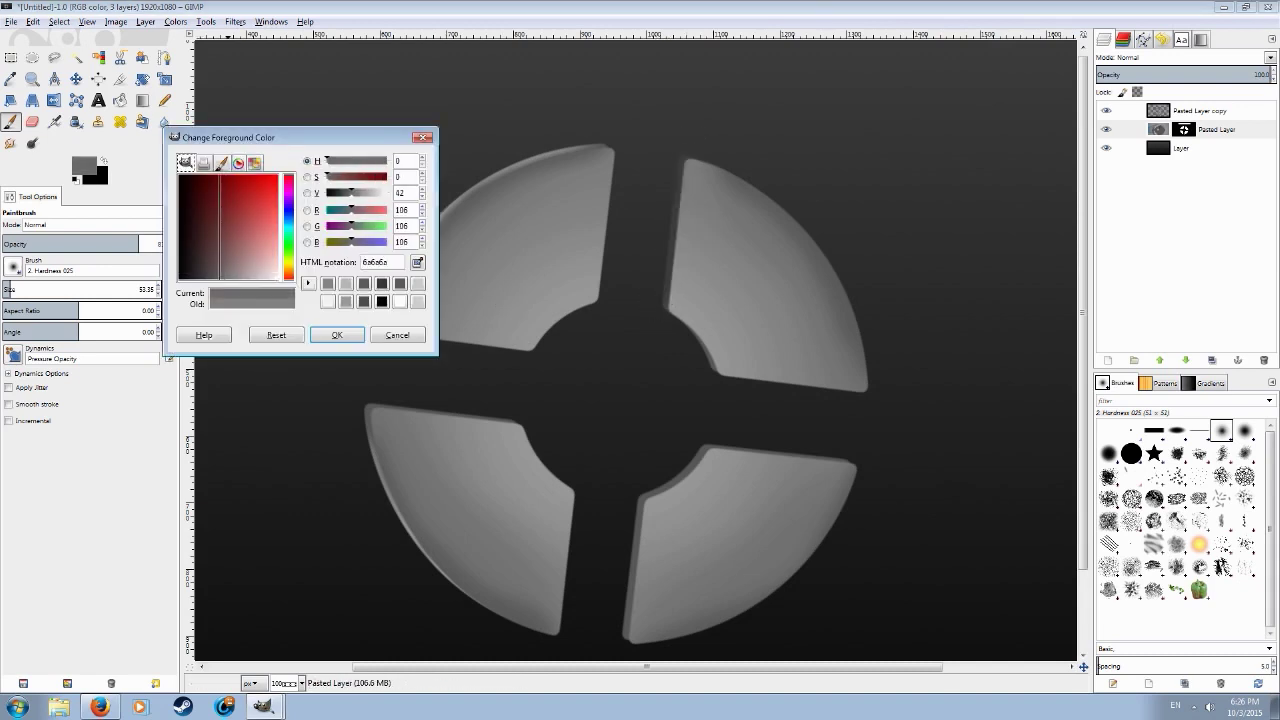
{"action": "left_click", "coordinate": [337, 335]}
{"action": "left_click_drag", "start_coordinate": [669, 153], "coordinate": [655, 253]}
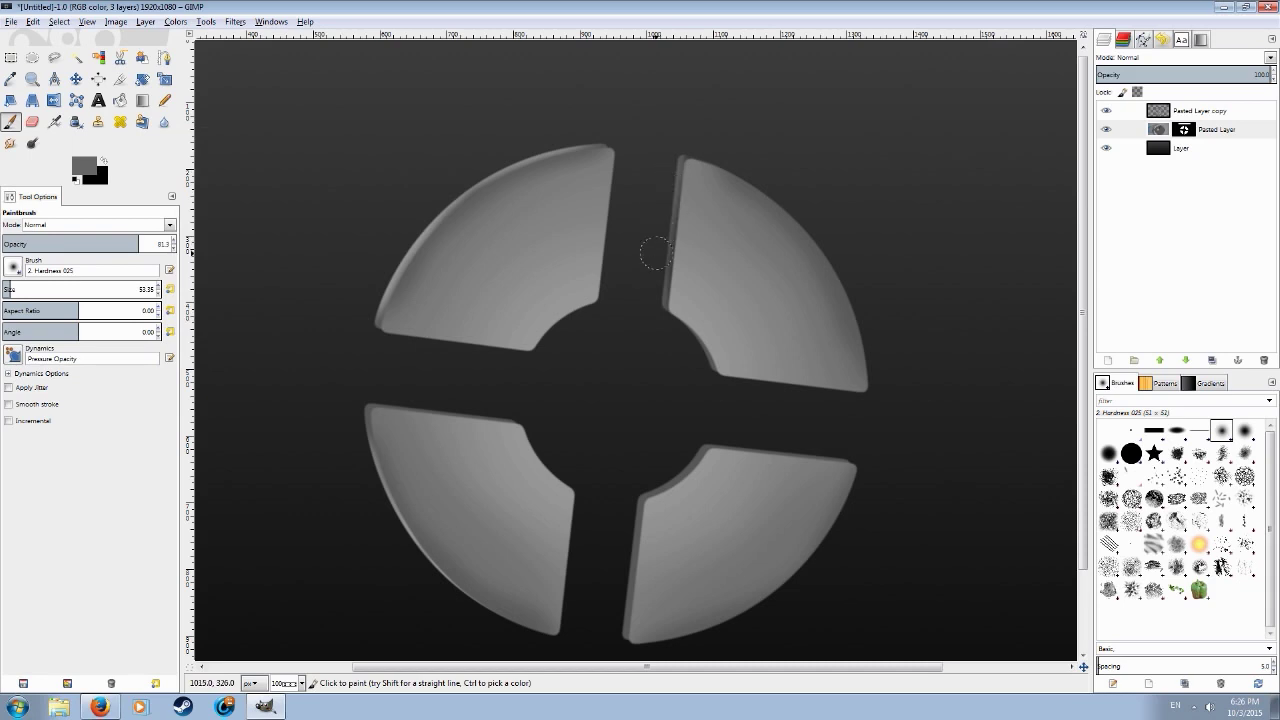
{"action": "key", "text": "ctrl+z"}
{"action": "left_click_drag", "start_coordinate": [653, 282], "coordinate": [669, 163]}
{"action": "scroll", "coordinate": [638, 304], "scroll_direction": "down", "scroll_amount": 1}
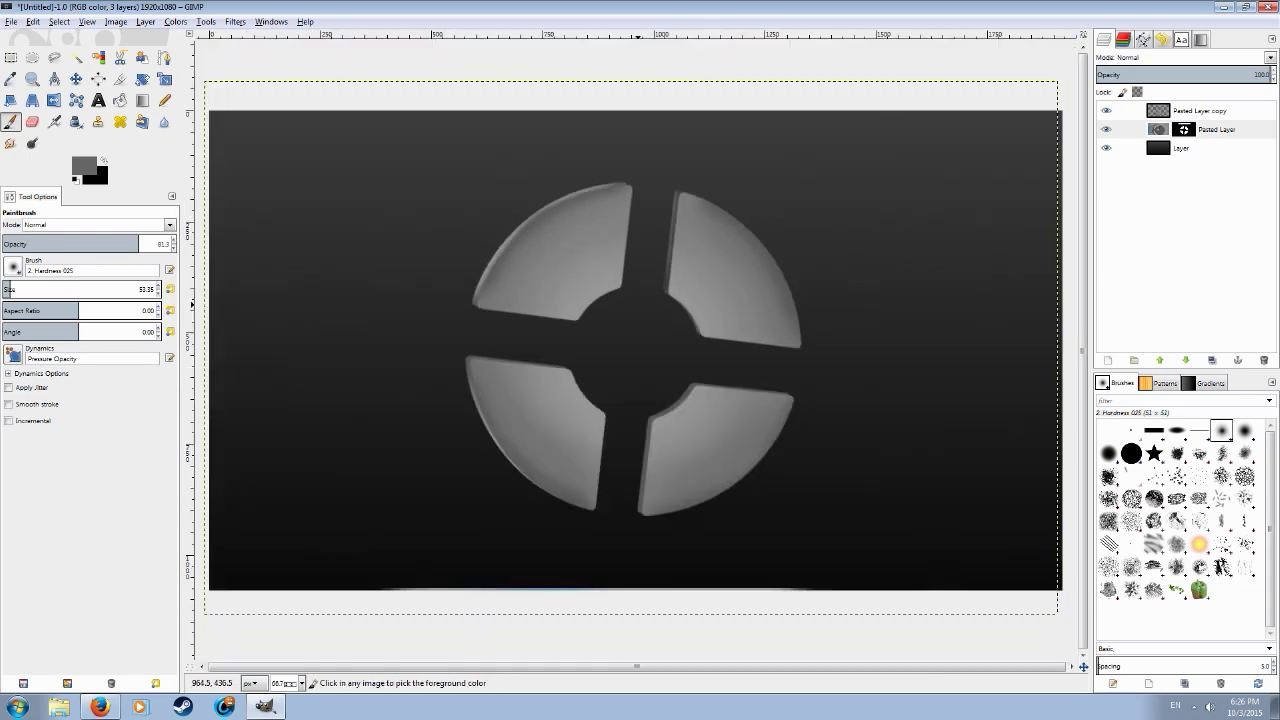
Adjust the foreground colour to grey 666666 for shading the lower-right logo segment's edges.
{"action": "scroll", "coordinate": [633, 444], "scroll_direction": "up", "scroll_amount": 1, "text": "ctrl"}
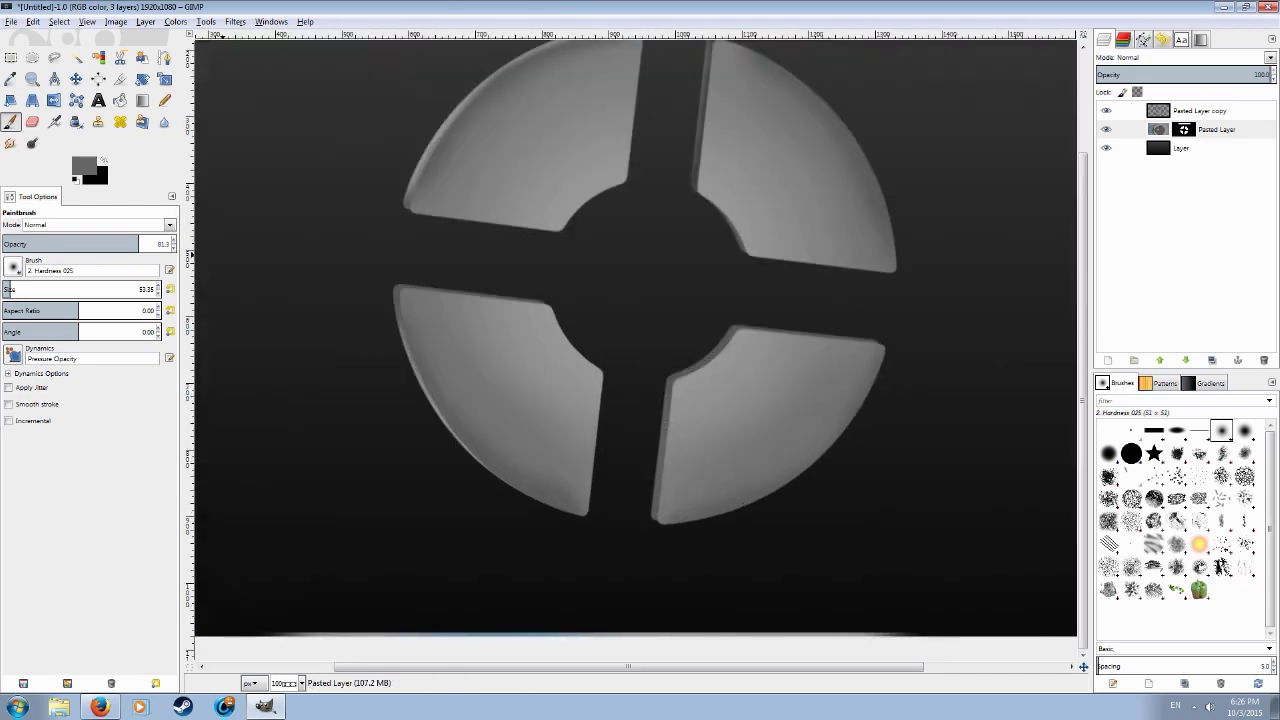
{"action": "left_click", "coordinate": [84, 165]}
{"action": "left_click", "coordinate": [216, 270]}
{"action": "left_click", "coordinate": [337, 334]}
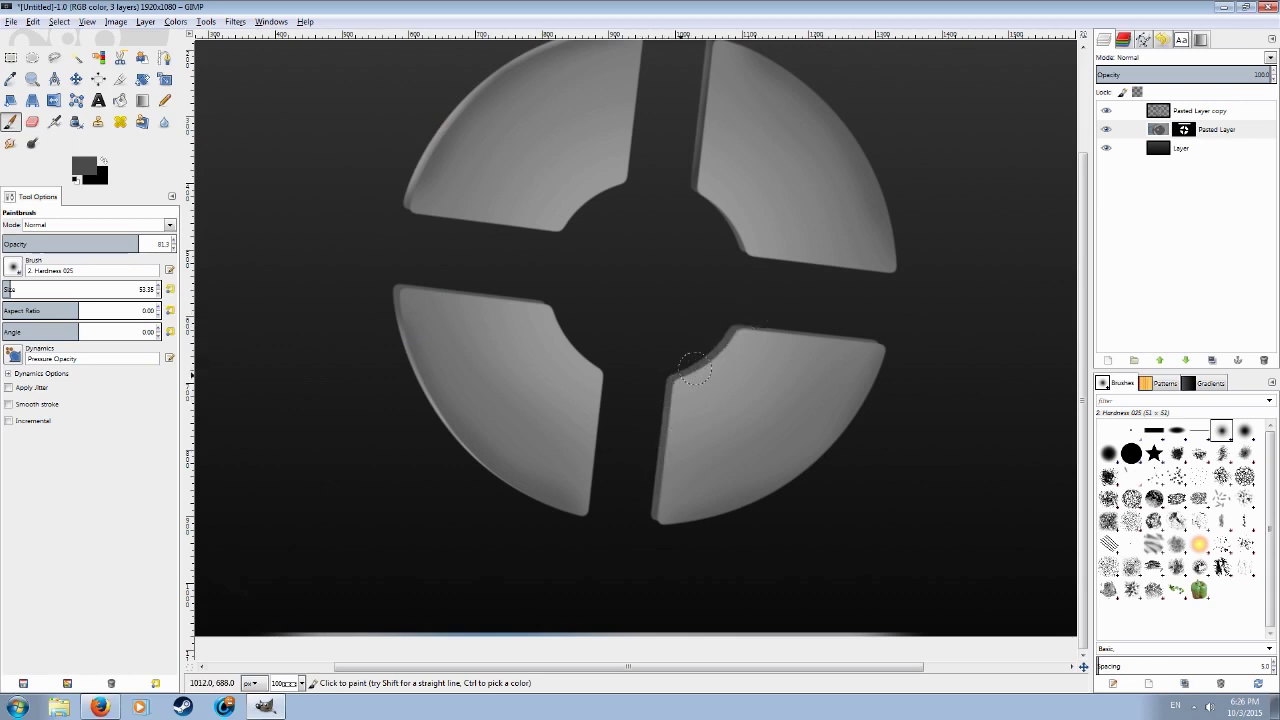
{"action": "scroll", "coordinate": [665, 419], "scroll_direction": "up", "scroll_amount": 1}
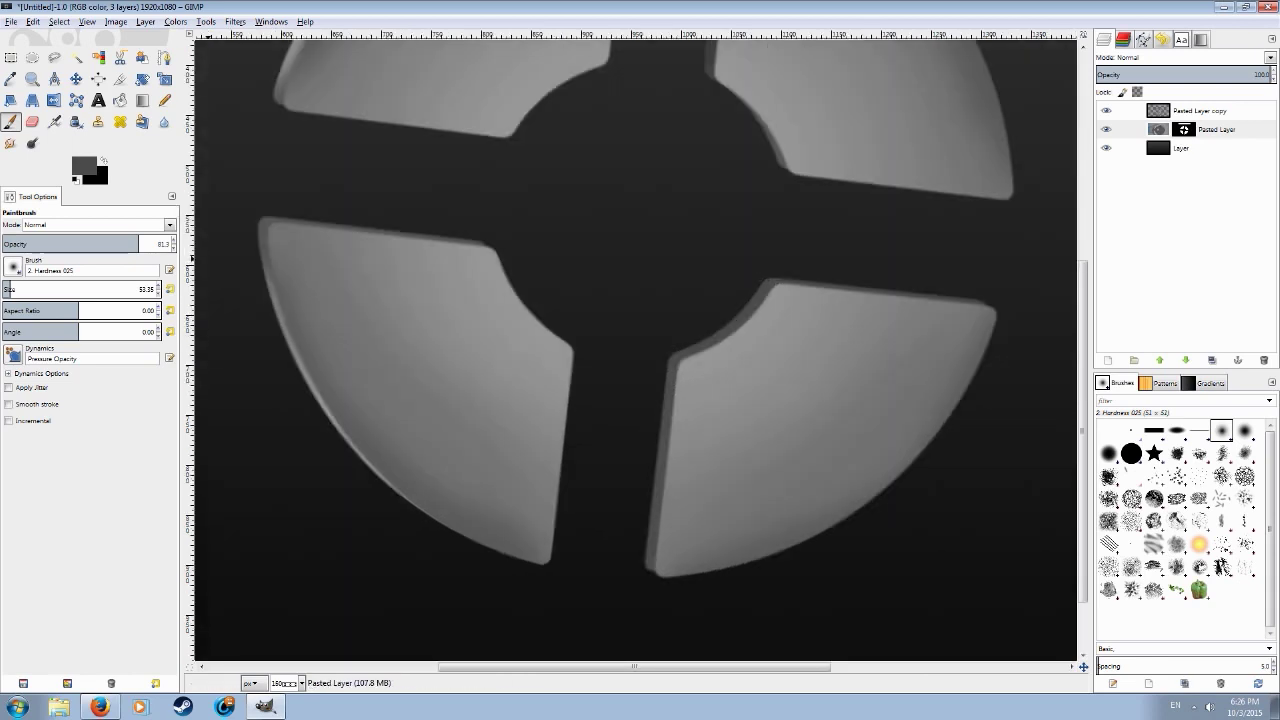
{"action": "left_click", "coordinate": [84, 166]}
{"action": "left_click_drag", "start_coordinate": [207, 279], "coordinate": [217, 279]}
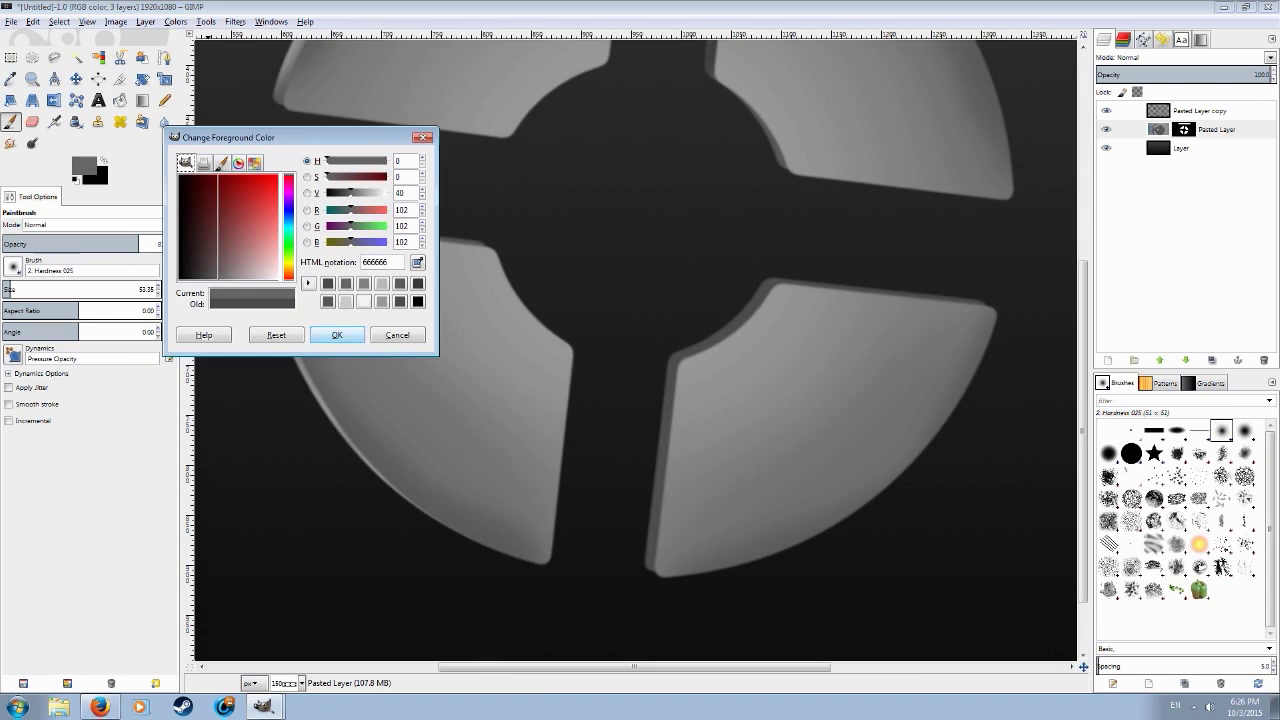
{"action": "left_click", "coordinate": [337, 335]}
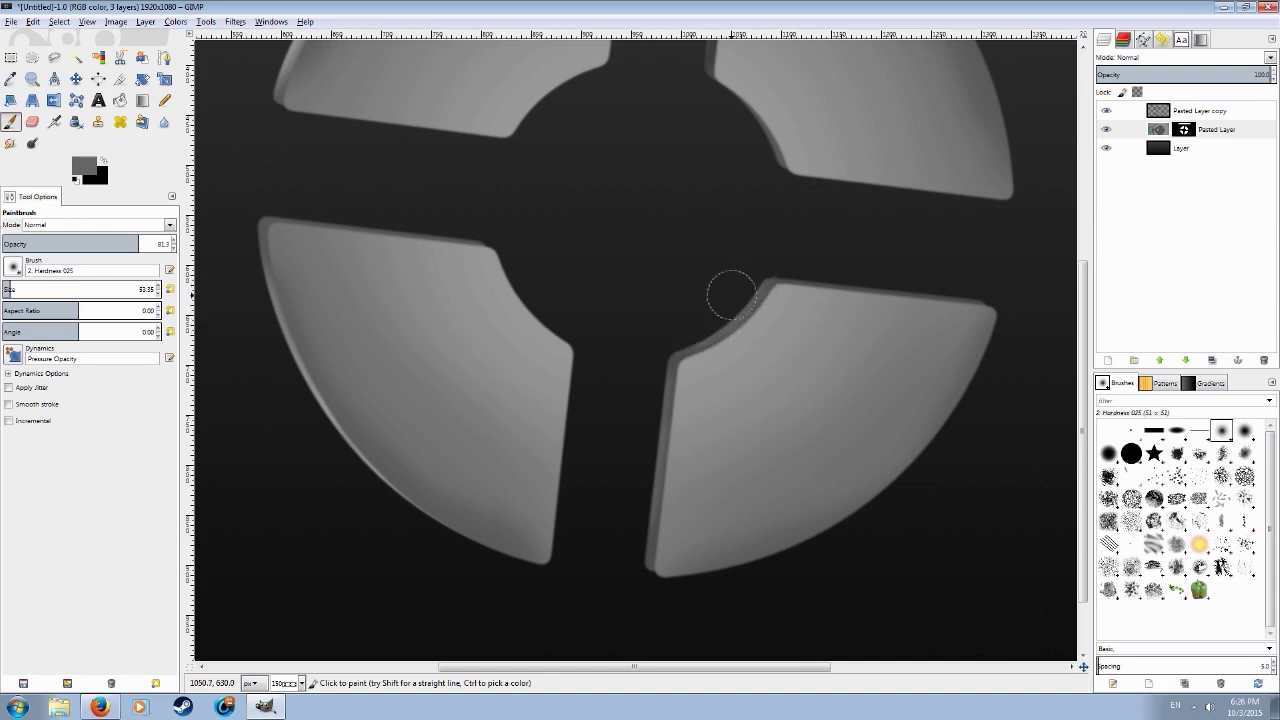
Select the background gradient layer and check the logo edges in the reference video in Firefox.
{"action": "scroll", "coordinate": [740, 289], "scroll_direction": "down", "scroll_amount": 3}
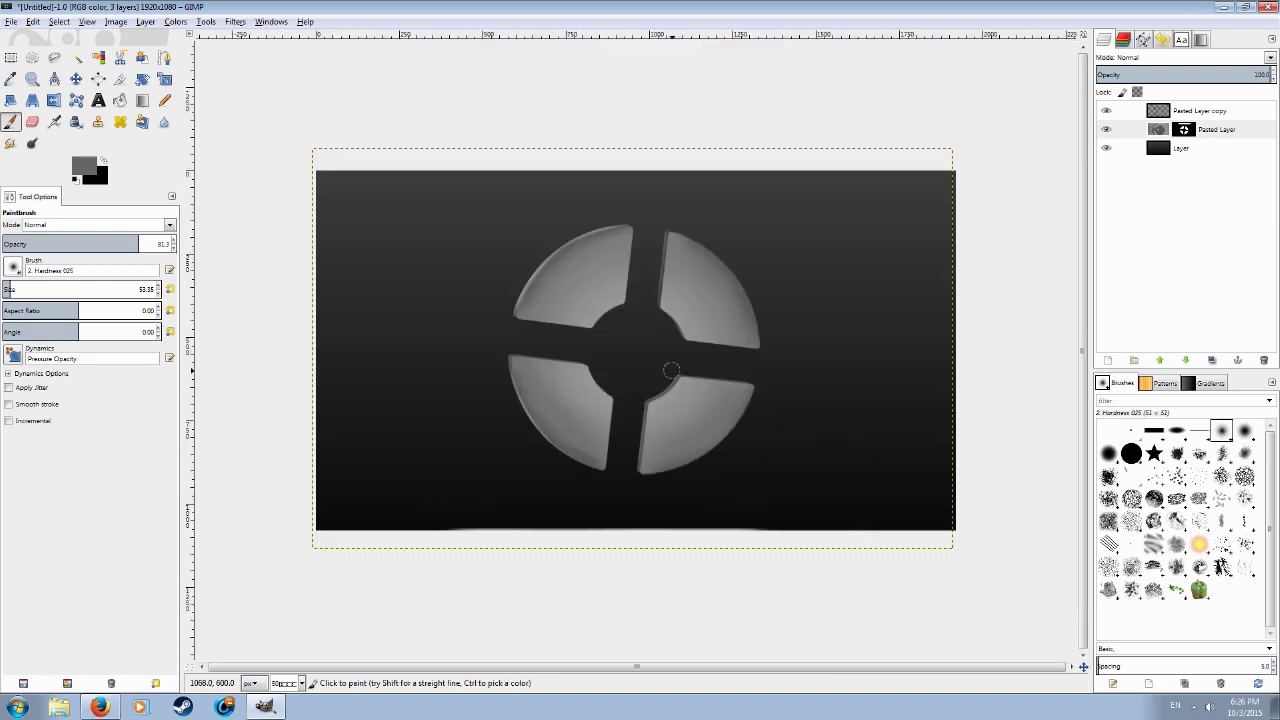
{"action": "scroll", "coordinate": [671, 371], "scroll_direction": "down", "scroll_amount": 1}
{"action": "left_click", "coordinate": [1182, 148]}
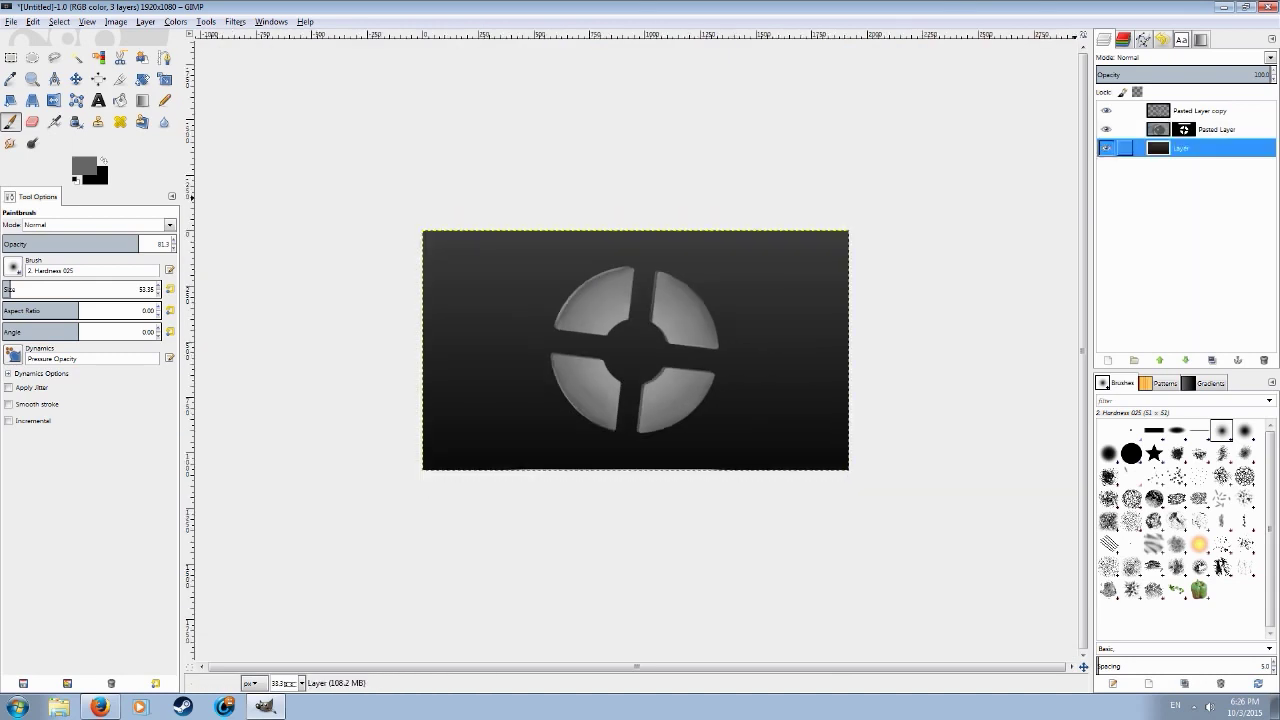
{"action": "scroll", "coordinate": [642, 502], "scroll_direction": "up", "scroll_amount": 1}
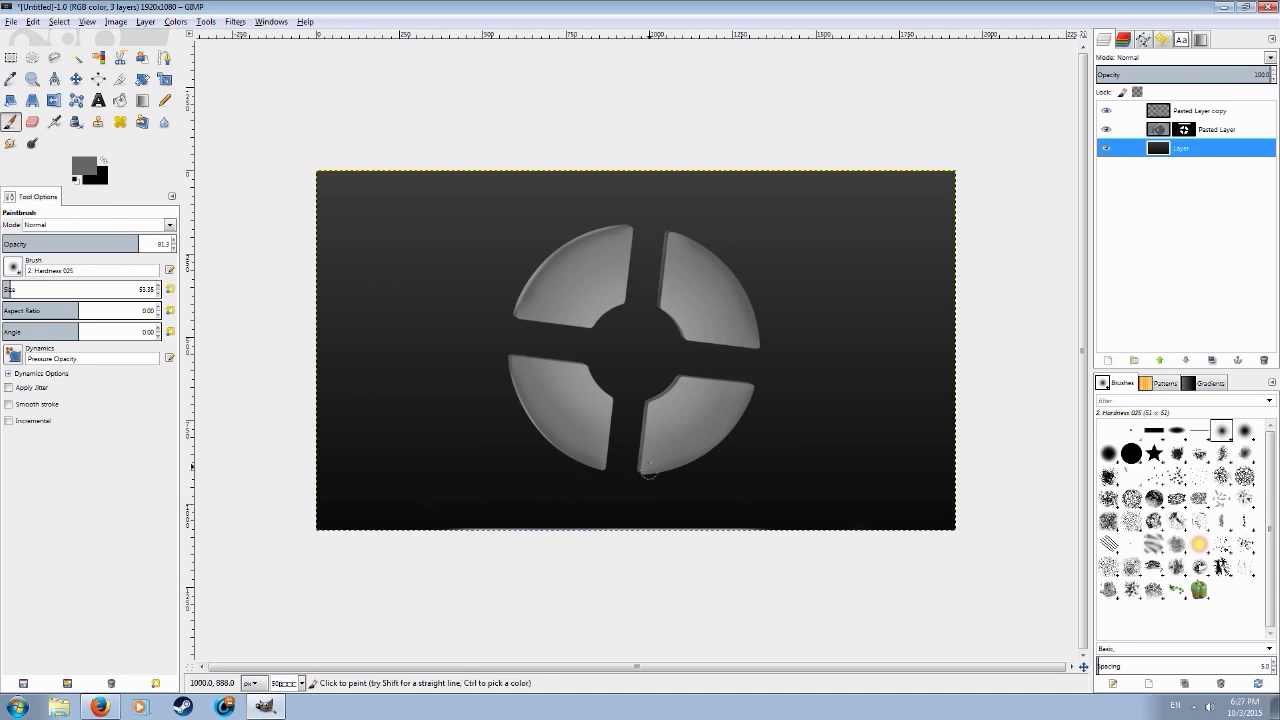
{"action": "left_click", "coordinate": [100, 706]}
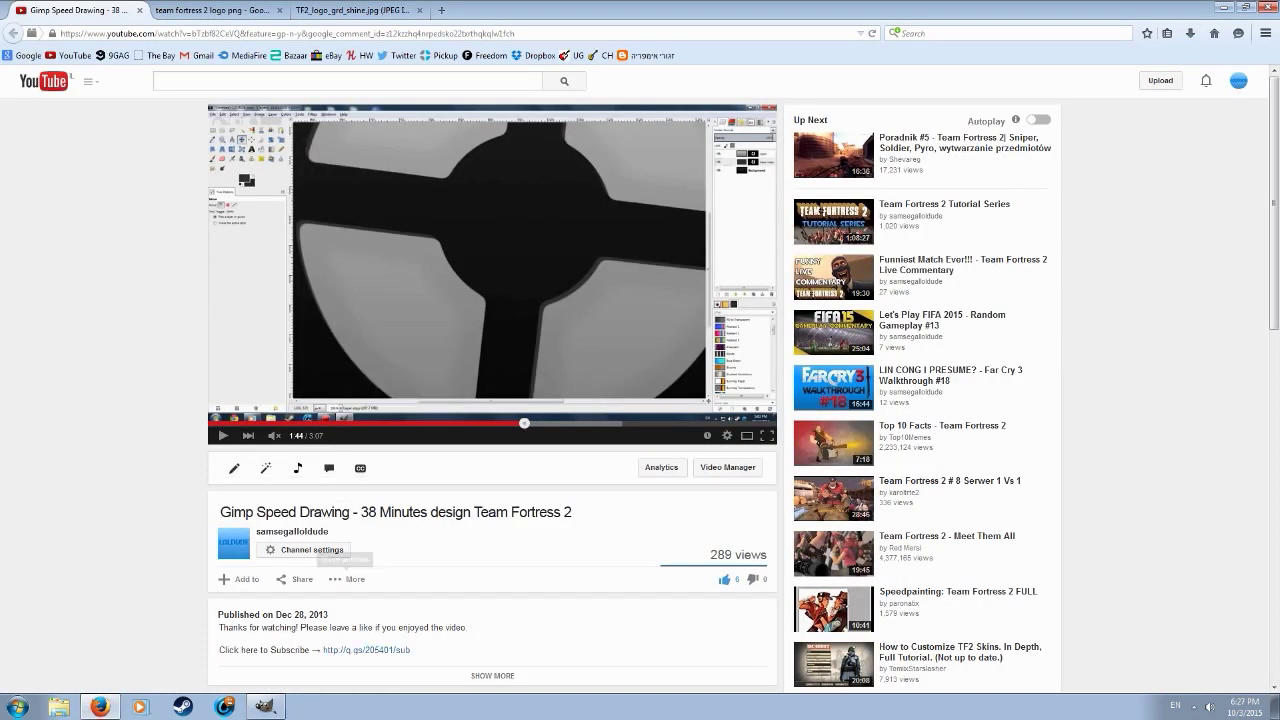
{"action": "left_click", "coordinate": [265, 707]}
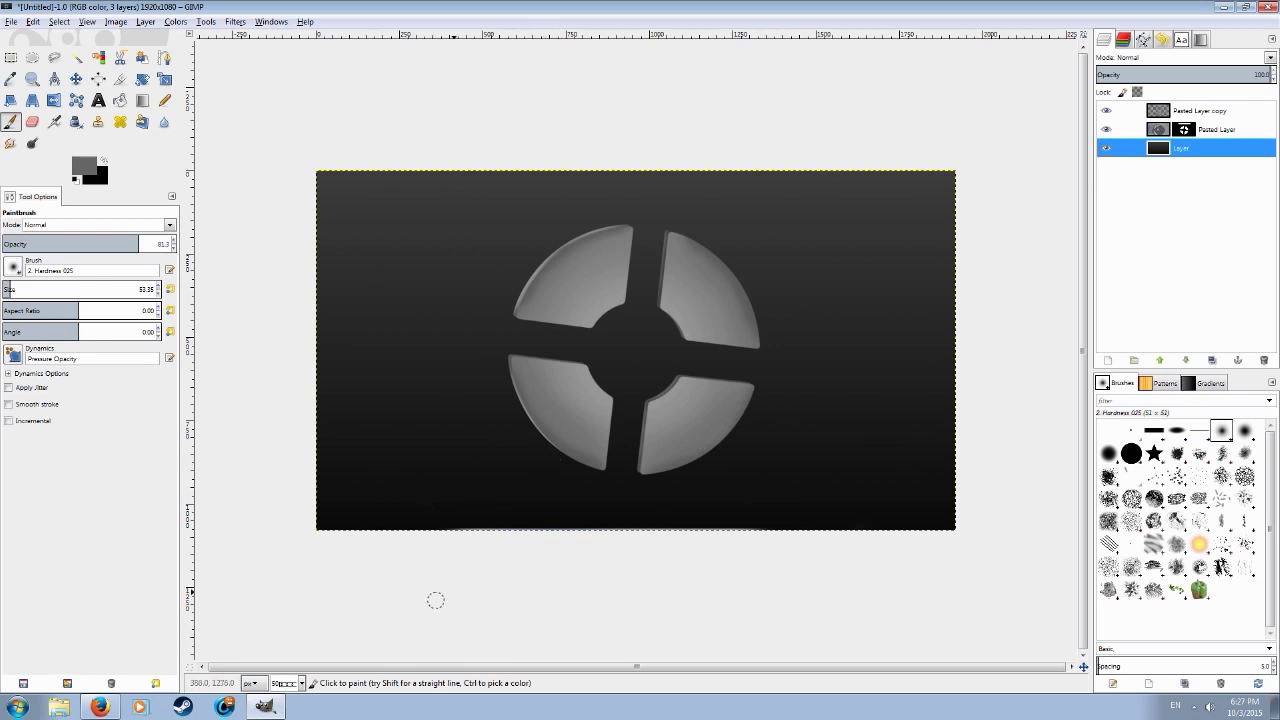
In GIMP, try a grey brush stroke on the background layer beside the lower-left segment, and undo it.
{"action": "scroll", "coordinate": [542, 531], "scroll_direction": "up", "scroll_amount": 2}
{"action": "scroll", "coordinate": [537, 534], "scroll_direction": "up", "scroll_amount": 1}
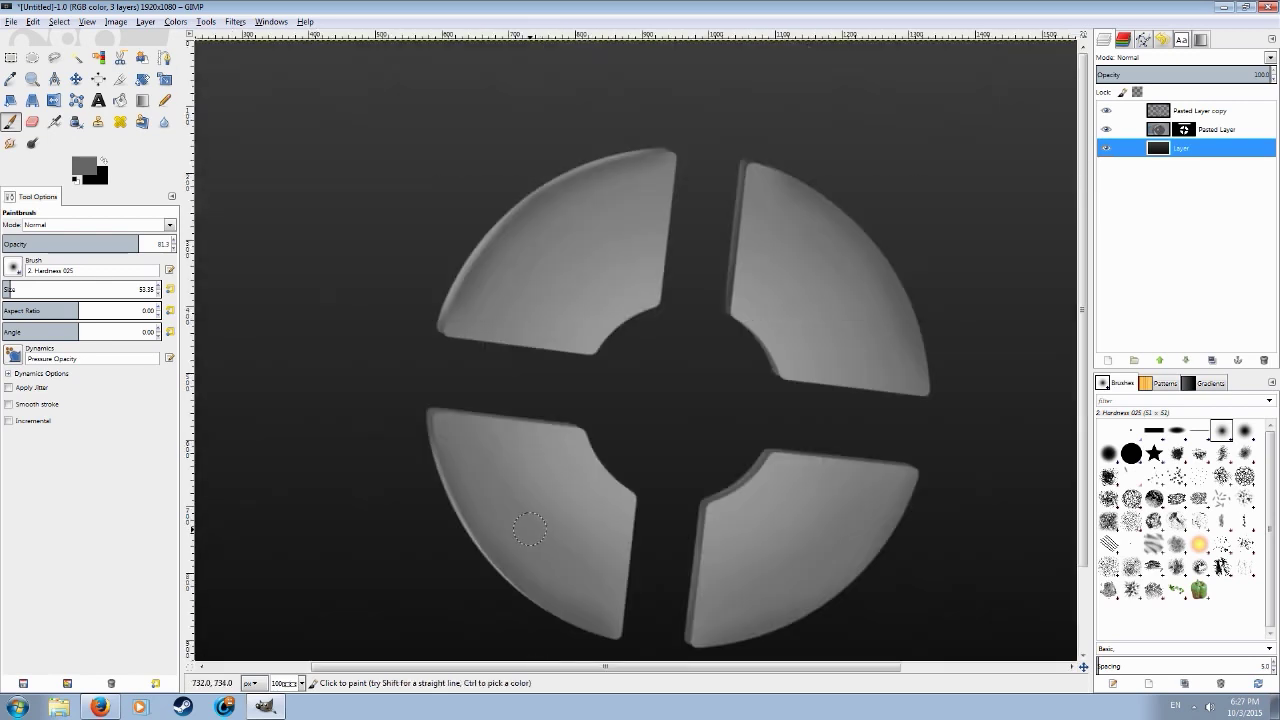
{"action": "scroll", "coordinate": [531, 529], "scroll_direction": "down", "scroll_amount": 1}
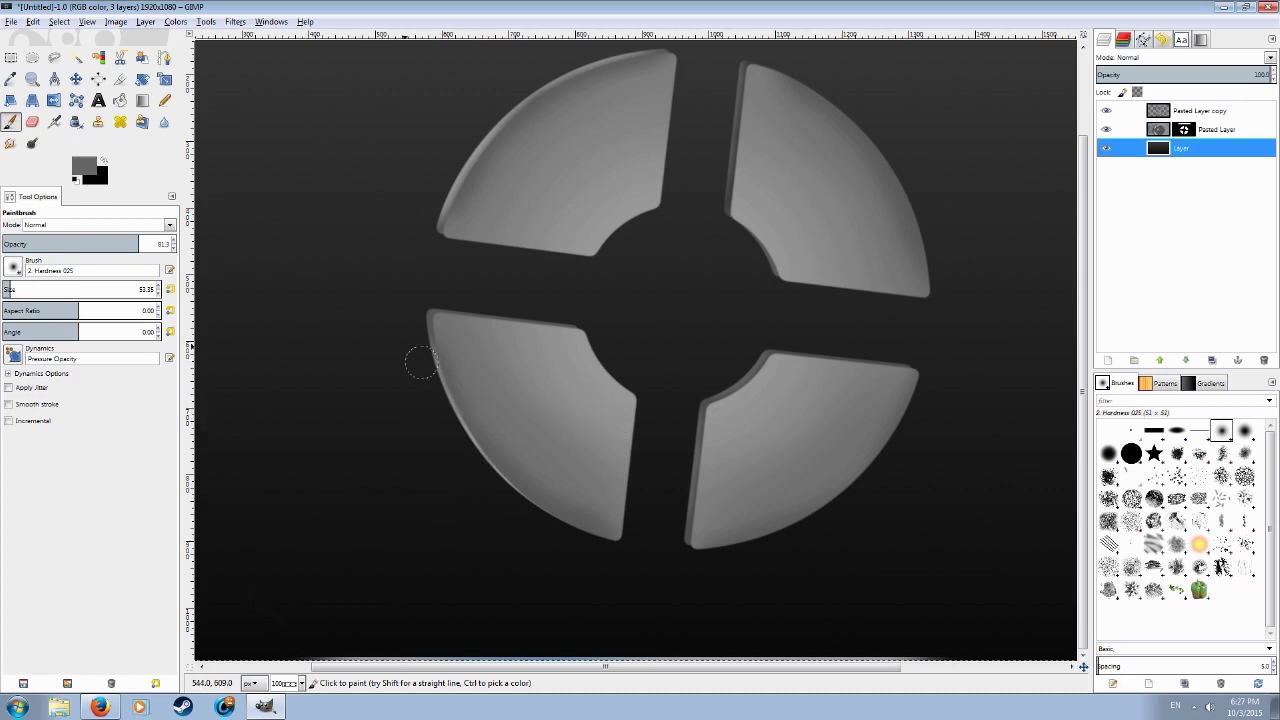
{"action": "left_click_drag", "start_coordinate": [416, 319], "coordinate": [420, 341]}
{"action": "key", "text": "ctrl+z"}
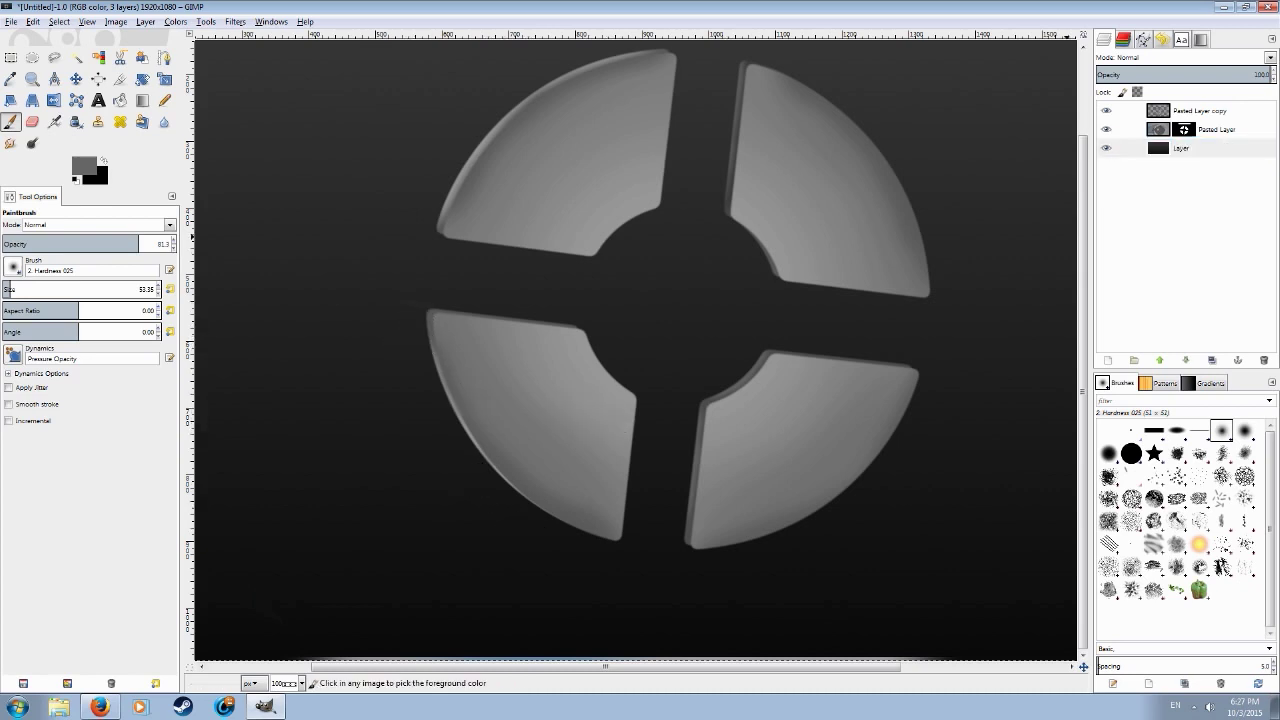
Apply the layer mask of the lower logo layer and make the background gradient layer active again.
{"action": "right_click", "coordinate": [1168, 129]}
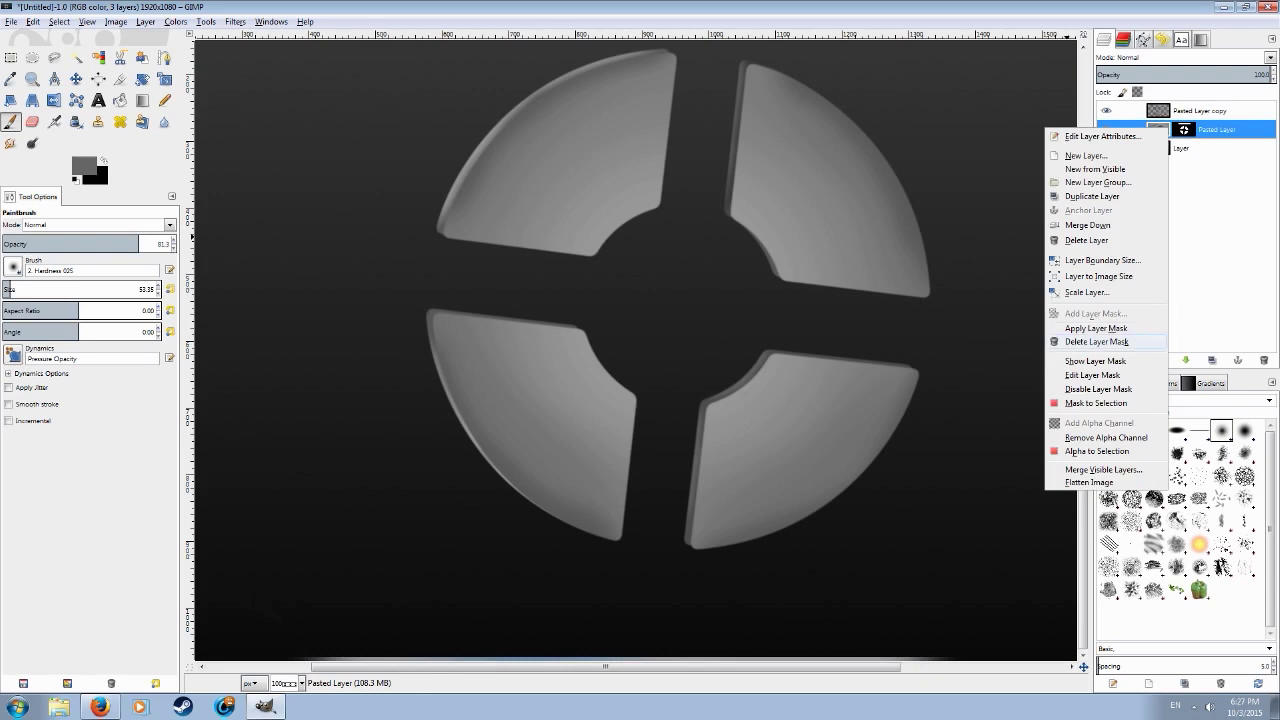
{"action": "left_click", "coordinate": [1108, 329]}
{"action": "left_click", "coordinate": [1181, 148]}
{"action": "scroll", "coordinate": [824, 298], "scroll_direction": "down", "scroll_amount": 2}
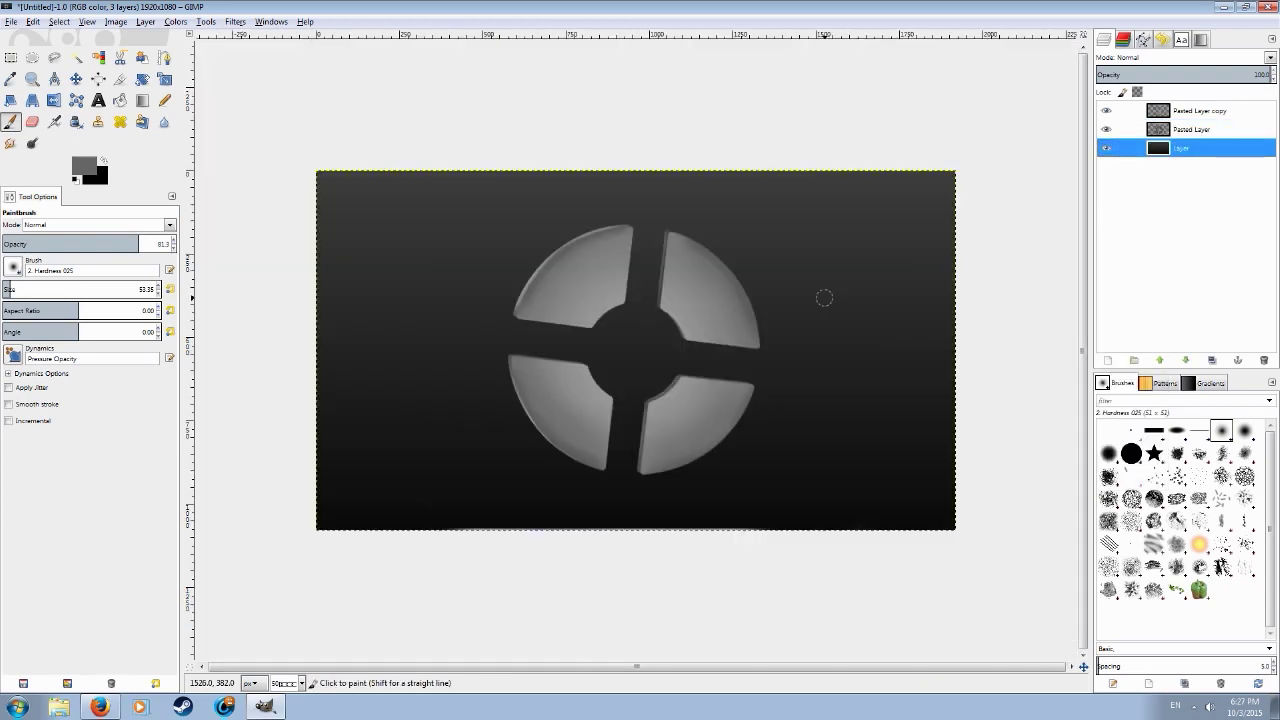
Check the reference video's page and its comment section in Firefox, and return to GIMP.
{"action": "scroll", "coordinate": [541, 434], "scroll_direction": "up", "scroll_amount": 2}
{"action": "left_click", "coordinate": [100, 706]}
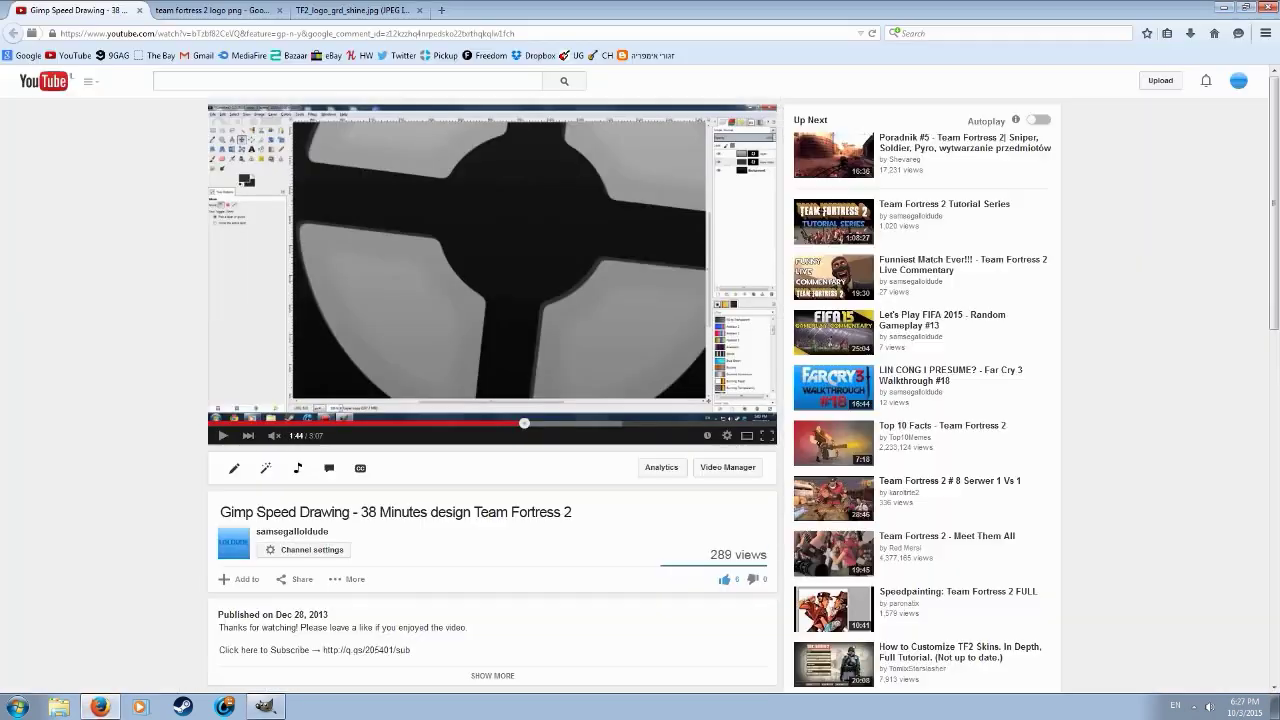
{"action": "scroll", "coordinate": [290, 480], "scroll_direction": "down", "scroll_amount": 4}
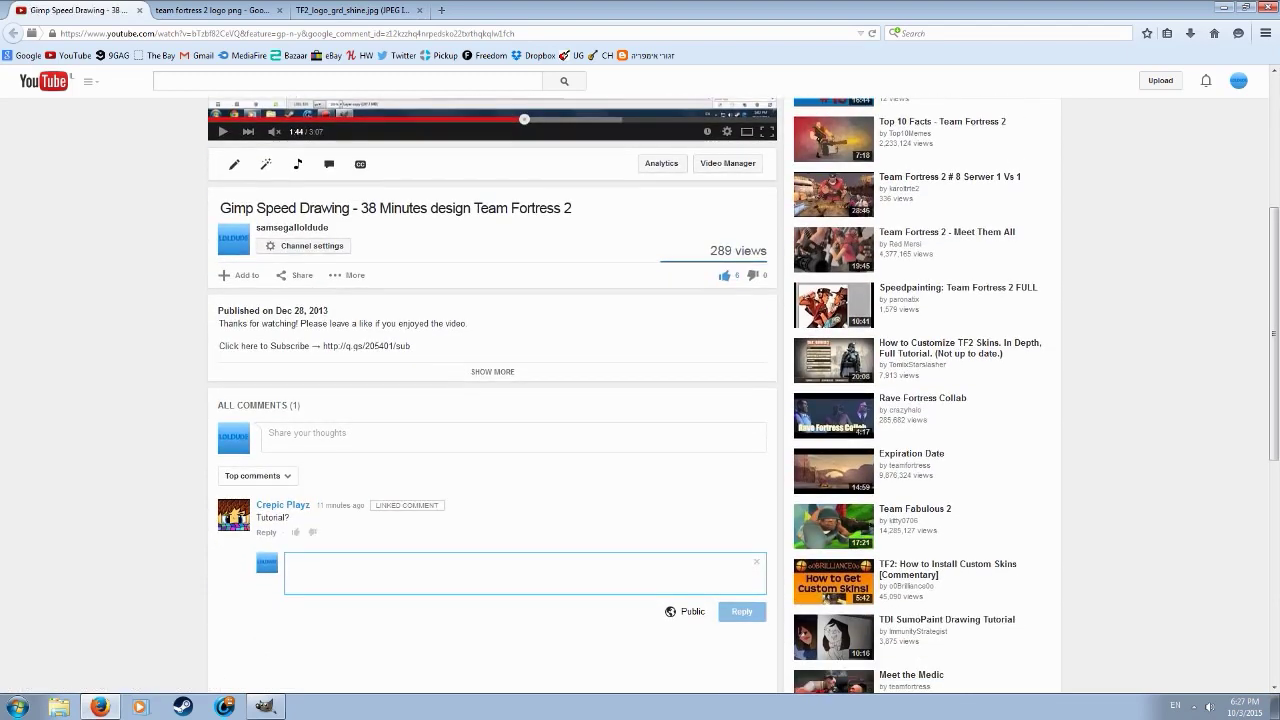
{"action": "scroll", "coordinate": [290, 480], "scroll_direction": "up", "scroll_amount": 3}
{"action": "left_click", "coordinate": [265, 706]}
Toggle the visibility of the background and lower logo layers to examine where the stray light line along the canvas's bottom edge comes from.
{"action": "scroll", "coordinate": [457, 592], "scroll_direction": "down", "scroll_amount": 2}
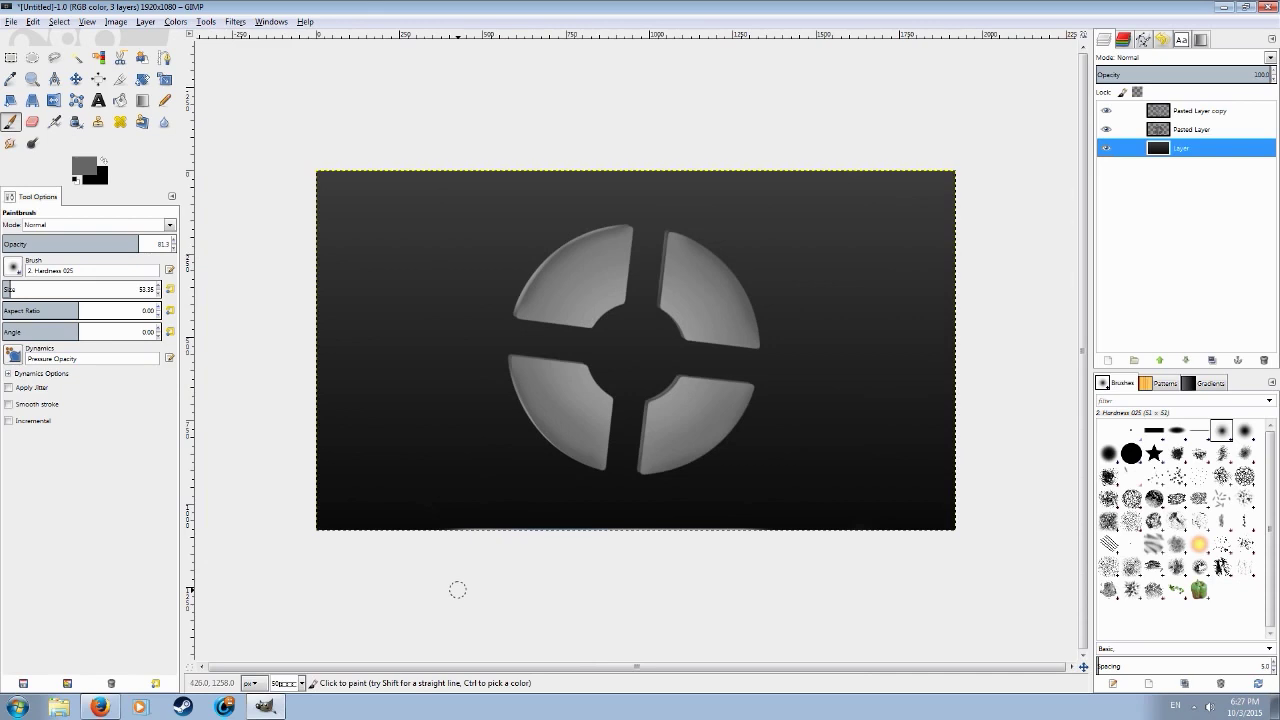
{"action": "scroll", "coordinate": [457, 590], "scroll_direction": "up", "scroll_amount": 4}
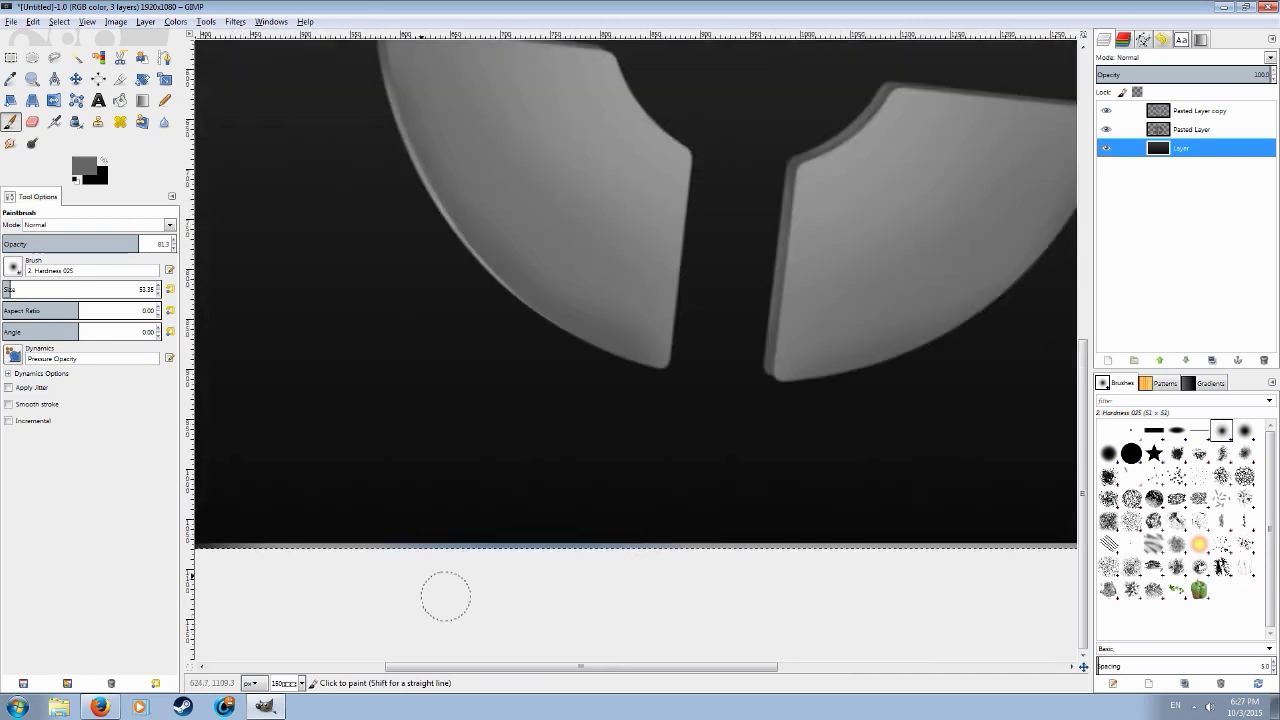
{"action": "left_click", "coordinate": [1106, 148]}
{"action": "left_click", "coordinate": [1106, 148]}
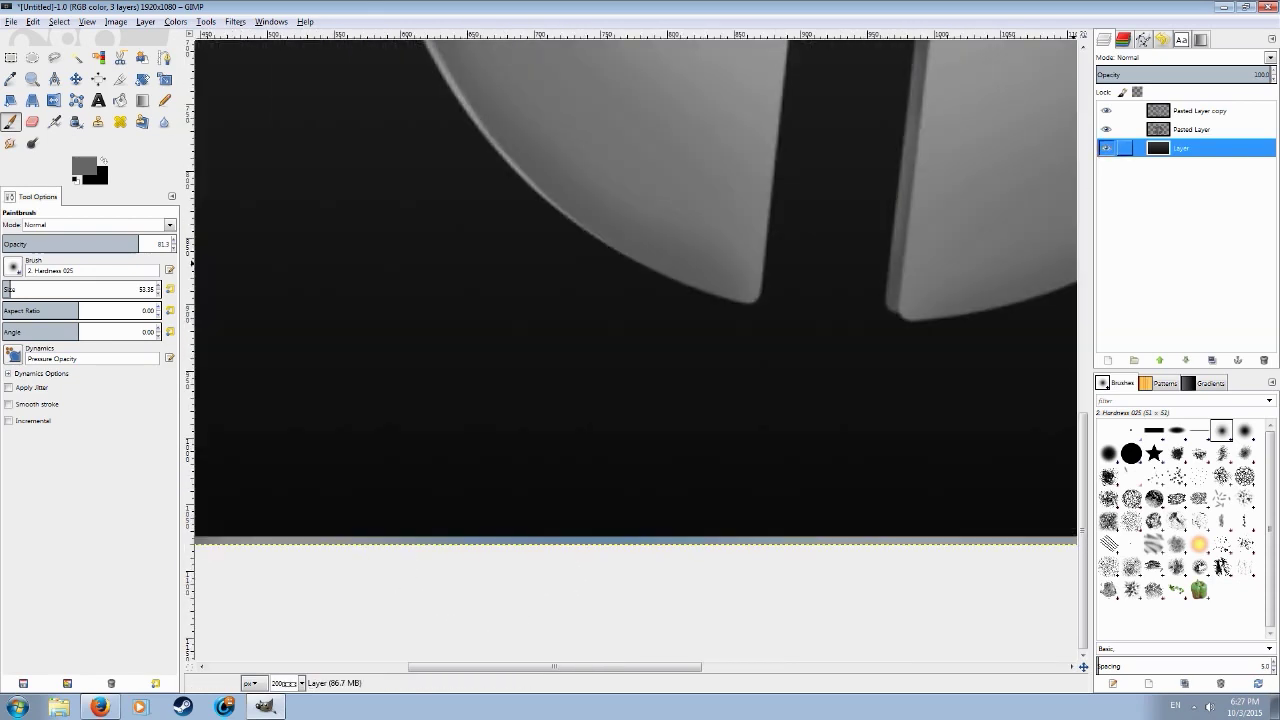
{"action": "left_click", "coordinate": [1106, 129]}
{"action": "left_click", "coordinate": [1106, 129]}
{"action": "left_click", "coordinate": [1106, 129]}
{"action": "left_click", "coordinate": [1106, 129]}
{"action": "left_click", "coordinate": [1106, 129]}
{"action": "left_click", "coordinate": [1106, 129]}
{"action": "scroll", "coordinate": [625, 383], "scroll_direction": "down", "scroll_amount": 2}
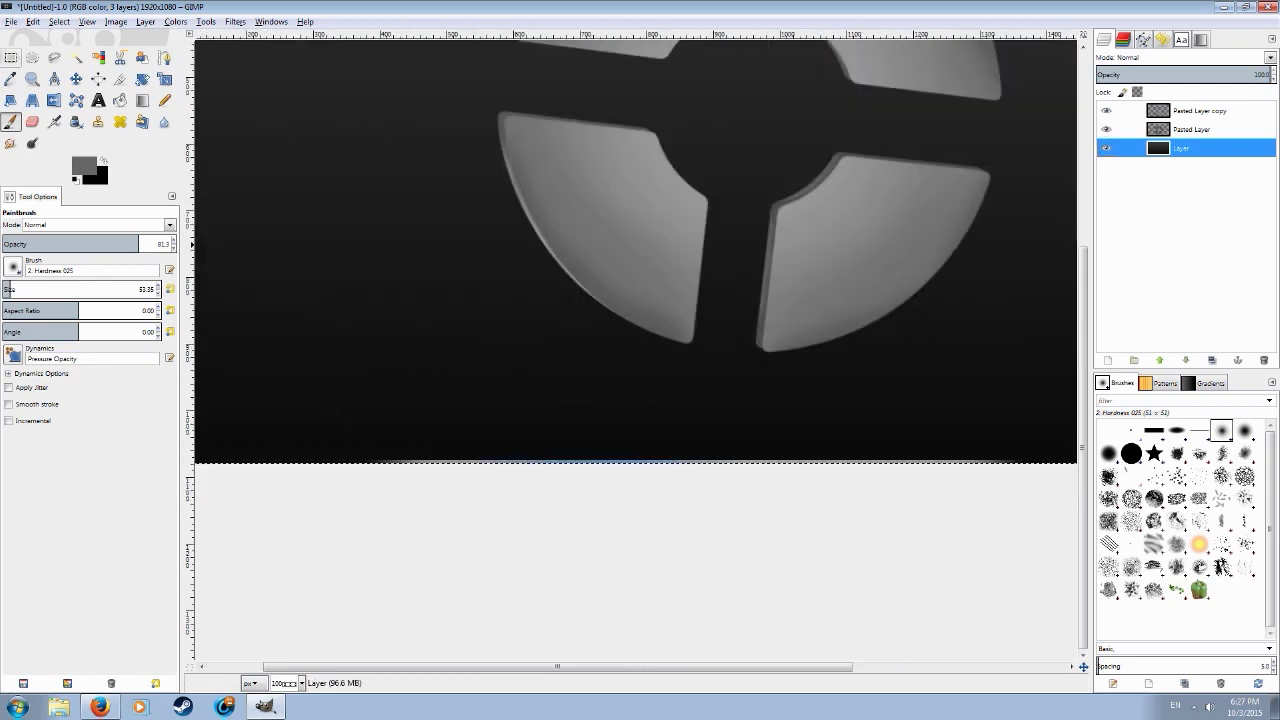
Clear a rectangular strip of about 1968 × 286 px along the canvas's bottom edge on the lower logo layer.
{"action": "left_click", "coordinate": [11, 58]}
{"action": "scroll", "coordinate": [332, 461], "scroll_direction": "up", "scroll_amount": 2}
{"action": "key", "text": "minus"}
{"action": "key", "text": "minus"}
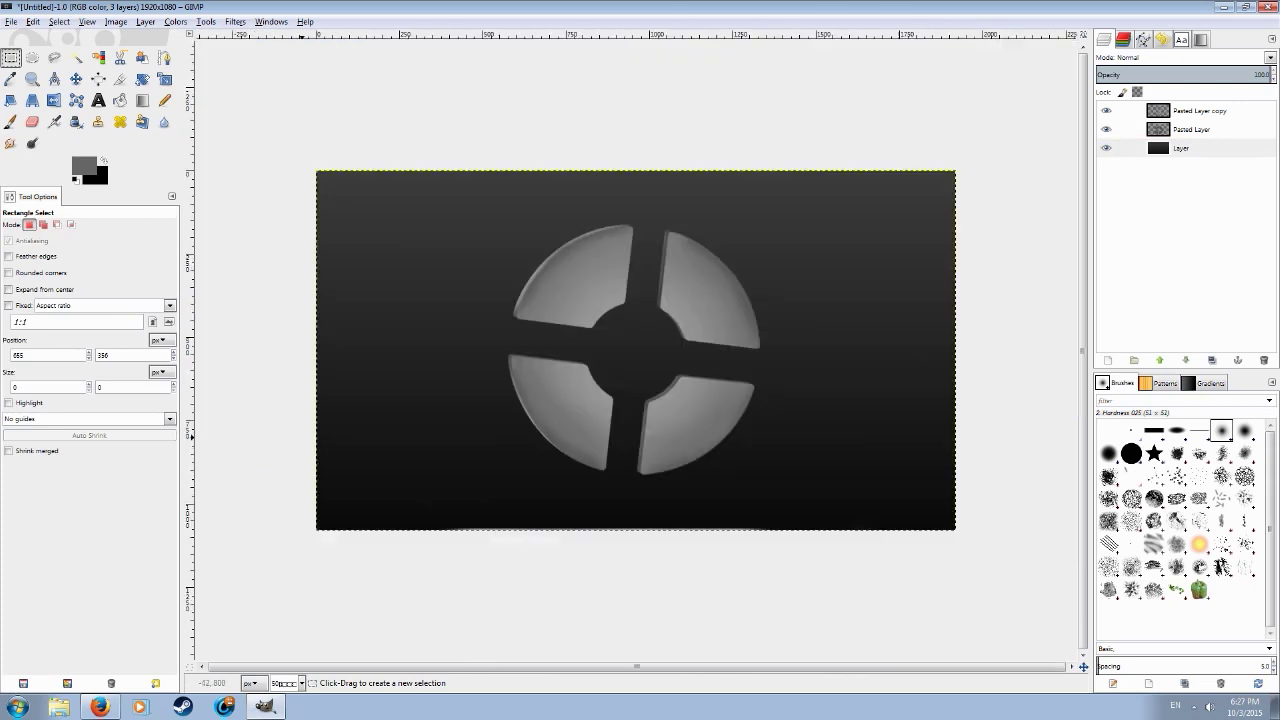
{"action": "left_click_drag", "start_coordinate": [314, 492], "coordinate": [969, 587]}
{"action": "key", "text": "Return"}
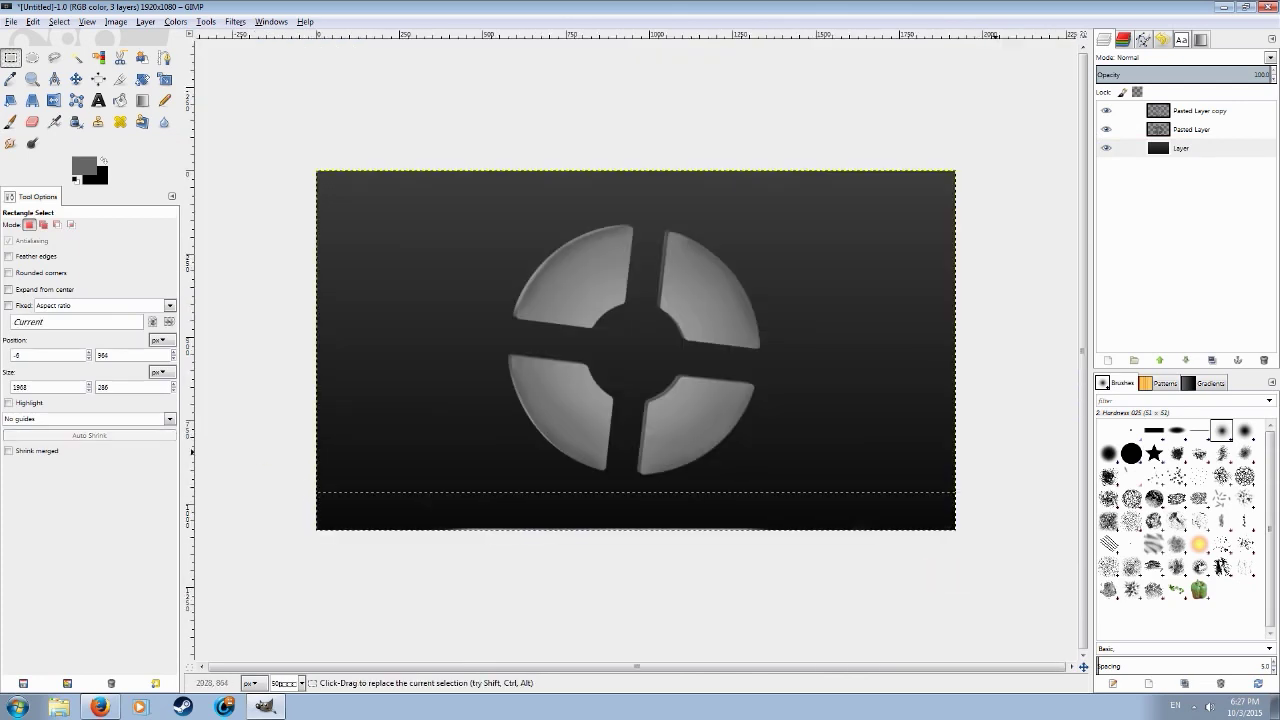
{"action": "left_click", "coordinate": [1190, 129]}
{"action": "key", "text": "Delete"}
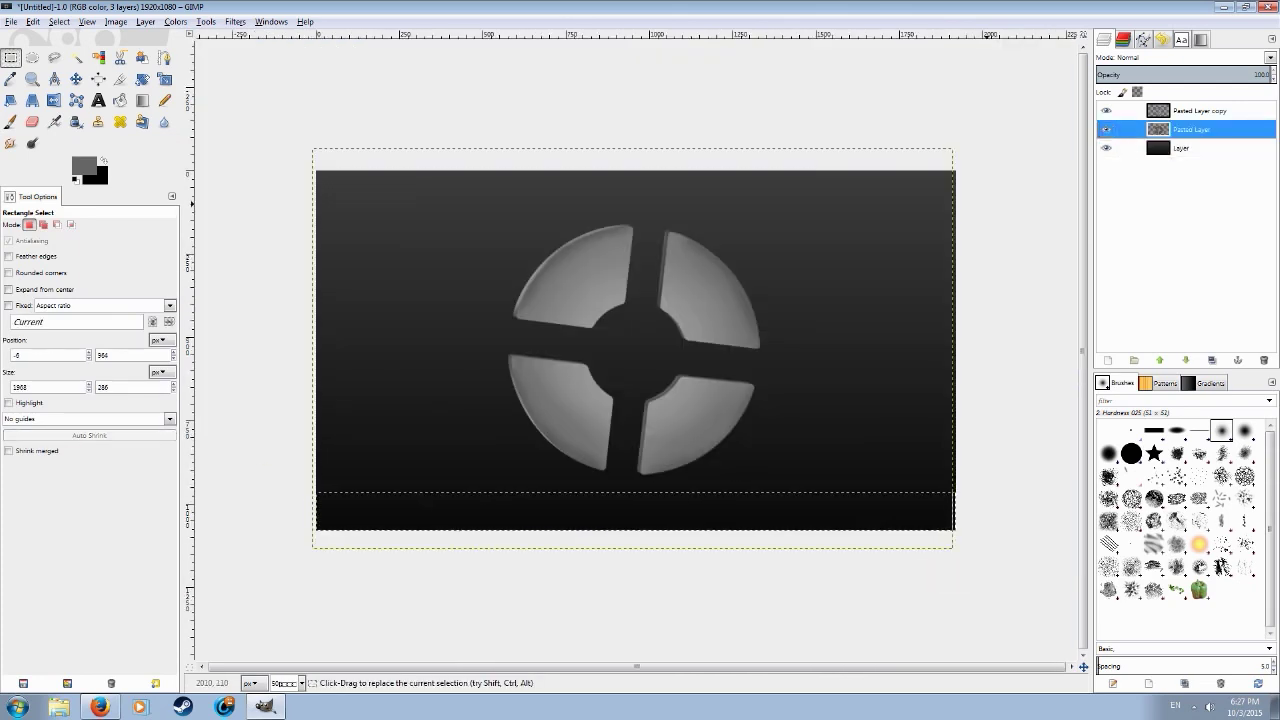
Clear a rectangular strip of about 2418 × 202 px across the canvas's top edge on the lower logo layer.
{"action": "left_click", "coordinate": [990, 182]}
{"action": "left_click_drag", "start_coordinate": [992, 186], "coordinate": [186, 119]}
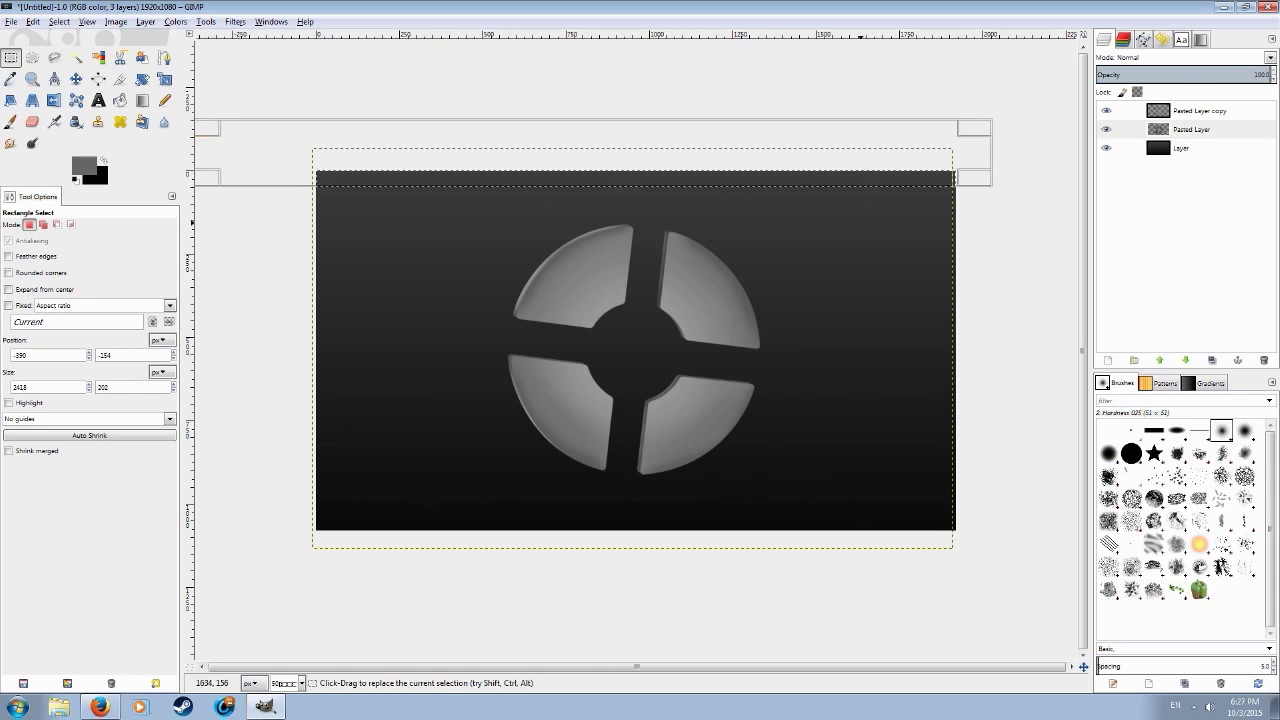
{"action": "key", "text": "Return"}
On the upper logo copy layer, clear full-width strips along the canvas's top and bottom edges and drop the selection.
{"action": "left_click", "coordinate": [1190, 110]}
{"action": "left_click", "coordinate": [943, 239]}
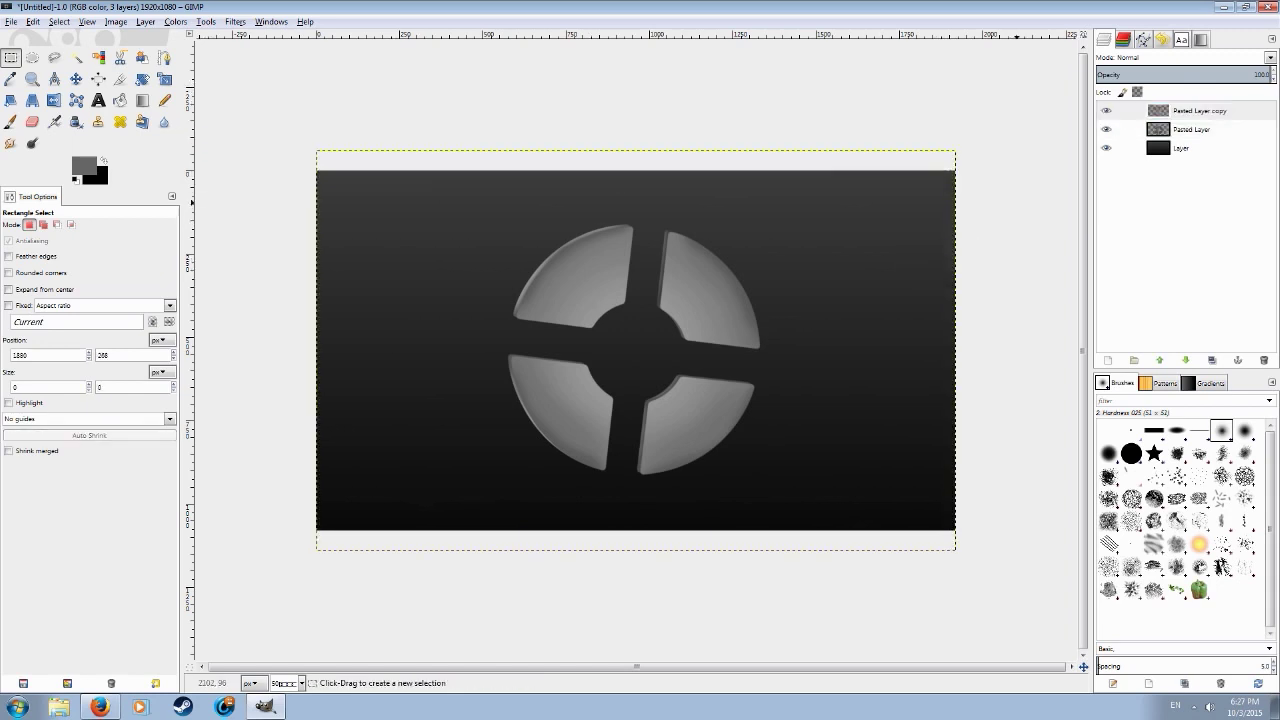
{"action": "left_click_drag", "start_coordinate": [1010, 218], "coordinate": [192, 96]}
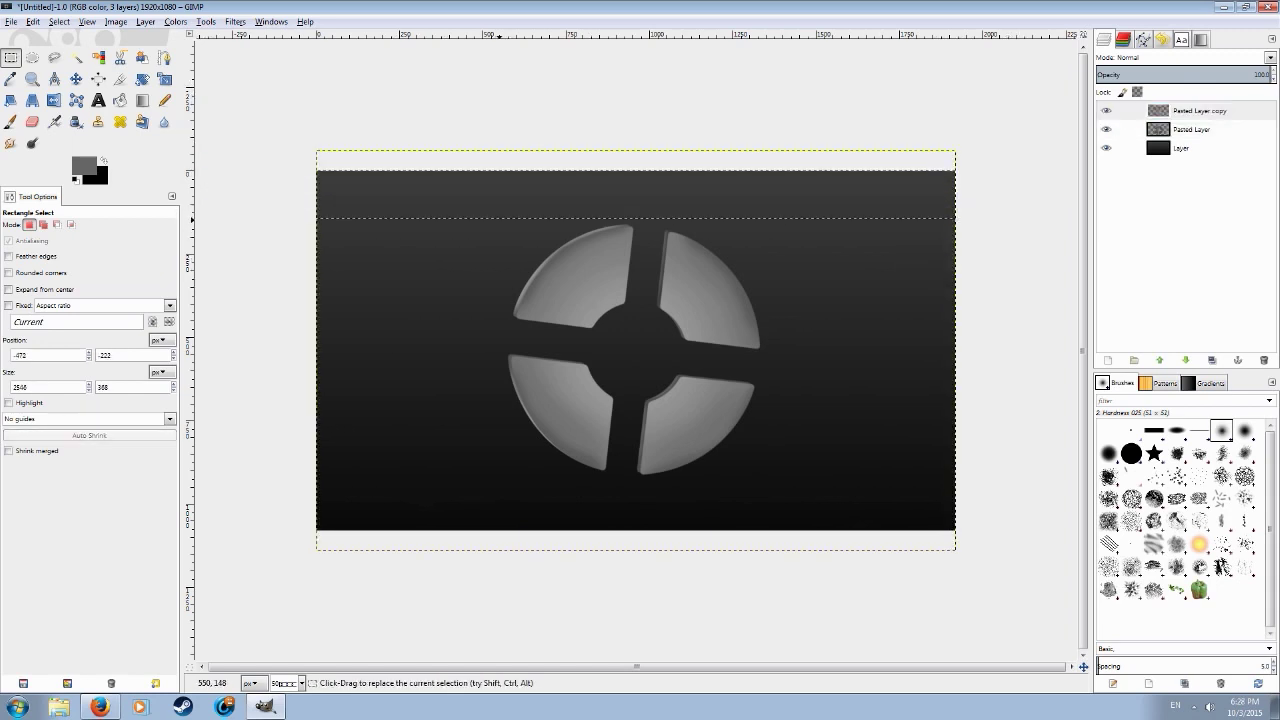
{"action": "left_click", "coordinate": [890, 546]}
{"action": "left_click_drag", "start_coordinate": [1001, 592], "coordinate": [287, 494]}
{"action": "key", "text": "Return"}
{"action": "left_click", "coordinate": [322, 155]}
Flatten the image into a single layer and view the whole logo design.
{"action": "left_click", "coordinate": [116, 22]}
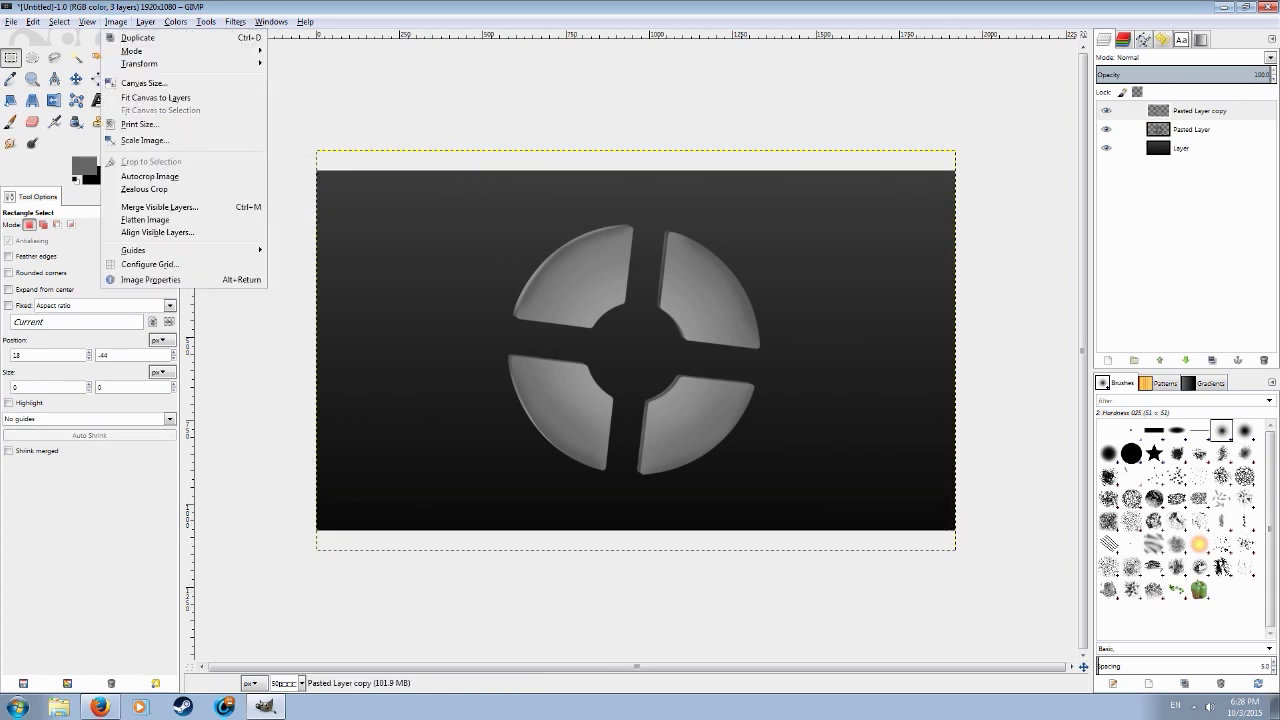
{"action": "left_click", "coordinate": [146, 219]}
{"action": "key", "text": "minus"}
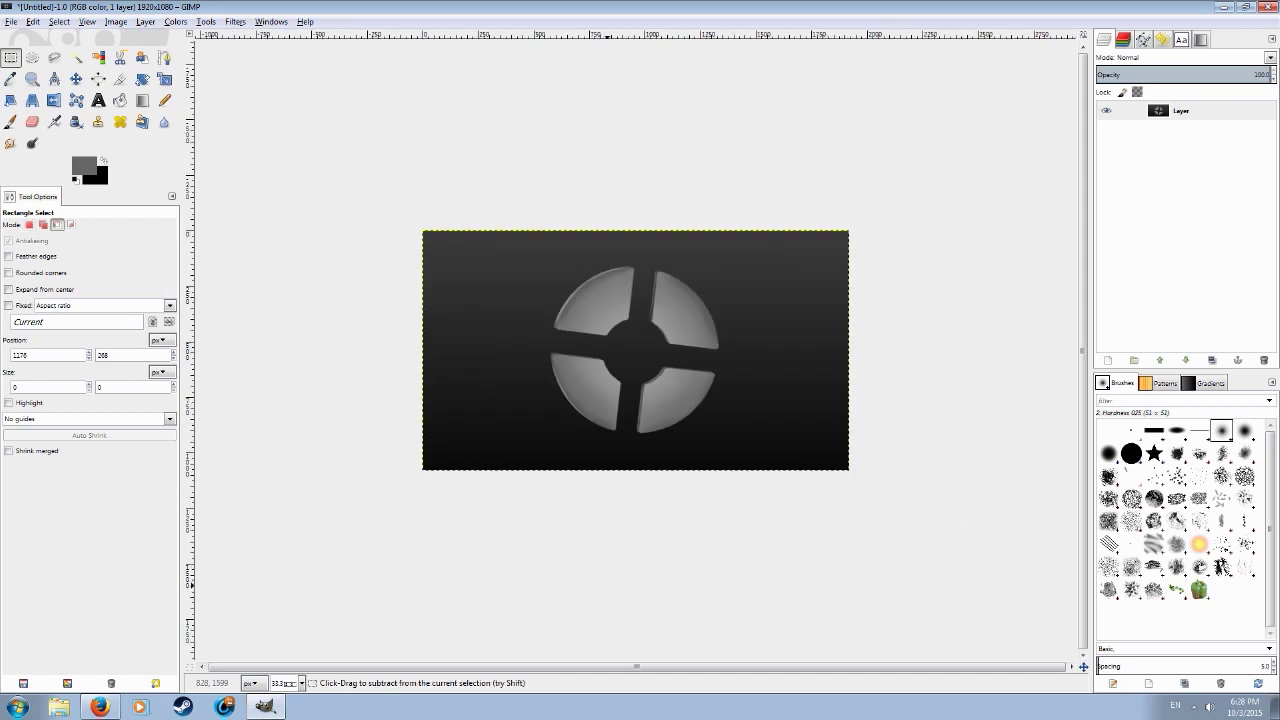
{"action": "scroll", "coordinate": [599, 567], "scroll_direction": "up", "scroll_amount": 2}
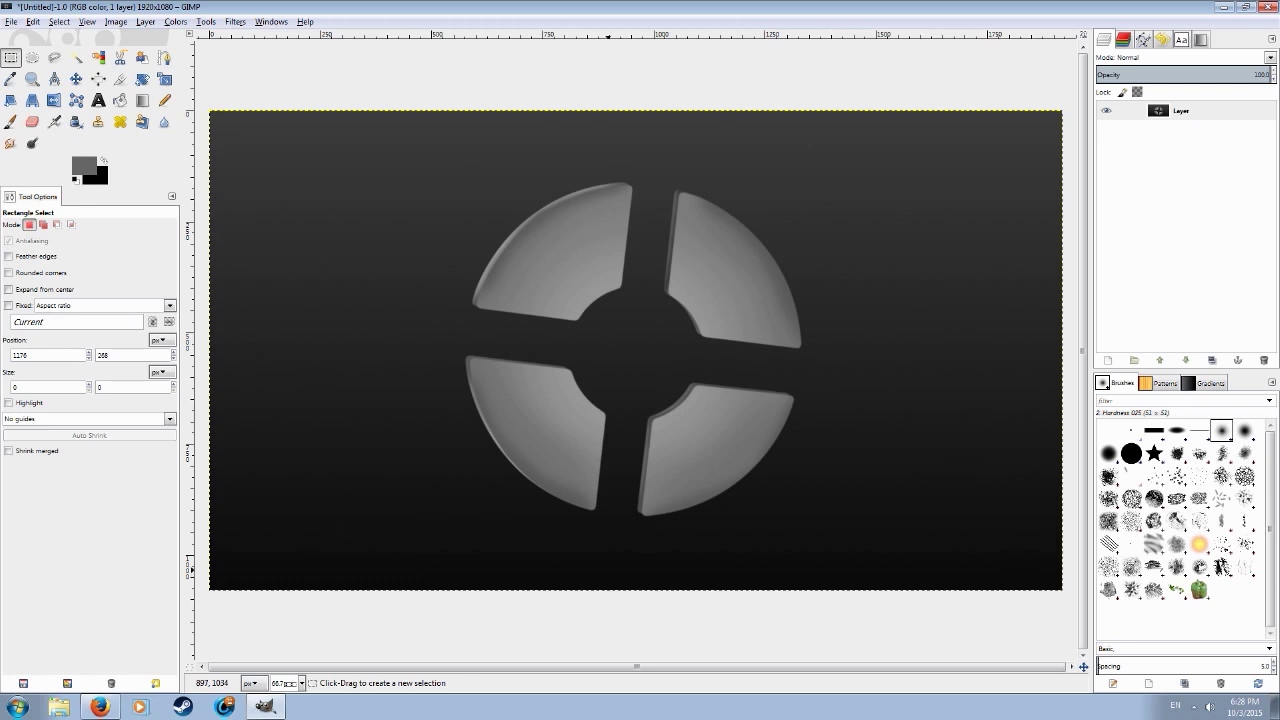
Switch to Firefox to look over the reference video's comments once more, and return to the flattened image in GIMP.
{"action": "key", "text": "ctrl"}
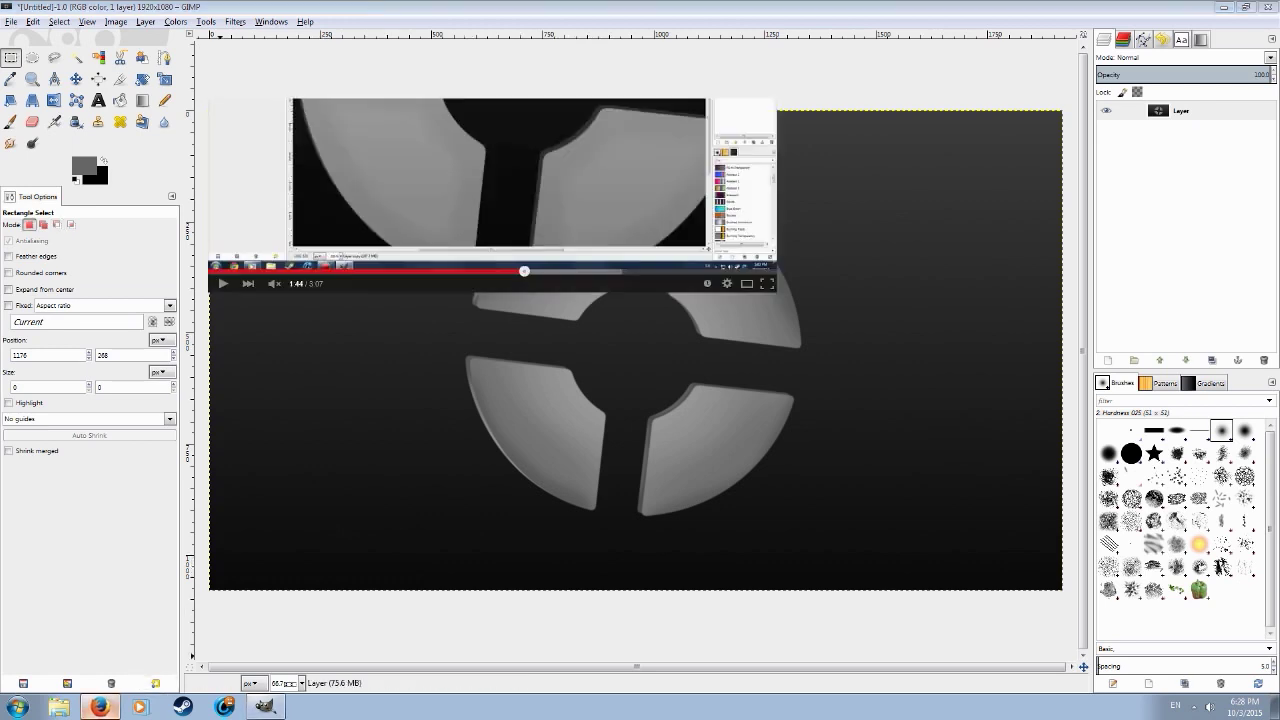
{"action": "left_click", "coordinate": [99, 707]}
{"action": "scroll", "coordinate": [400, 430], "scroll_direction": "down", "scroll_amount": 4}
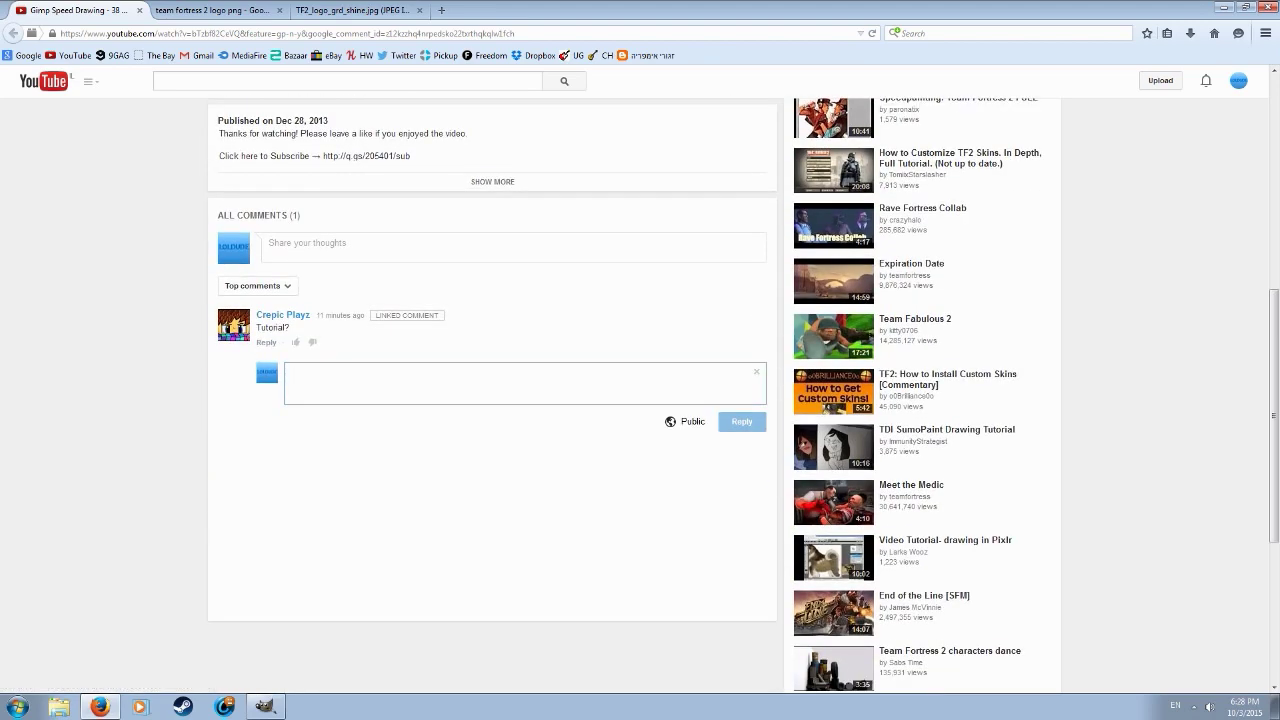
{"action": "scroll", "coordinate": [640, 396], "scroll_direction": "up", "scroll_amount": 3}
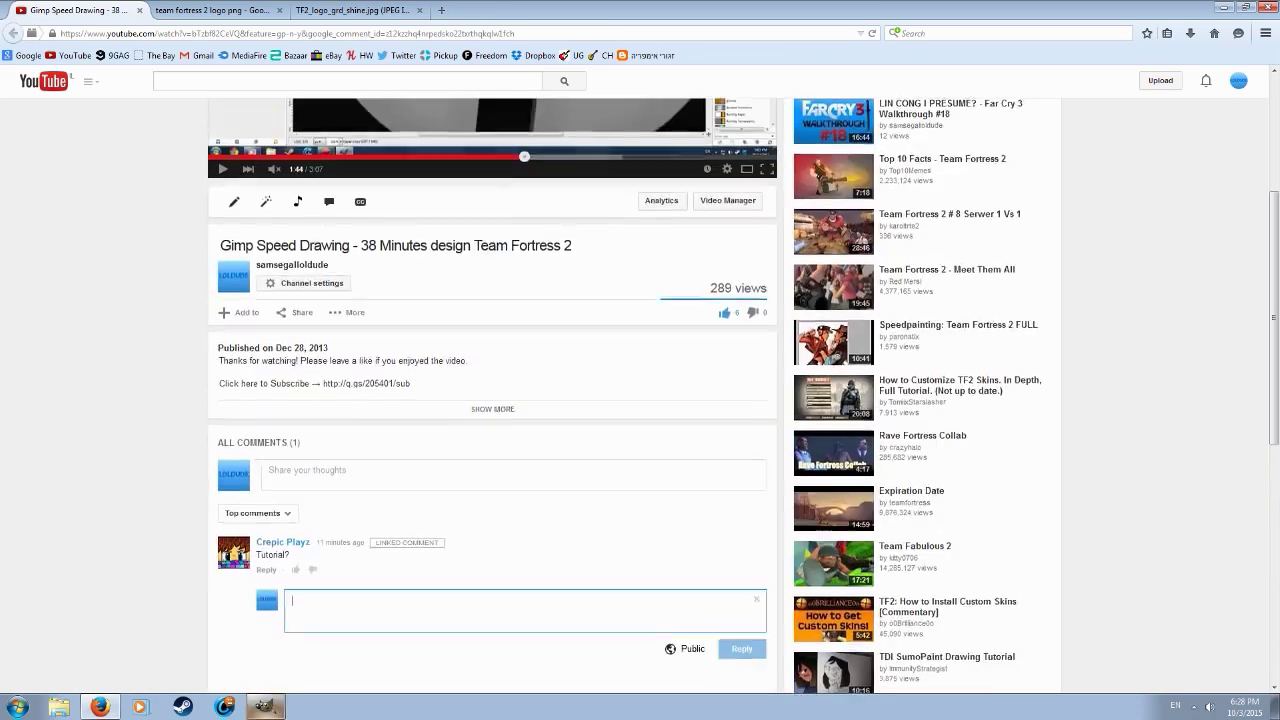
{"action": "scroll", "coordinate": [490, 400], "scroll_direction": "down", "scroll_amount": 1}
{"action": "left_click", "coordinate": [264, 707]}
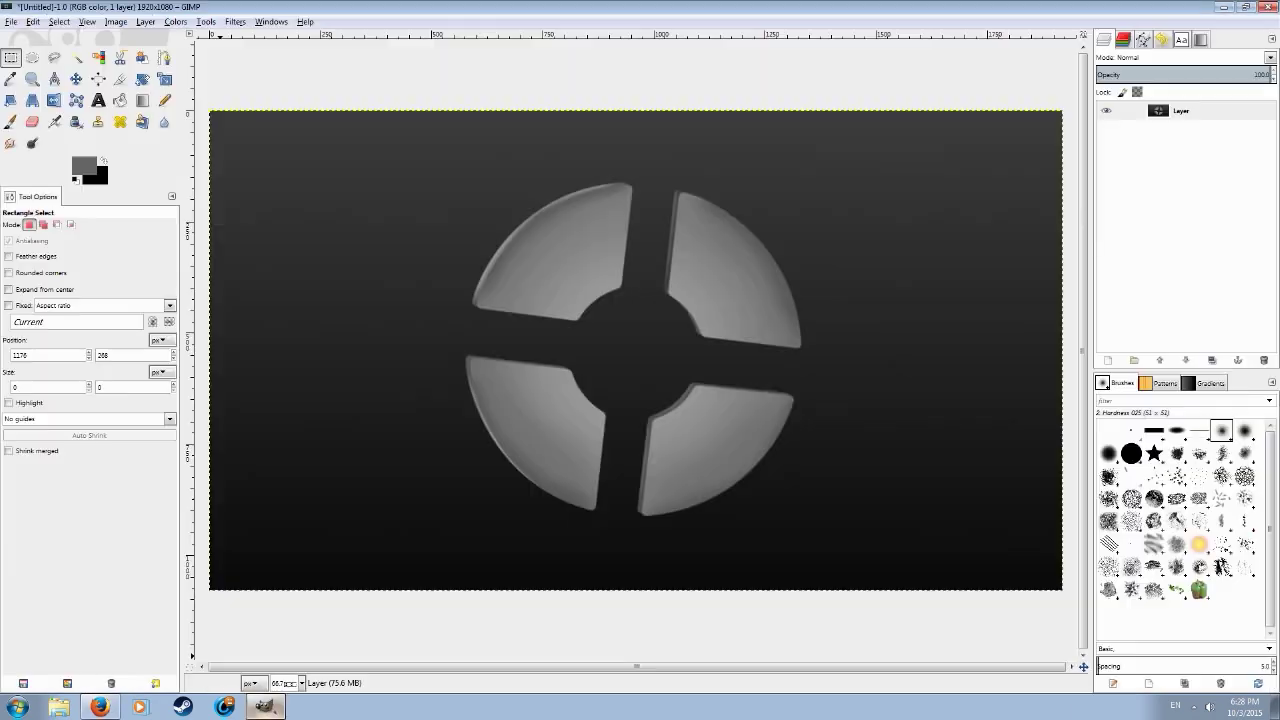
{"action": "left_click", "coordinate": [508, 580]}
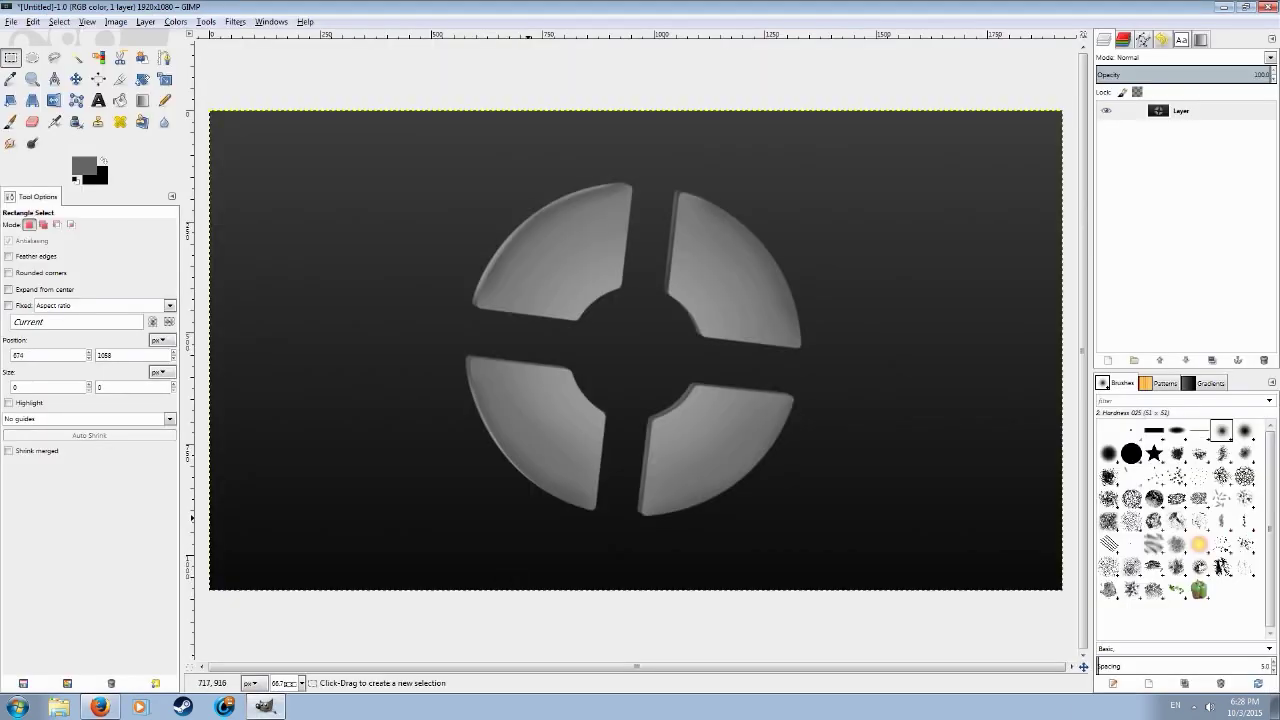